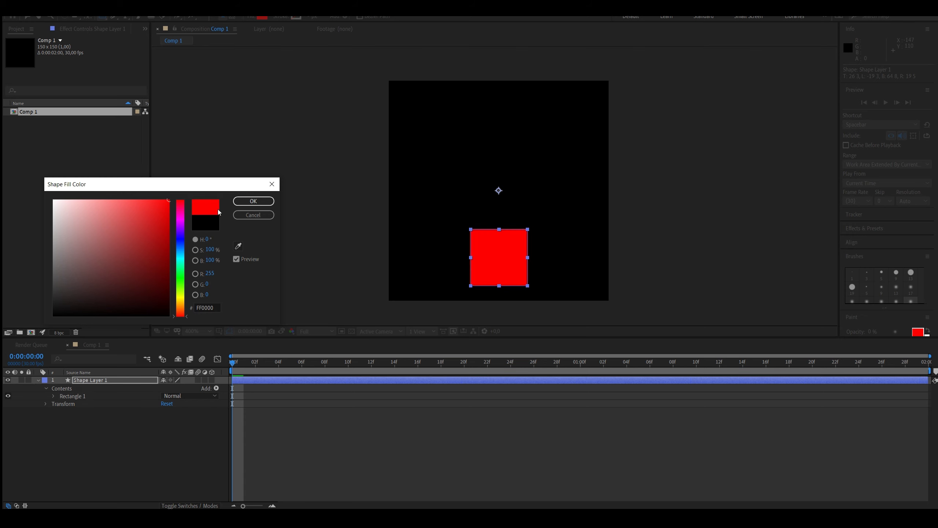
Apply the red FF0000 fill to the square and move its anchor point to its upper-left corner.
left_click(253, 201)
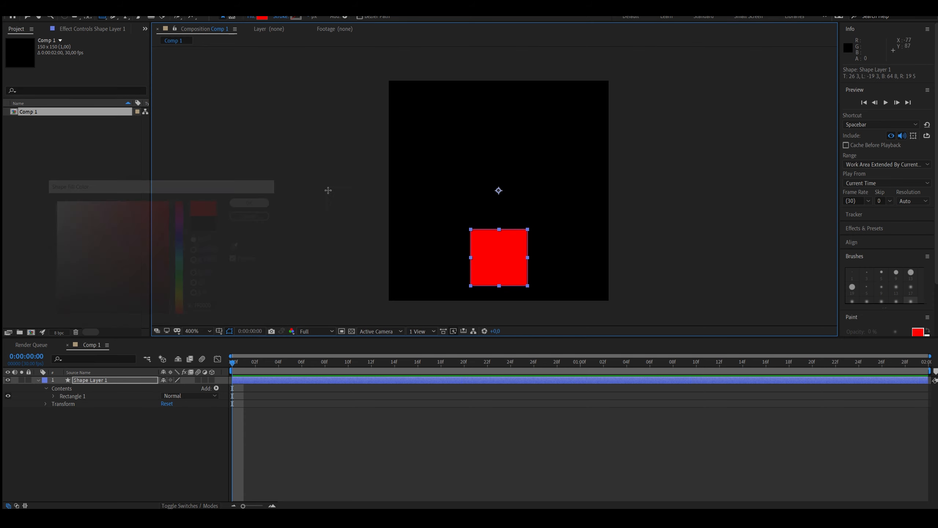
left_click(28, 16)
left_click(362, 244)
left_click(377, 382)
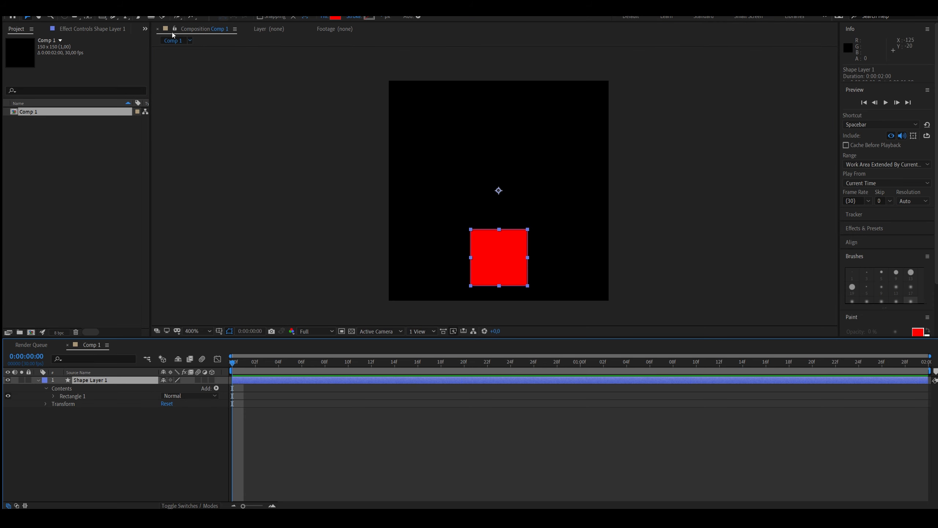
left_click(88, 16)
left_click_drag(499, 190, 471, 232)
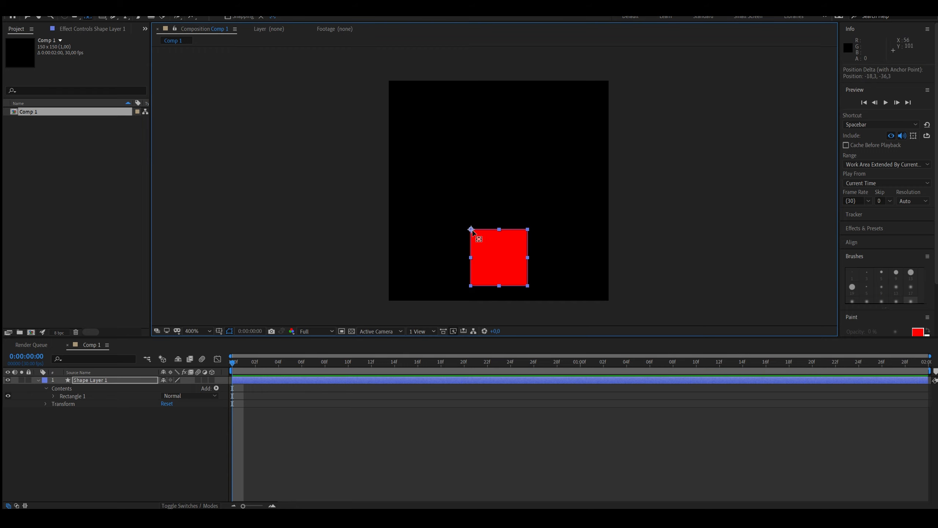
Move the red square to the composition's top edge, with its anchor at about 76, 0.3.
key("v")
left_click(262, 262)
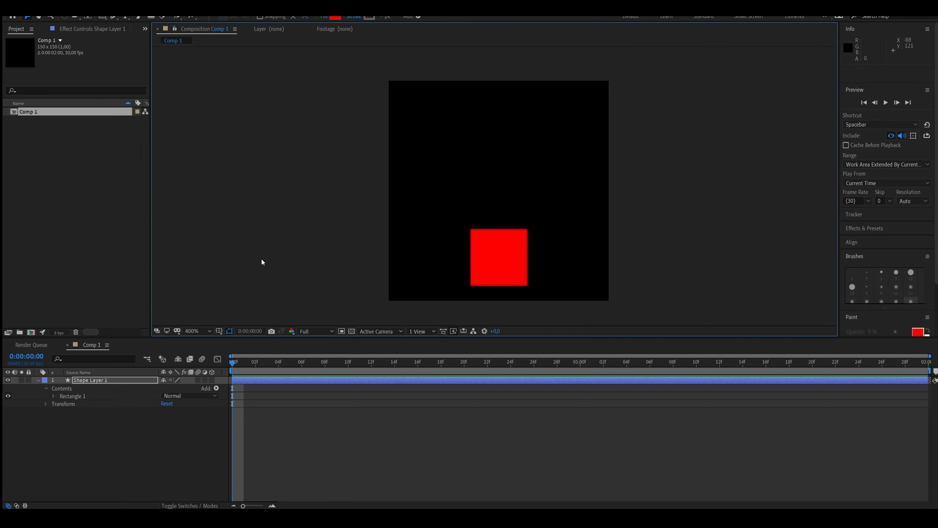
left_click(515, 231)
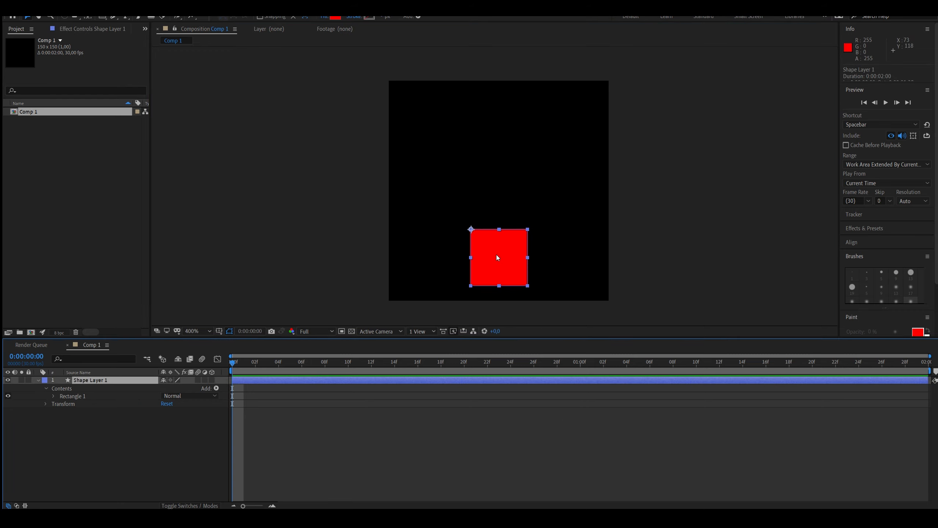
left_click_drag(496, 255, 524, 109)
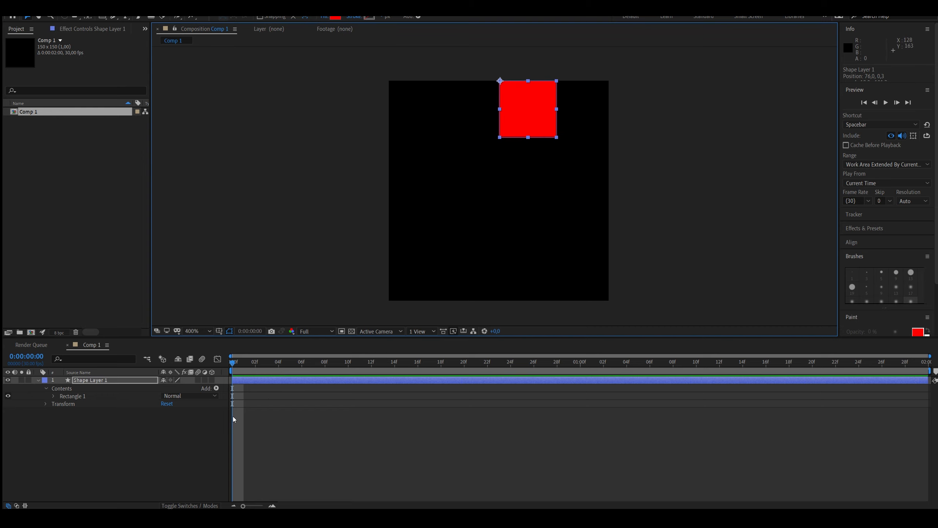
Enable keyframing for the square's Position, Scale and Rotation at frame 0.
left_click(46, 404)
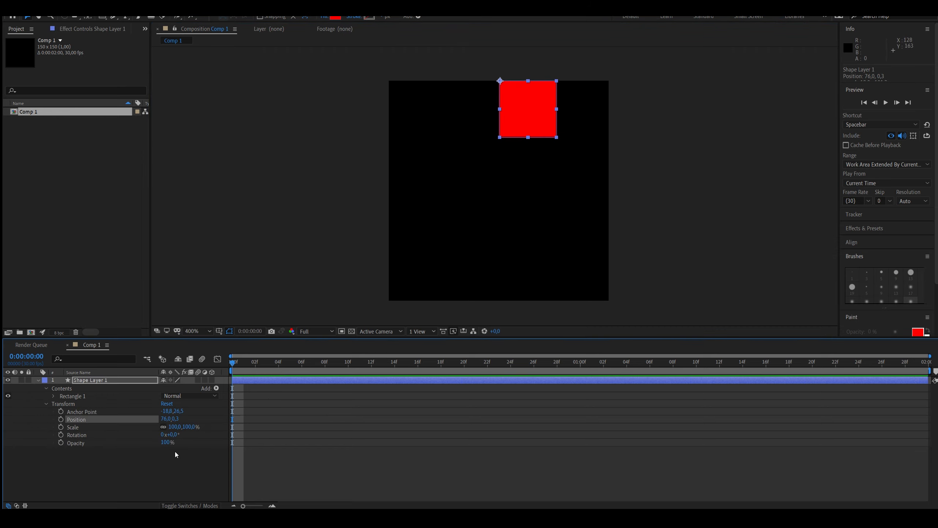
left_click(61, 435)
left_click(61, 427)
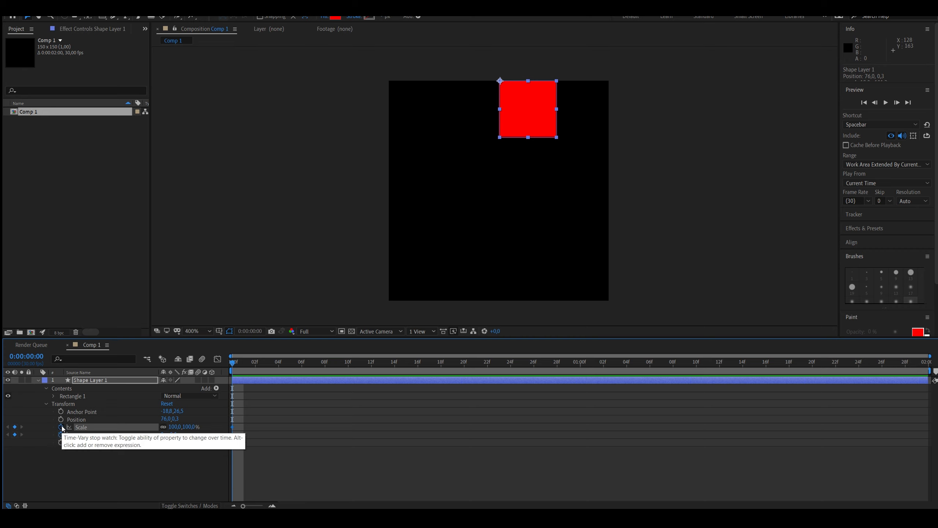
left_click(61, 420)
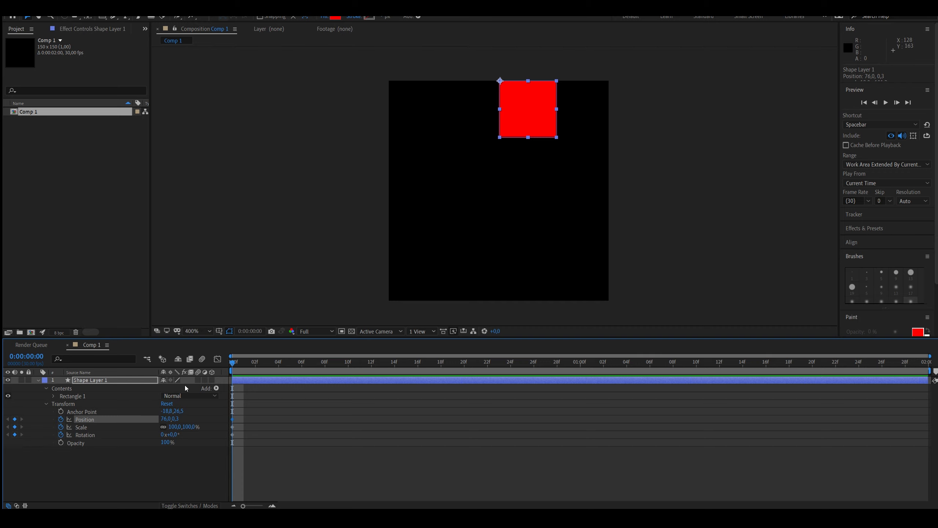
Add a rotation keyframe at frame 6 by swinging the square clockwise to about 85.9°.
left_click_drag(245, 366, 302, 366)
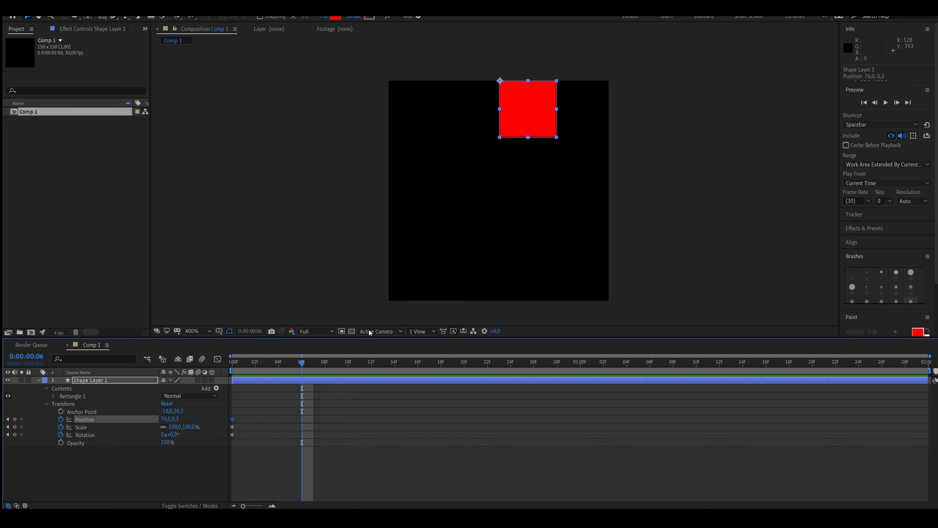
left_click(64, 16)
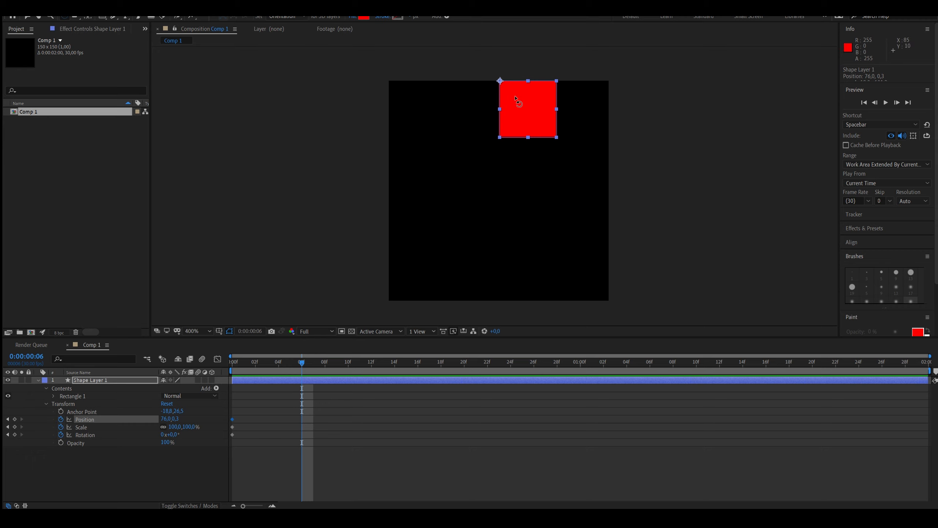
left_click_drag(518, 98, 472, 117)
Copy the Position, Scale and Rotation keyframes from frame 0 and paste them at frame 2.
key("Page_Up")
key("Page_Up")
key("Page_Up")
key("Page_Up")
key("Page_Up")
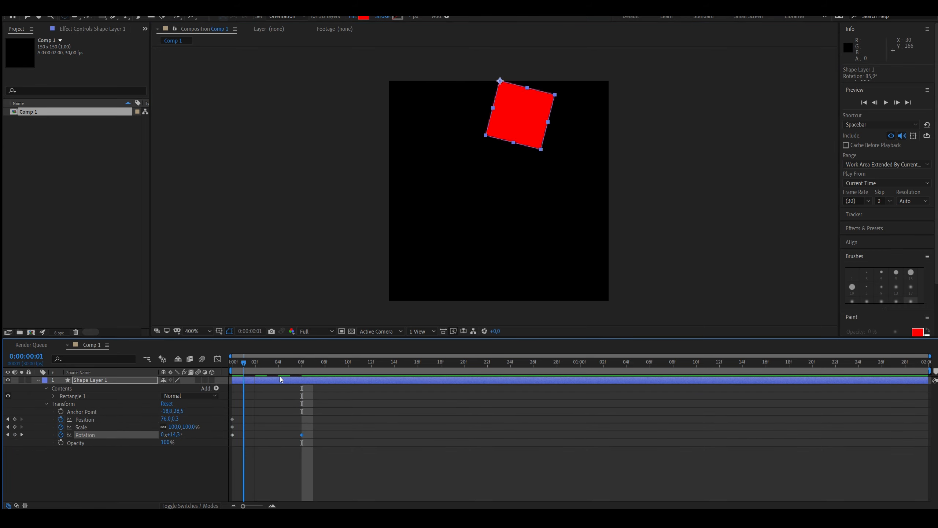
key("Page_Down")
left_click_drag(259, 414, 235, 448)
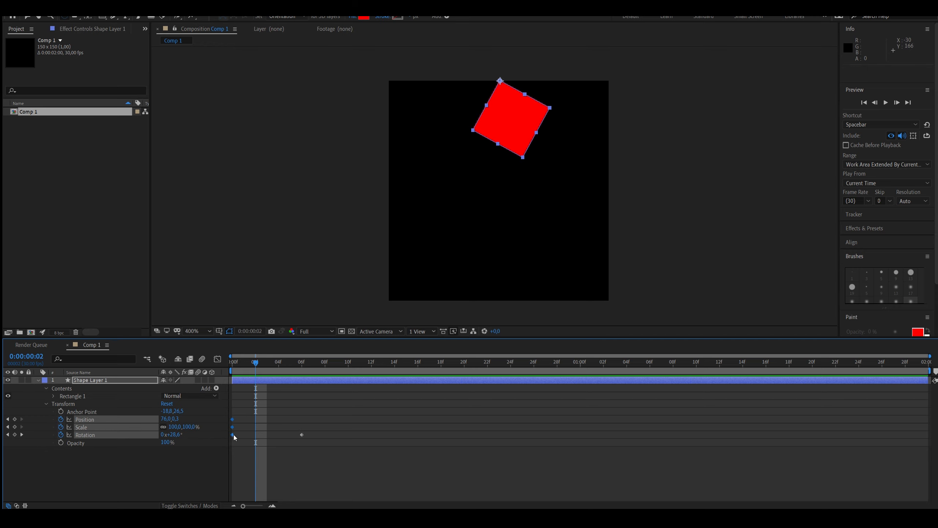
key("ctrl+c")
left_click(260, 210)
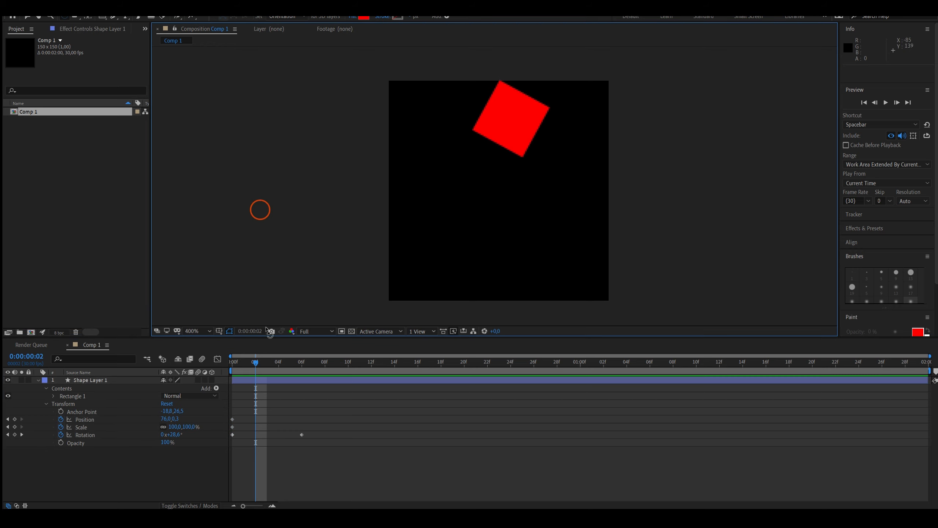
left_click_drag(247, 457, 225, 397)
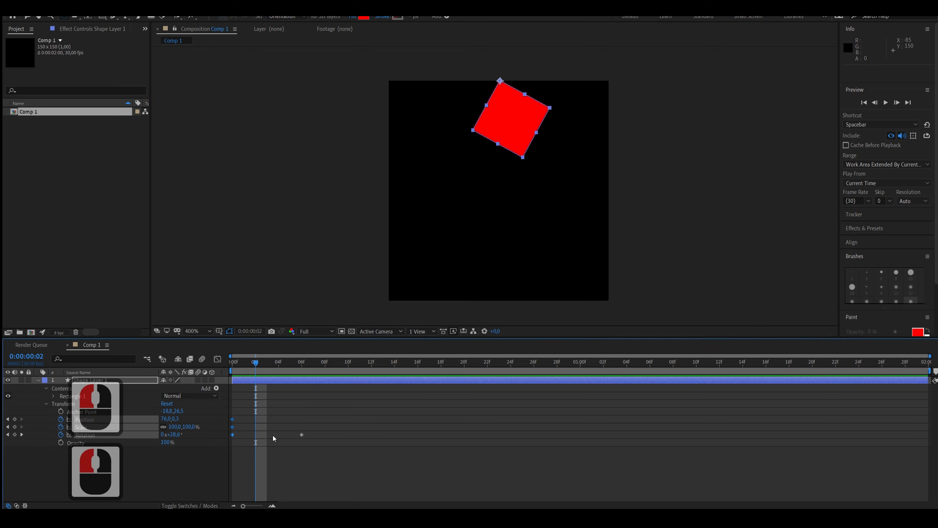
key("ctrl+c")
left_click(255, 361)
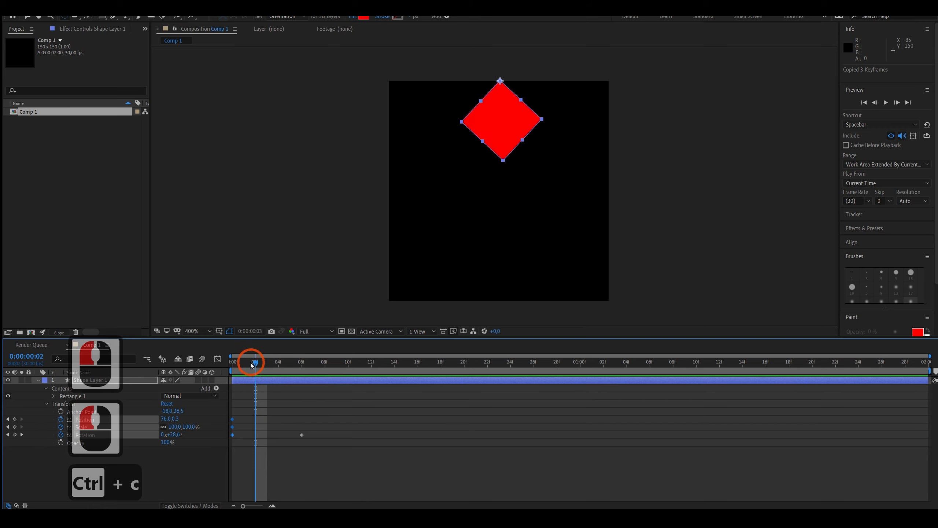
key("ctrl+v")
Swing the square back and forth with rotation keyframes of about 14.5° at frame 10 and 64.1° at frame 16.
left_click_drag(255, 362, 350, 384)
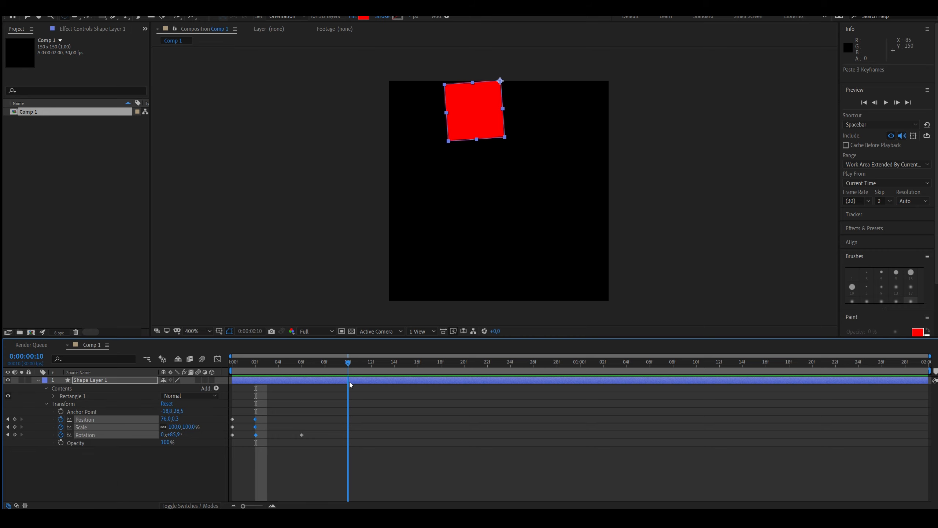
left_click(349, 384)
left_click_drag(436, 106, 509, 140)
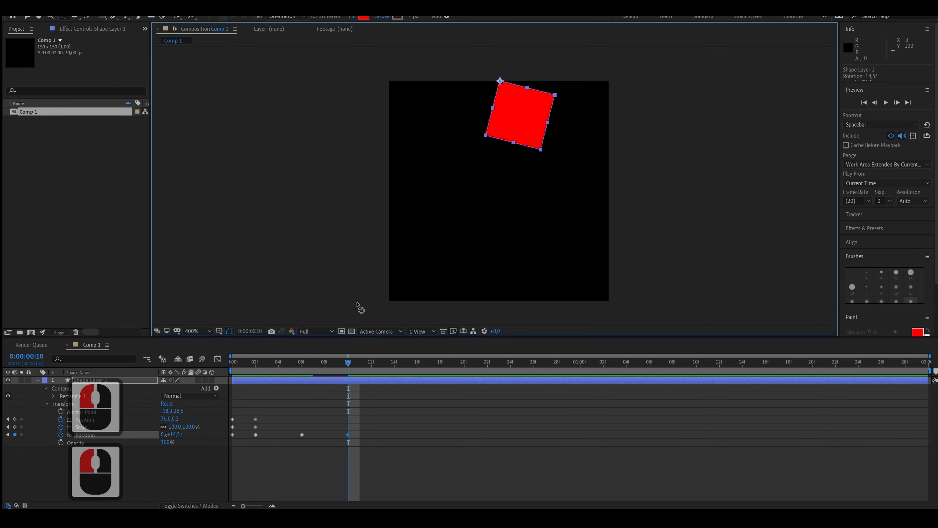
left_click_drag(362, 356, 418, 360)
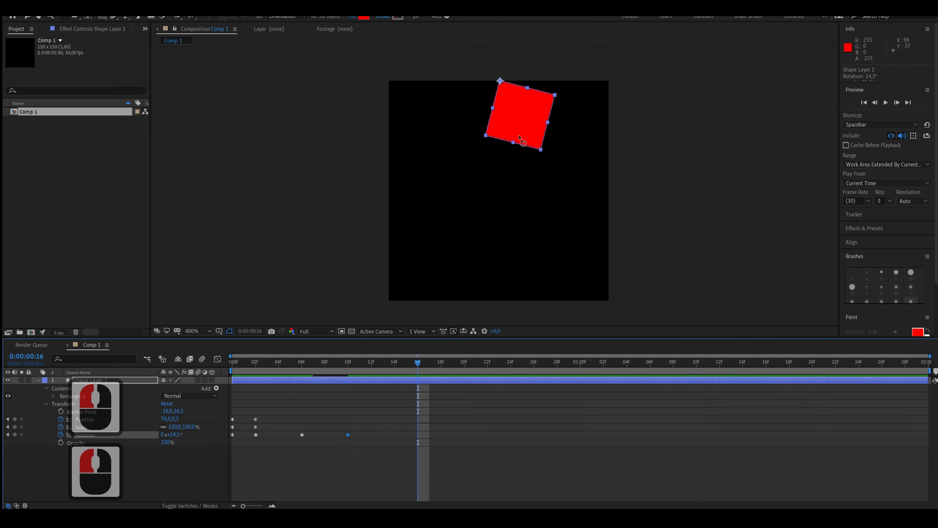
left_click_drag(507, 128, 484, 129)
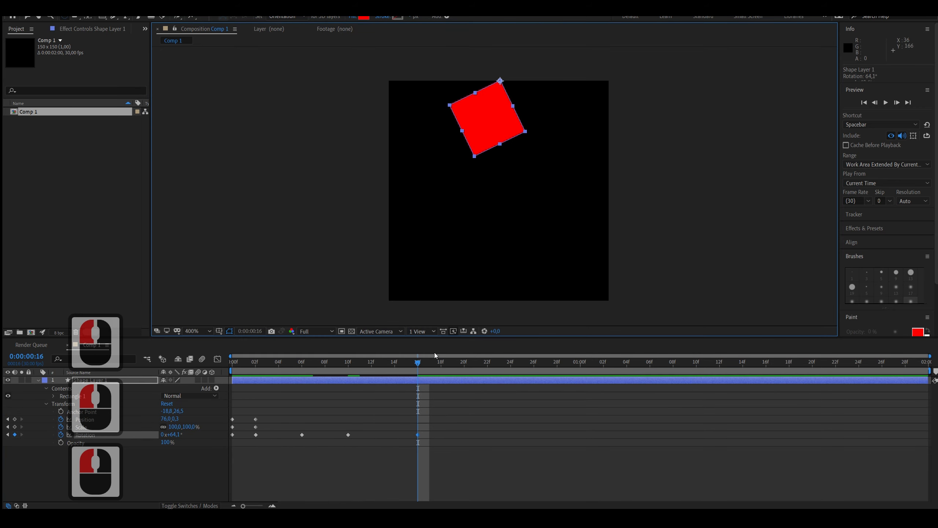
Continue the diminishing swing with rotation keyframes at frames 22, 28 and 1:04, ending at about 39.6°.
left_click_drag(435, 363, 487, 364)
left_click_drag(486, 165, 509, 145)
left_click_drag(495, 364, 557, 365)
left_click_drag(498, 122, 526, 283)
left_click(627, 364)
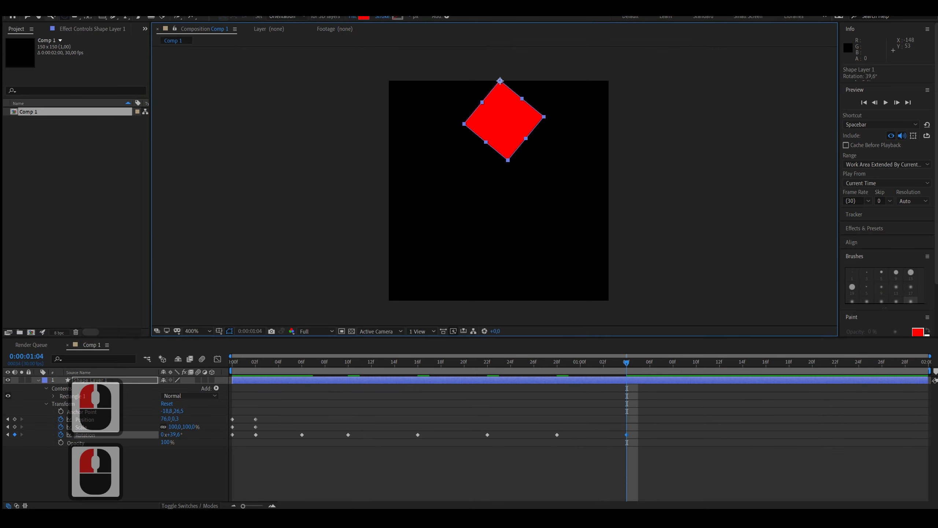
Add a Position keyframe at 1:04 to hold the square at the top before it falls.
left_click(27, 16)
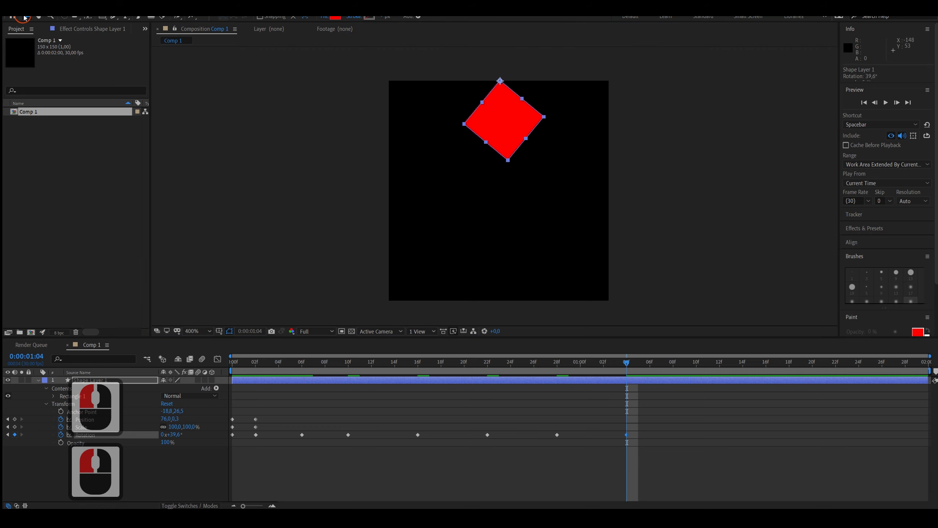
left_click(15, 419)
left_click(591, 382)
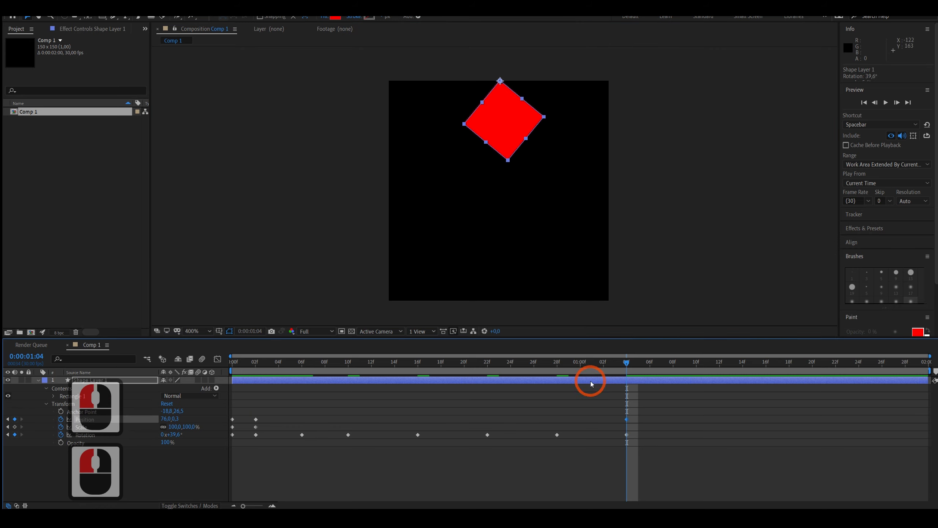
At 1:12, move the square straight down to position 76, 95.5.
left_click_drag(633, 365, 720, 365)
left_click(521, 126)
left_click_drag(521, 127, 516, 269)
left_click(532, 353, "shift")
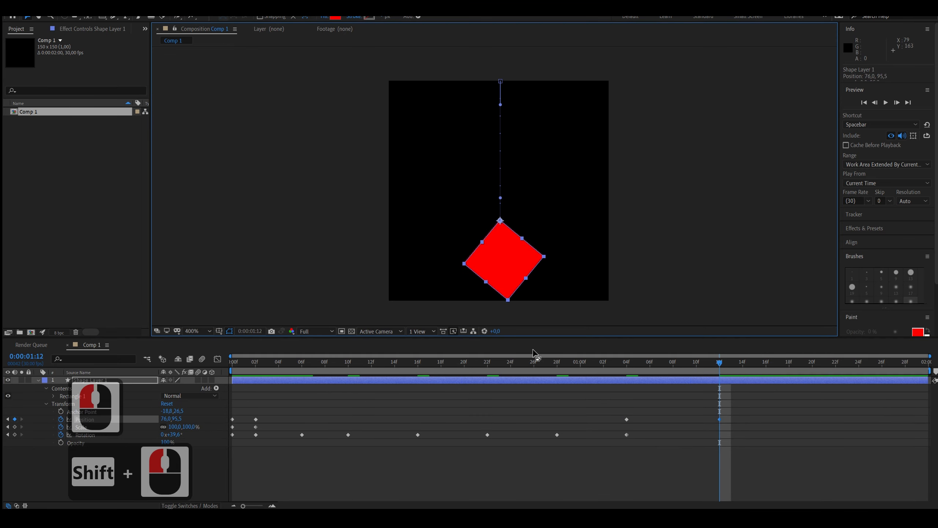
Rotate the square to 0° at 1:12 so that it lands flat.
left_click(76, 16)
left_click_drag(494, 236, 522, 281)
left_click(523, 281)
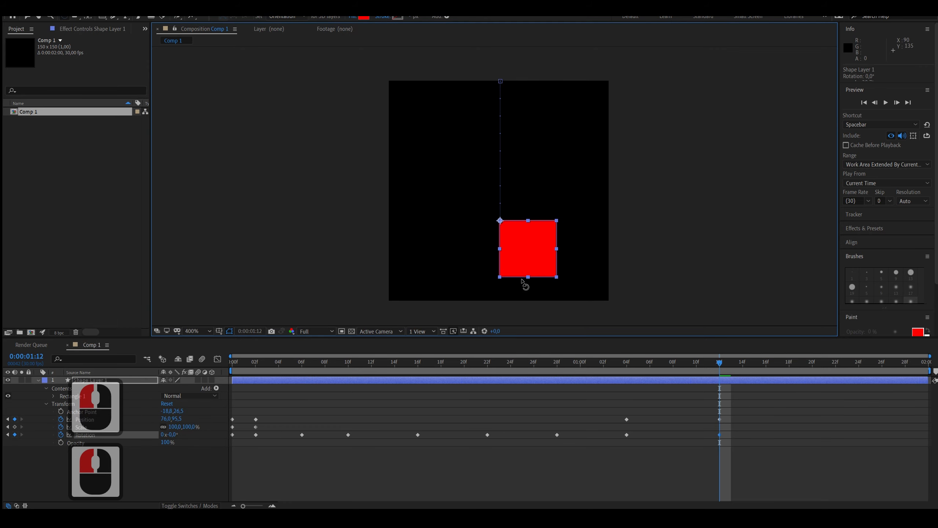
Lower the square at 1:12 to the composition's bottom edge, at about 76.5, 111.3, and preview the animation.
left_click(27, 16)
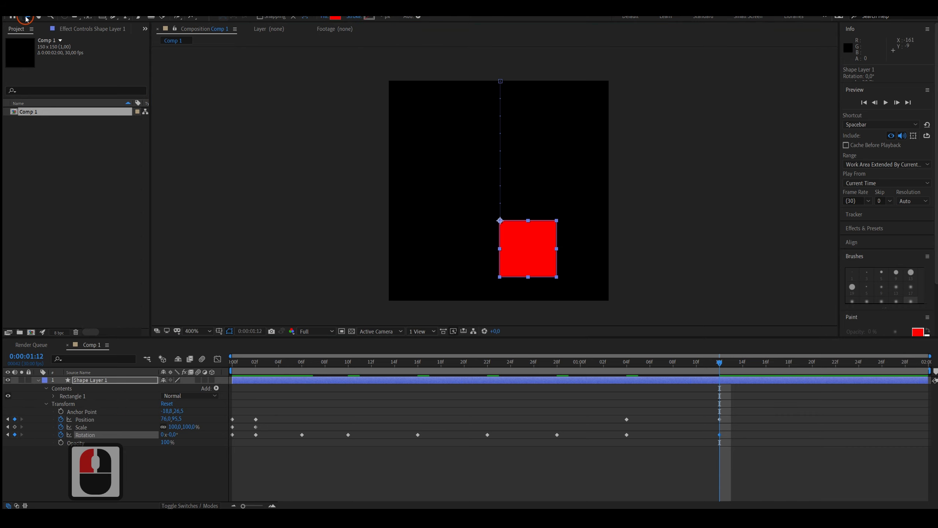
left_click(517, 236)
left_click_drag(519, 241, 521, 267)
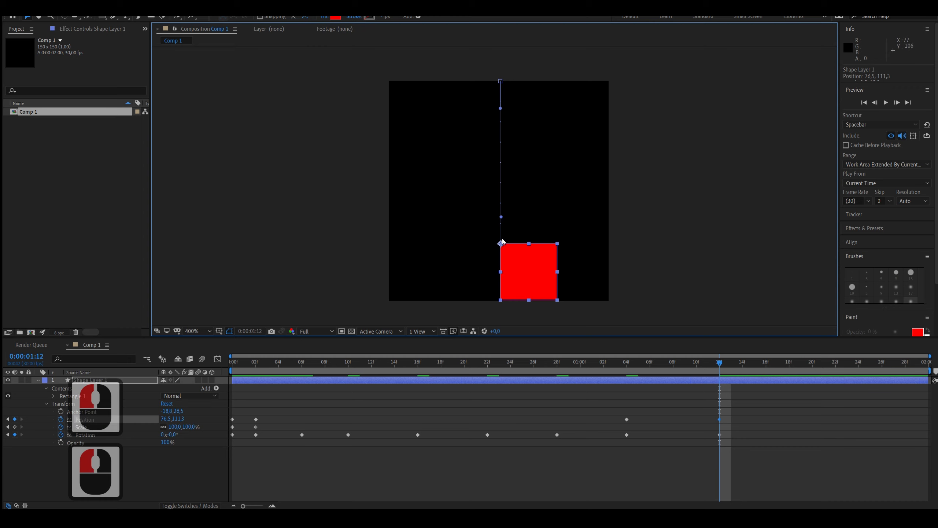
left_click_drag(694, 364, 130, 335)
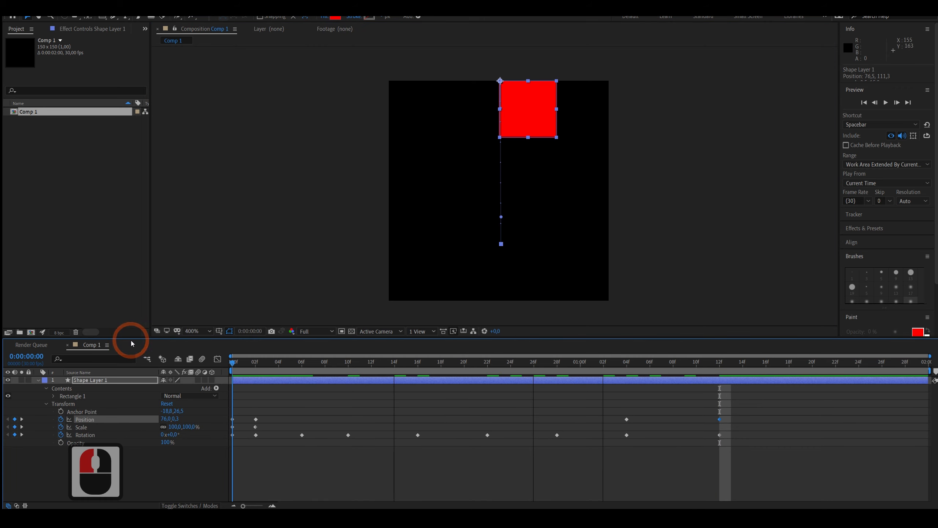
key("space")
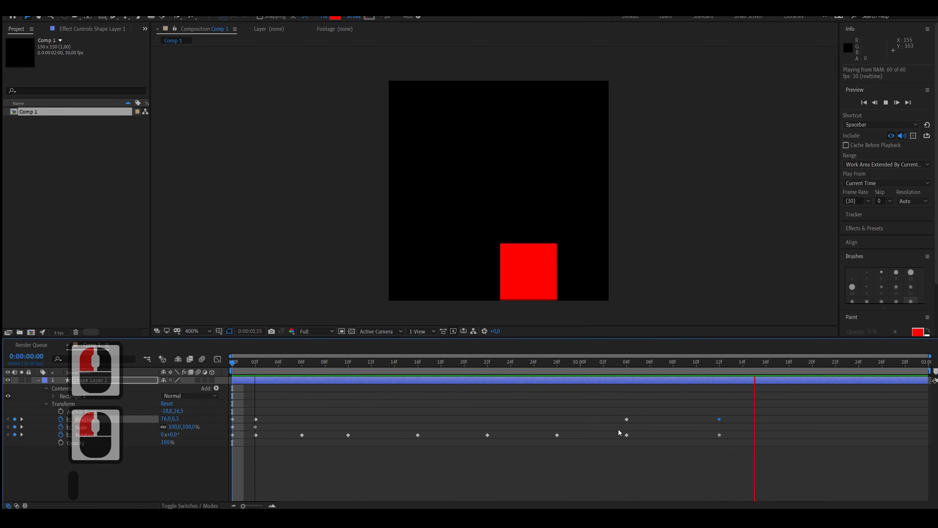
Shift the landed square at 1:12 sideways to position 58, 111.3, centring it along the bottom edge, and preview the animation.
left_click(602, 365)
left_click_drag(602, 364, 719, 407)
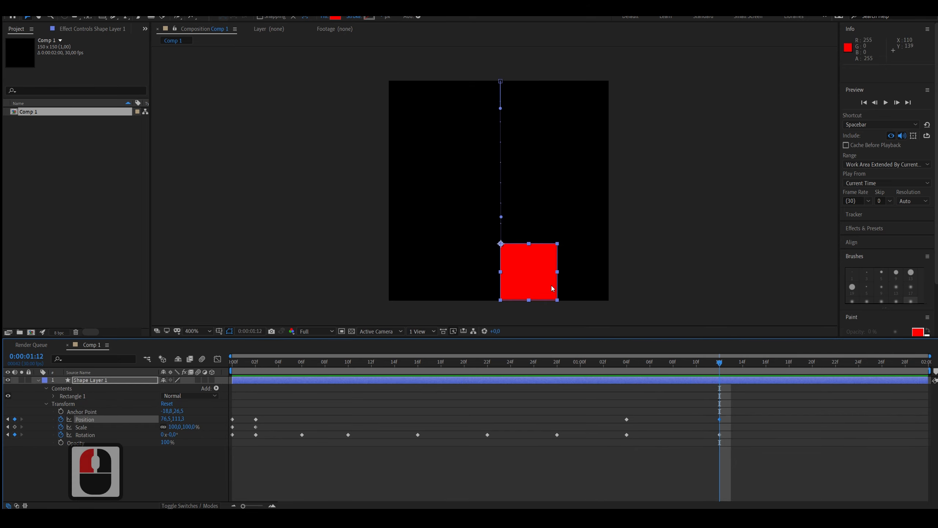
left_click_drag(545, 287, 520, 288)
key("space")
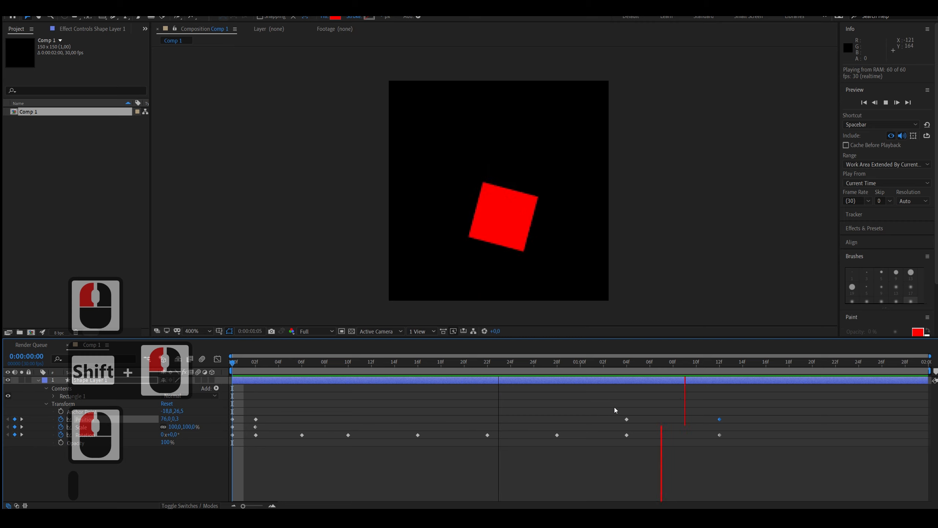
Replay the landing and add a Scale keyframe for the square at 1:12.
left_click_drag(676, 371, 723, 382)
key("space")
key("space")
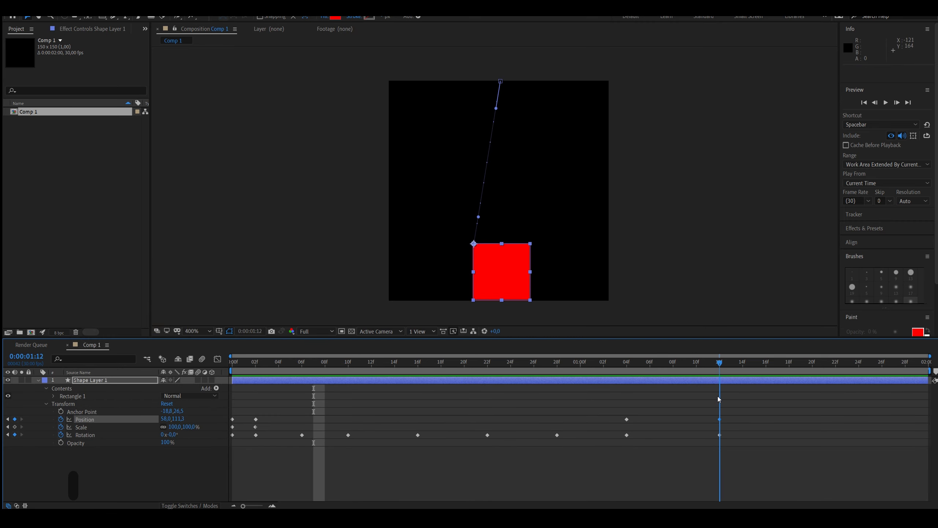
key("space")
key("space")
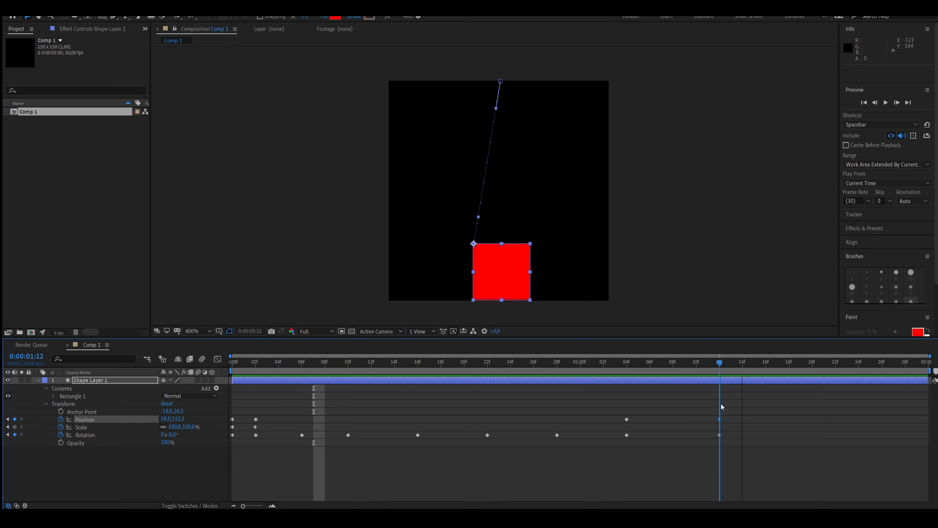
left_click(723, 407)
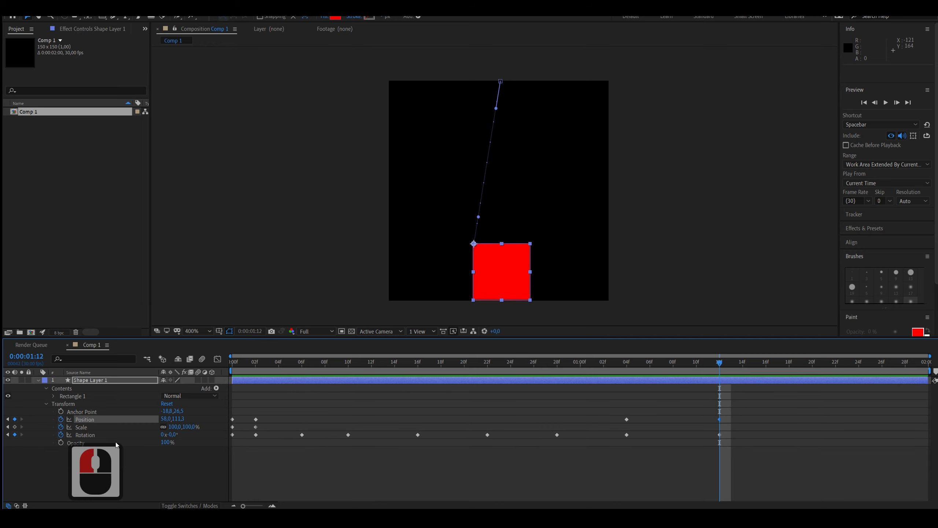
left_click(14, 427)
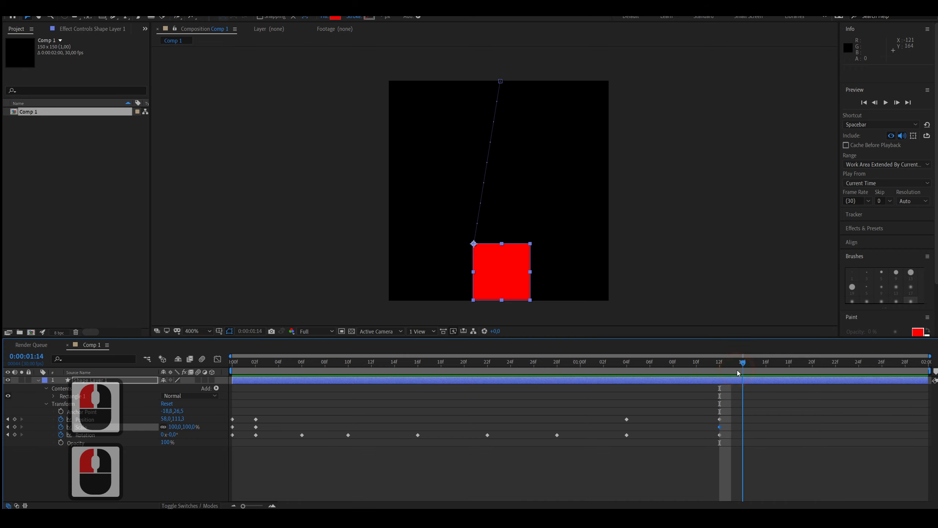
Move the square's Scale keyframe at 1:12 one frame earlier, to 1:11.
left_click_drag(719, 427, 708, 427)
left_click_drag(718, 366, 708, 365)
left_click(707, 427)
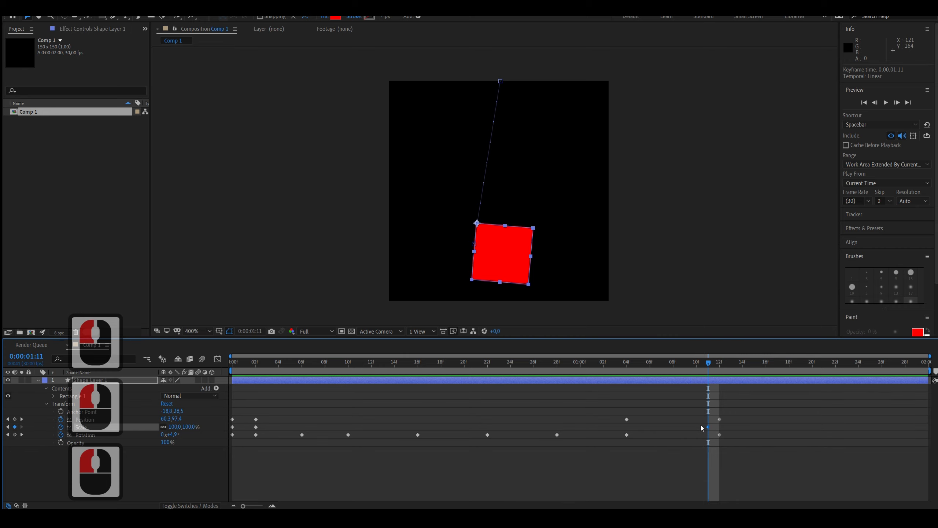
left_click(708, 367)
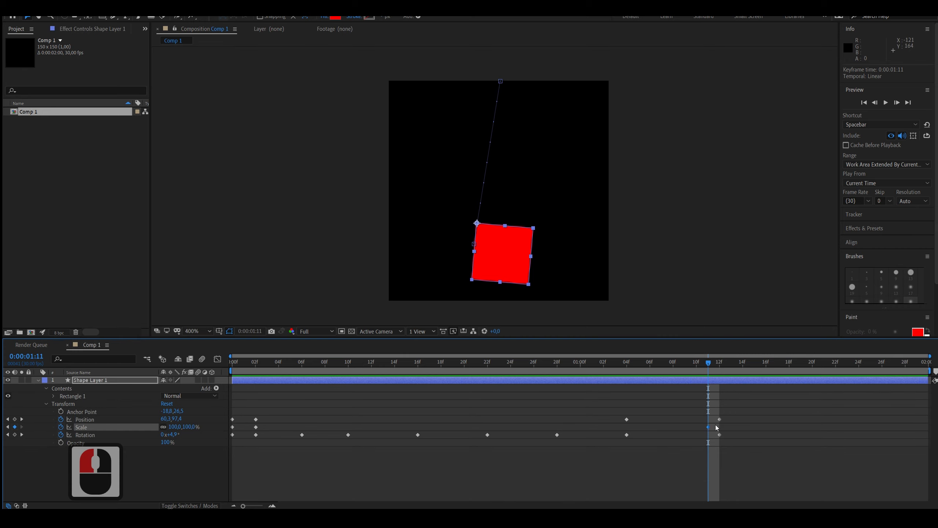
Squash the square at 1:12 to about 117.7 x 82.4% scale, resting on the bottom edge at about 51.8, 118.5.
left_click(719, 363)
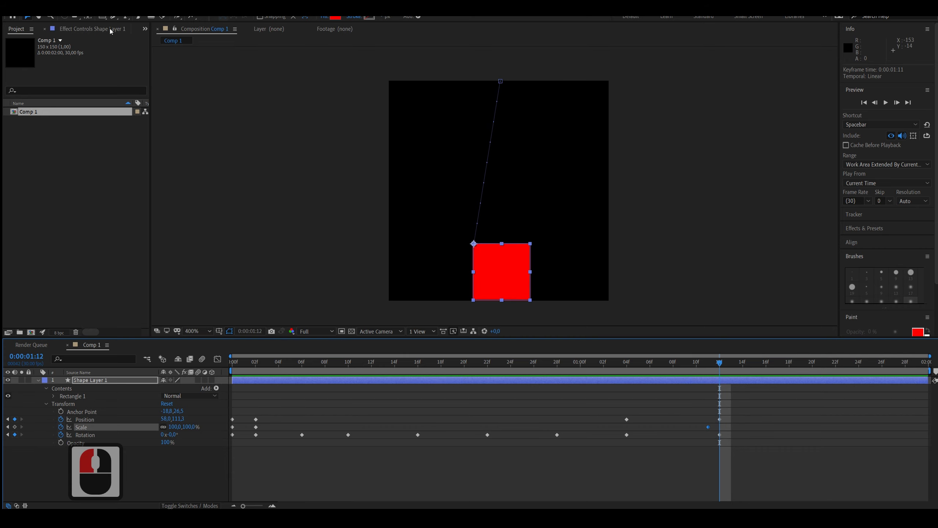
left_click_drag(531, 245, 532, 248)
key("ctrl+z")
key("ctrl+backslash")
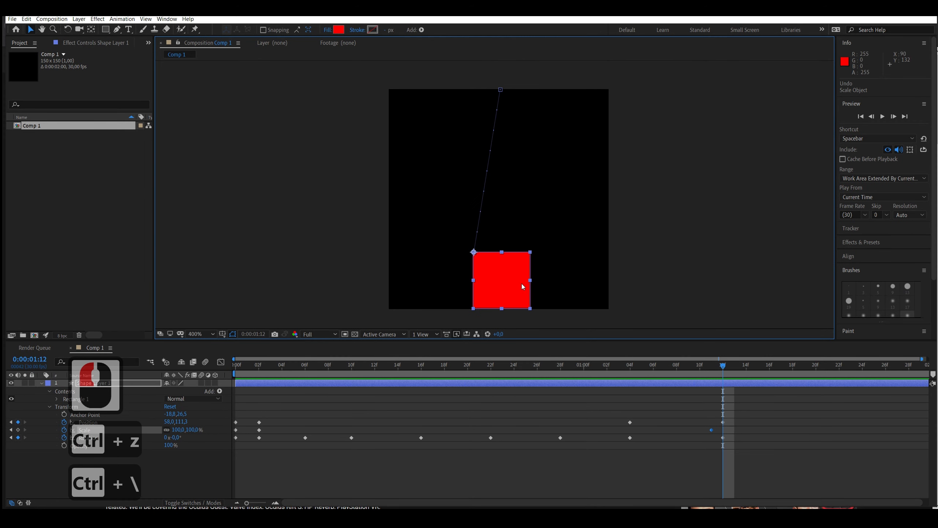
mouse_move(531, 308)
left_mouse_down()
mouse_move(541, 298)
mouse_move(515, 286)
mouse_move(516, 297)
left_mouse_up()
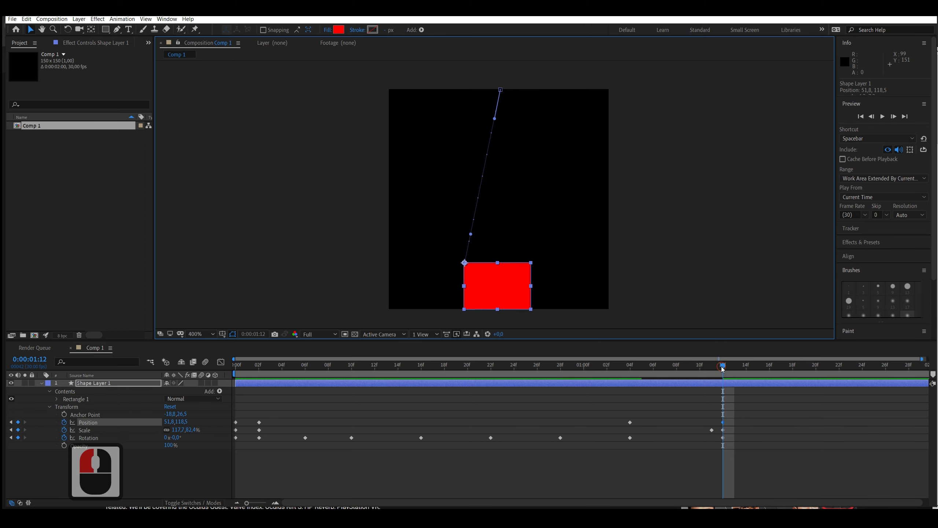
Copy the 100% Scale keyframe from 1:11 to 1:18 and raise the square there to about 50.8, 101.8.
mouse_move(723, 365)
left_mouse_down()
mouse_move(712, 363)
mouse_move(735, 365)
mouse_move(712, 367)
mouse_move(730, 374)
left_mouse_up()
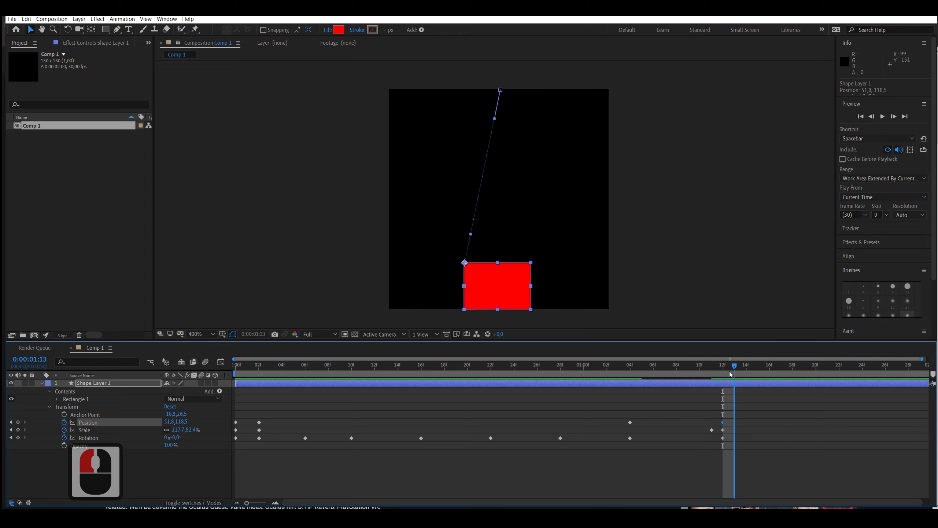
left_click(712, 430, "shift")
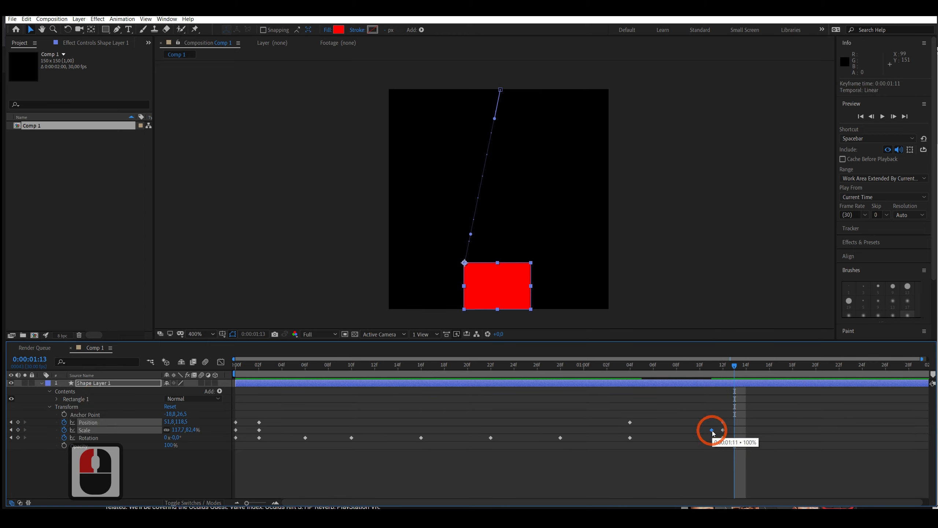
left_click(711, 436)
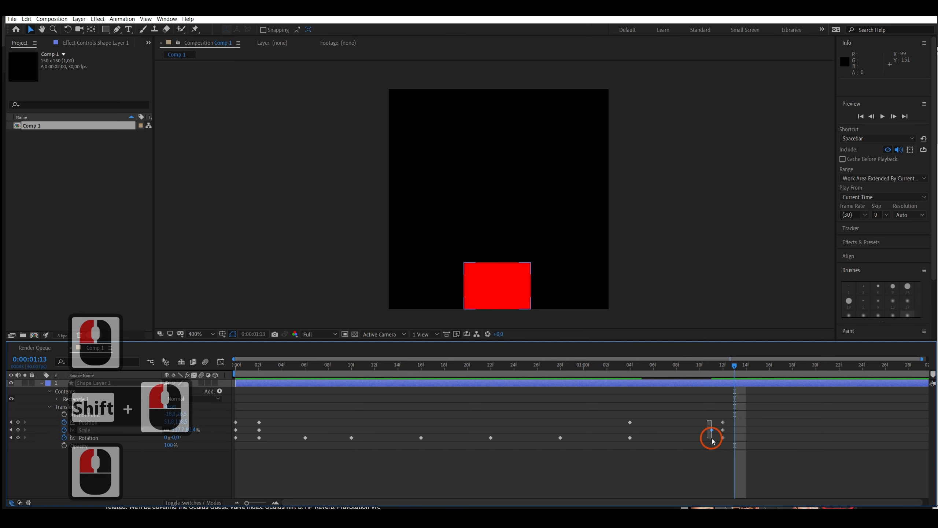
left_click(712, 430)
key("ctrl+c")
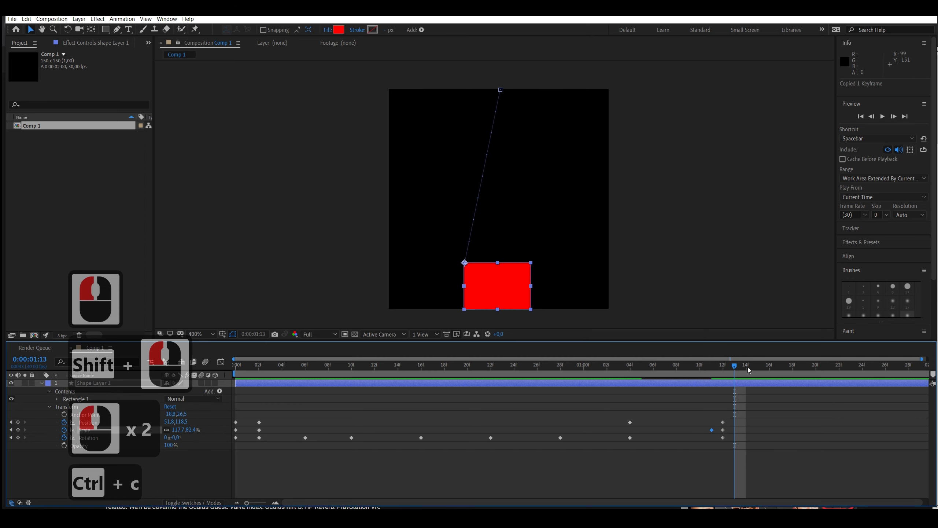
left_click(723, 366)
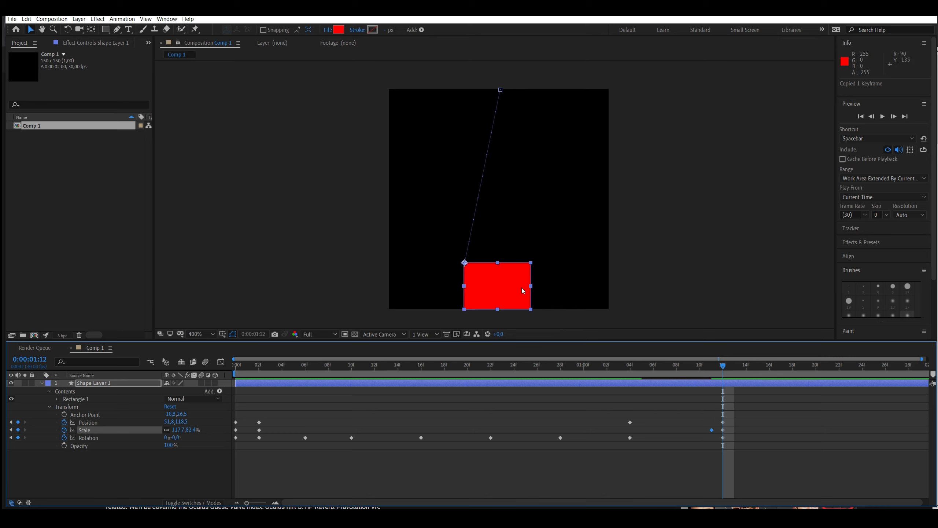
left_click_drag(725, 375, 793, 377)
left_click(789, 377)
key("ctrl+v")
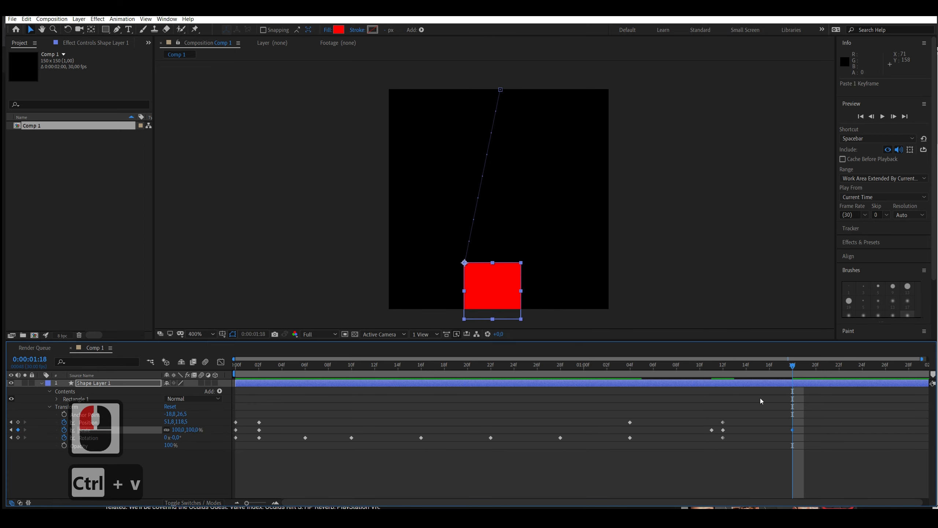
left_click_drag(493, 291, 493, 268)
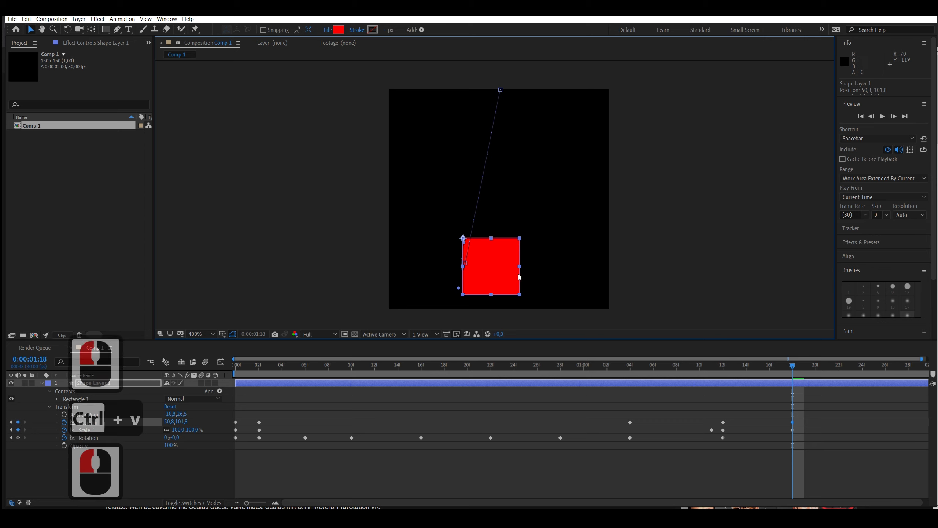
At 1:26, lower the square to about 48.8, 114.8 and squash it slightly to about 106.5 x 93.5% scale.
left_click_drag(683, 366, 887, 380)
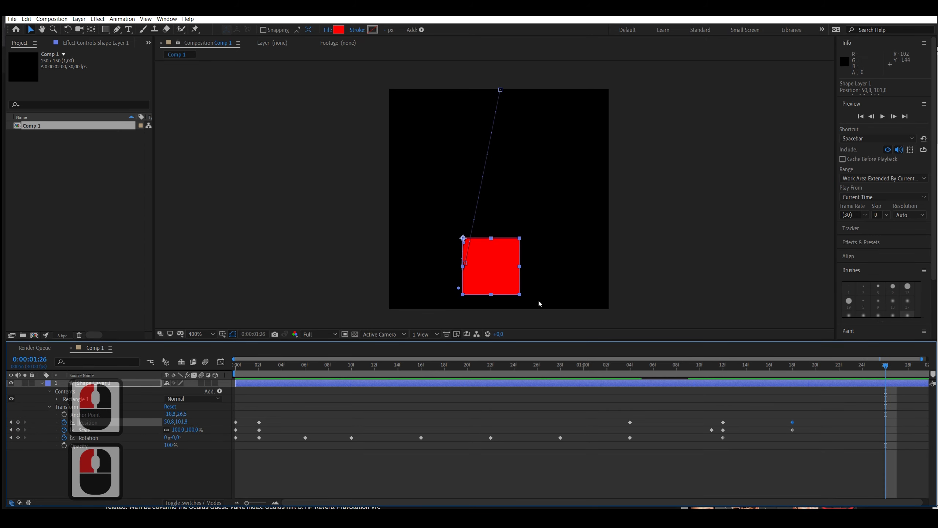
left_click_drag(507, 284, 523, 309)
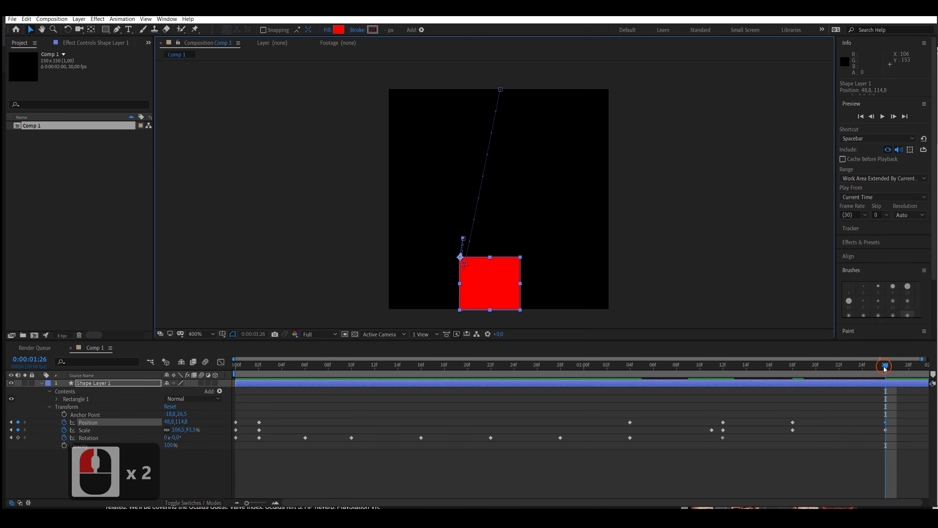
Copy the 100% Scale keyframe from 1:11 to 1:25, one frame before the second squash.
left_click_drag(885, 365, 793, 370)
left_click_drag(811, 419, 793, 424)
left_click(191, 426)
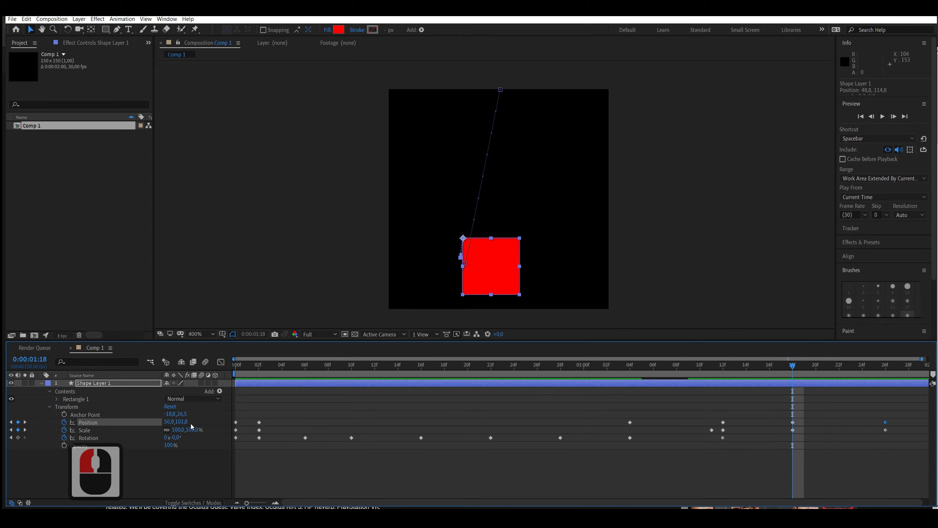
left_click(631, 439)
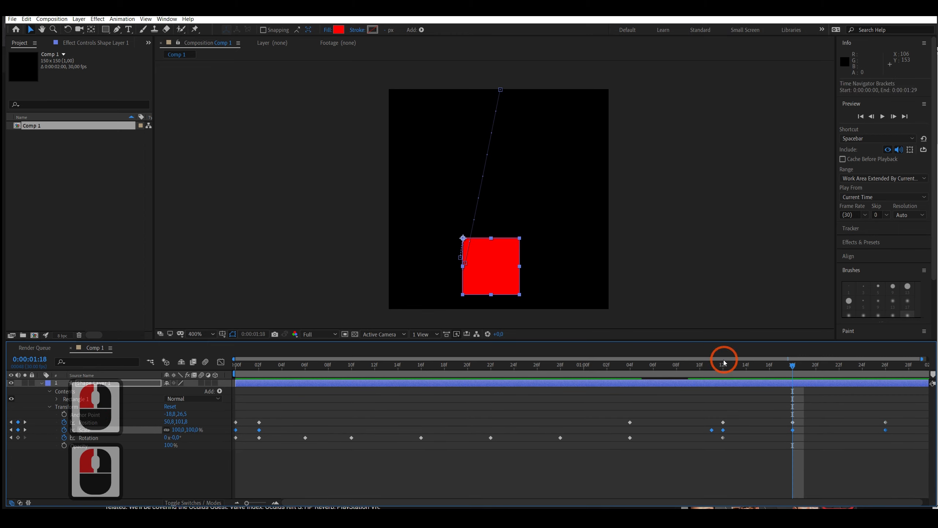
left_click_drag(723, 359, 716, 368)
double_click(705, 417)
left_click_drag(701, 419, 709, 443)
key("ctrl+c")
left_click_drag(763, 366, 795, 384)
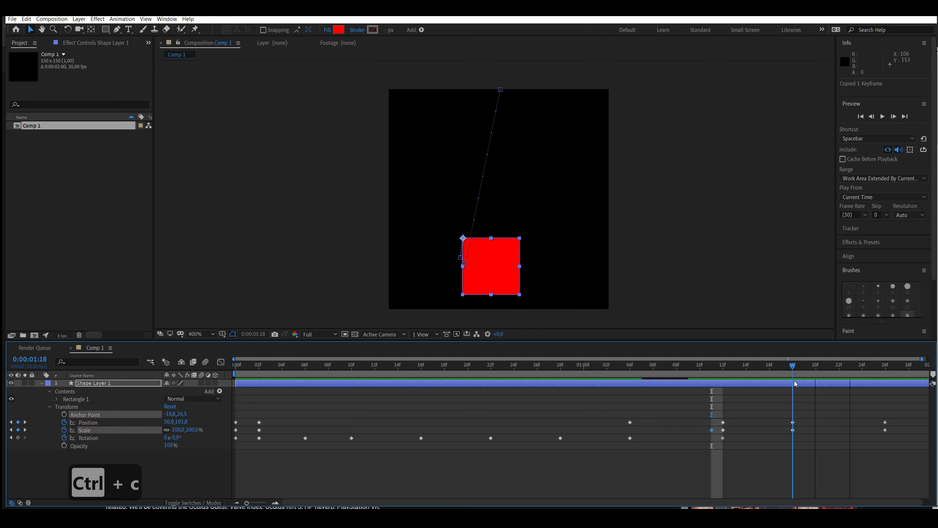
left_click(802, 430)
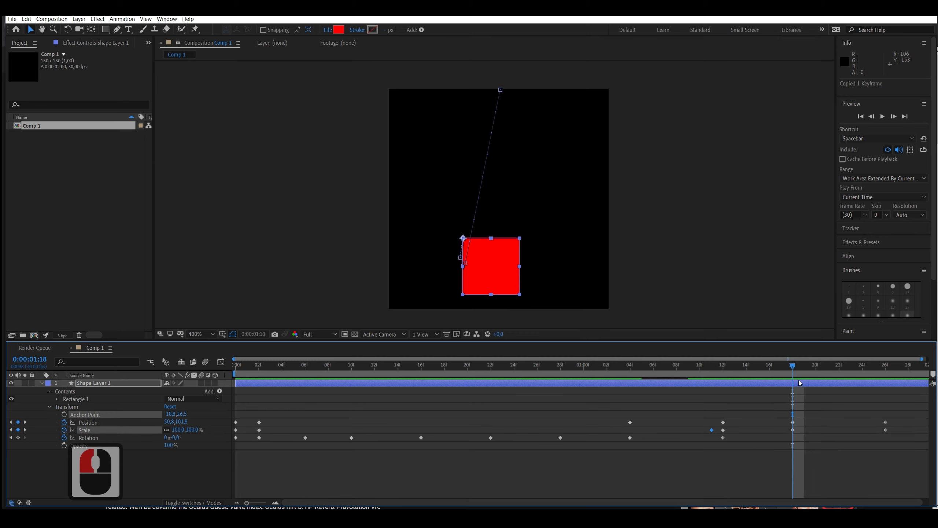
left_click_drag(798, 367, 875, 368)
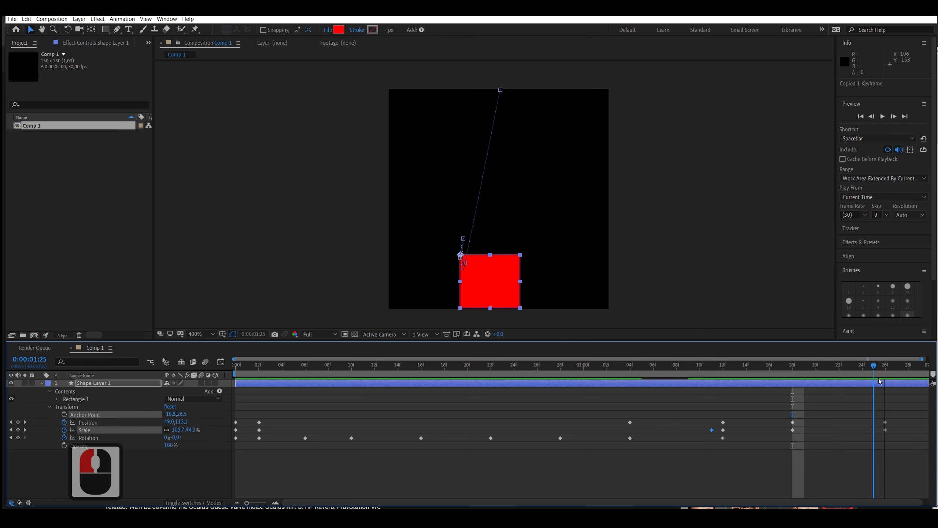
left_click(872, 445)
key("ctrl+v")
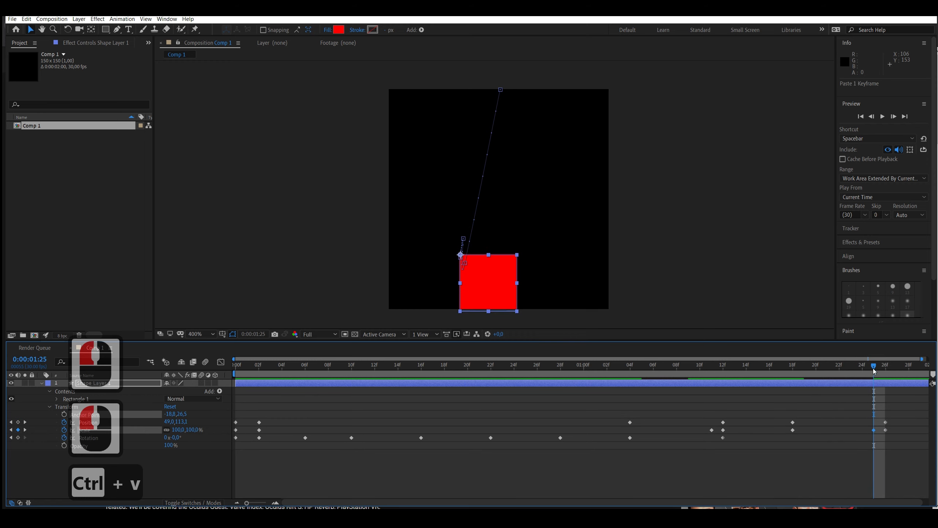
At 1:29, paste the 100% Scale keyframe and set the square on the bottom edge at about 47, 111.8.
left_click_drag(874, 371, 930, 421)
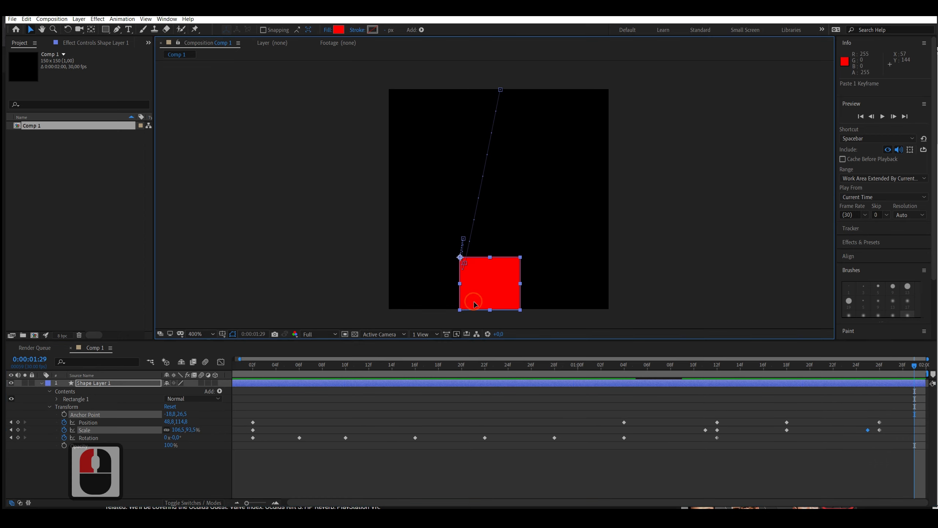
left_click_drag(475, 304, 473, 303)
left_click(514, 259)
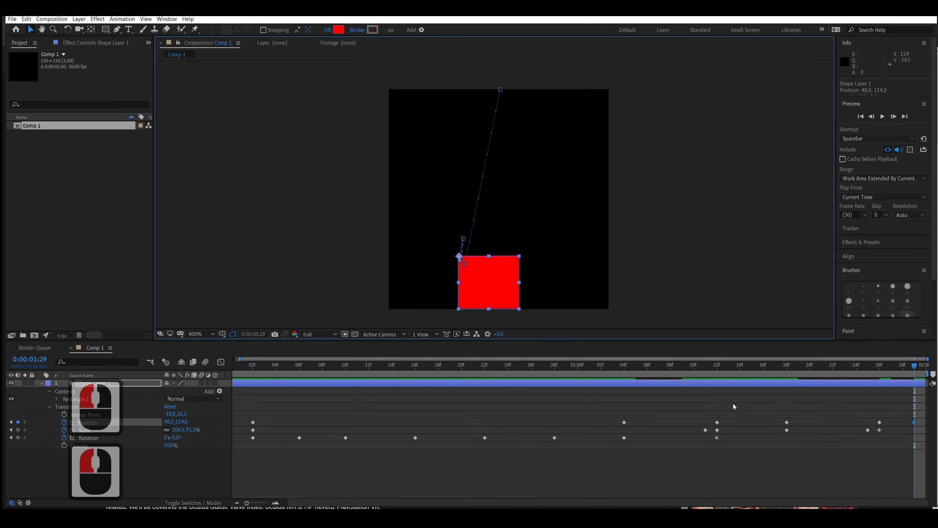
left_click(705, 430)
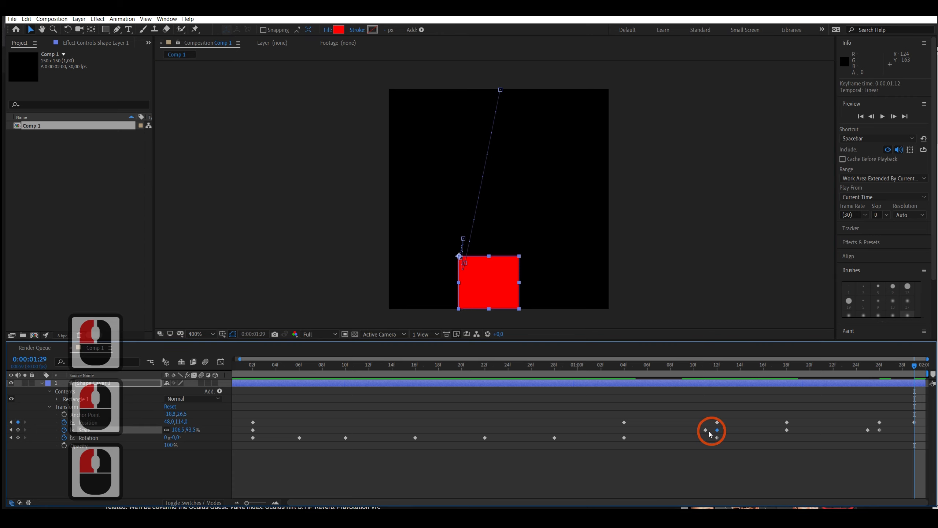
left_click(891, 365)
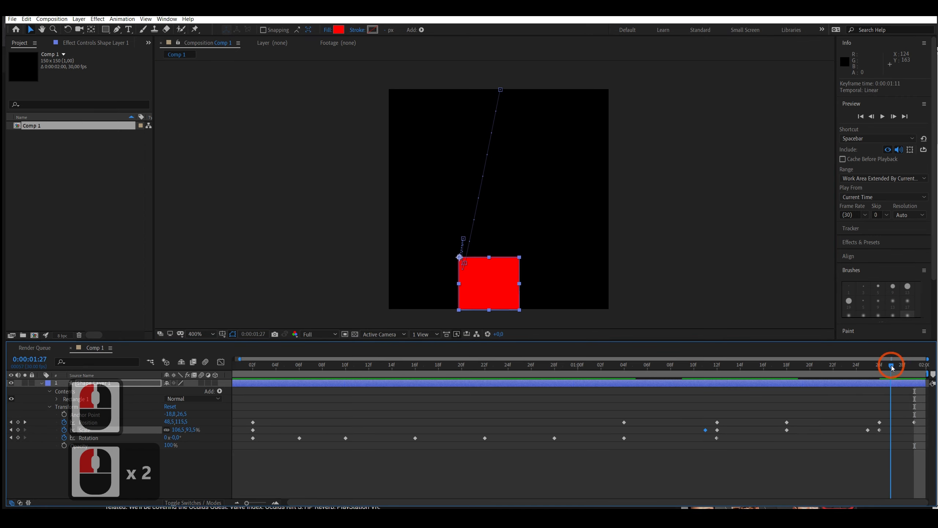
left_click(926, 366)
key("ctrl+v")
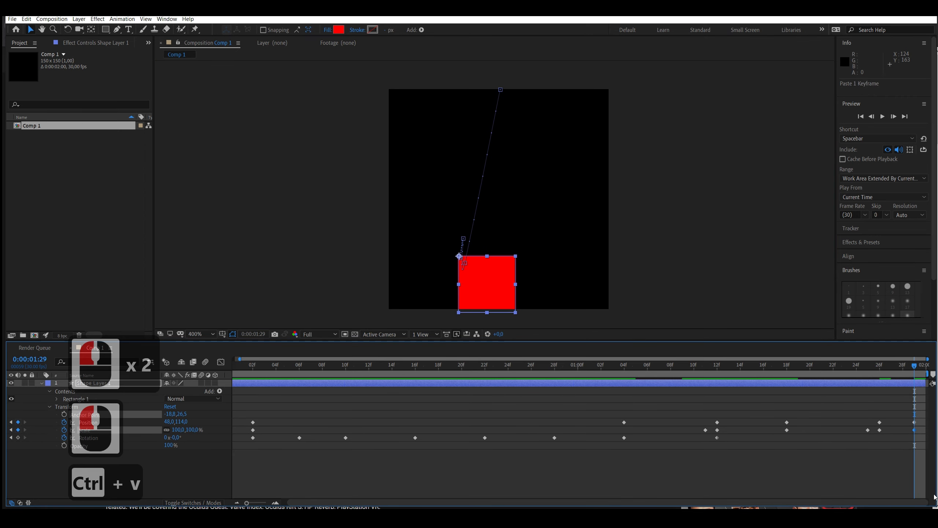
left_click(502, 292)
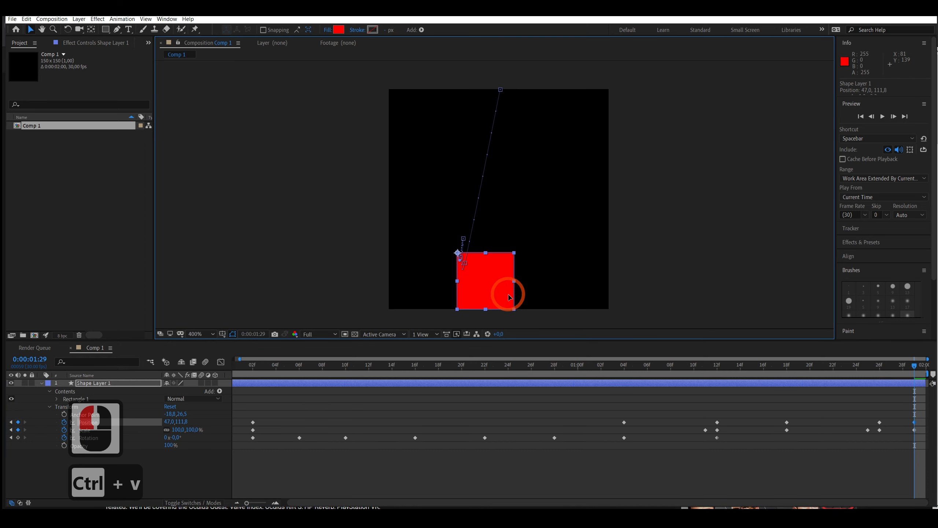
Preview the whole animation from the first frame and return to the start.
left_click_drag(499, 360, 128, 373)
key("Home")
key("space")
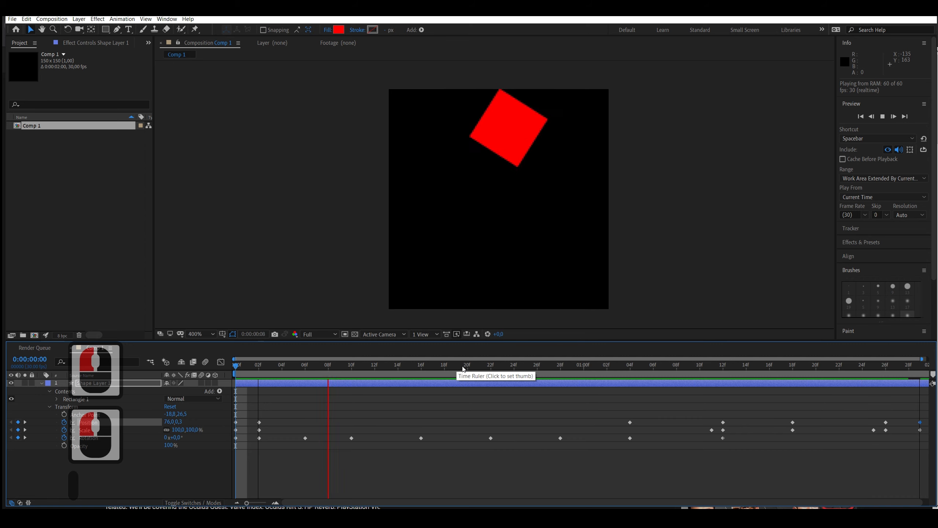
left_click(465, 364)
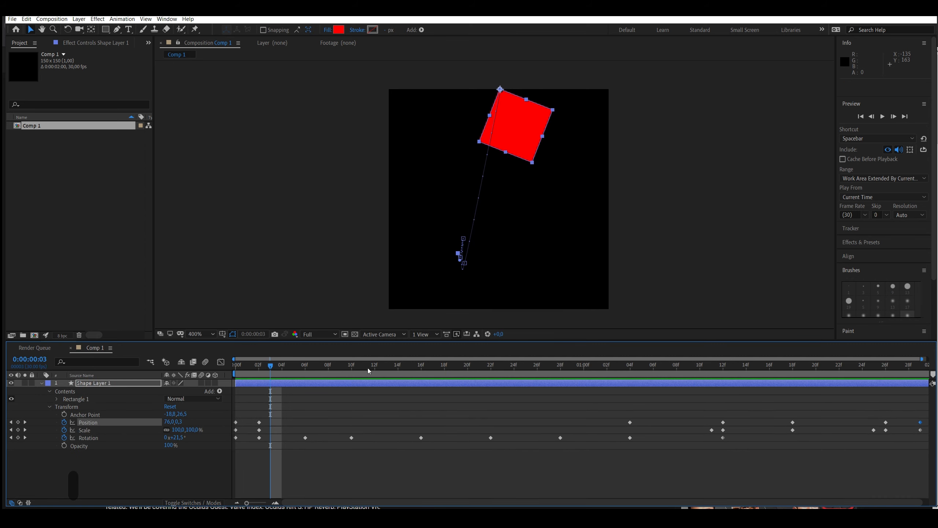
key("Home")
Enable motion blur on the square's shape layer.
left_click(193, 361)
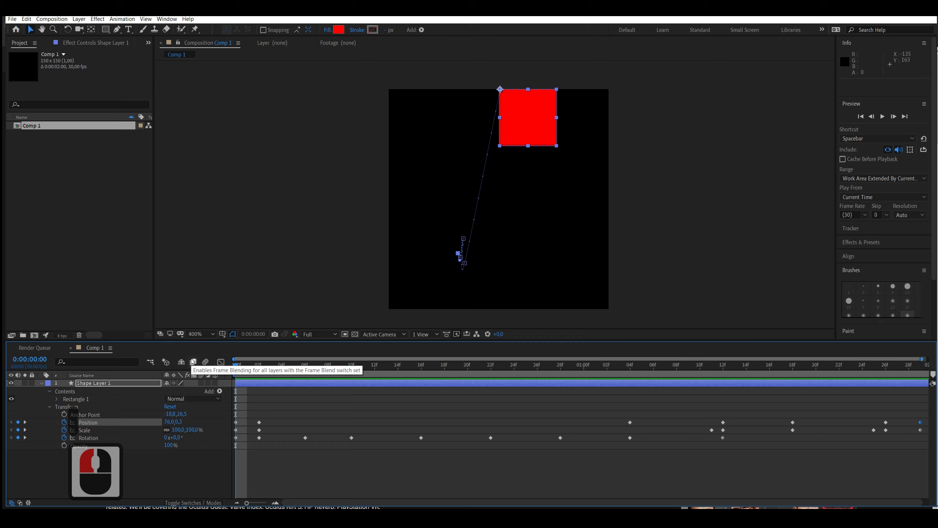
key("alt+minus")
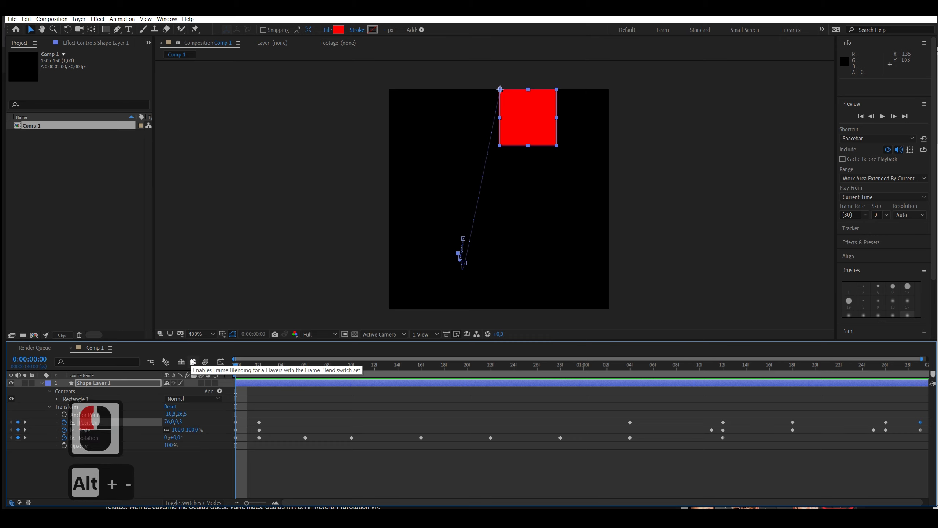
key("ctrl+minus")
left_click(324, 282)
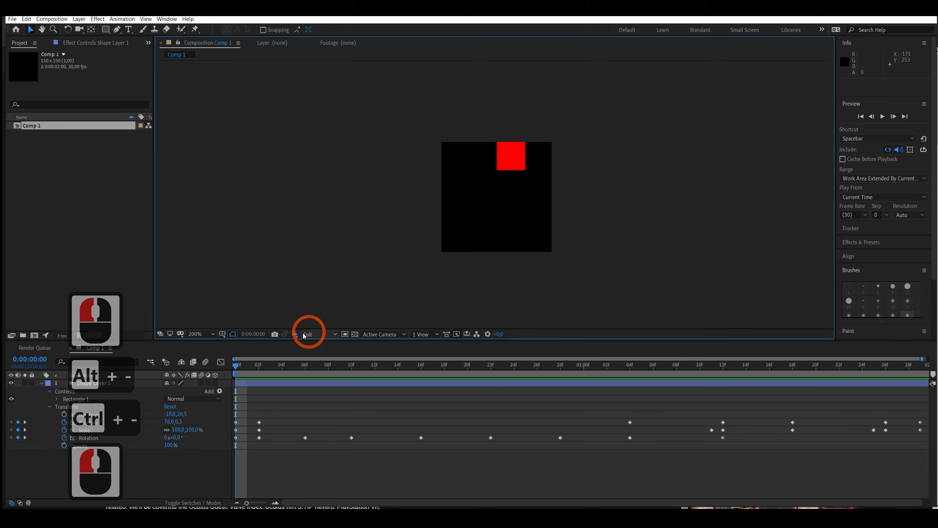
left_click_drag(342, 365, 305, 366)
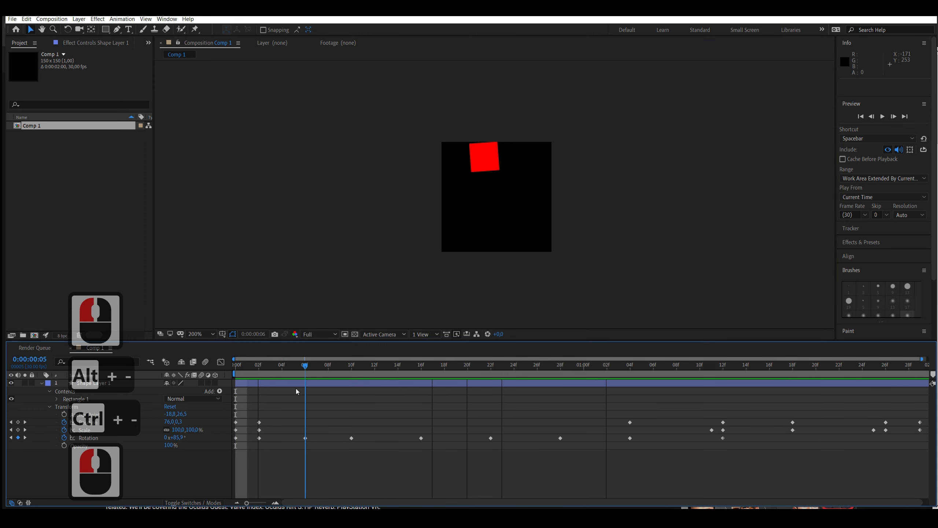
left_click(218, 383)
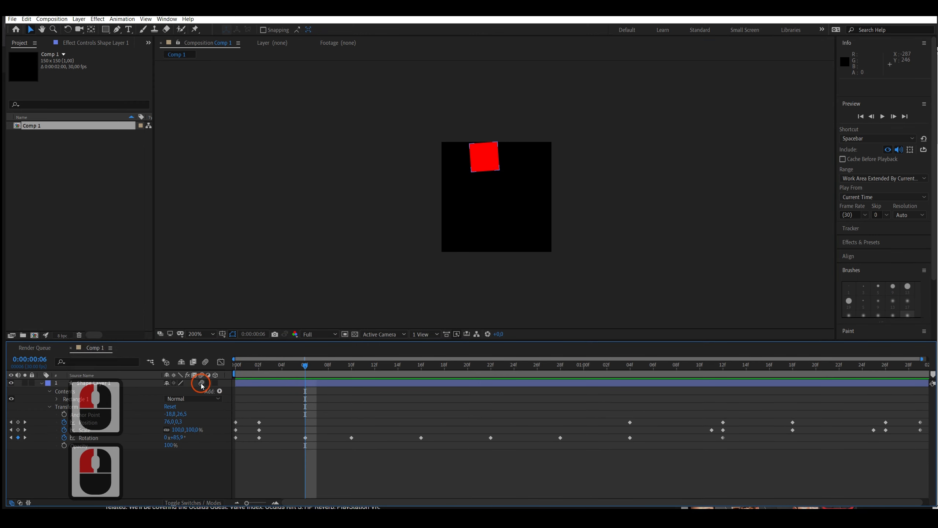
Play the animation from the start to check the motion blur, and inspect the square at frame 6.
left_click(325, 365)
left_click_drag(249, 366, 236, 366)
key("space")
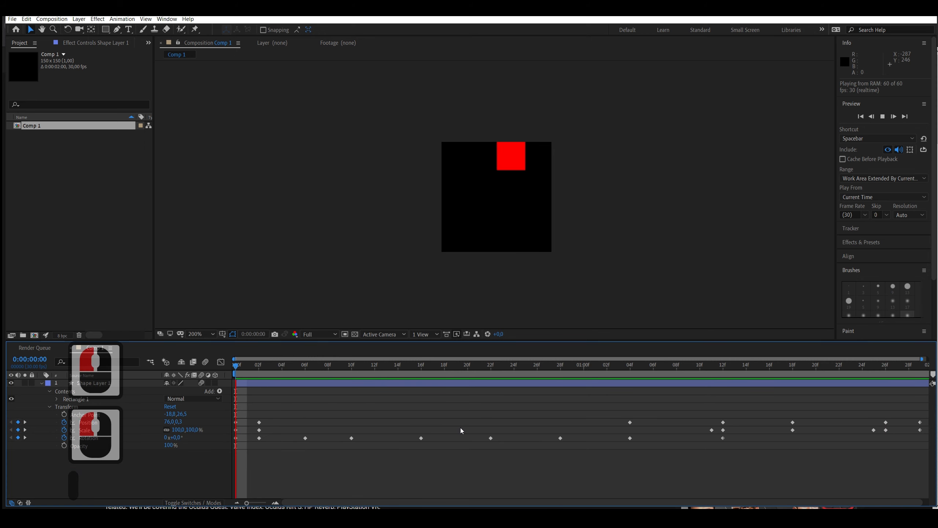
left_click_drag(315, 365, 305, 365)
left_click(356, 434)
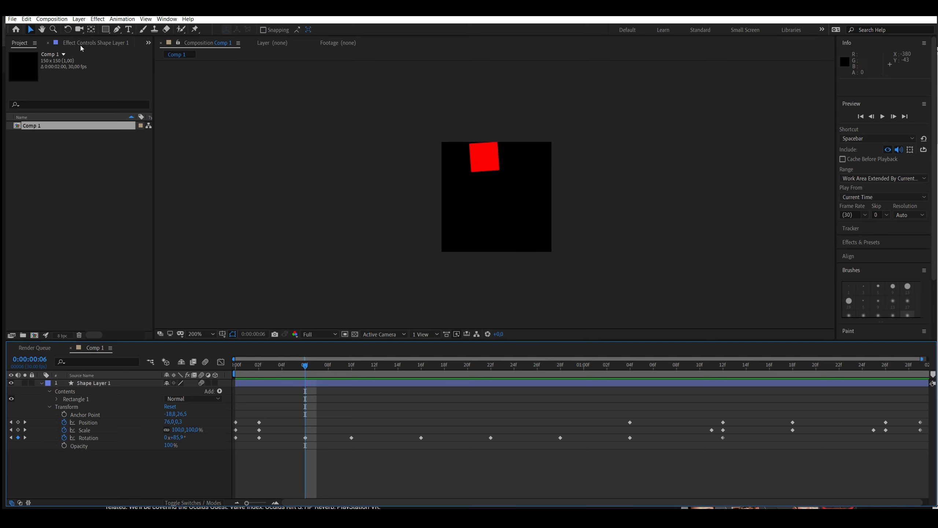
Add Comp 1 to the Adobe Media Encoder queue and switch to Media Encoder.
left_click(60, 19)
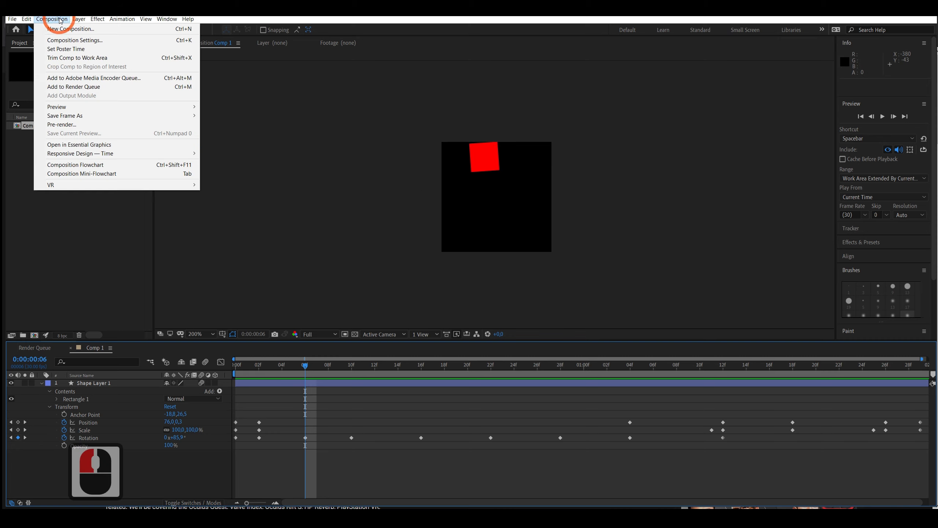
left_click(147, 78)
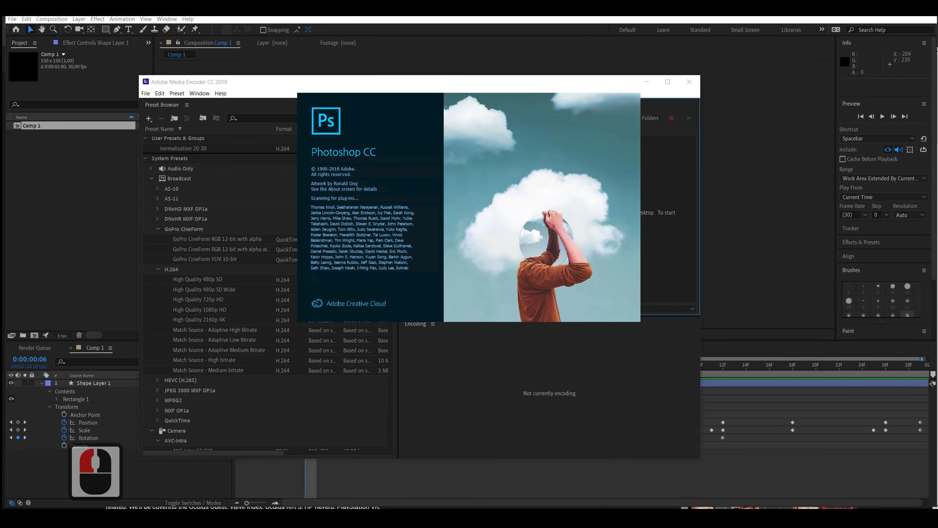
left_click(241, 104)
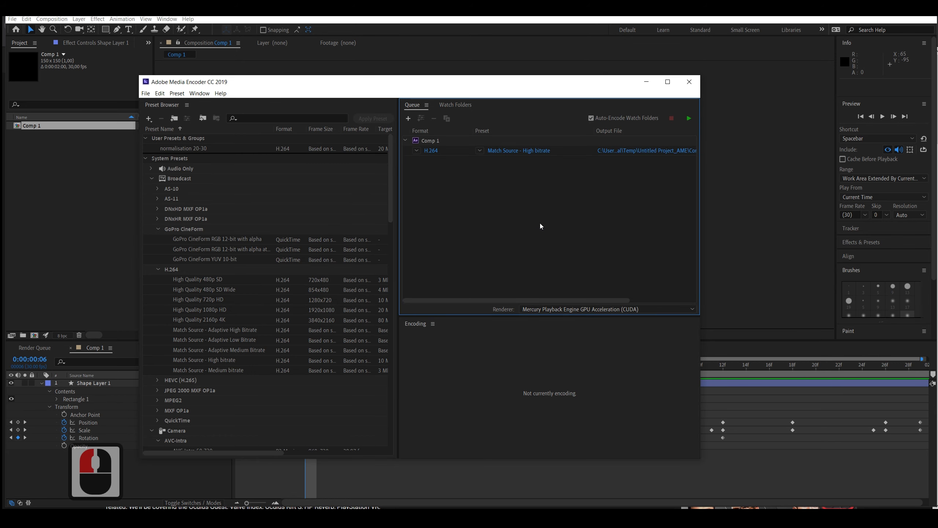
Open the output file location of the queued Comp 1 and browse to the cccc folder inside xyz on the Desktop.
left_click(624, 151)
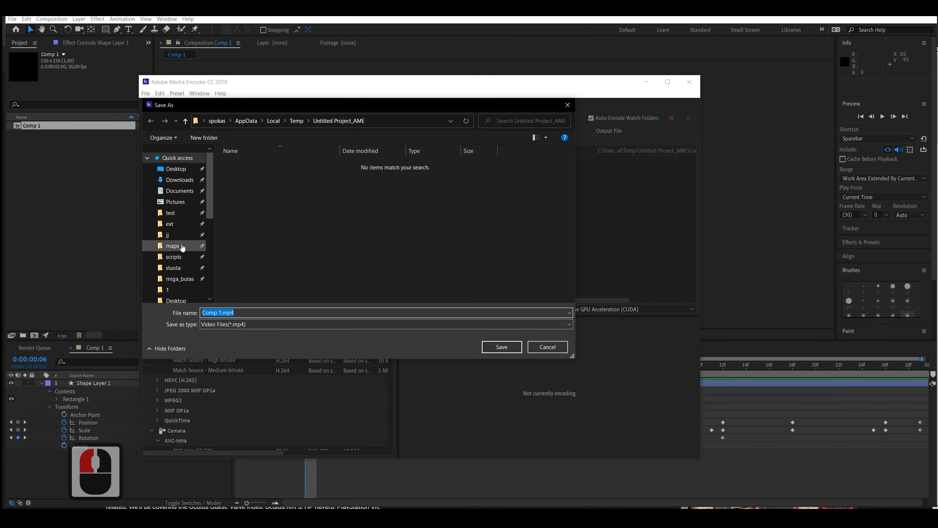
scroll(204, 219, "down", 2)
double_click(188, 219)
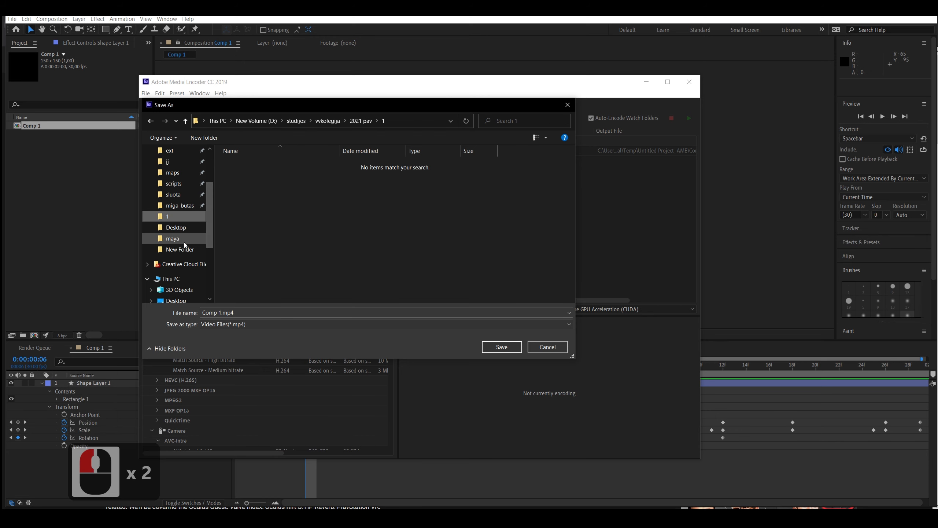
double_click(184, 227)
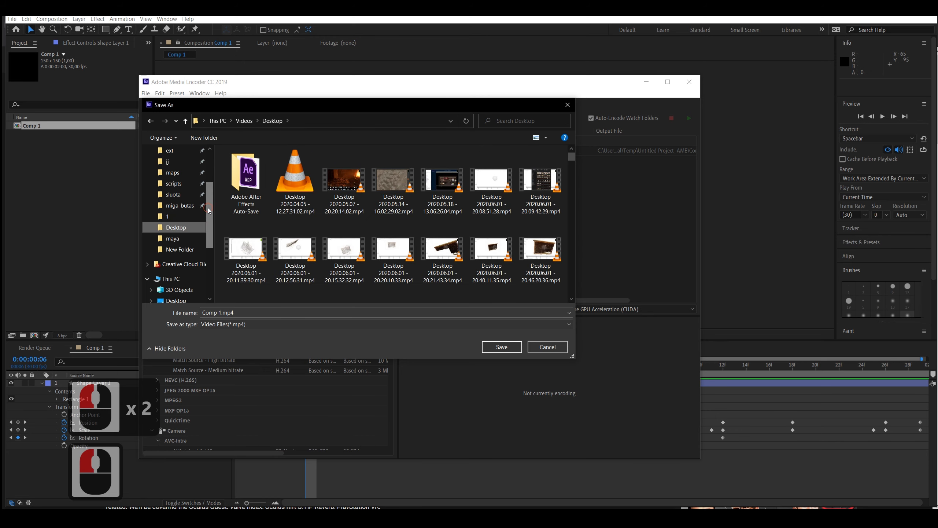
double_click(189, 233)
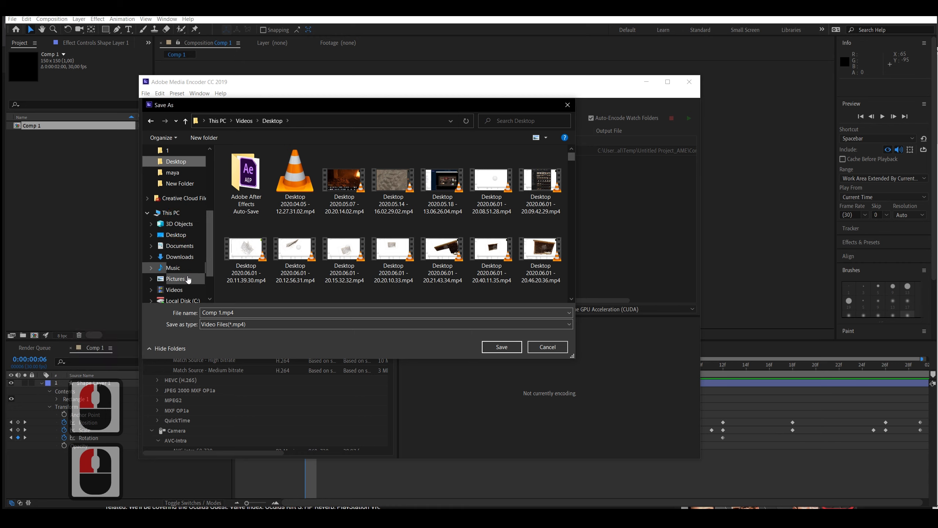
double_click(176, 234)
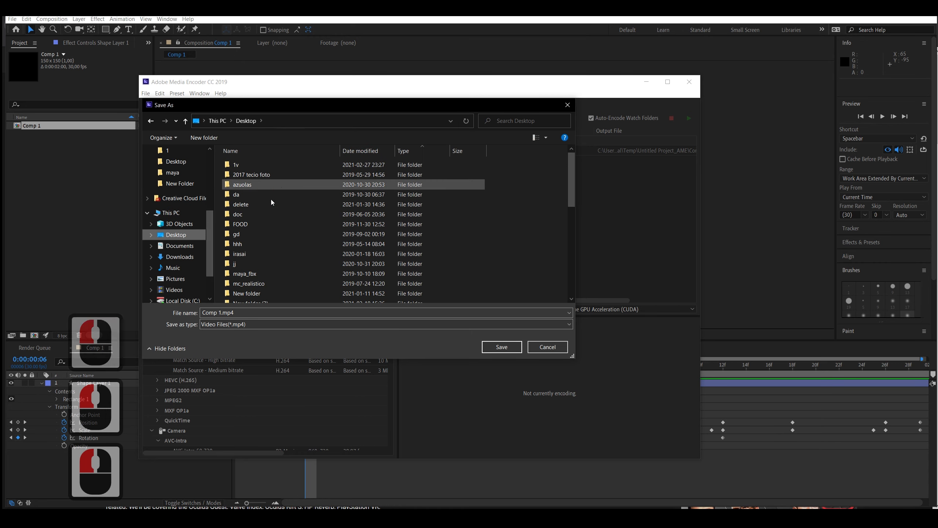
scroll(285, 254, "down", 8)
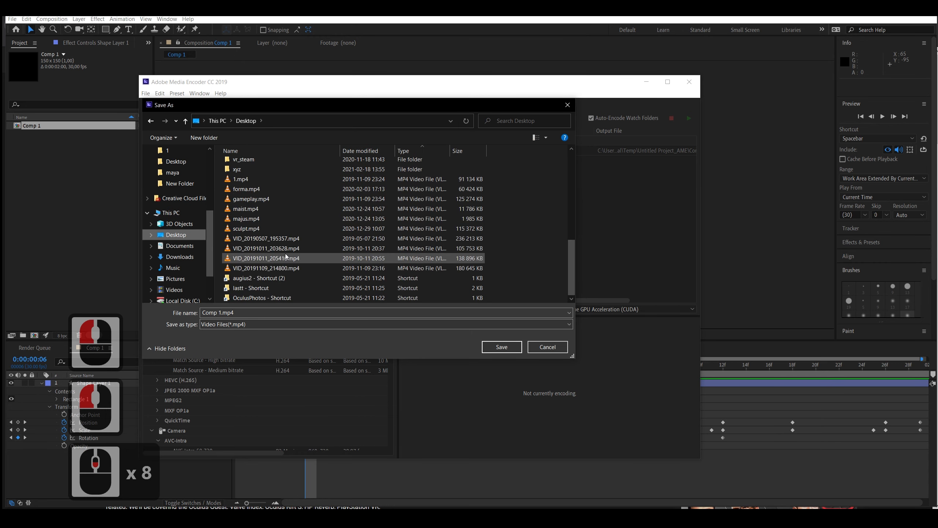
double_click(254, 169)
scroll(392, 222, "down", 4)
scroll(392, 222, "up", 4)
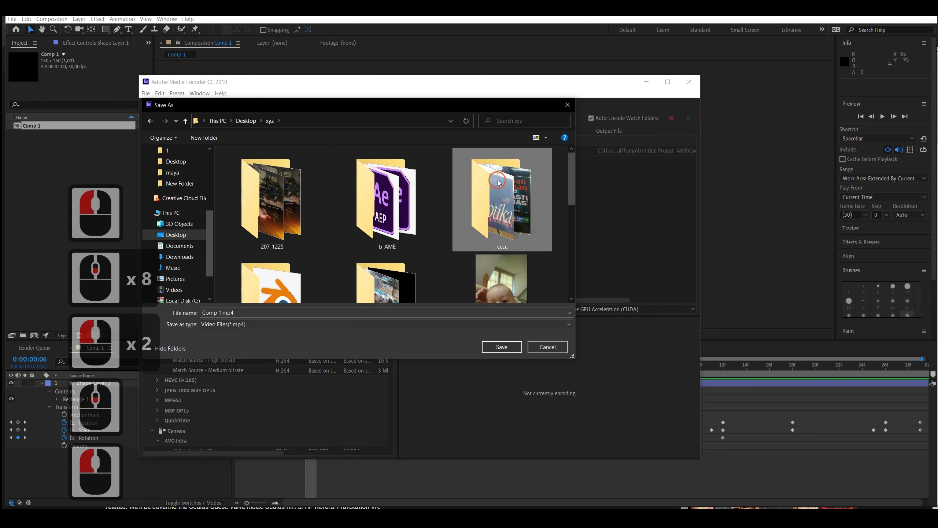
double_click(501, 200)
Create a new folder inside cccc and open it.
right_click(299, 242)
left_click(360, 342)
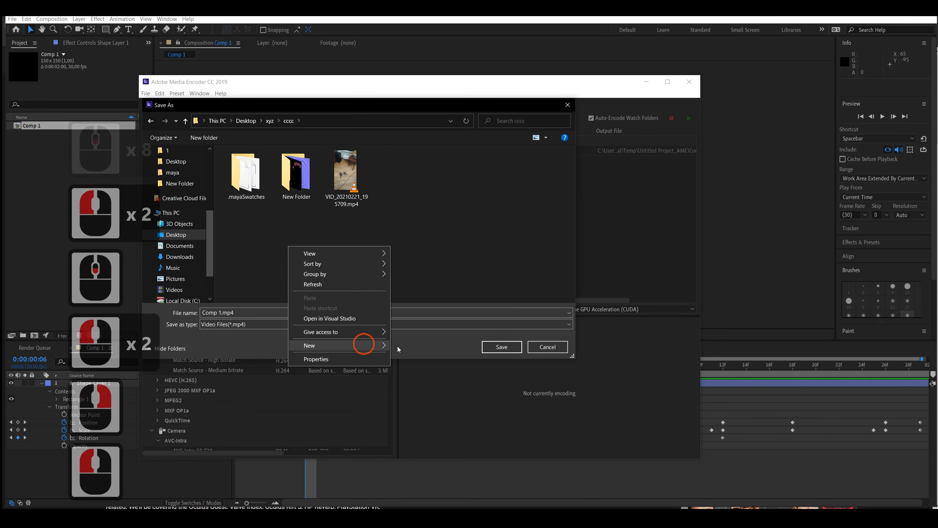
left_click(412, 346)
left_click(387, 245)
double_click(345, 172)
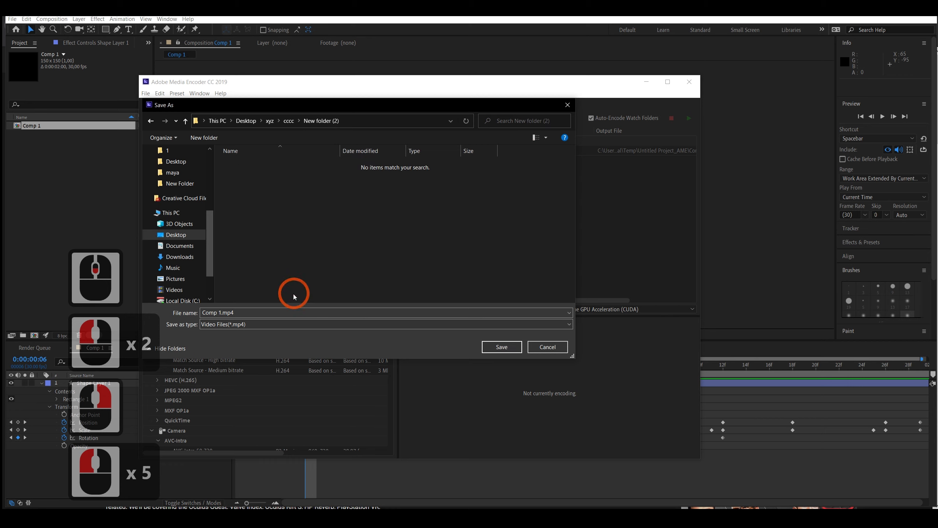
Name the output file med_enc and save it to the new folder.
left_click(319, 337)
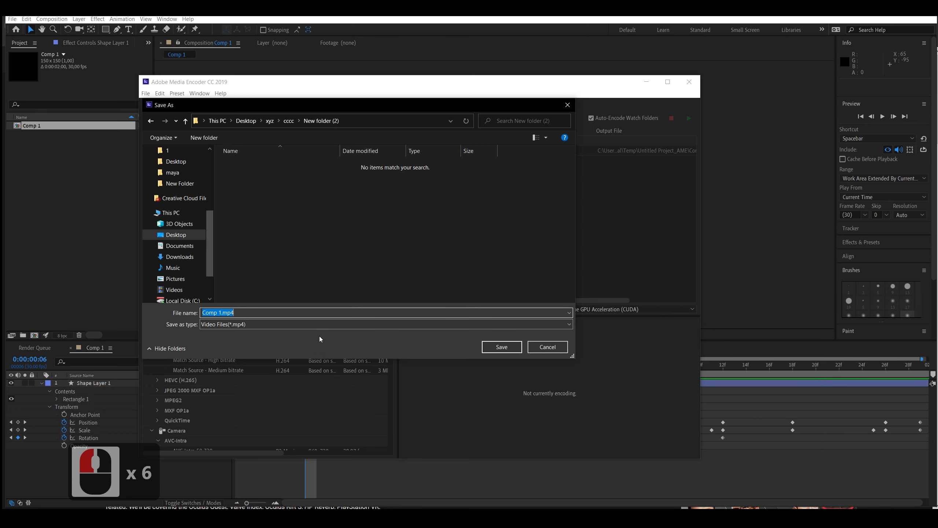
type("med")
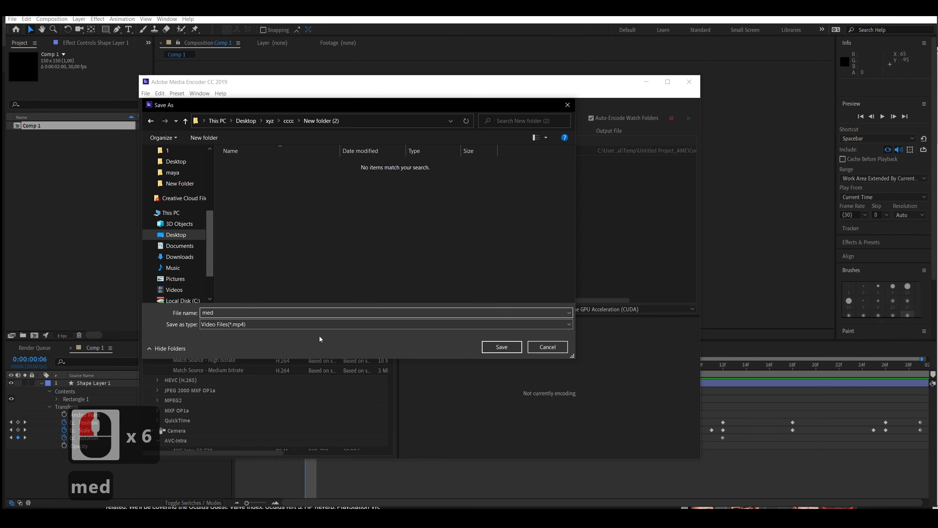
type("_enc")
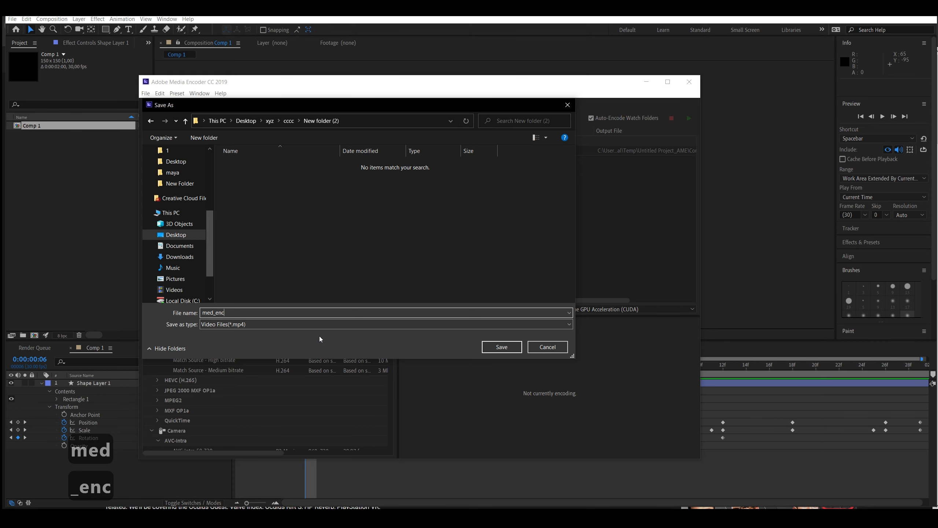
left_click(501, 347)
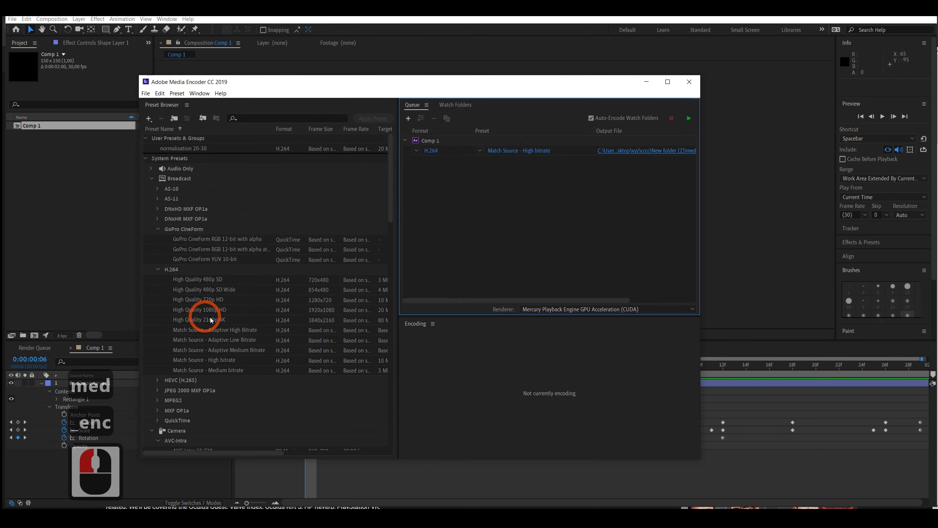
Open the export settings of the queued Comp 1 and set the format to GIF.
left_click(431, 151)
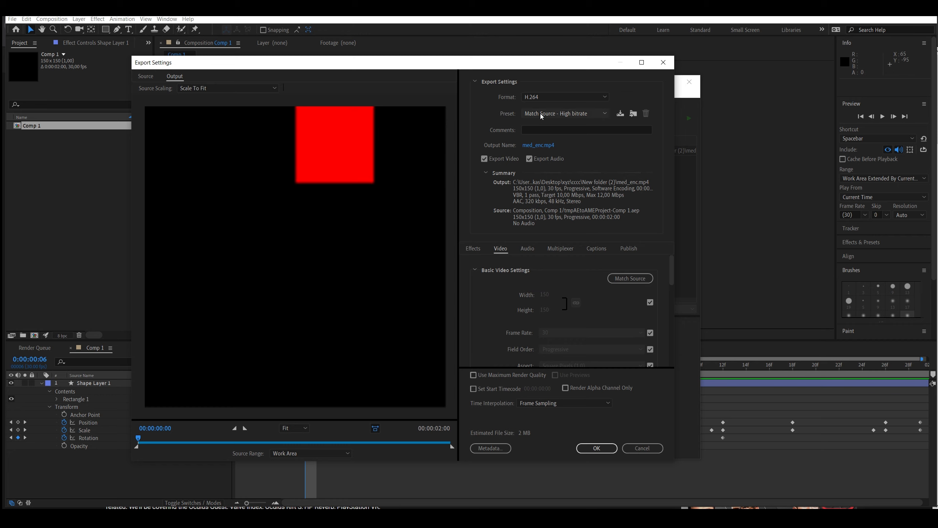
left_click(550, 96)
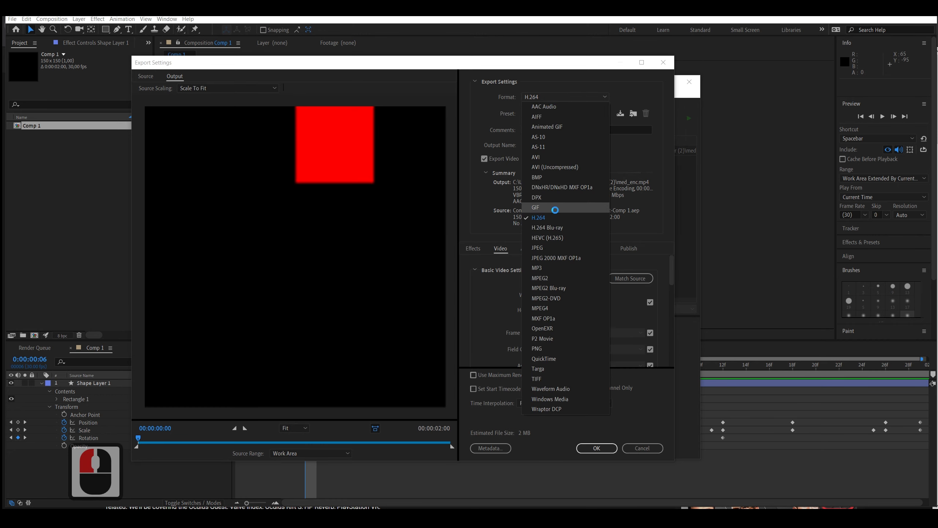
left_click(554, 209)
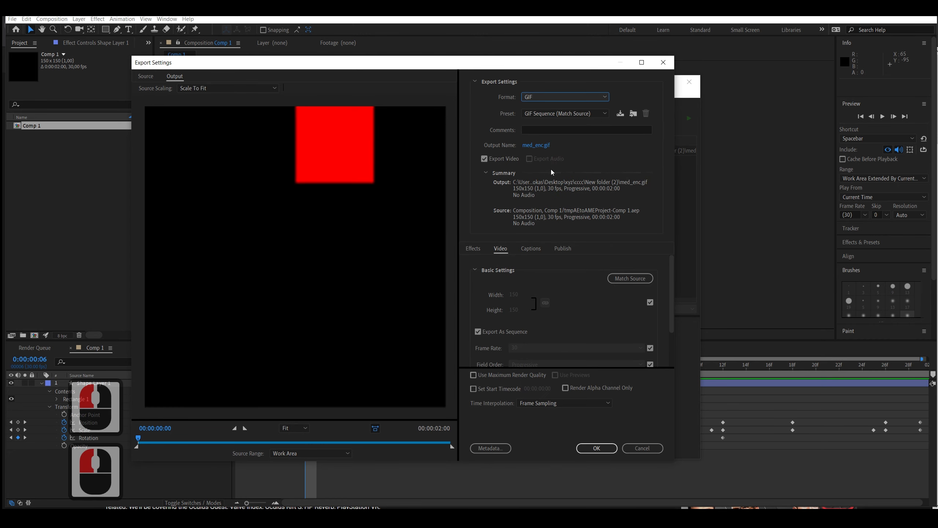
Examine the Video, Effects, Captions and Publish options of the GIF export.
scroll(592, 292, "down", 2)
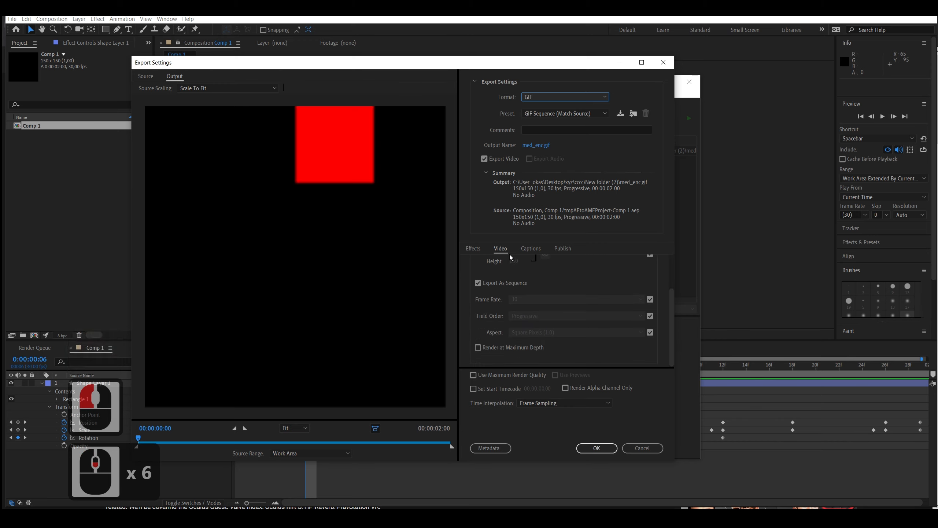
left_click(477, 249)
scroll(515, 314, "down", 5)
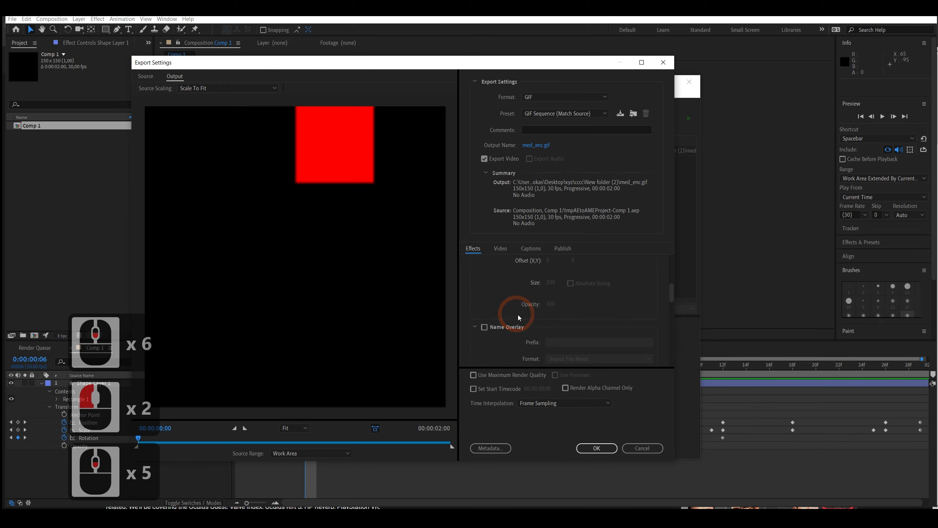
left_click(531, 248)
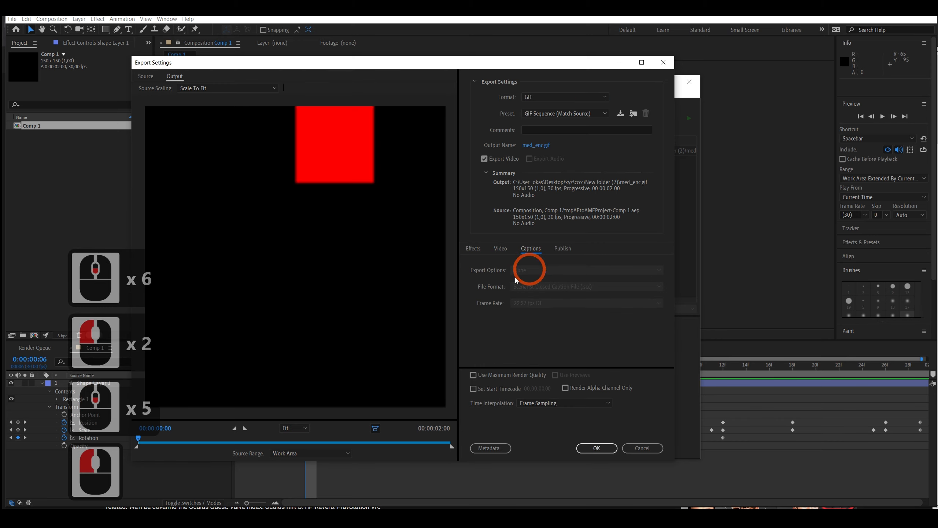
left_click(561, 254)
scroll(542, 317, "down", 10)
scroll(559, 335, "up", 7)
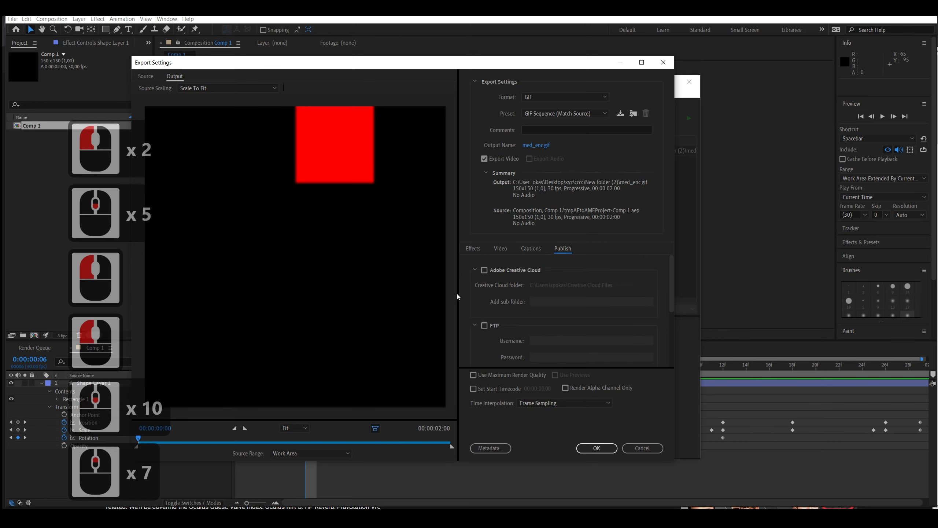
left_click(476, 249)
scroll(539, 337, "down", 2)
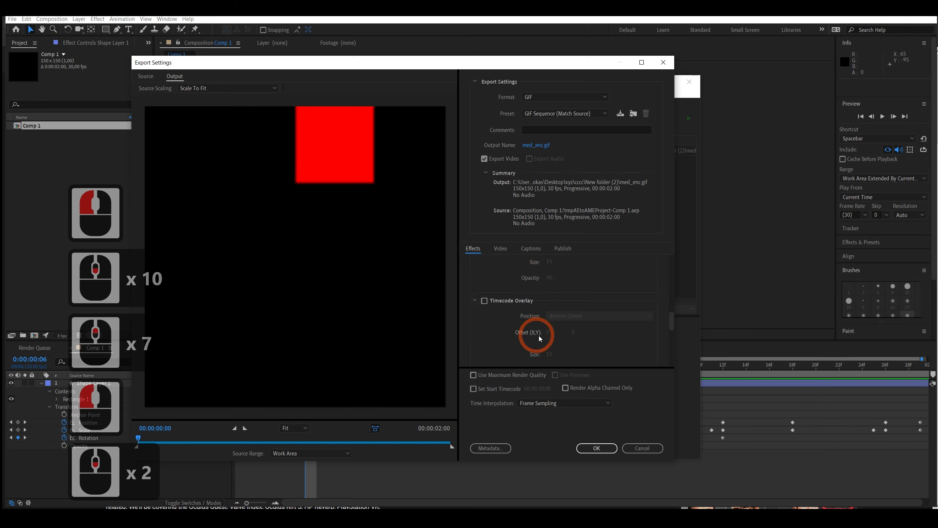
scroll(539, 337, "down", 10)
scroll(518, 325, "up", 6)
left_click(500, 249)
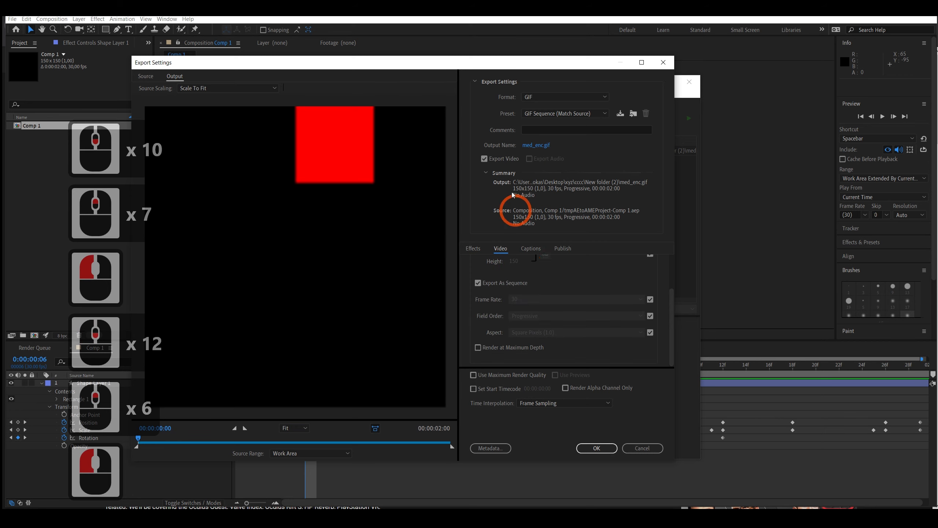
scroll(553, 346, "down", 6)
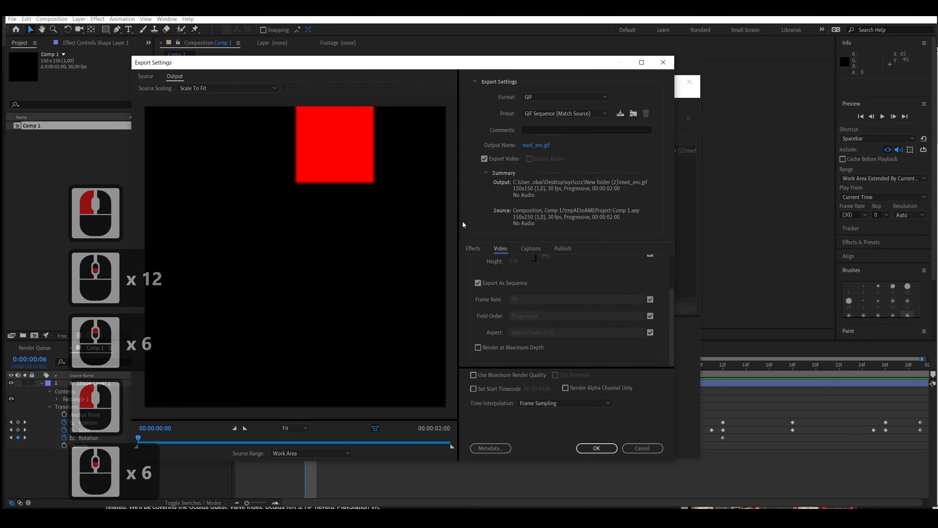
Accept the GIF export settings and start encoding the queue.
left_click(605, 448)
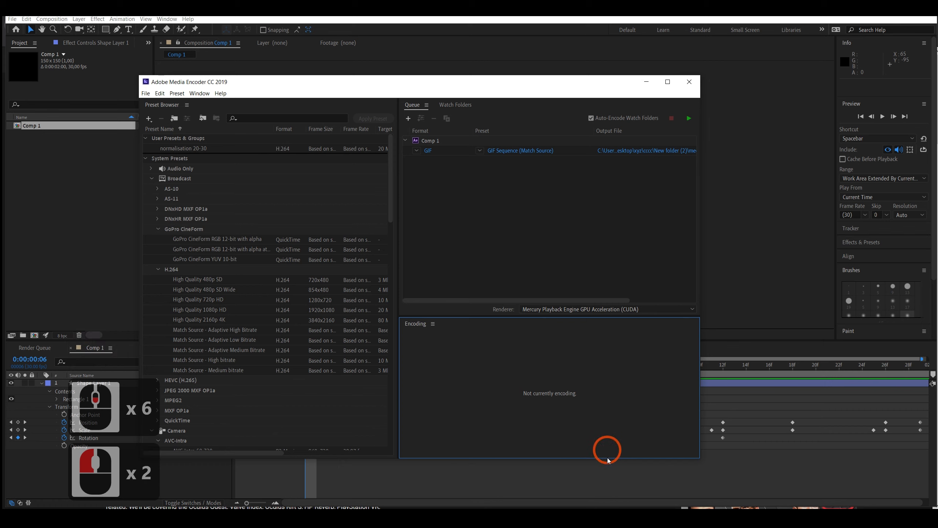
left_click(689, 118)
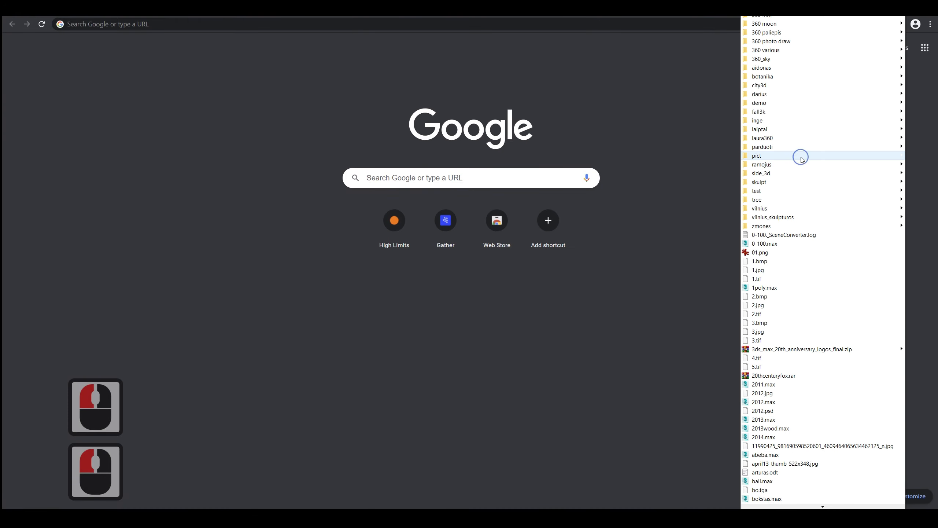
Switch to File Explorer and open the export folder New folder (2) inside Desktop > xyz > cccc.
right_click(801, 154)
left_click(811, 163)
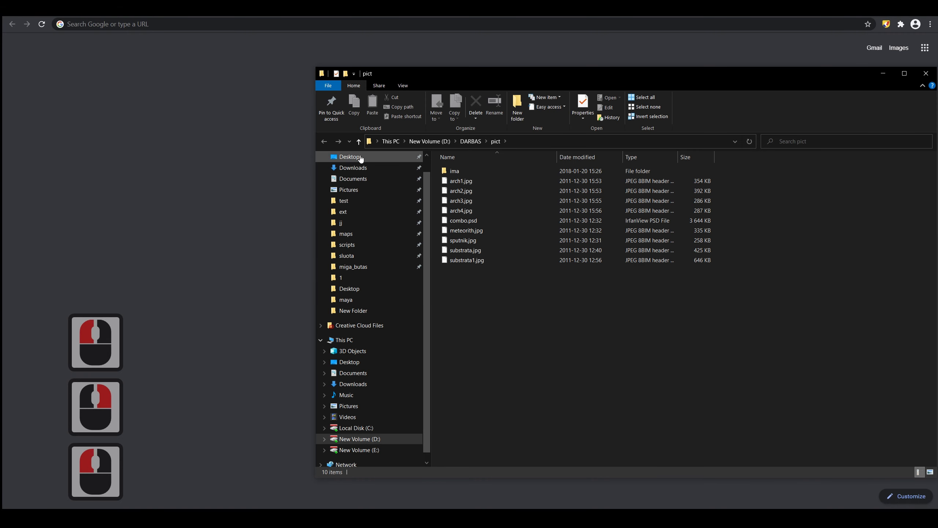
left_click(371, 314)
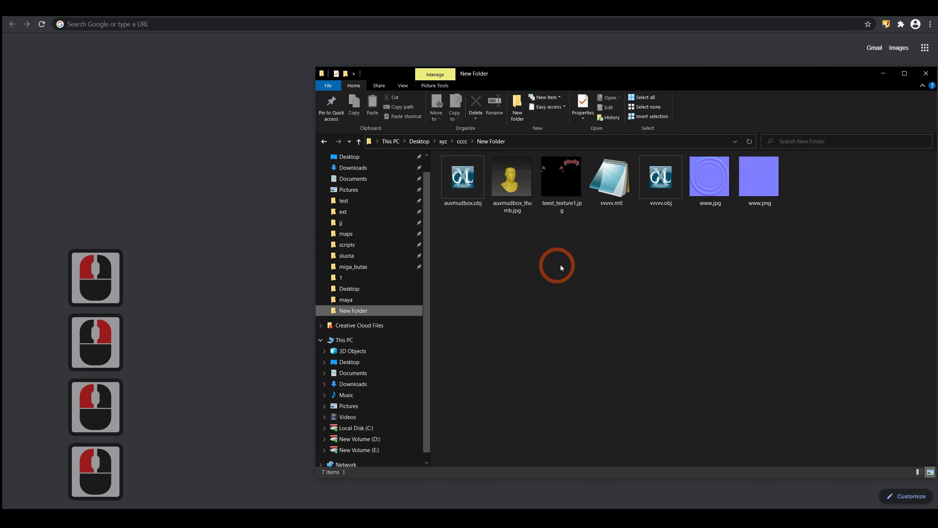
left_click(462, 141)
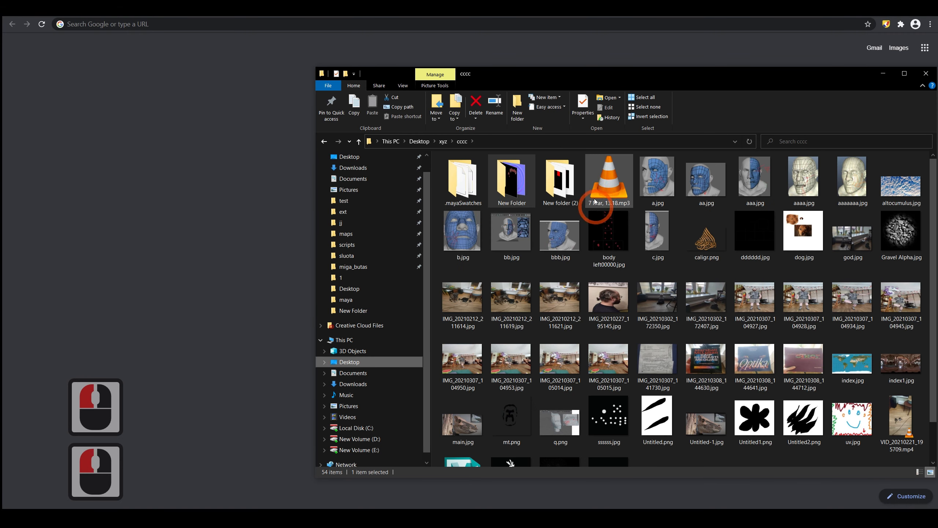
double_click(588, 202)
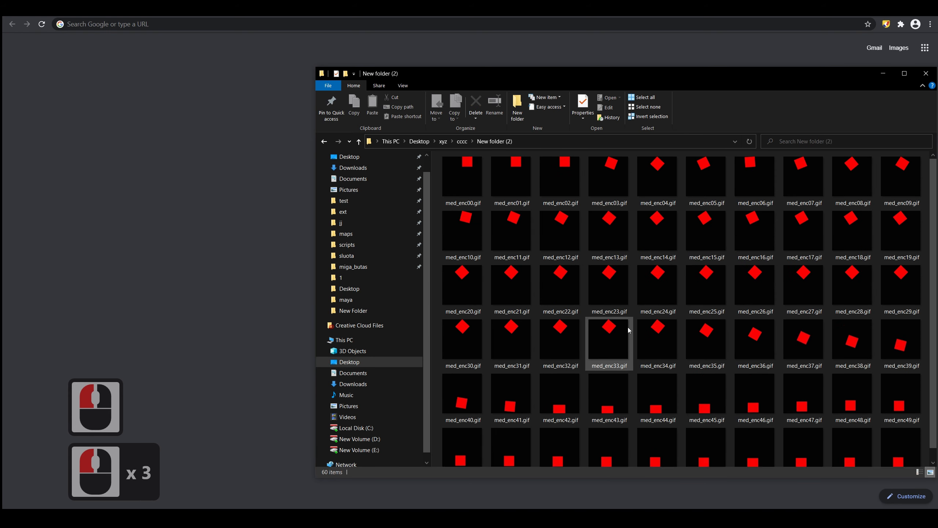
Look through the exported med_enc GIF frames from first to last.
scroll(633, 325, "down", 14)
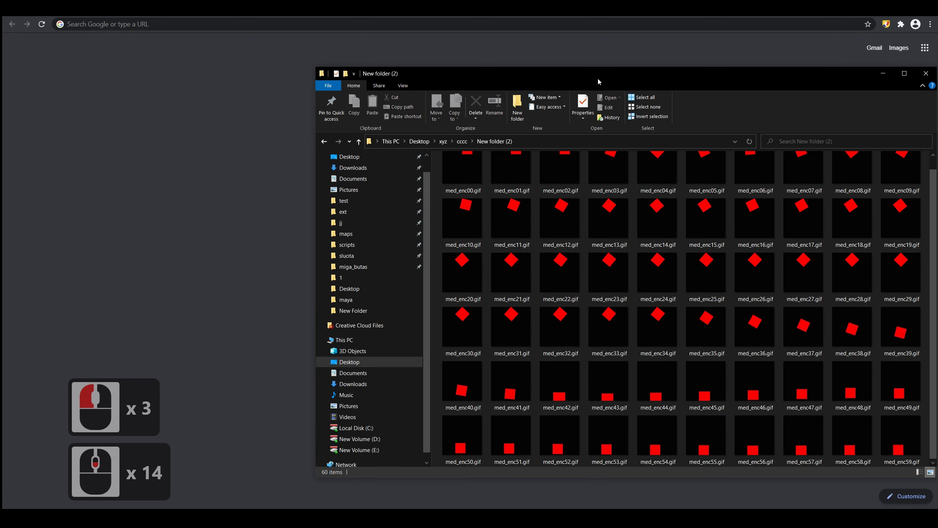
left_click_drag(601, 74, 406, 69)
scroll(392, 351, "down", 5)
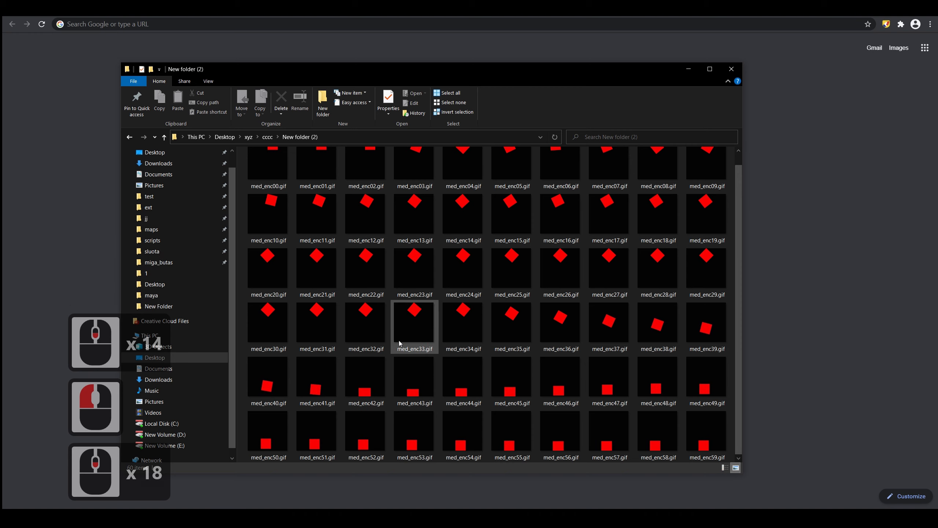
scroll(401, 346, "up", 16)
scroll(306, 236, "down", 13)
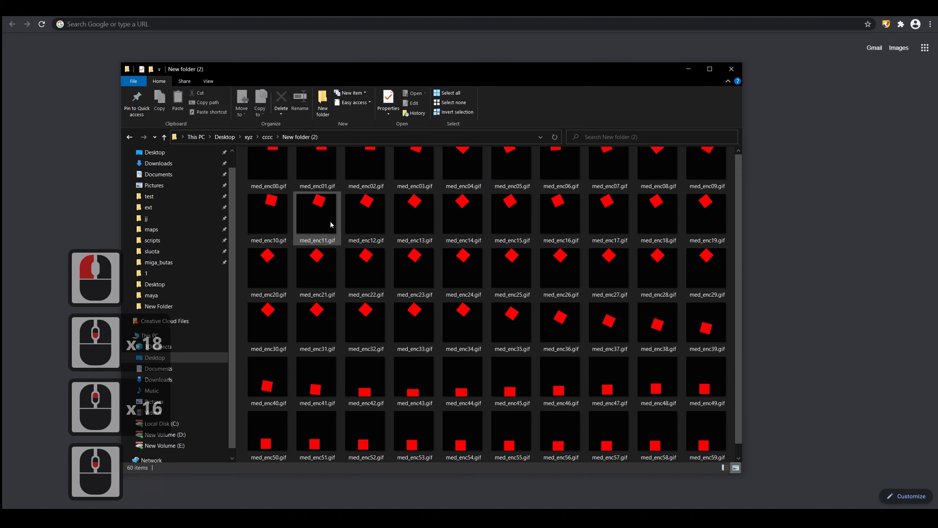
Examine the numbered med_enc GIF frames of the exported sequence in New folder (2).
scroll(370, 266, "up", 13)
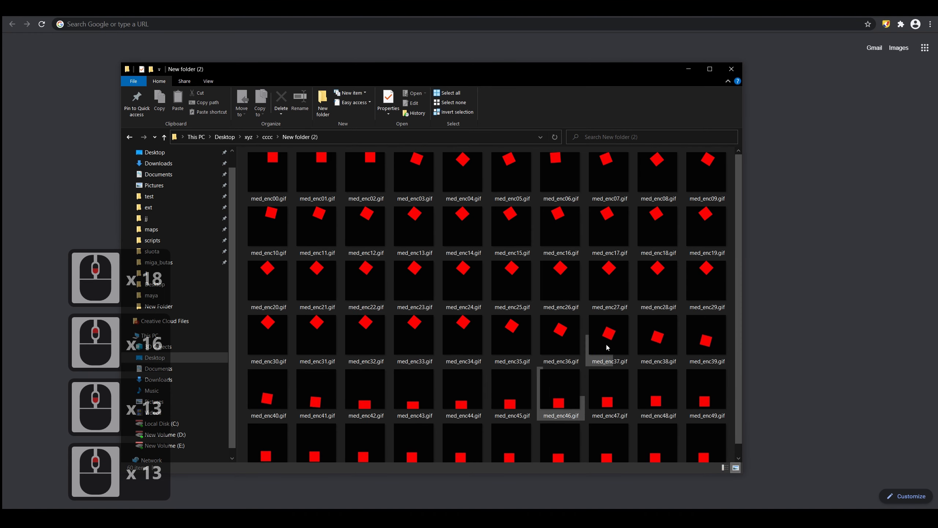
scroll(380, 264, "down", 12)
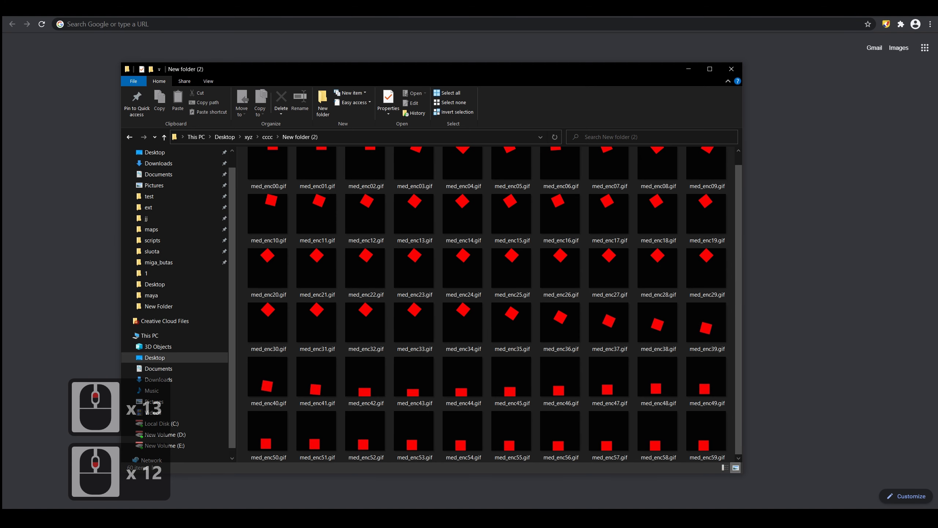
scroll(459, 294, "down", 7)
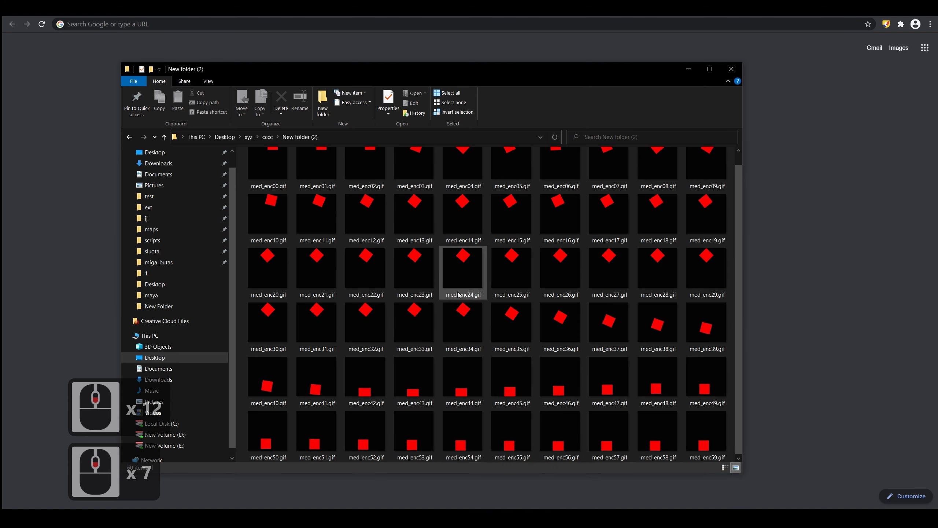
scroll(455, 294, "down", 15)
scroll(558, 384, "down", 7)
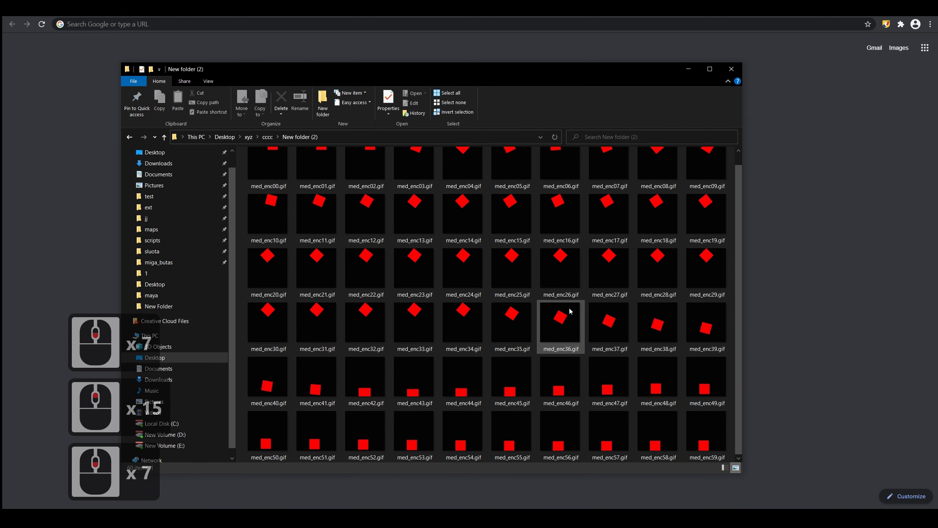
scroll(447, 294, "down", 5)
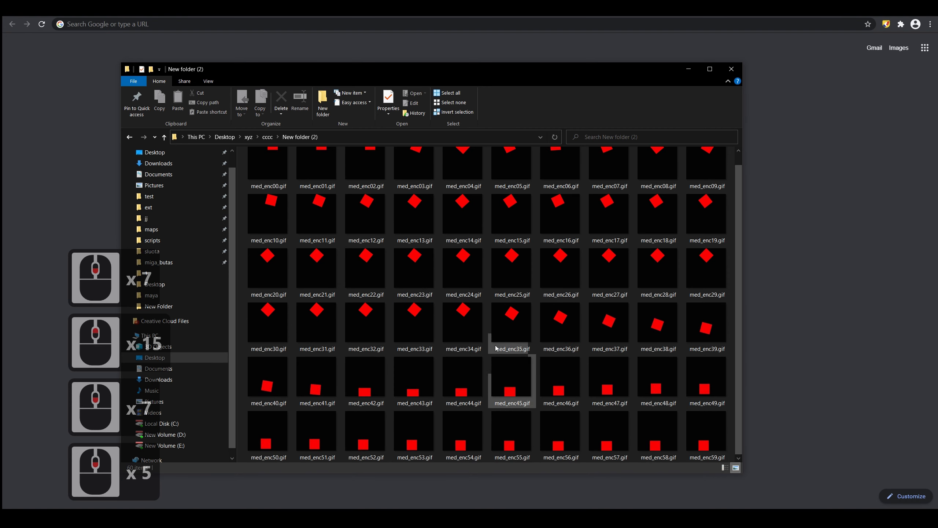
scroll(496, 348, "up", 7)
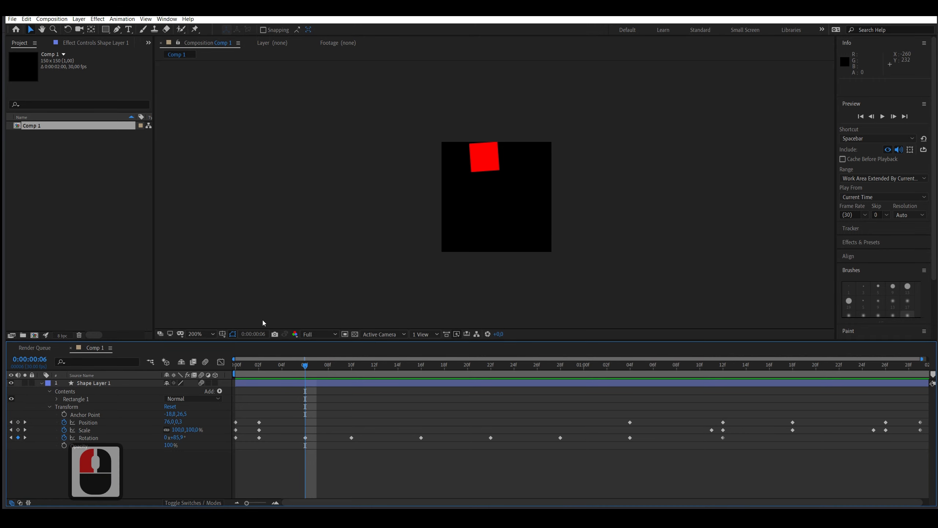
Switch to After Effects and add Comp 1 to the Render Queue.
left_click_drag(294, 364, 327, 395)
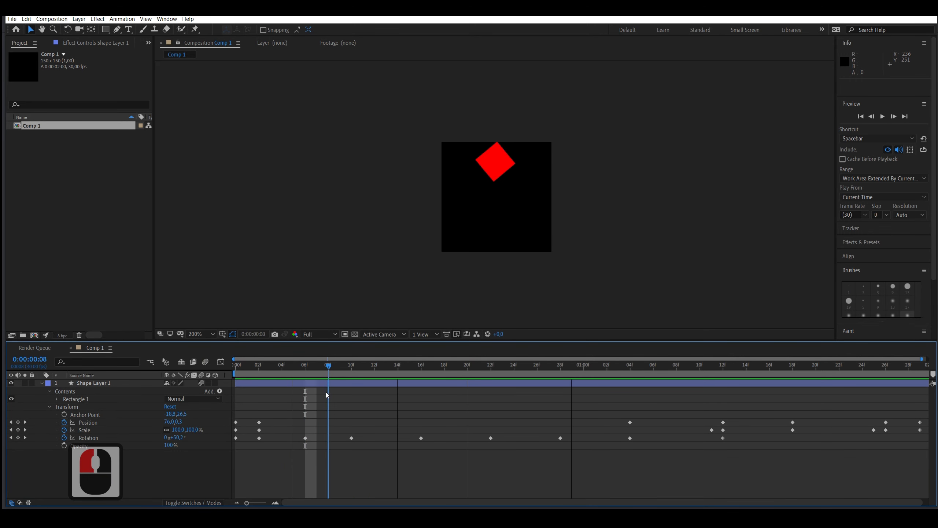
left_click(51, 19)
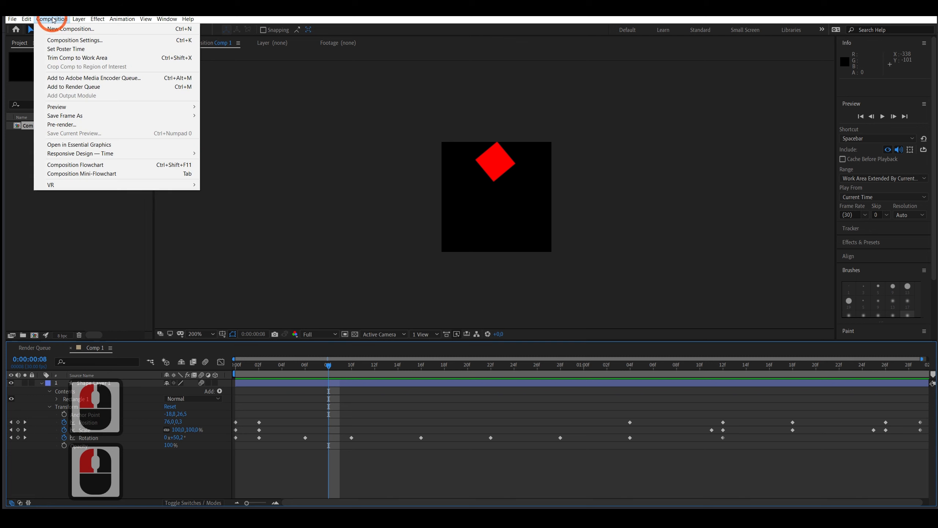
left_click(90, 88)
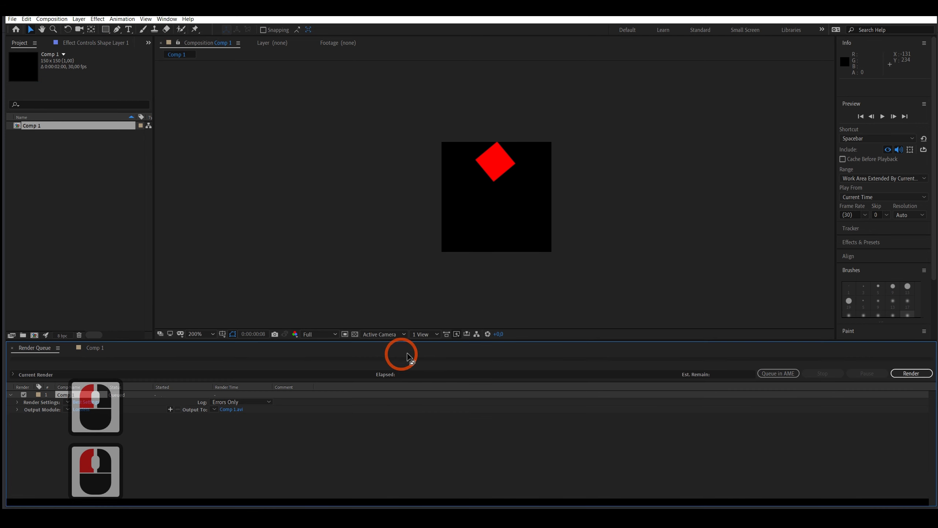
Set Comp 1's output module format to JPEG Sequence.
left_click(82, 409)
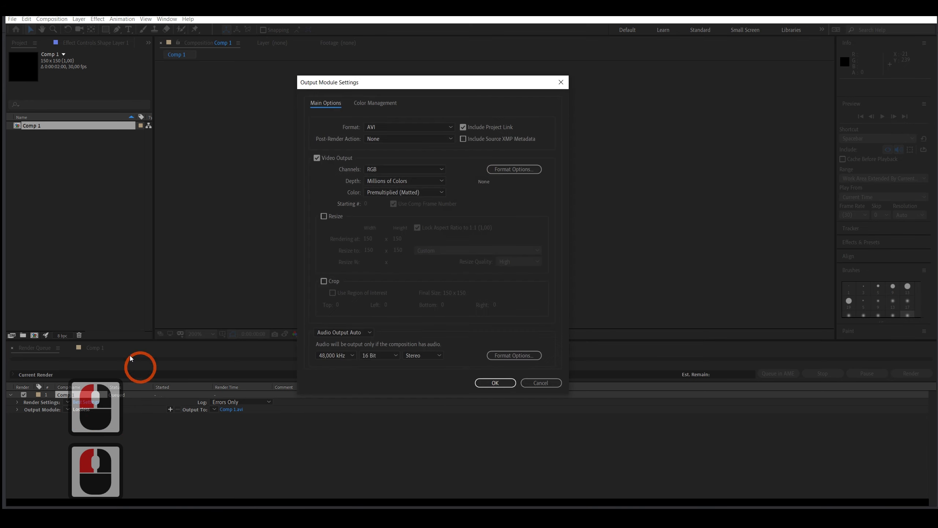
left_click(399, 128)
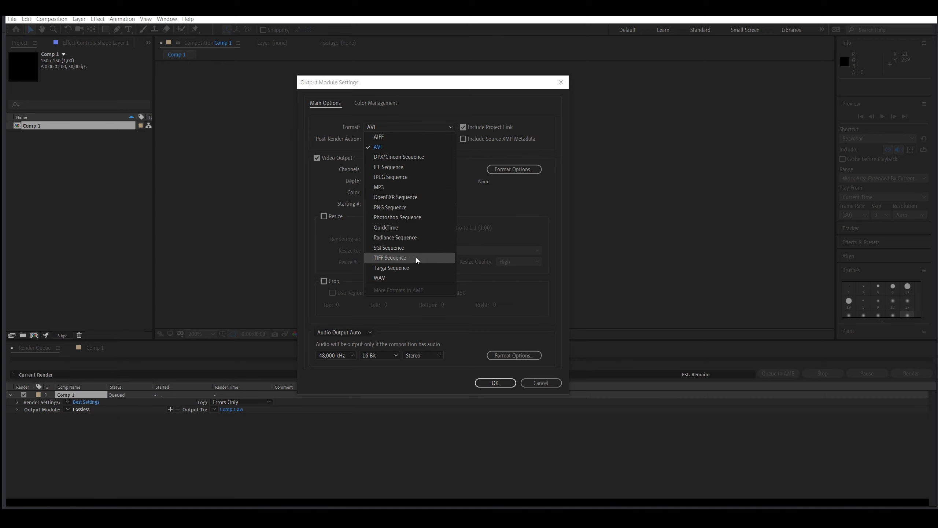
left_click(409, 177)
left_click(505, 384)
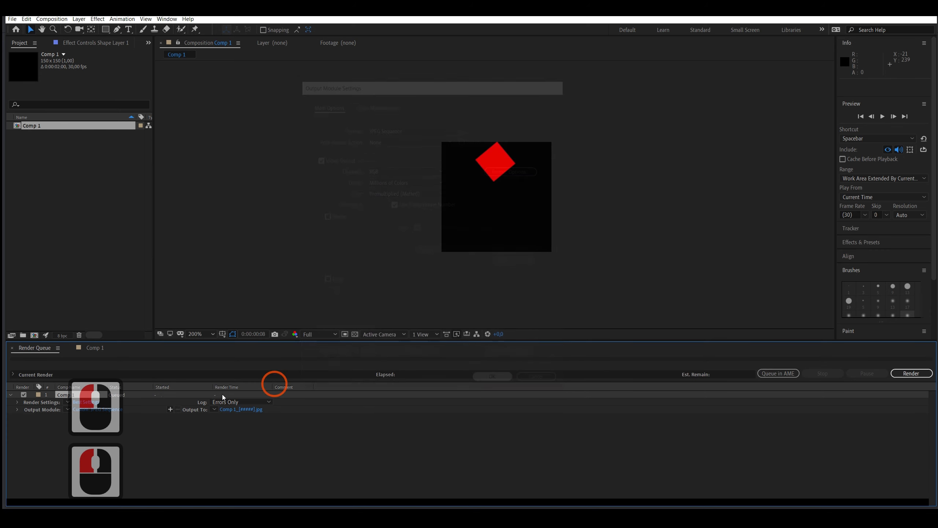
Open the render output location and browse to New folder (2) inside Desktop > xyz > cccc.
left_click(237, 409)
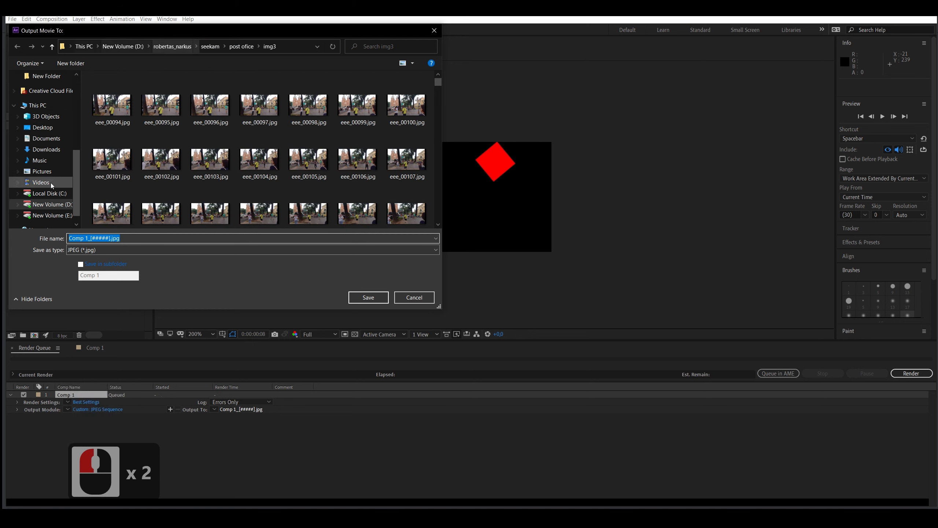
left_click(44, 76)
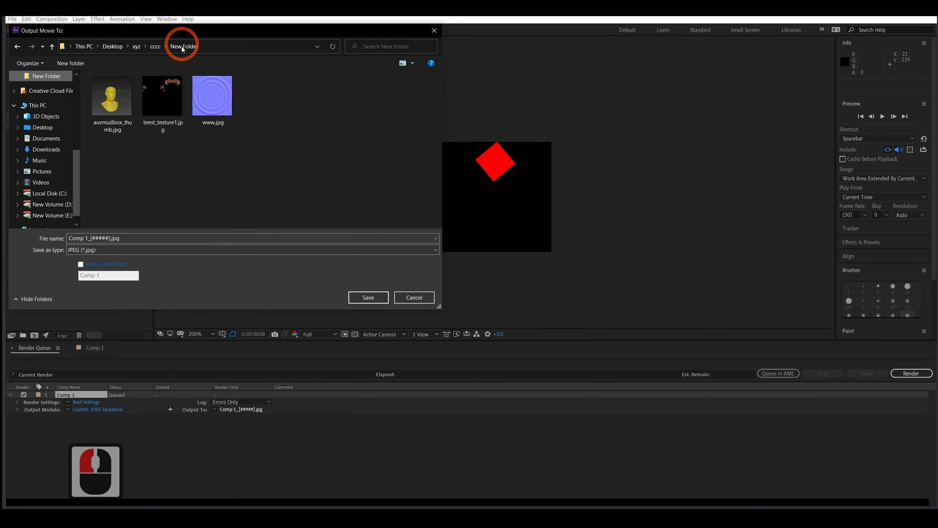
left_click(155, 46)
double_click(198, 104)
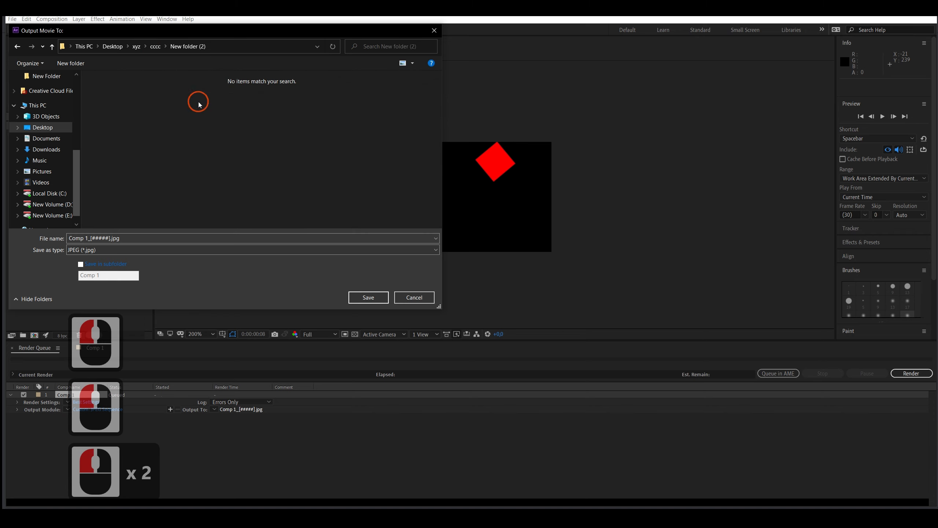
Compare the output file name with the numbered GIF files in File Explorer, and return to the output dialog.
left_click(148, 238)
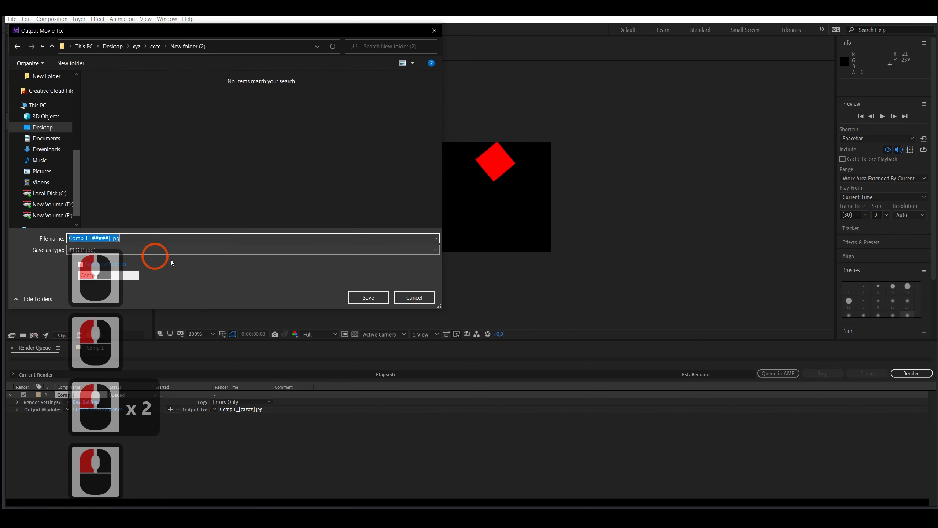
left_click(115, 238)
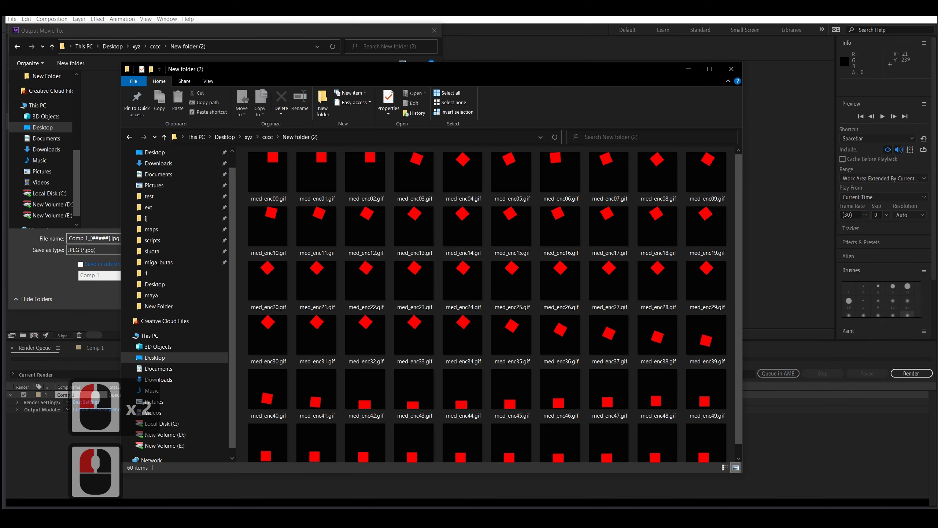
key("alt+Tab")
left_click(560, 264)
left_click(688, 69)
left_click(399, 129)
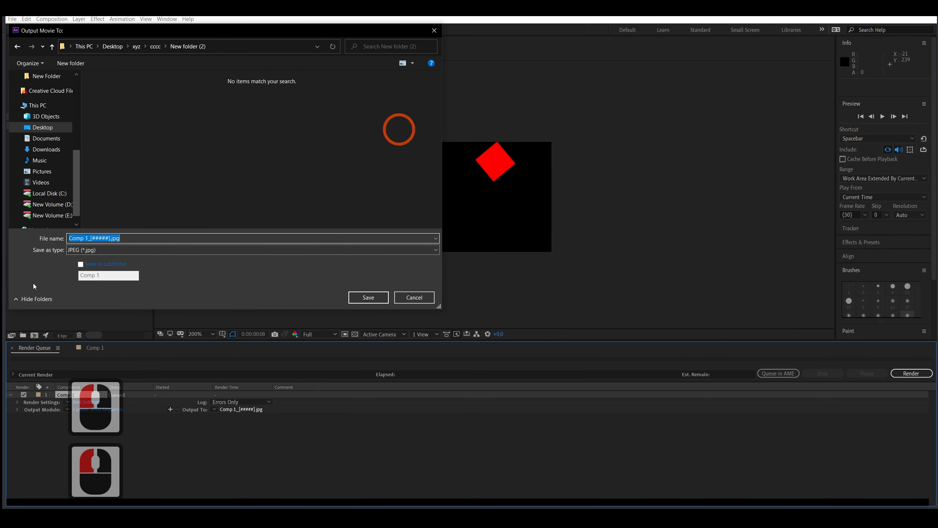
Examine the base name, underscore and [#####] frame number placeholder in the output file name, and cancel the dialog.
left_click(80, 243)
left_click(86, 238)
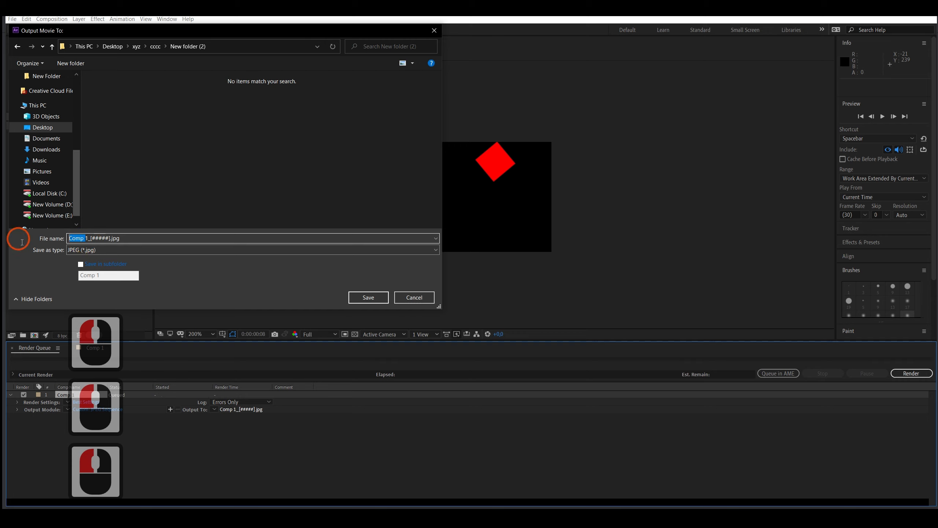
left_click(93, 240)
left_click(89, 238)
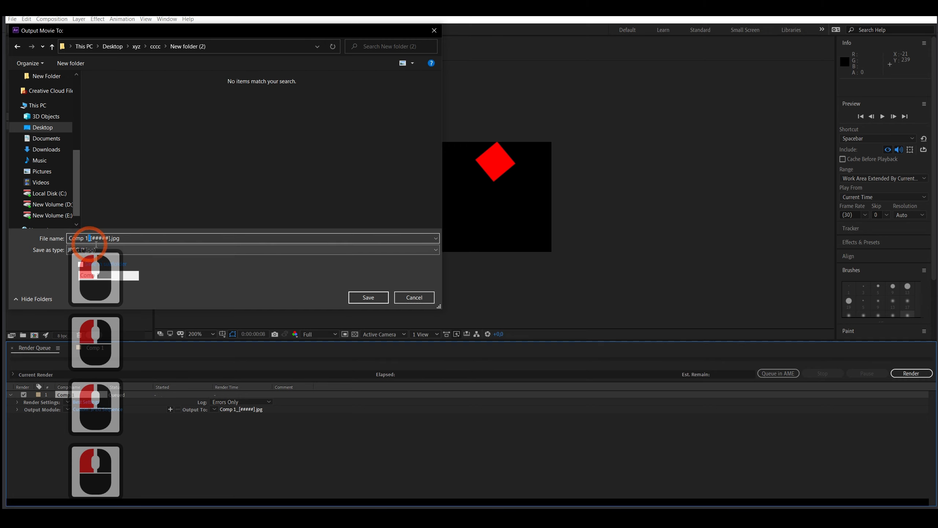
double_click(93, 239)
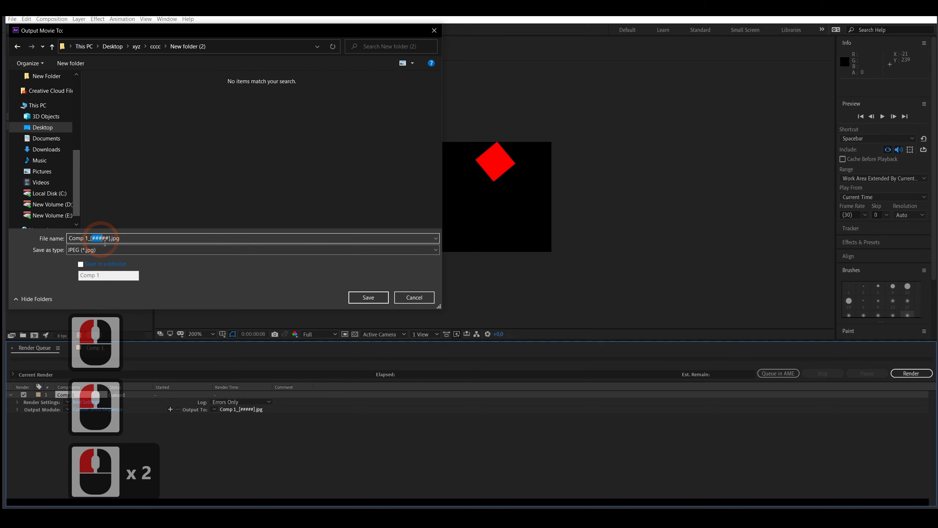
left_click_drag(105, 243, 110, 244)
double_click(87, 238)
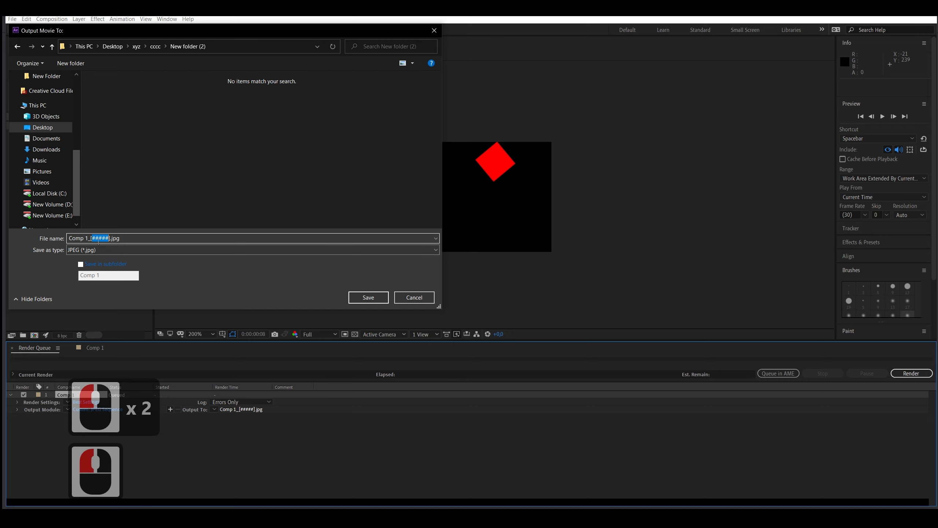
left_click(94, 238)
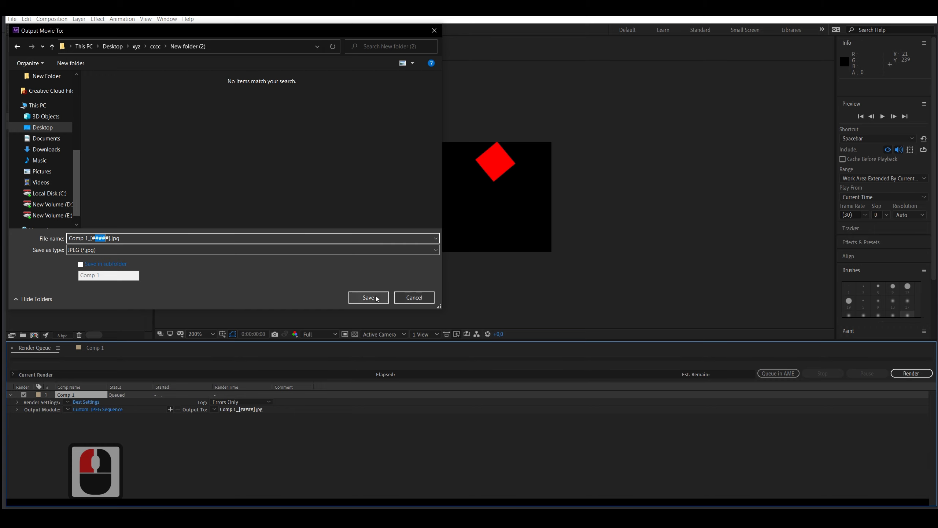
left_click(414, 297)
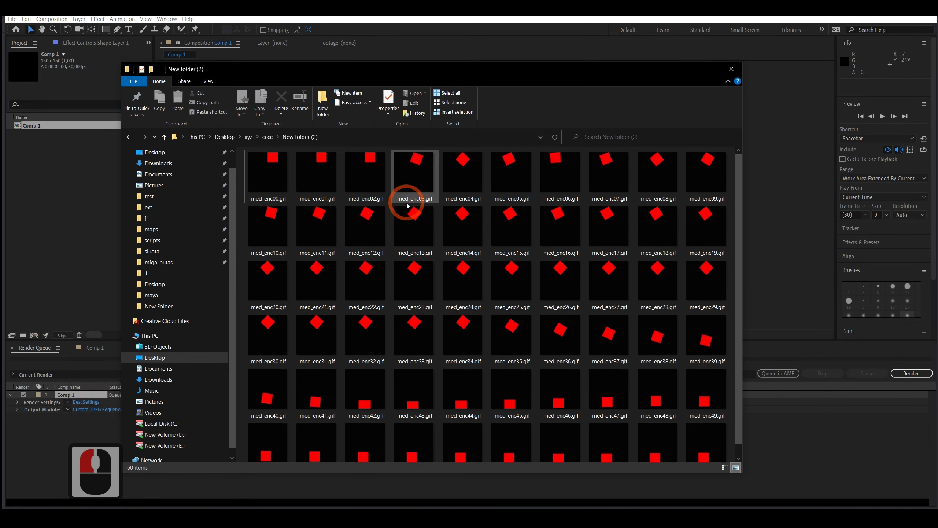
Look over the GIF frames in File Explorer and dismiss the Photoshop scratch disk error.
scroll(413, 257, "down", 3)
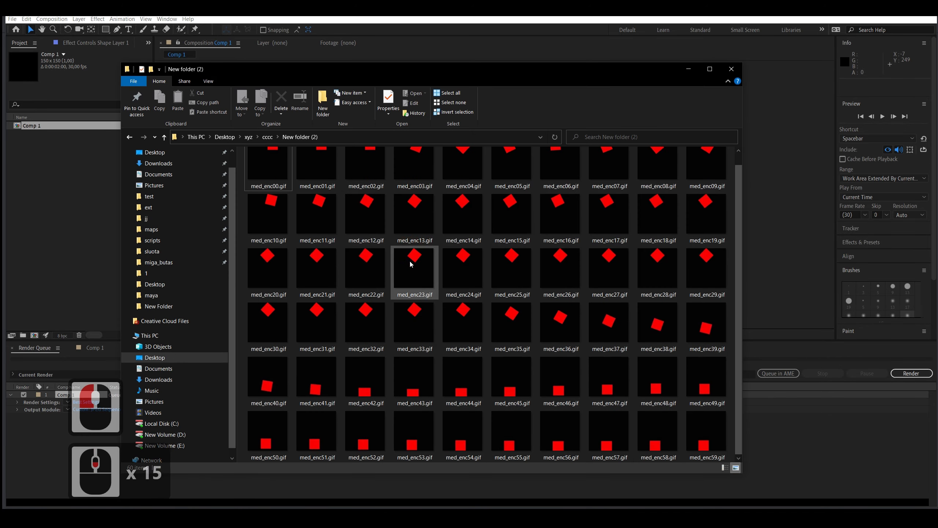
scroll(480, 299, "up", 3)
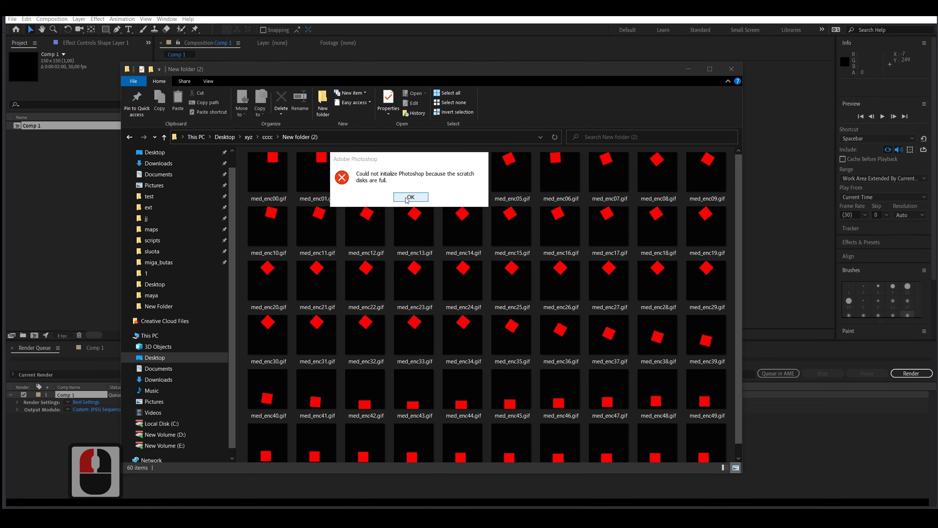
left_click(410, 197)
Switch to After Effects and purge all memory and the disk cache.
left_click(513, 507)
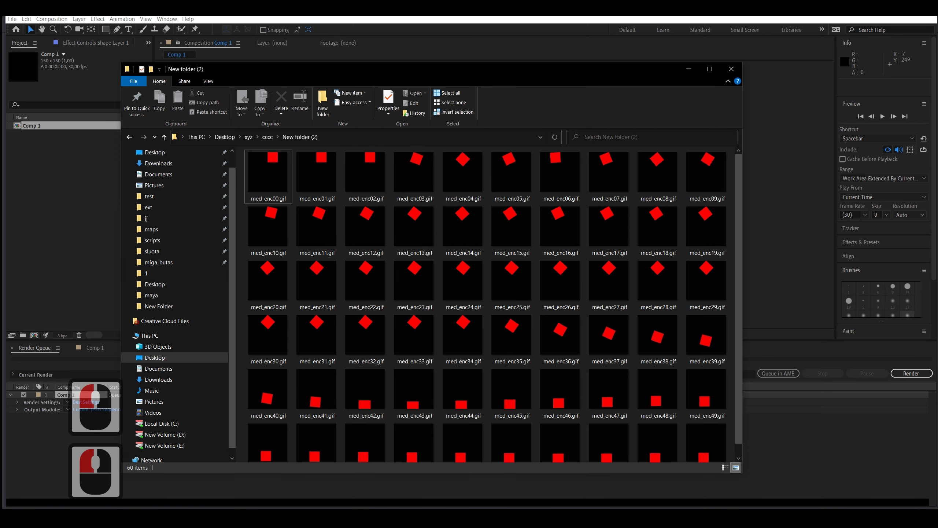
left_click(156, 111)
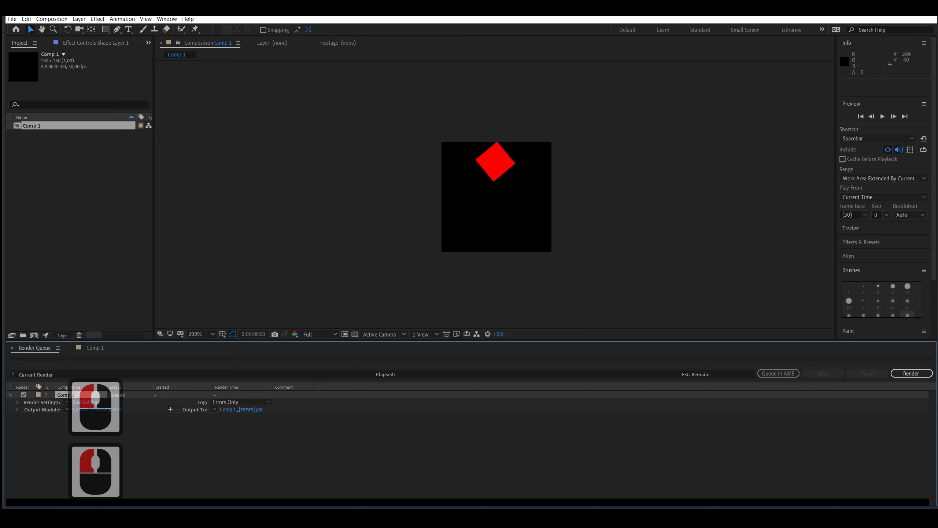
left_click(27, 18)
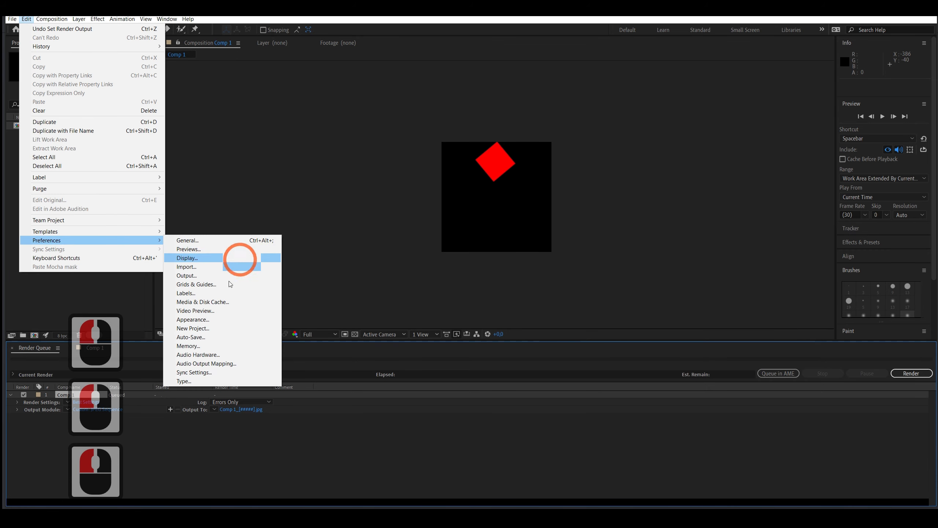
left_click(105, 188)
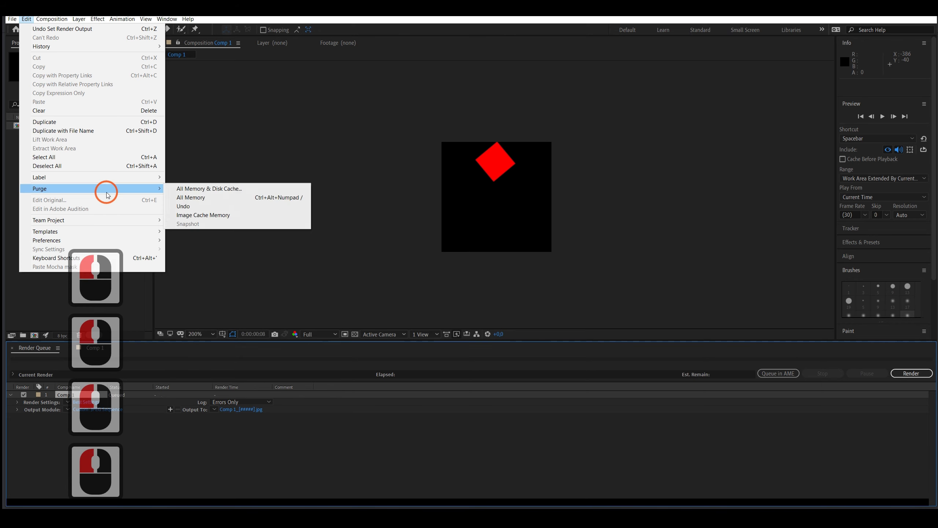
left_click(209, 189)
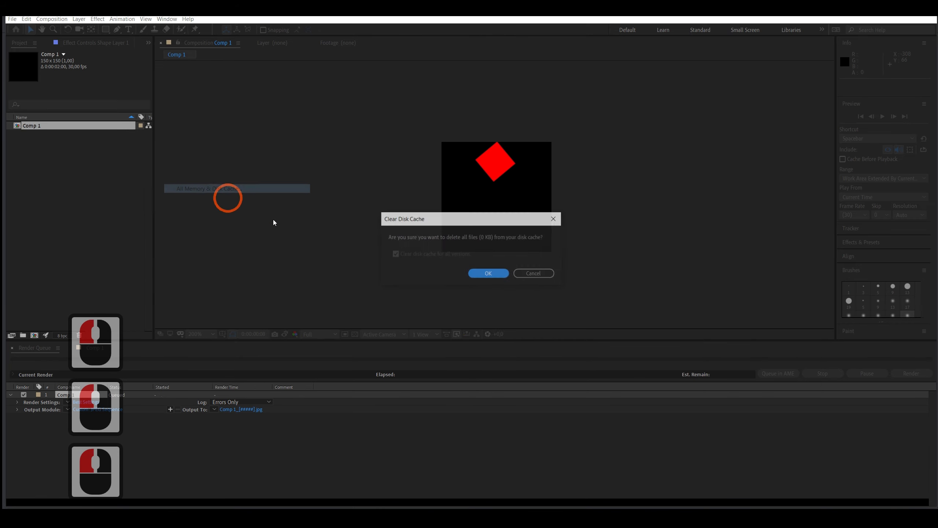
left_click(488, 272)
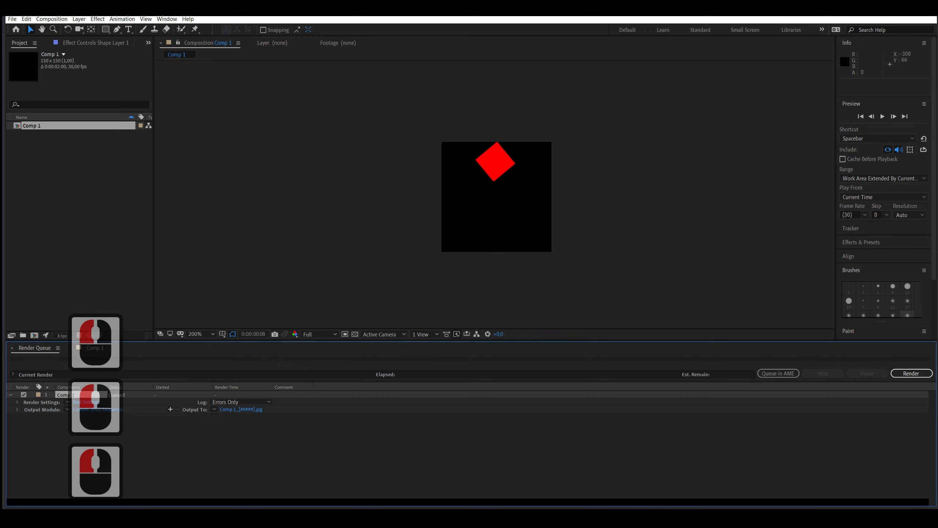
Minimize the web browser window and bring up the File Explorer window of New folder (2).
key("alt+Tab")
left_click(932, 21)
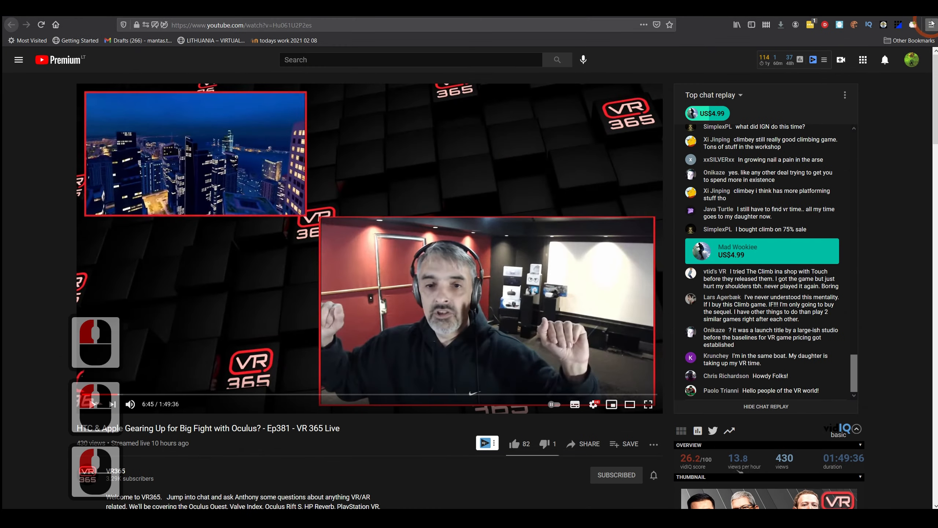
left_click(462, 269)
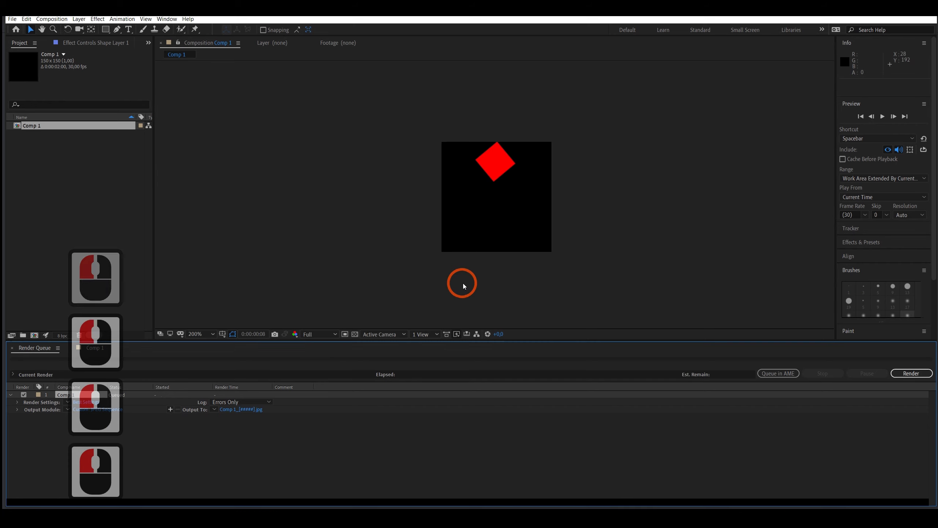
left_click(374, 468)
left_click(343, 517)
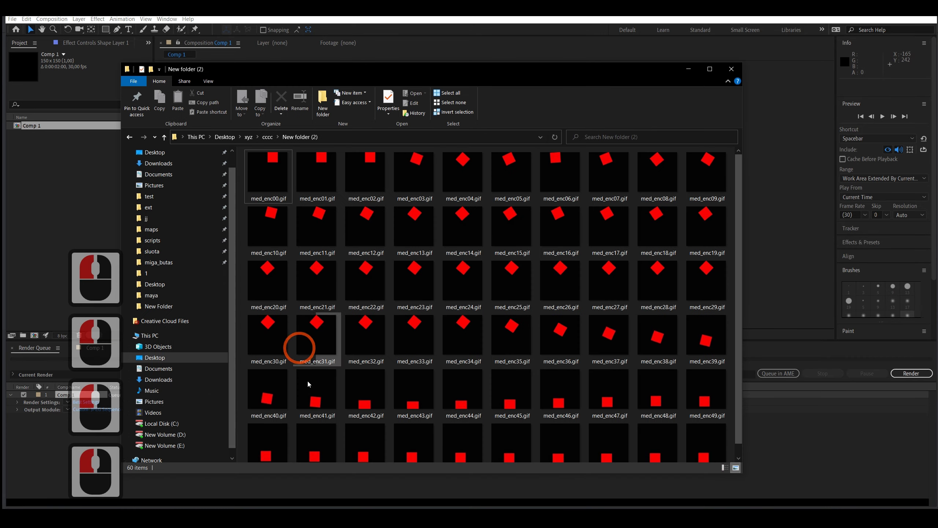
Check the free space of the drives in This PC and dismiss the Photoshop scratch disk error.
left_click(153, 340)
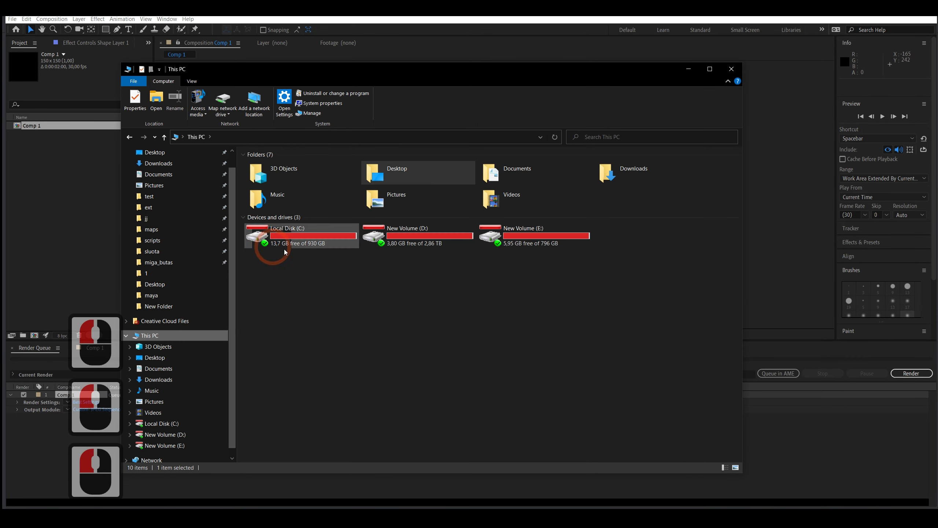
left_click(484, 246)
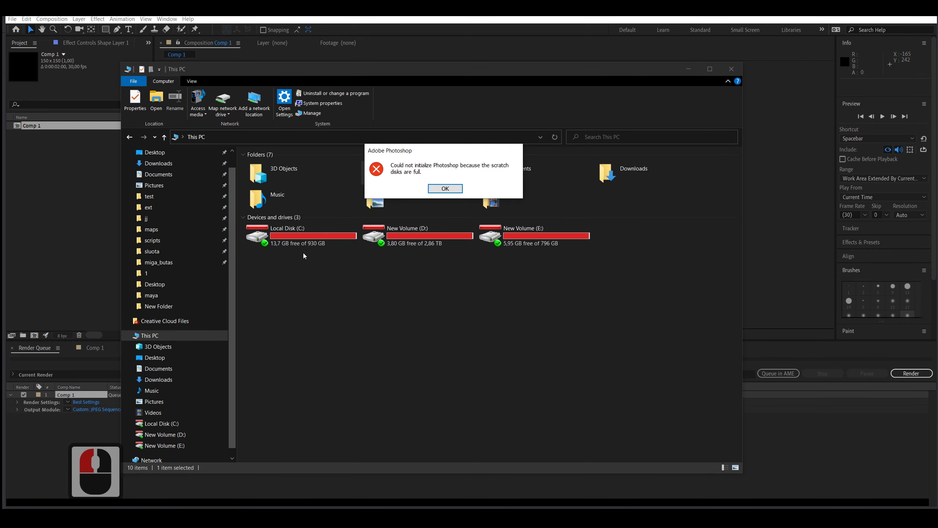
left_click(320, 280)
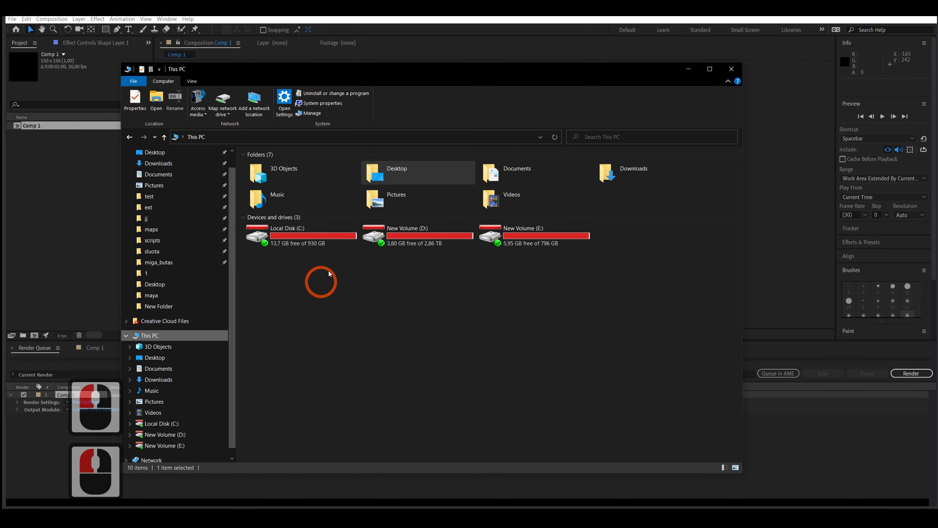
Open New Volume (D:) and delete the video file dipl_VVK.mp4 to free disk space.
double_click(399, 244)
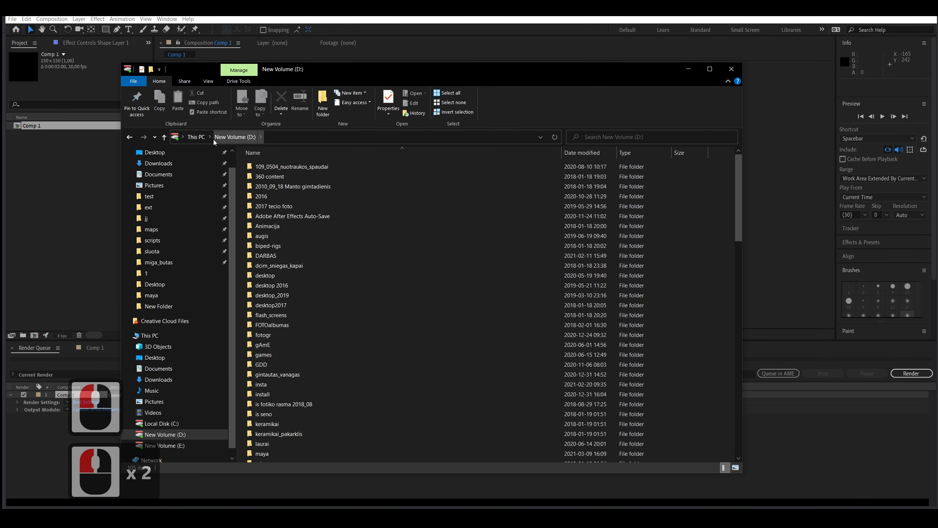
scroll(360, 350, "down", 20)
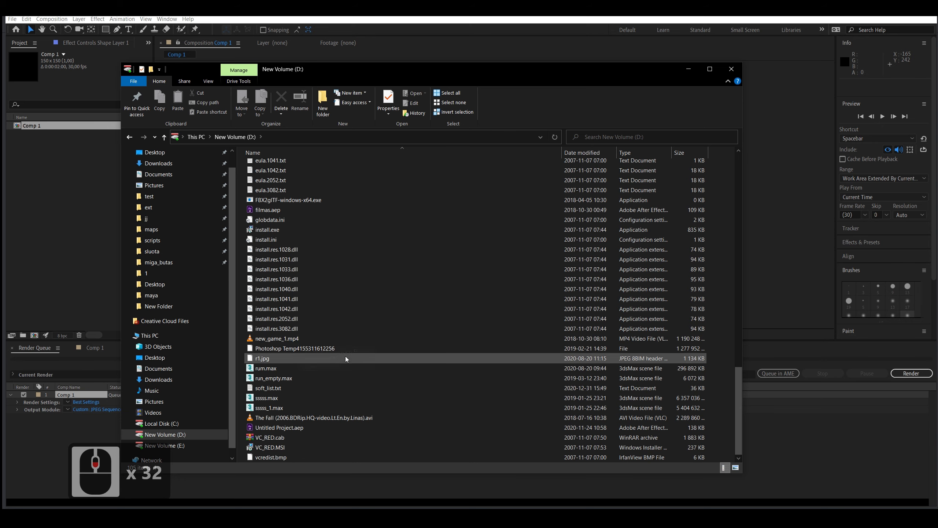
scroll(345, 357, "up", 6)
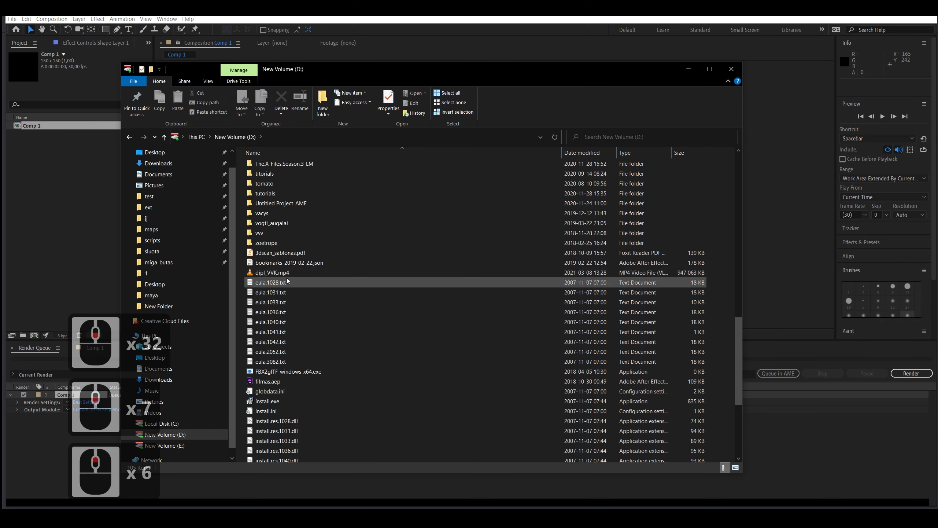
left_click(285, 275)
key("Delete")
key("Return")
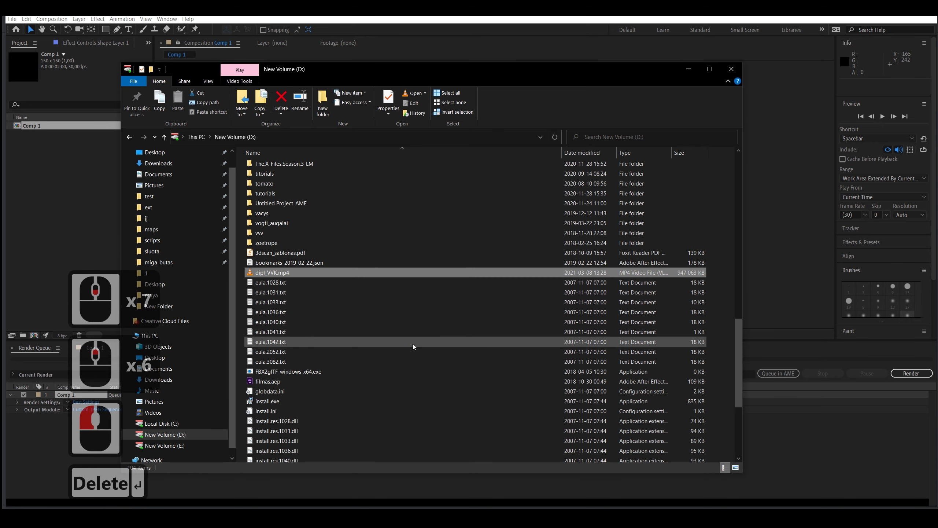
Open the maya folder on New Volume (D:) and permanently delete all six MP4 videos in it.
scroll(413, 325, "up", 6)
left_click(360, 301)
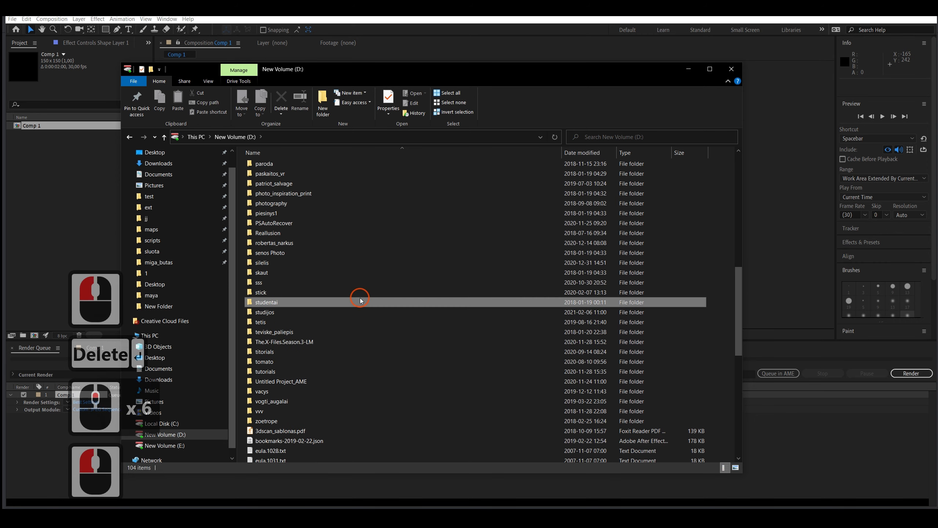
key("m")
double_click(310, 219)
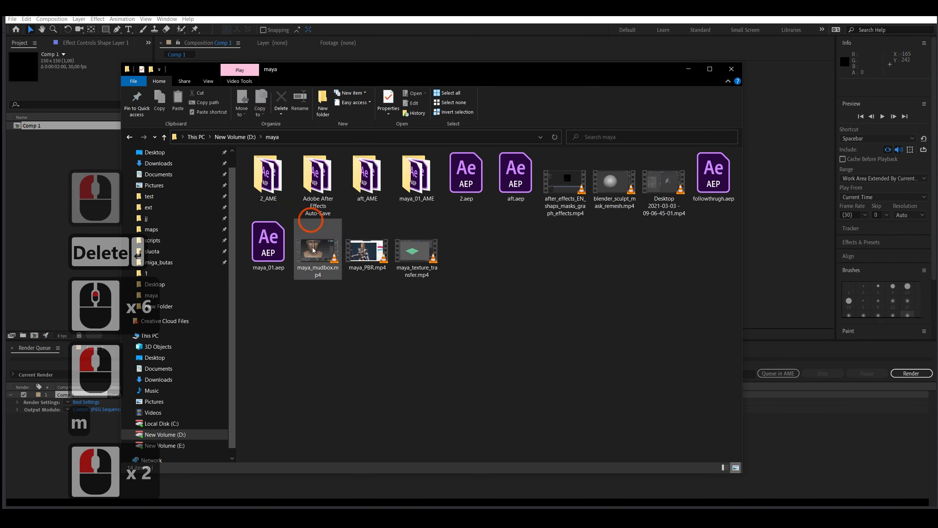
left_click(567, 196)
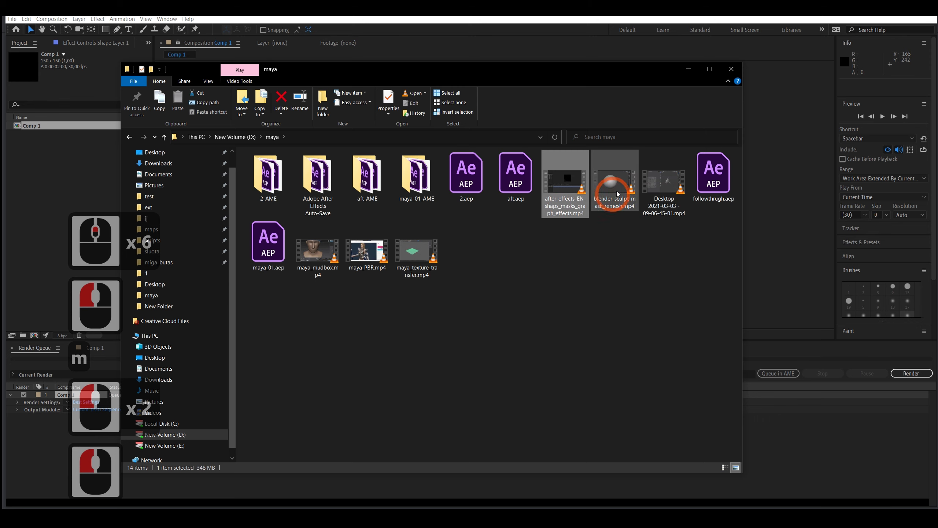
left_click(669, 179, "ctrl")
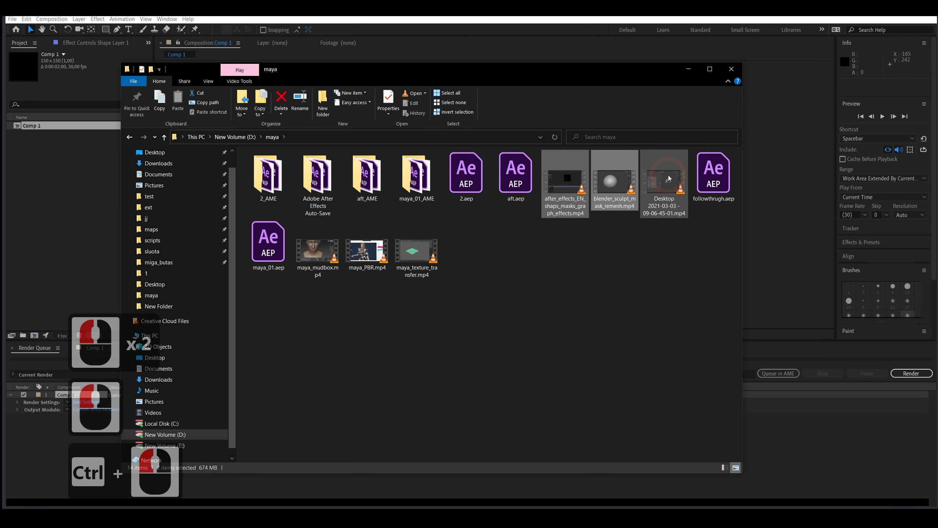
left_click(313, 239, "ctrl")
left_click(364, 252, "ctrl")
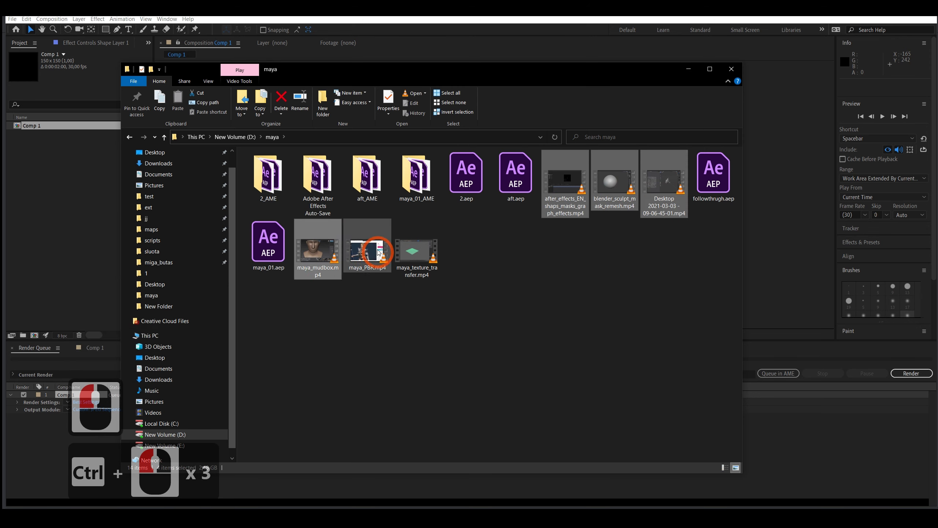
left_click(416, 251, "ctrl")
left_click_drag(416, 252, 783, 348)
key("Delete")
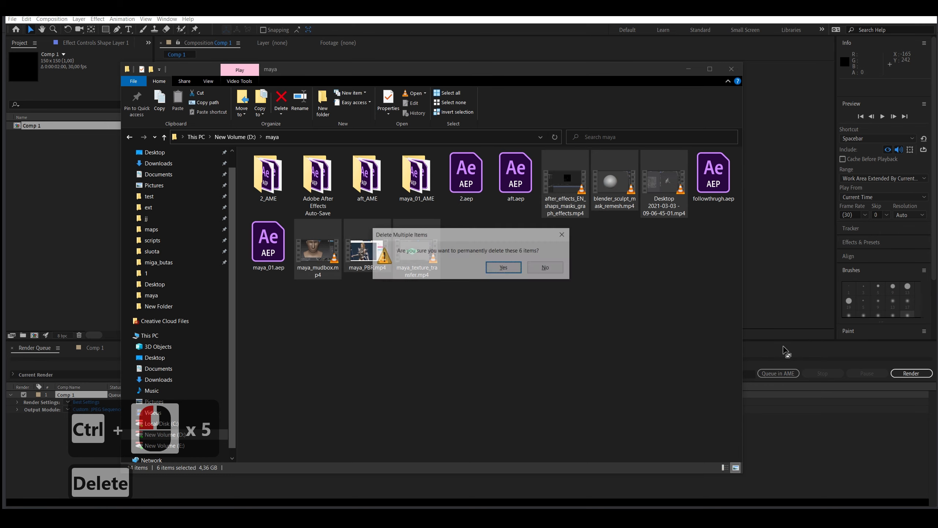
key("Return")
Launch Photoshop and check the drives in This PC while it loads.
left_click(784, 348)
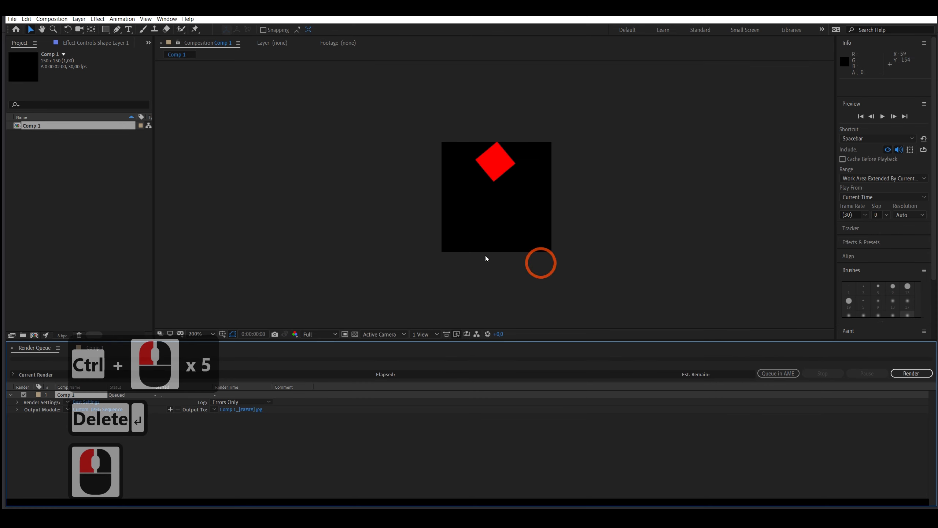
left_click(463, 517)
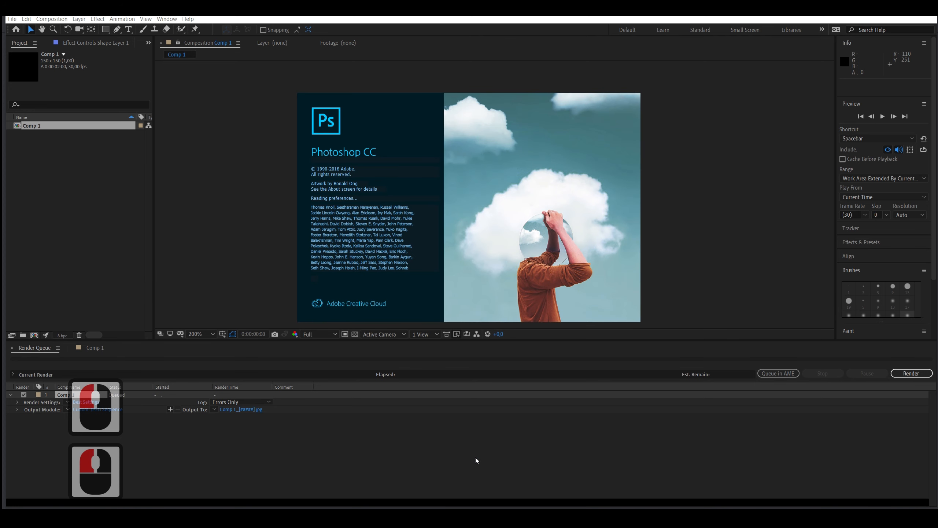
mouse_move(674, 518)
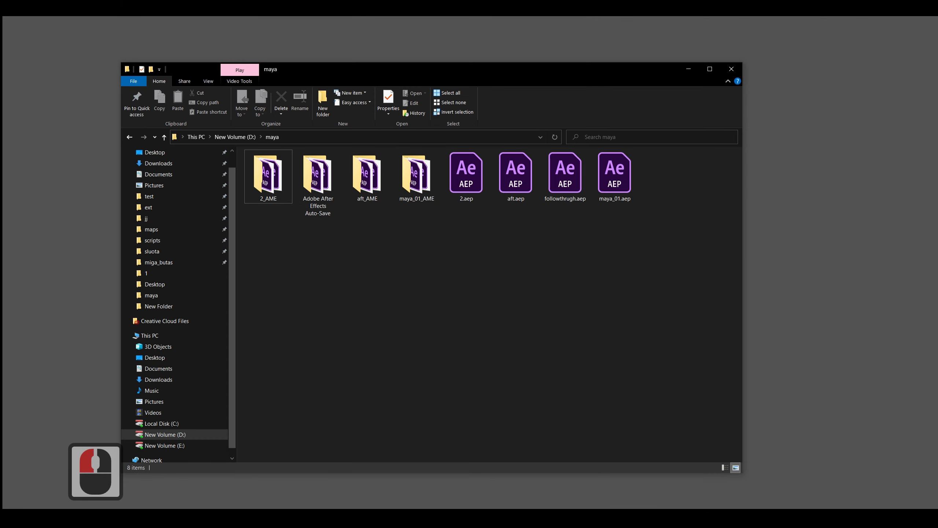
left_click(296, 201)
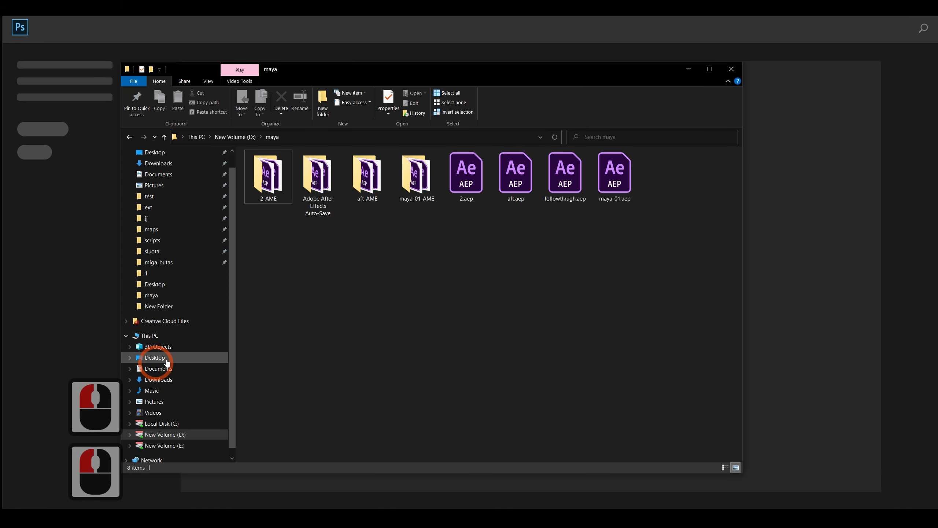
double_click(165, 335)
left_click(452, 244)
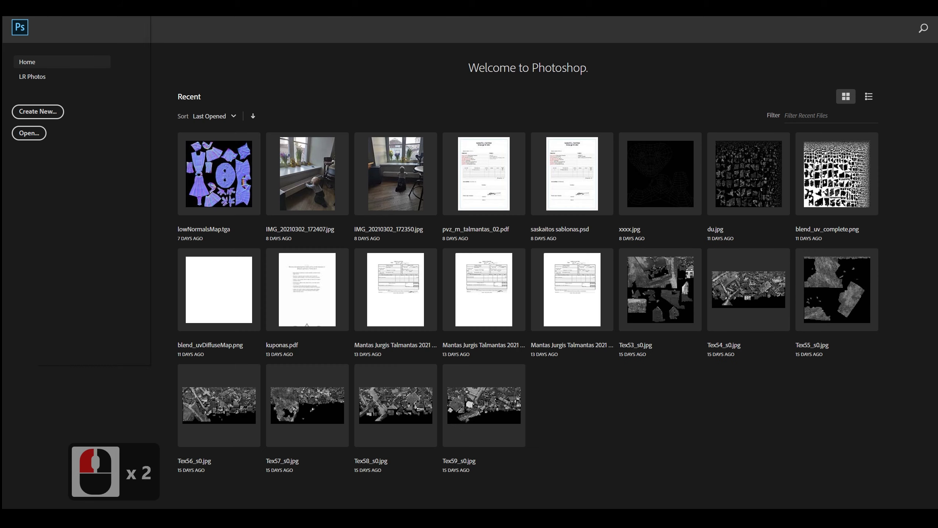
Open the Photoshop preferences and display the Scratch Disks settings.
left_click(61, 29)
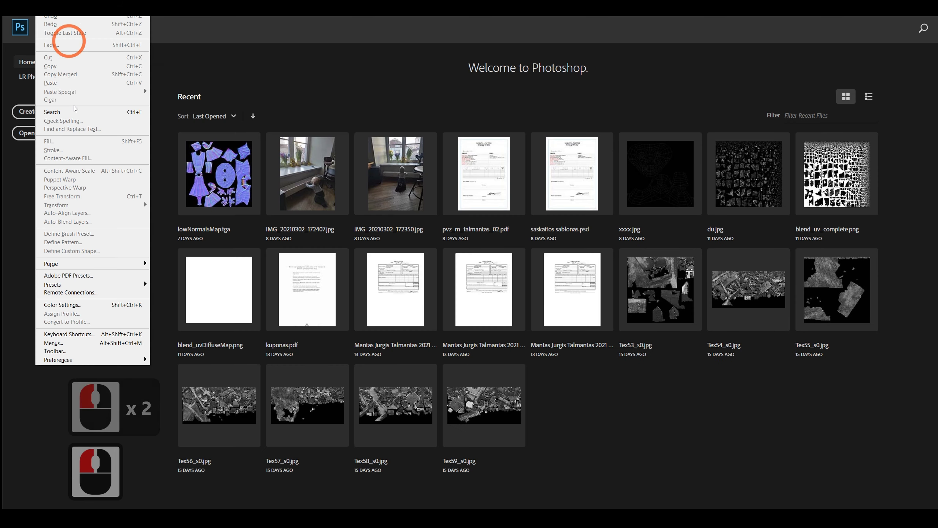
mouse_move(110, 361)
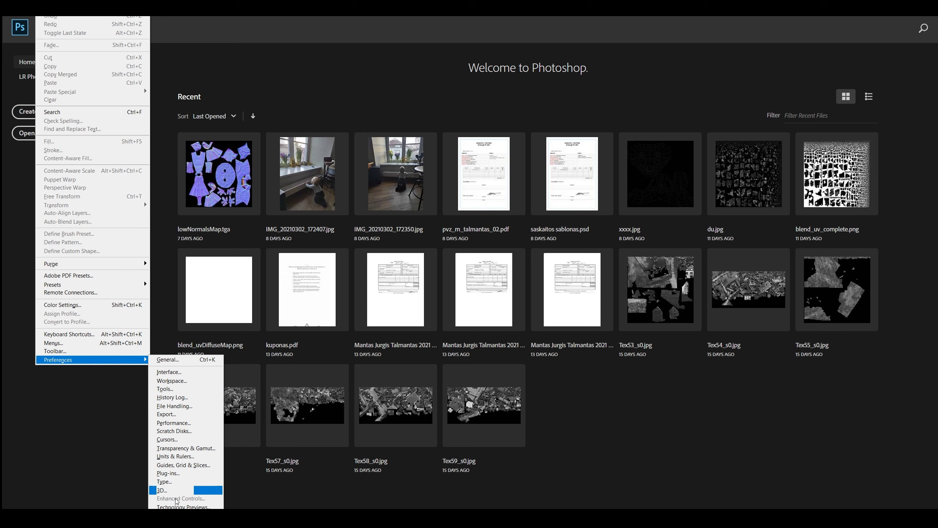
left_click(186, 365)
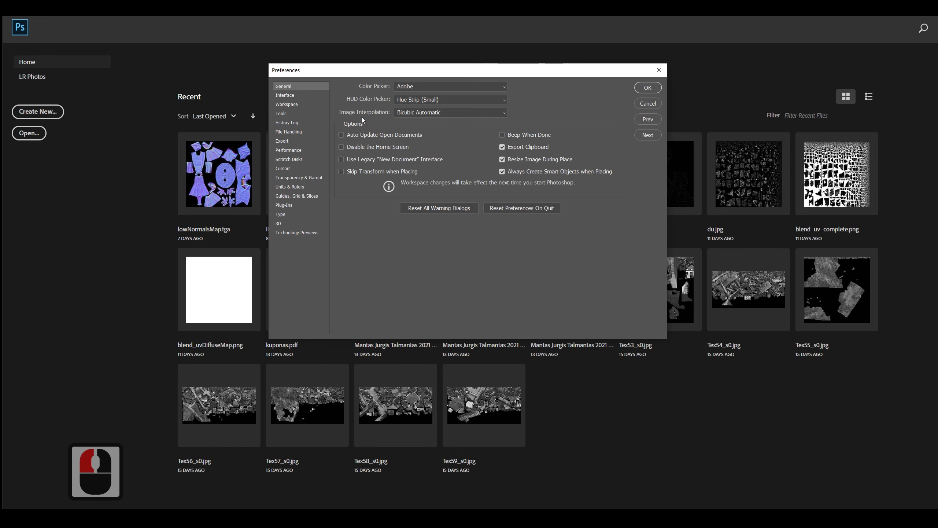
left_click(293, 196)
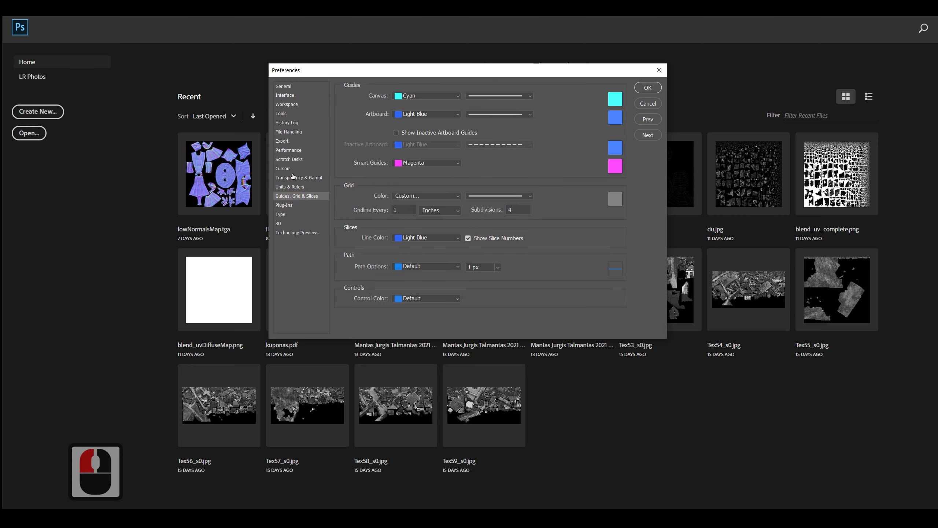
left_click(291, 160)
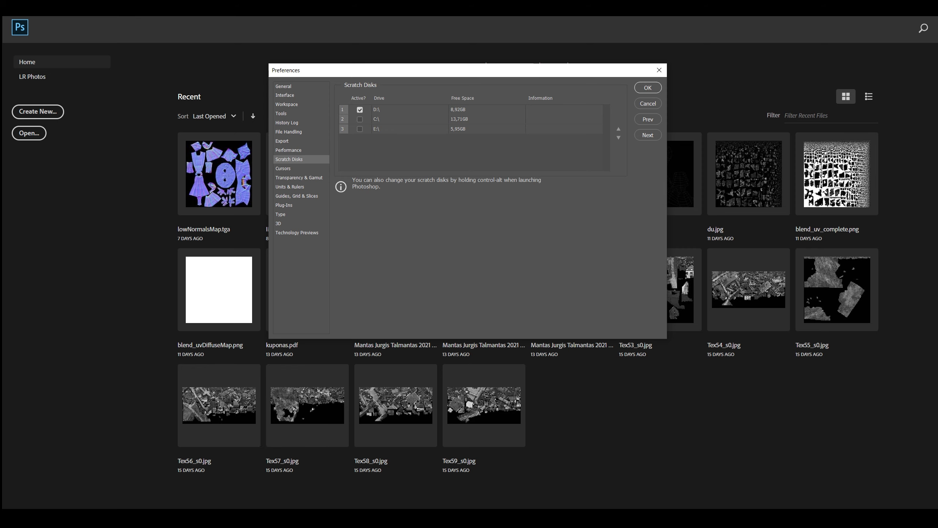
Examine the memory performance in Task Manager beside the scratch disk settings, and close both windows.
right_click(721, 518)
left_click(766, 485)
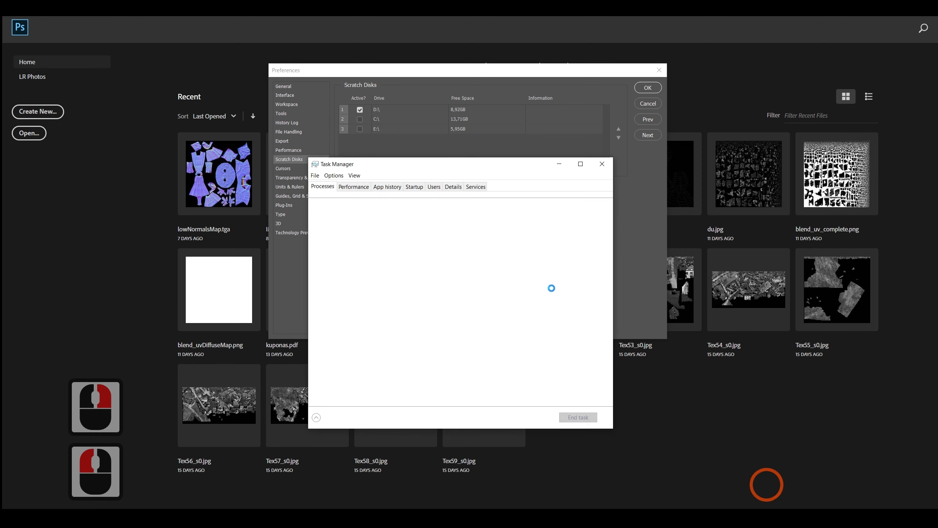
left_click(350, 188)
left_click(359, 237)
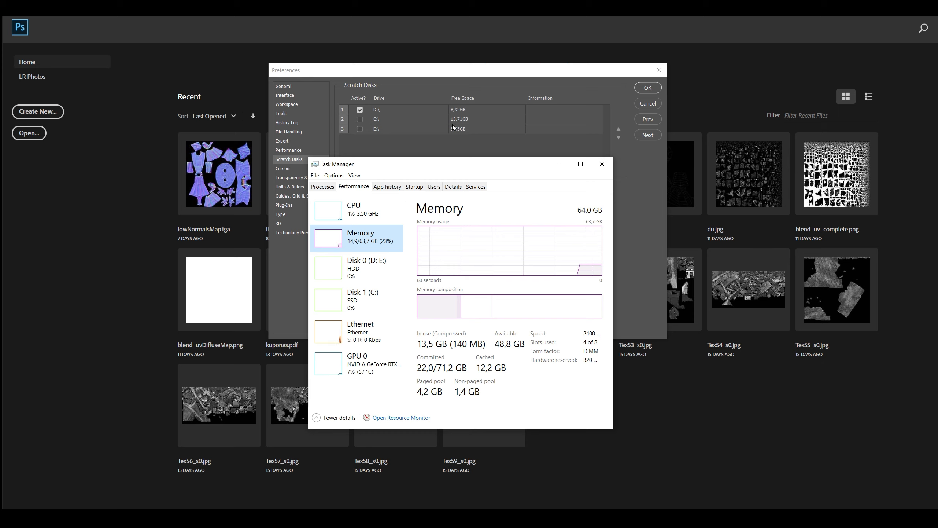
left_click_drag(403, 164, 468, 237)
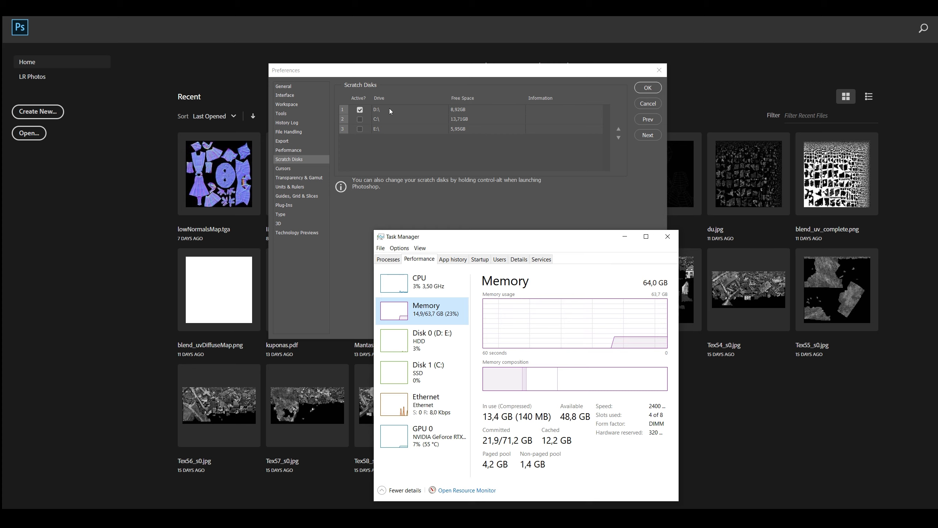
left_click(629, 241)
left_click(648, 88)
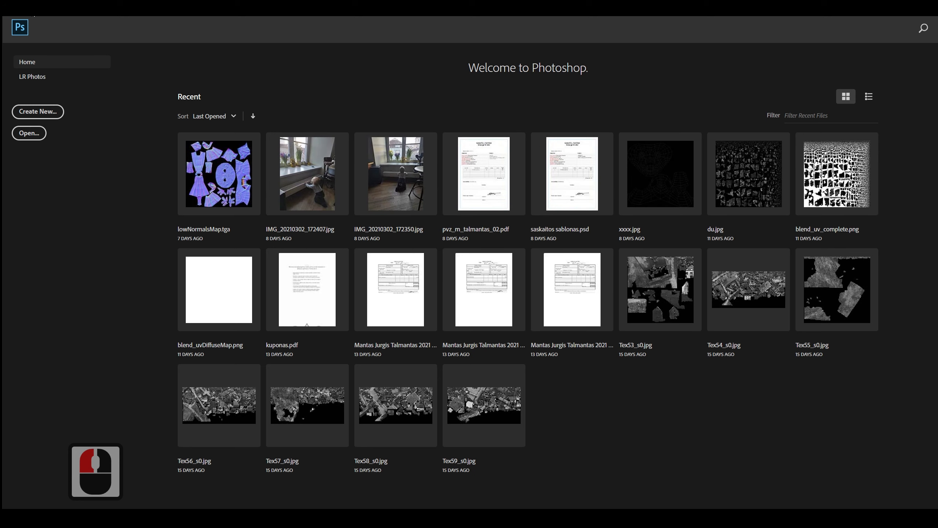
left_click(35, 16)
left_click(85, 201)
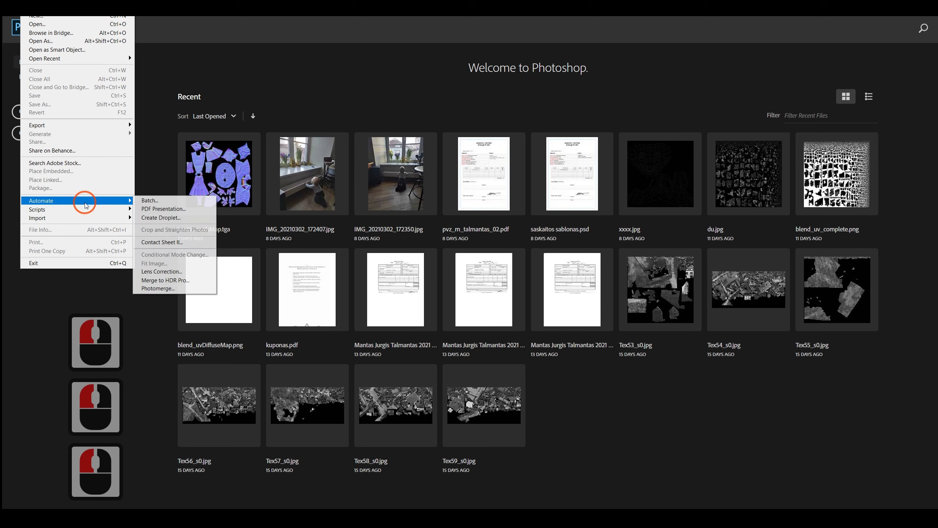
mouse_move(84, 207)
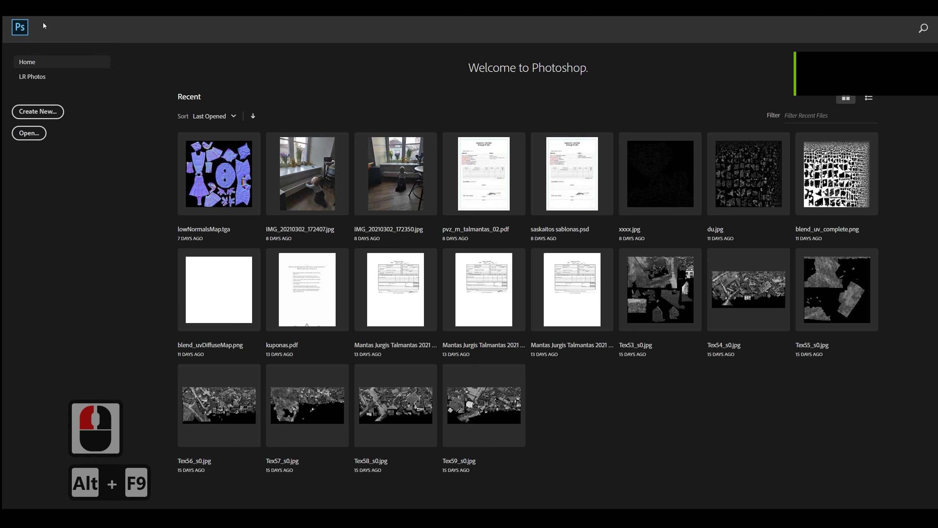
Start Load Files into Stack and add med_enc00.gif through med_enc59.gif from New folder (2) as source files.
left_click(32, 7)
mouse_move(107, 210)
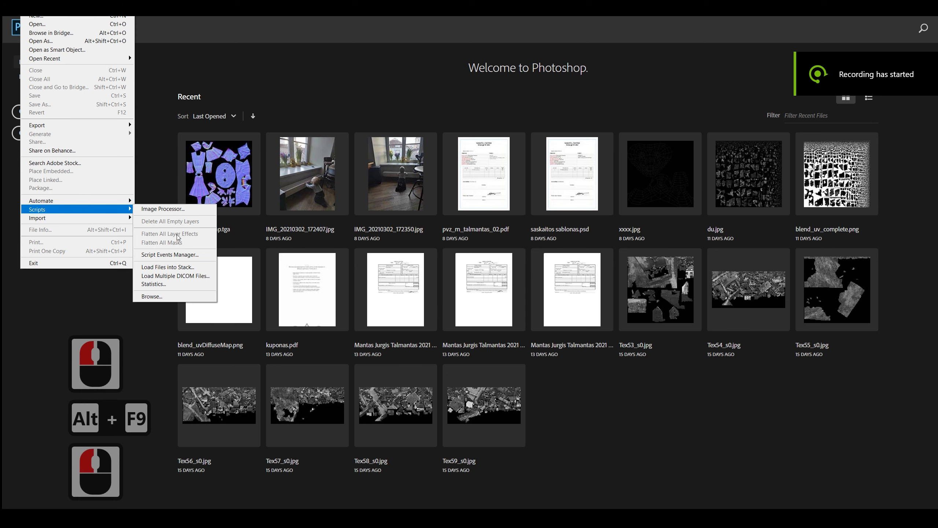
left_click(184, 271)
left_click(505, 228)
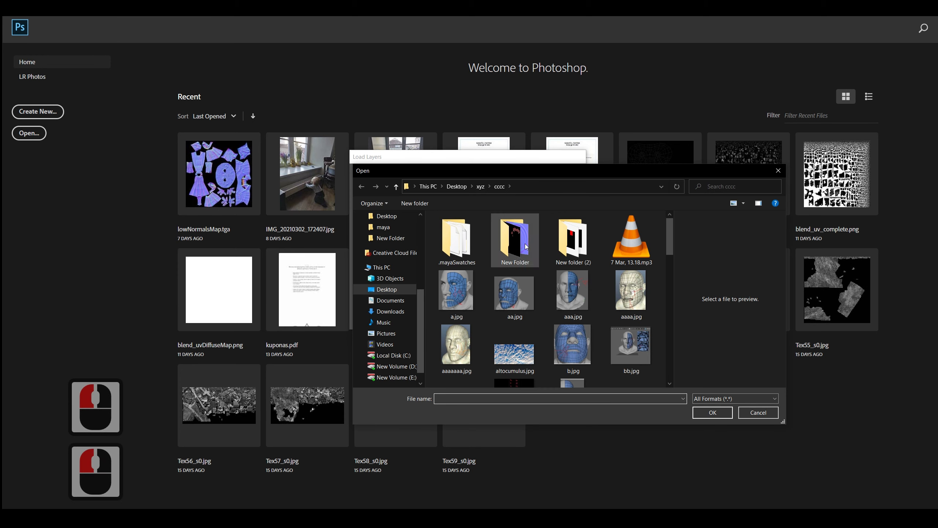
double_click(573, 238)
left_click(478, 238)
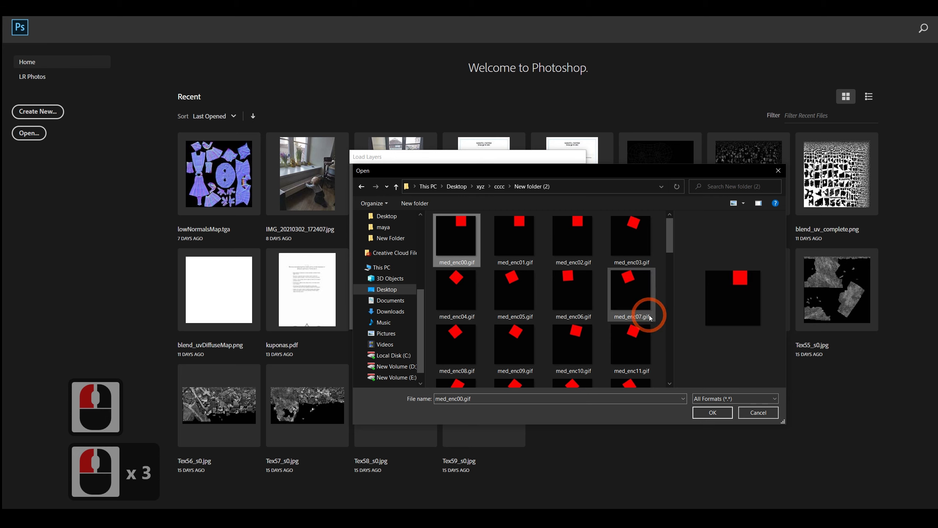
scroll(582, 297, "down", 19)
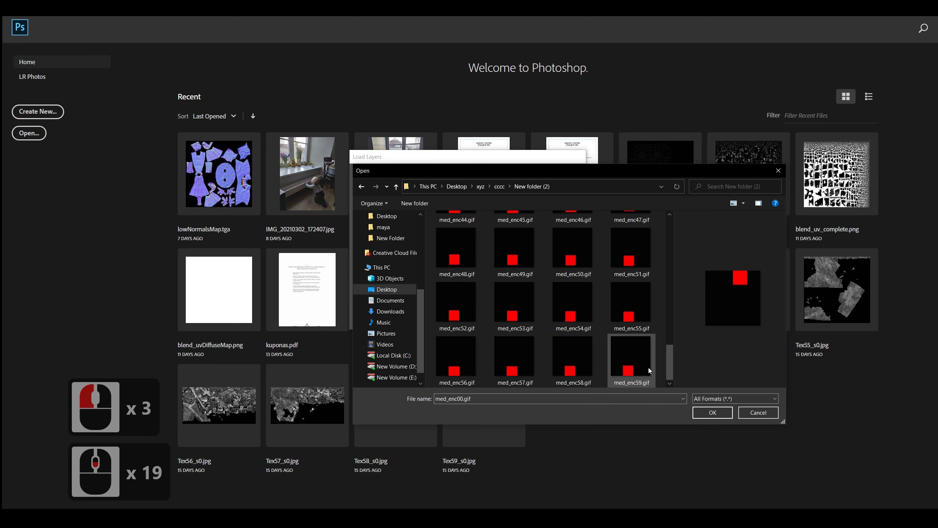
left_click(649, 369, "shift")
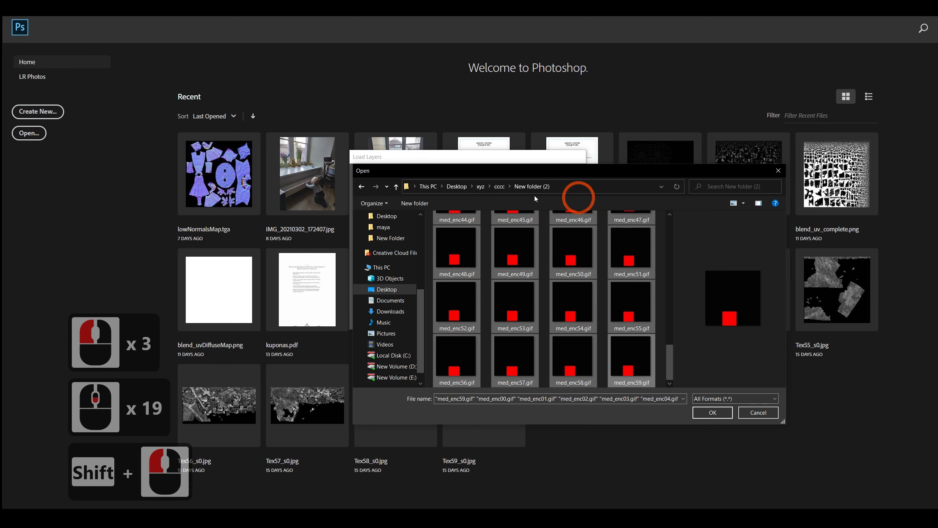
left_click(709, 413)
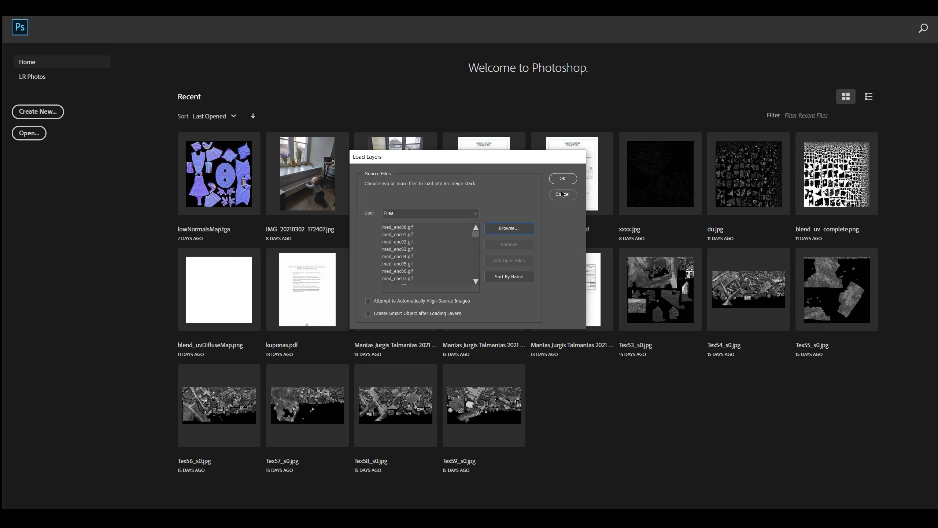
Load the selected GIF files as a layer stack and check memory, CPU and GPU performance in Task Manager meanwhile.
left_click(562, 178)
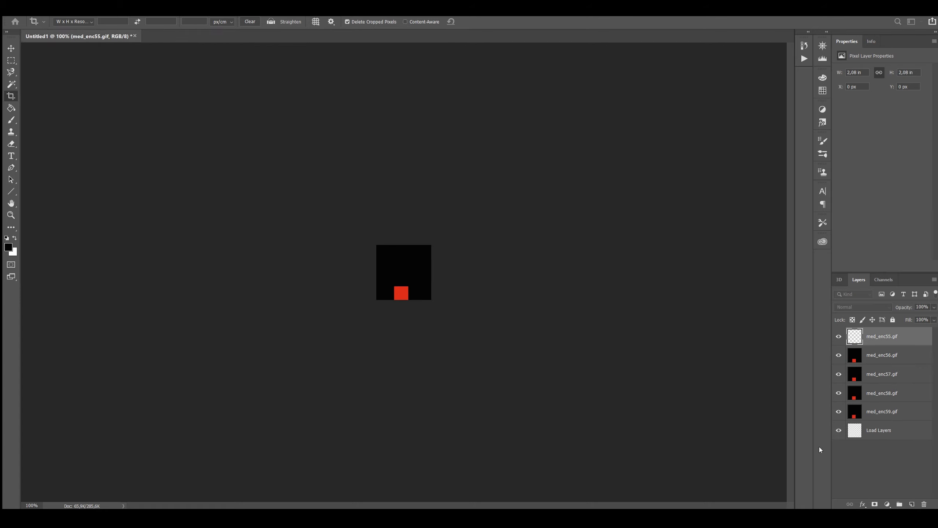
key("ctrl+shift+Escape")
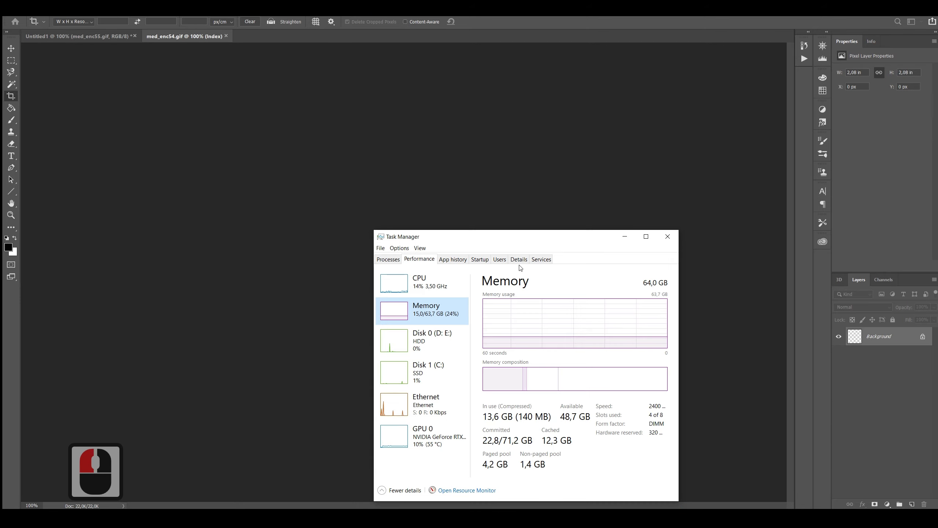
left_click_drag(437, 289, 127, 197)
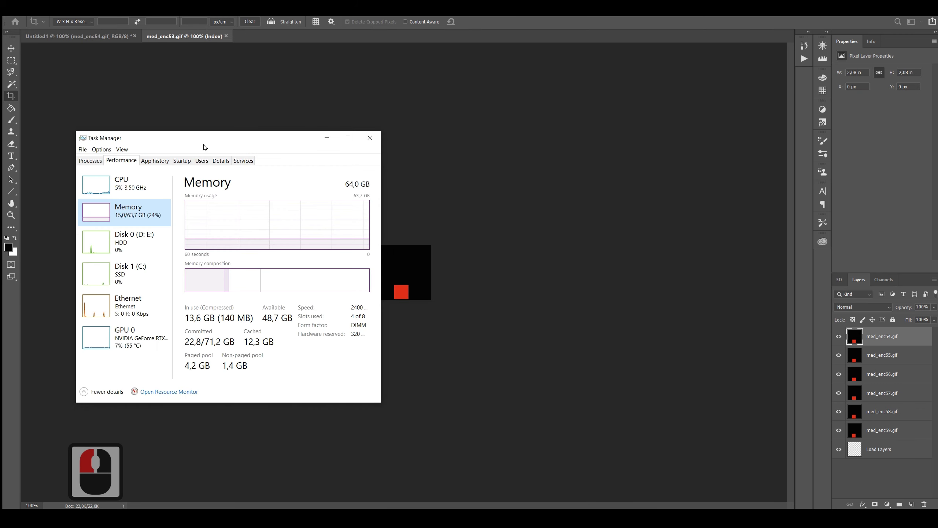
left_click(127, 197)
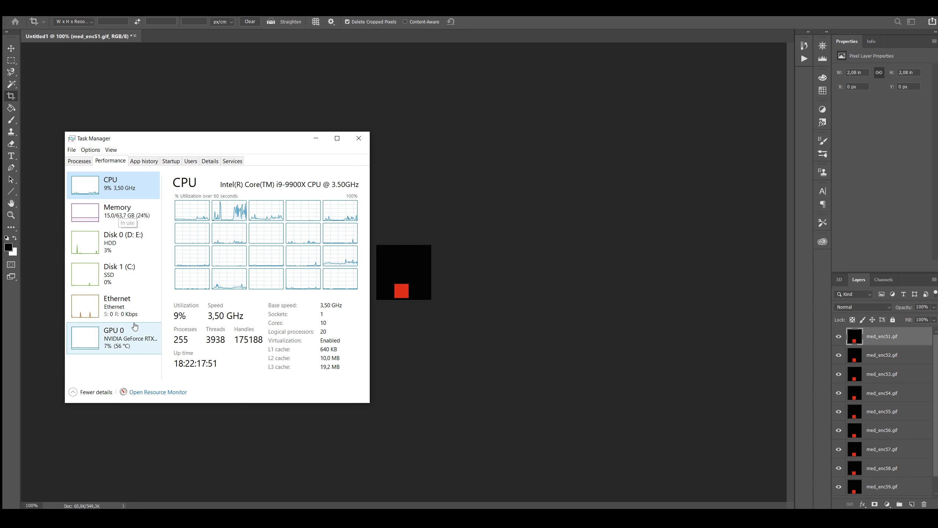
left_click(137, 344)
left_click(115, 184)
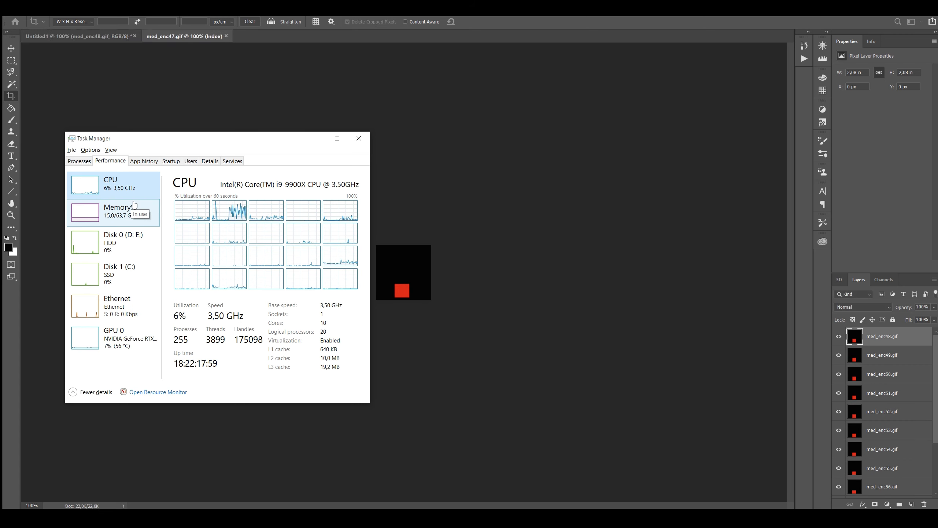
left_click(702, 374)
key("alt+F9")
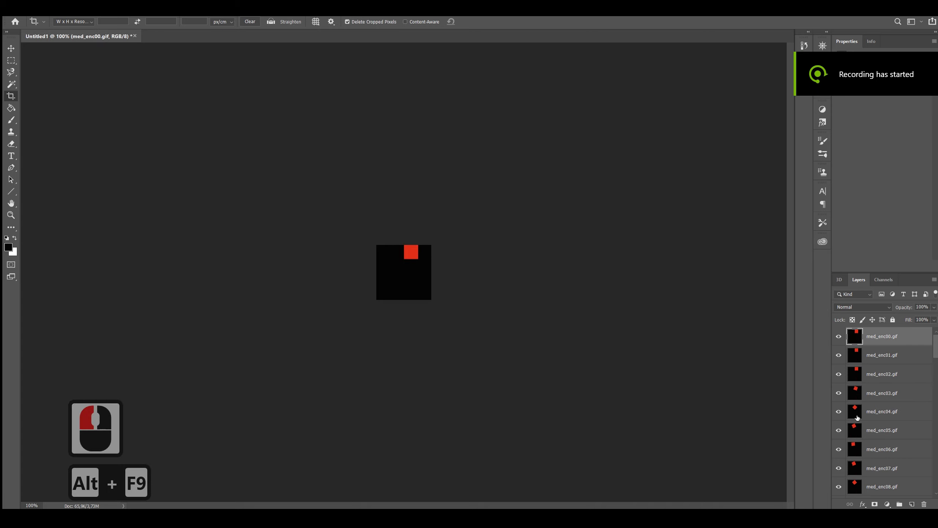
Review the loaded frame layers, display the Timeline and set its creation mode to Create Frame Animation.
scroll(860, 363, "down", 20)
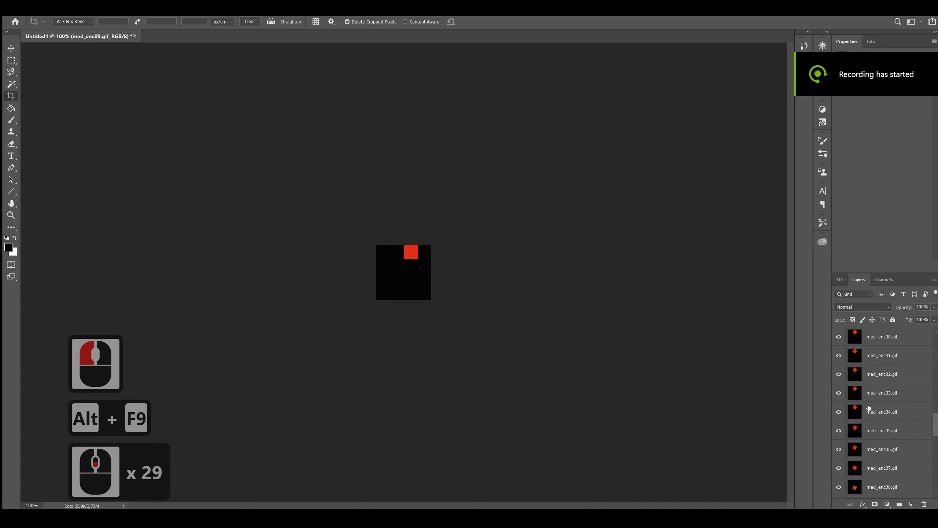
scroll(876, 414, "down", 18)
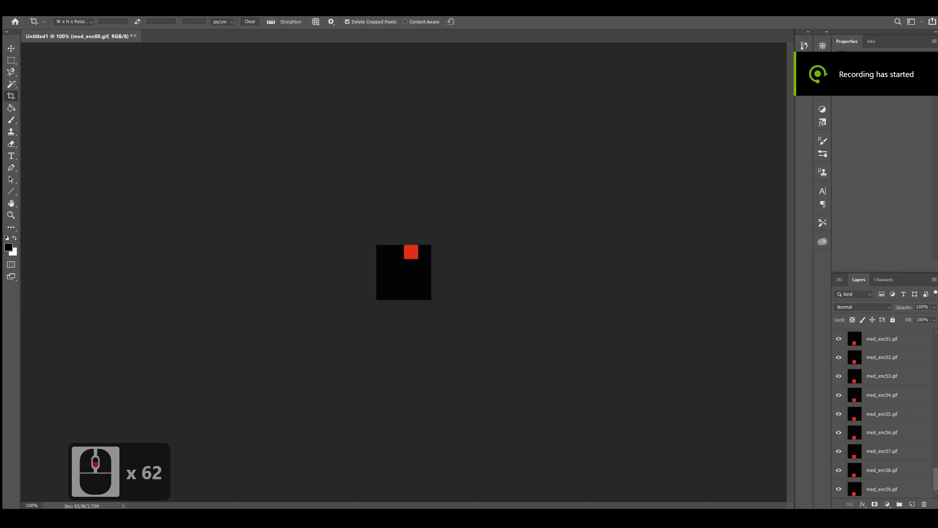
left_click_drag(935, 480, 931, 340)
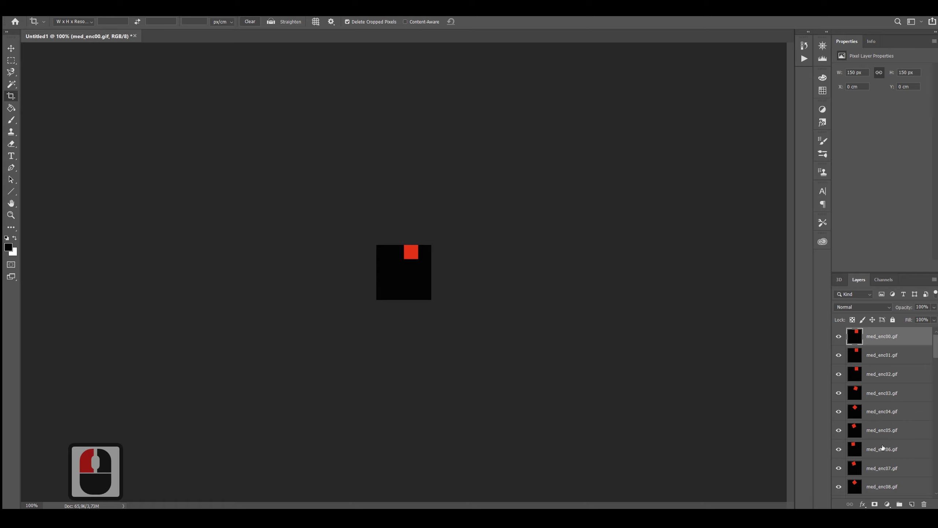
scroll(928, 425, "down", 2)
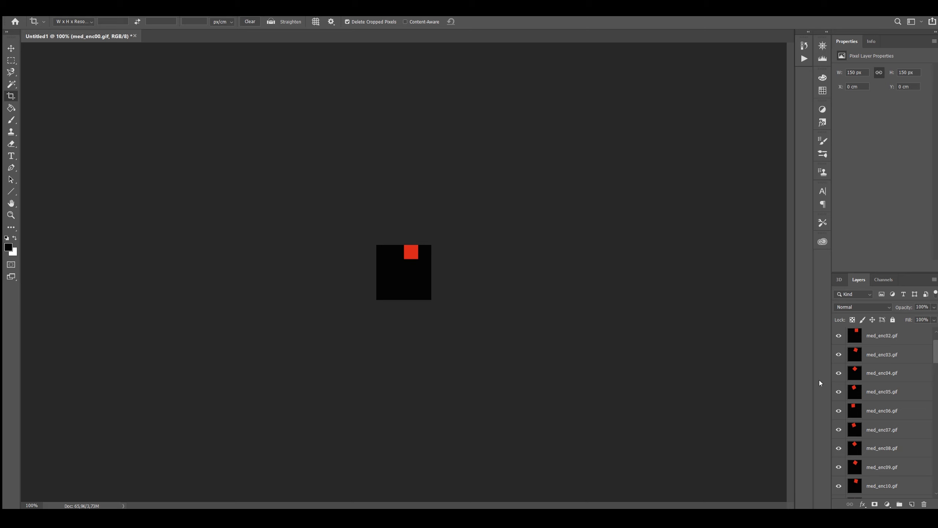
left_click(194, 14)
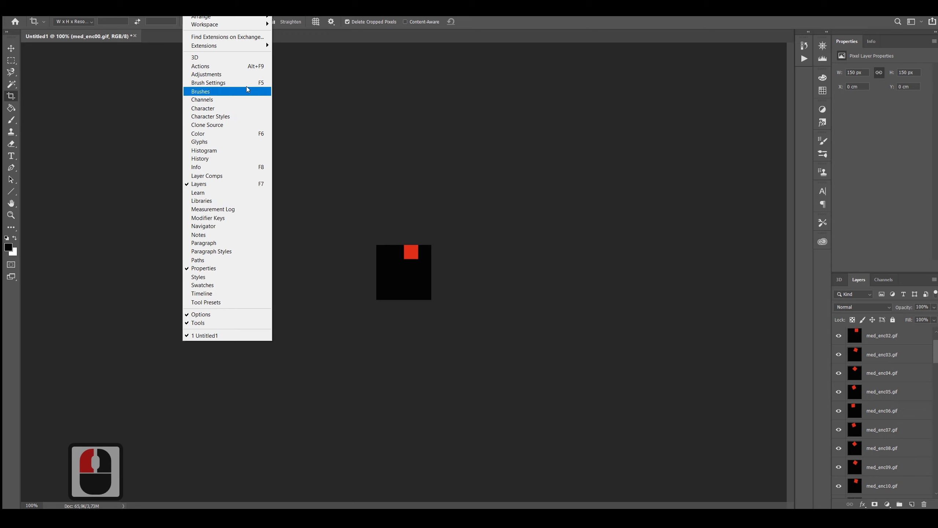
left_click(218, 294)
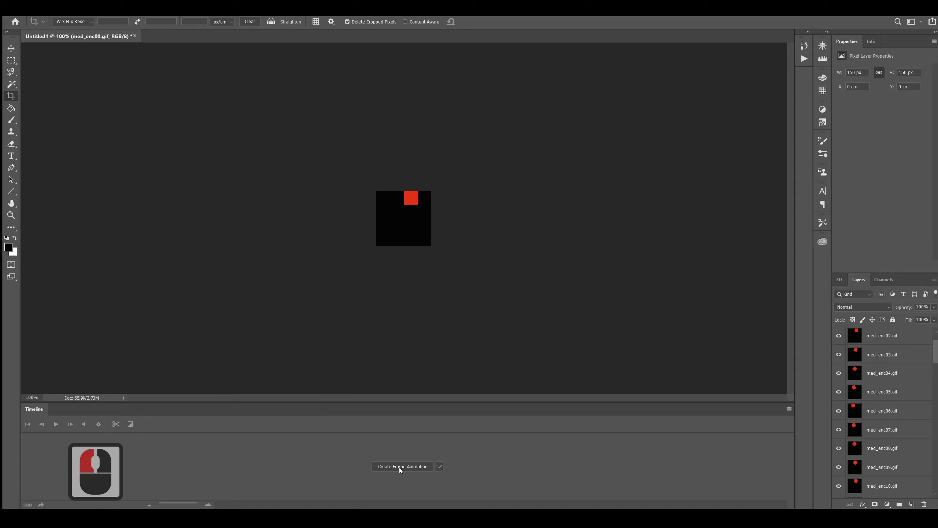
left_click(437, 467)
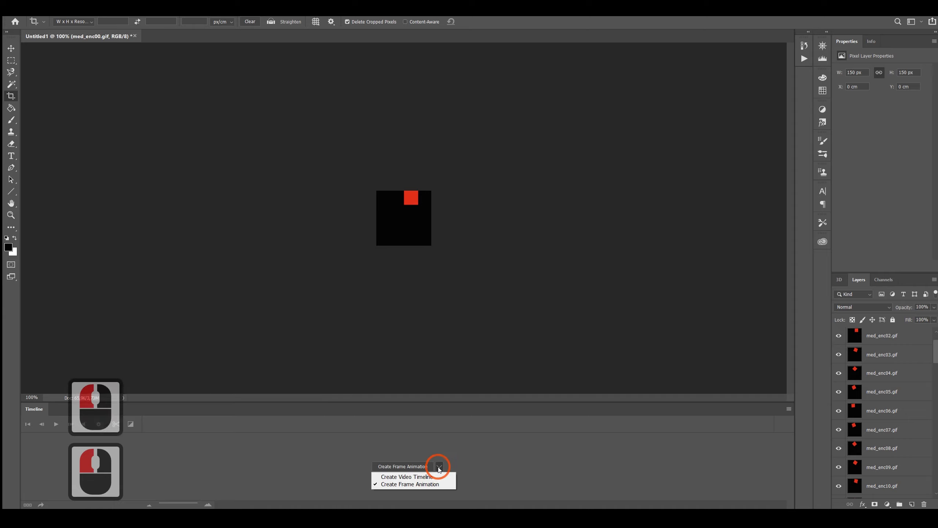
left_click(412, 485)
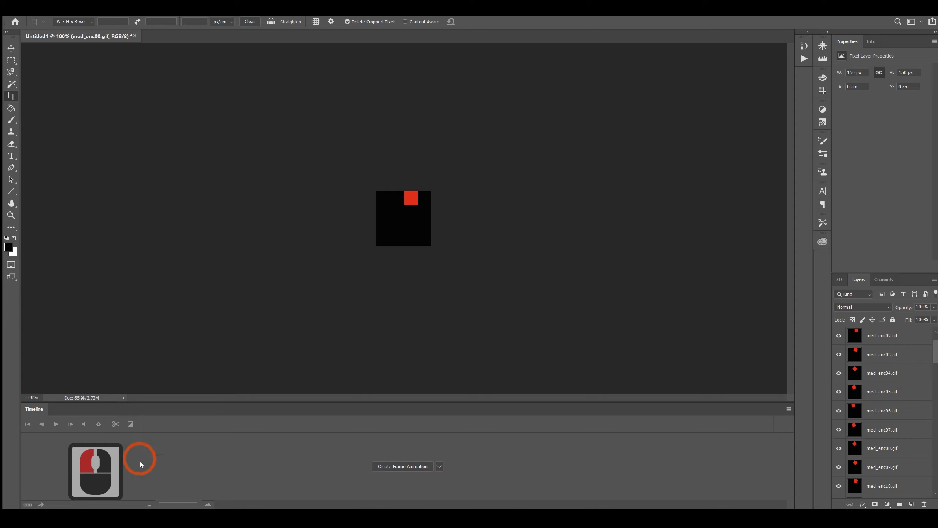
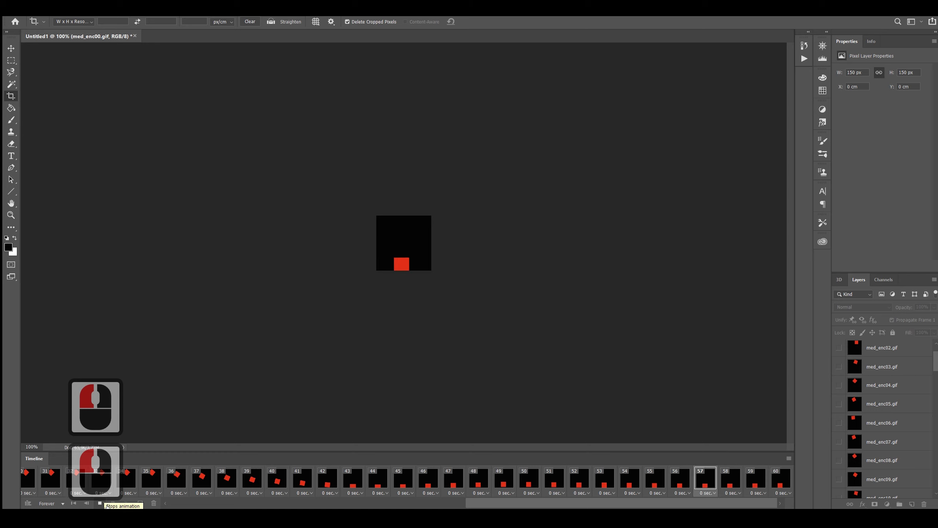
Stop the animation playback and view the delay options of frame 1.
left_click(99, 503)
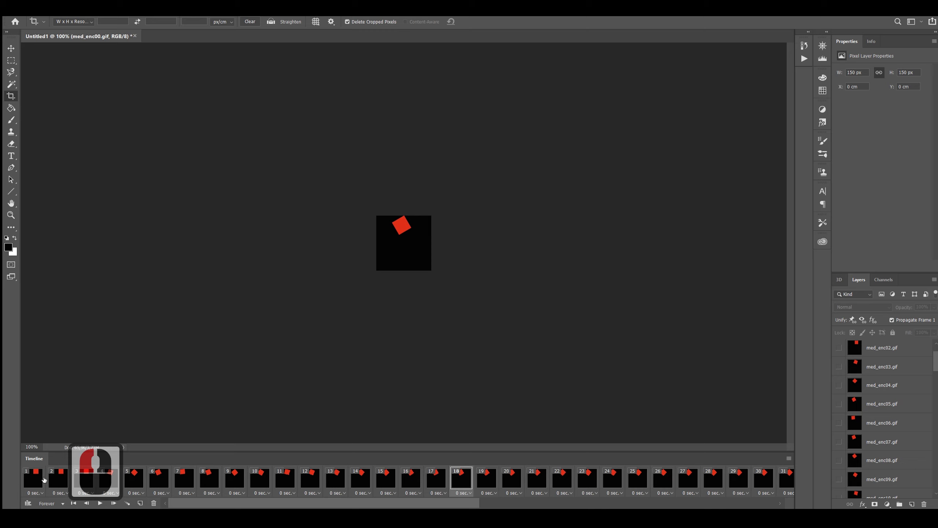
left_click(44, 480)
left_click(40, 495)
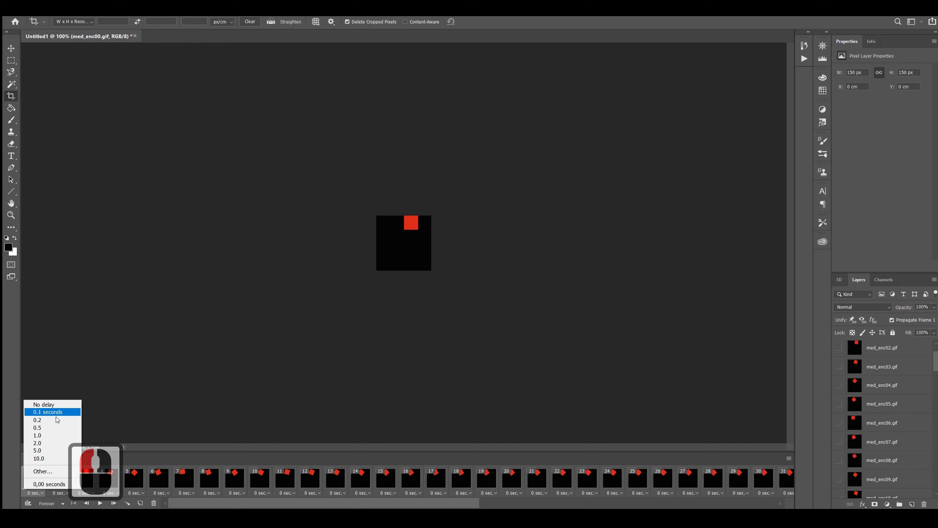
left_click(126, 461)
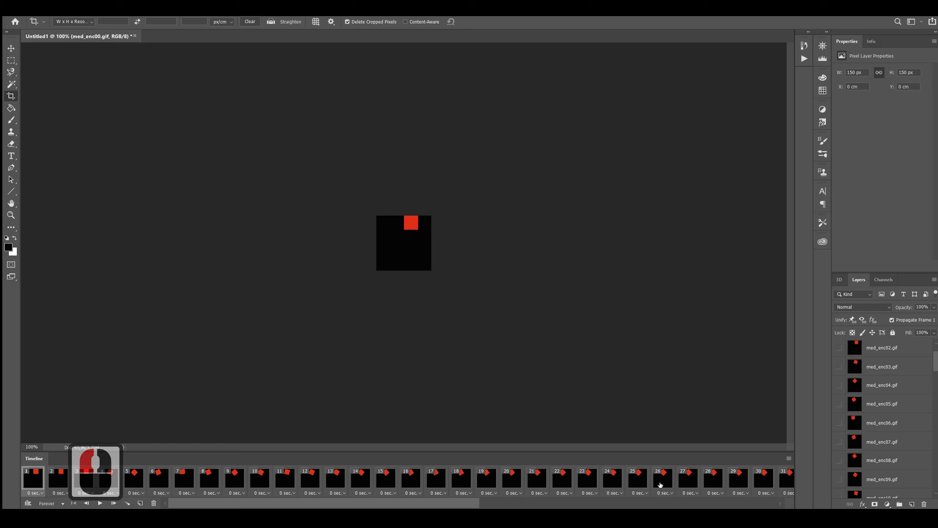
Select frames 1 through 26 in the timeline and view their shared frame delay options.
left_click(661, 485, "shift")
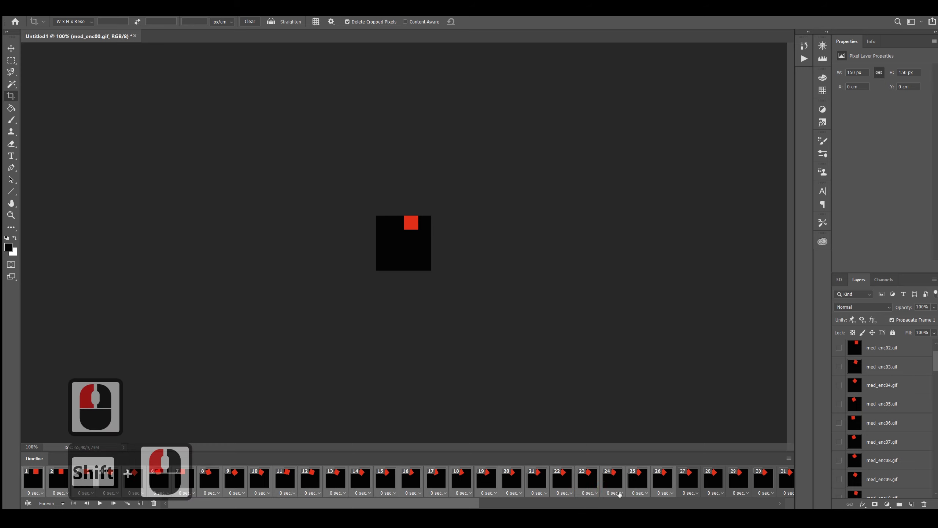
left_click(619, 494)
left_click(503, 451)
left_click(685, 492)
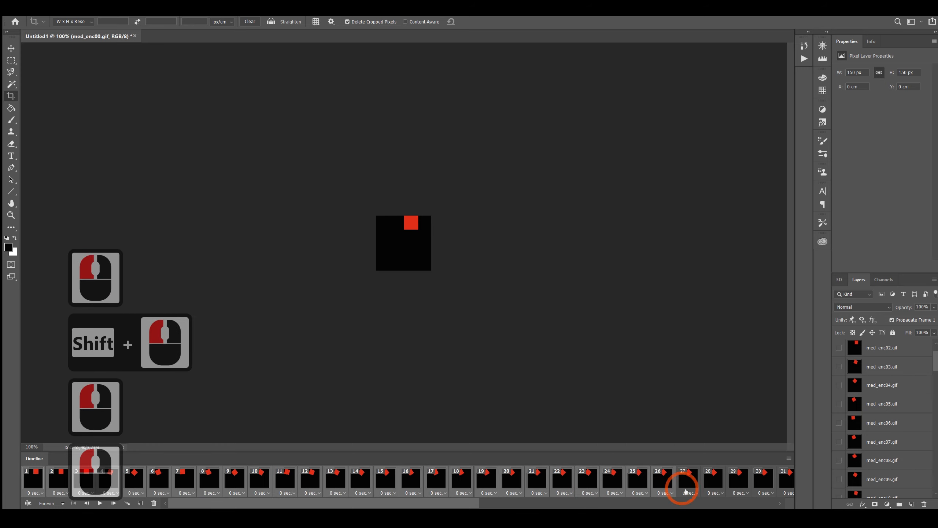
left_click_drag(311, 502, 275, 507)
left_click(269, 493)
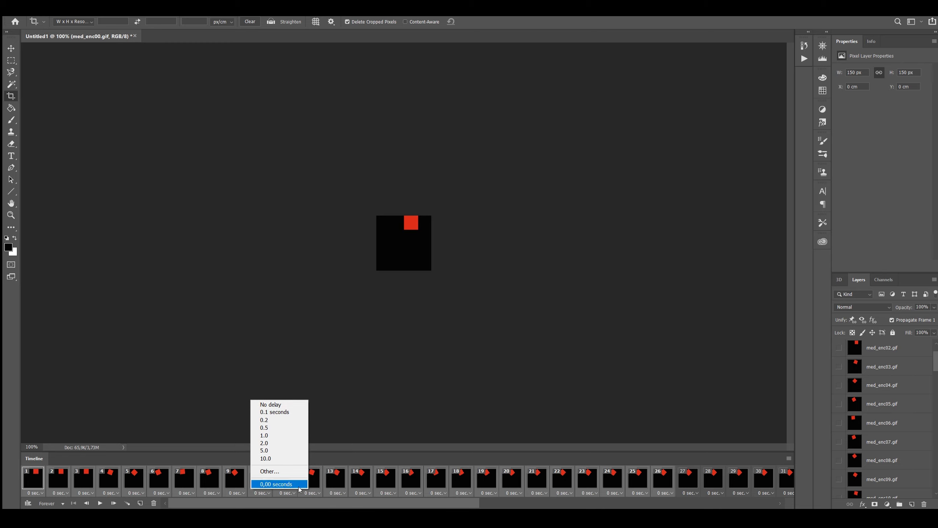
left_click(458, 34)
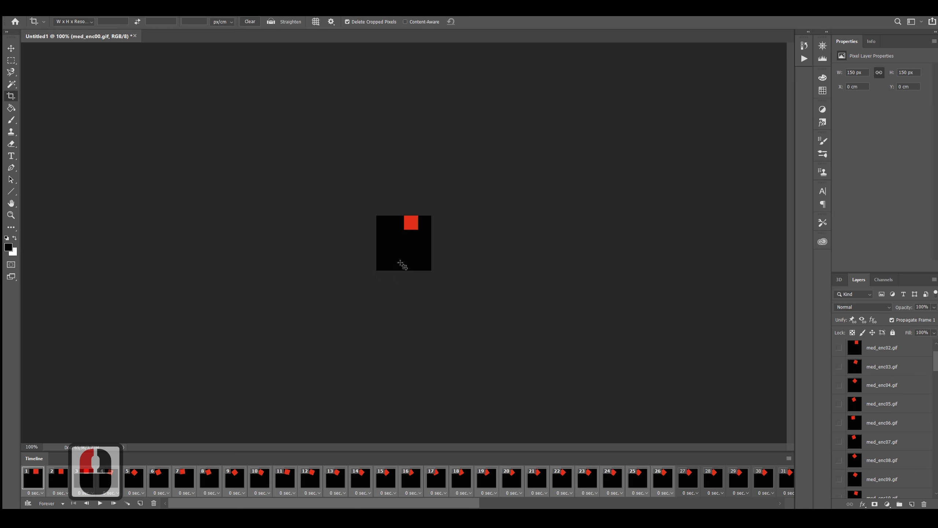
Start a Save for Web (Legacy) export as GIF and reduce the colors to 4.
left_click(25, 11)
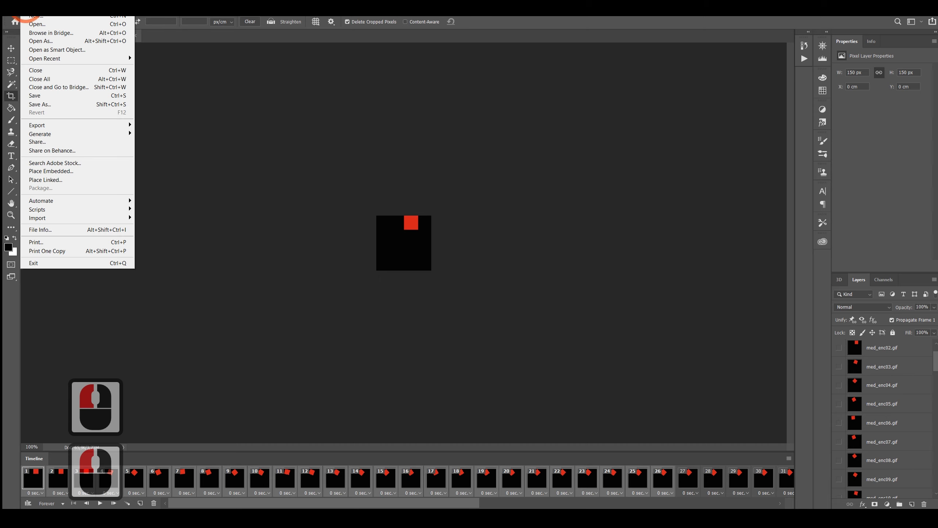
mouse_move(84, 125)
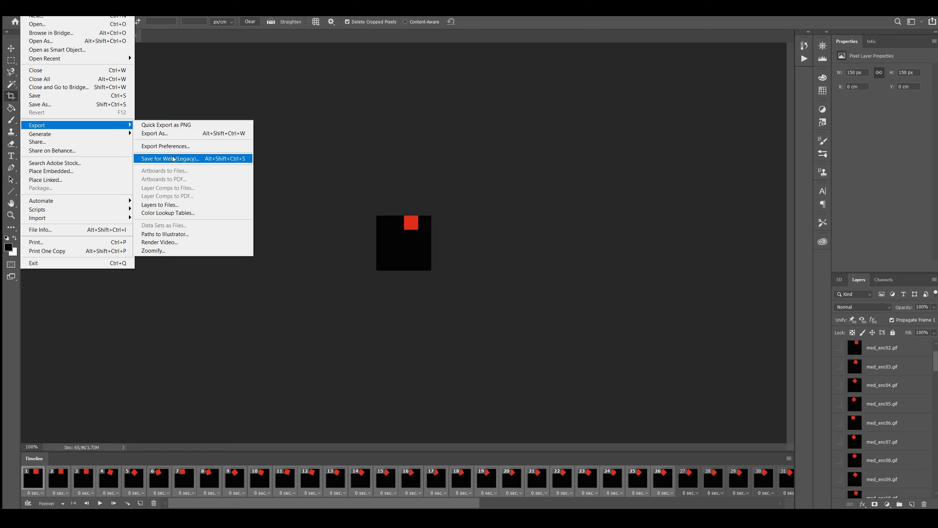
left_click(214, 159)
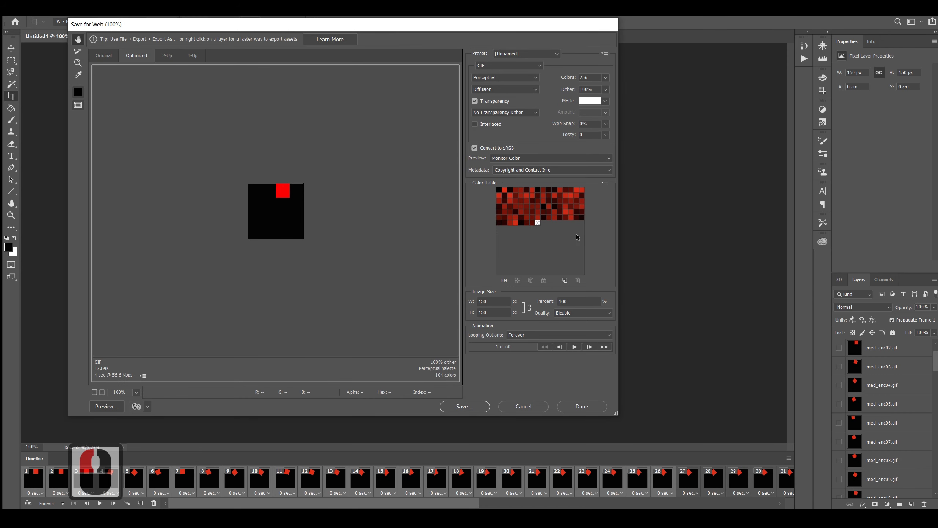
left_click(606, 78)
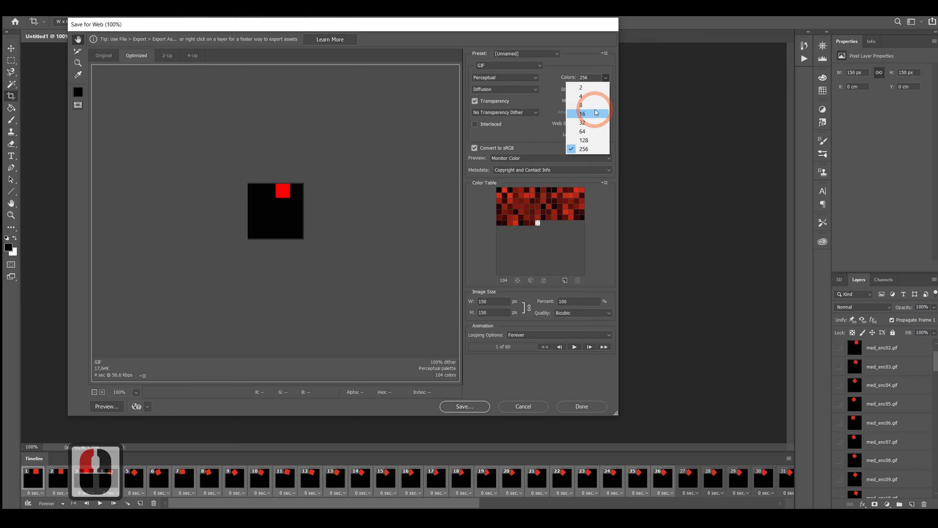
left_click(598, 97)
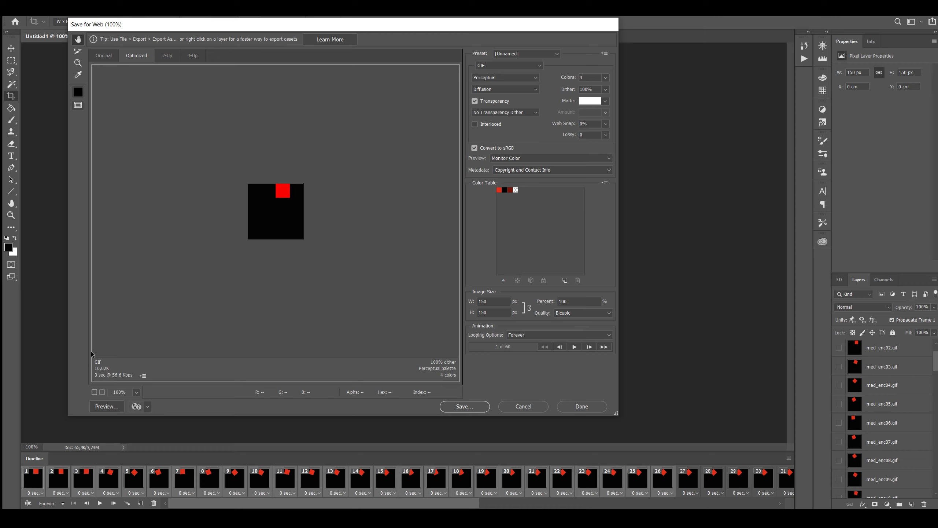
Play the animation in the export preview, view the looping options, and cancel the export.
left_click(577, 347)
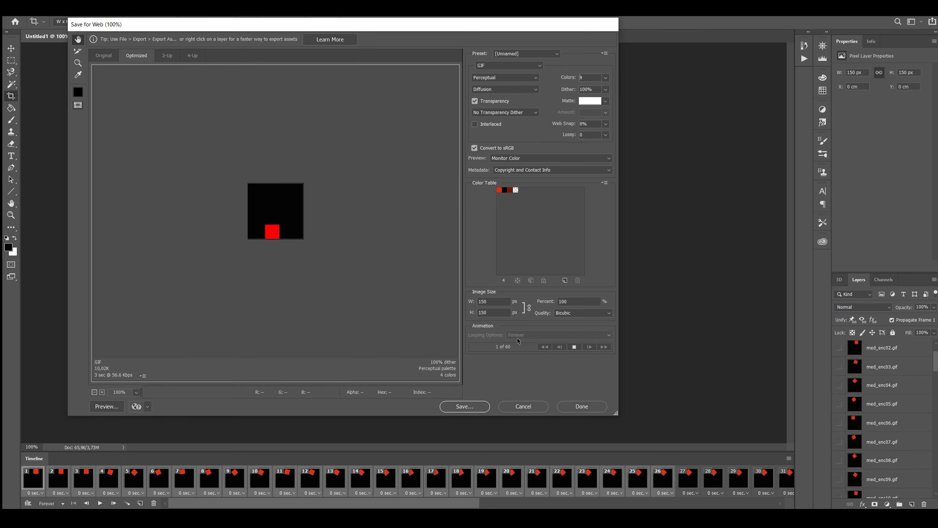
left_click(572, 349)
left_click(538, 333)
left_click(532, 334)
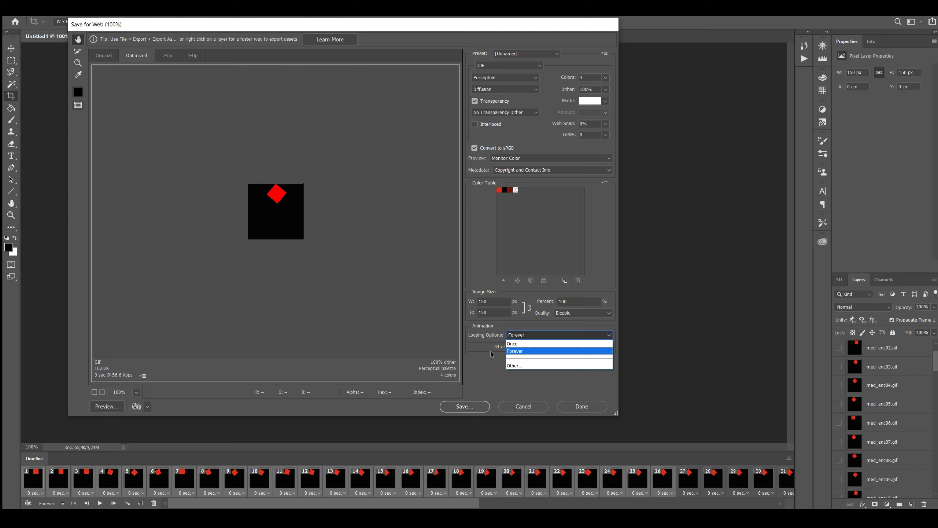
left_click(477, 364)
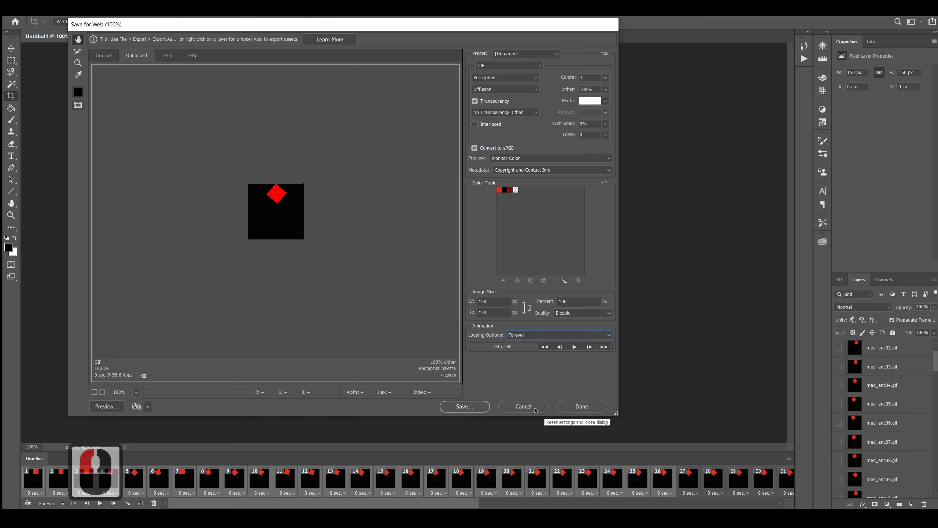
left_click(523, 406)
Extend the frame selection through frame 60 and set the frame delay to 0.1 seconds.
left_click_drag(280, 503, 666, 502)
left_click(775, 495, "shift")
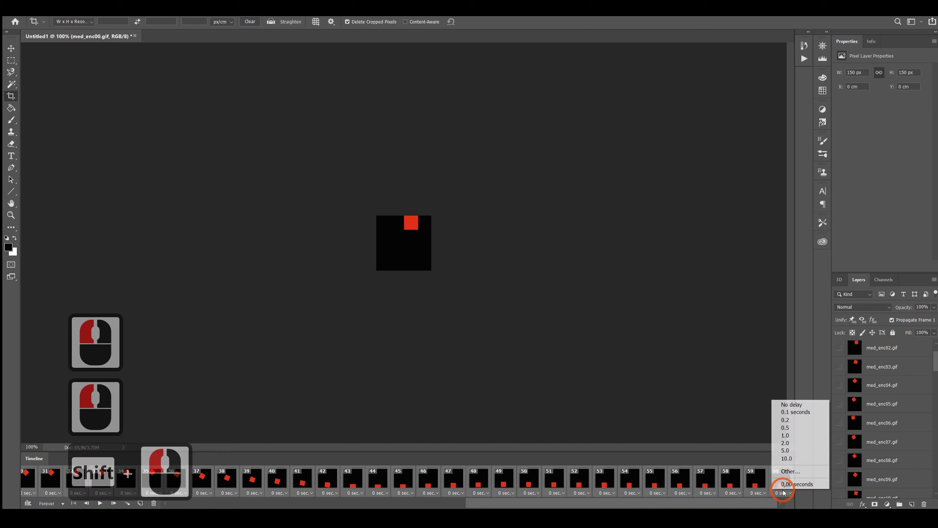
left_click(803, 411)
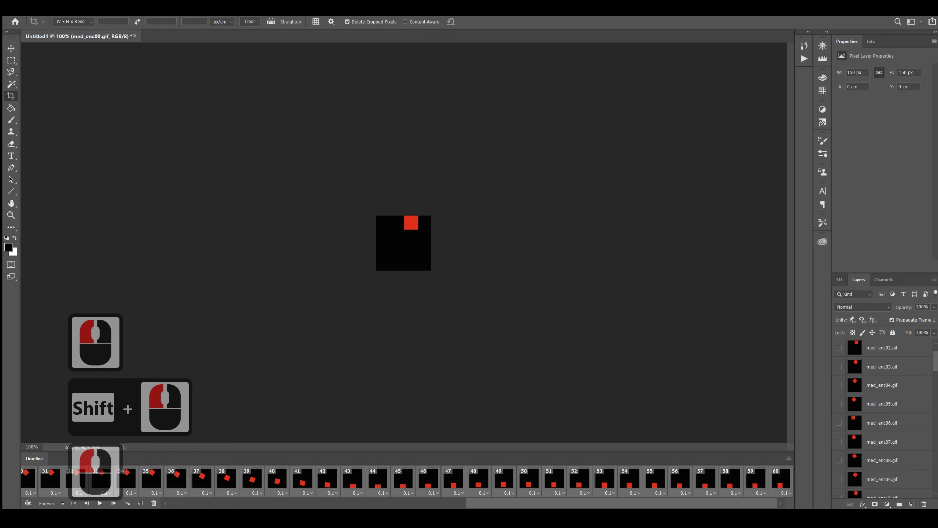
Preview the slowed animation in Save for Web (Legacy) with 4 colors, and cancel the export.
left_click(28, 9)
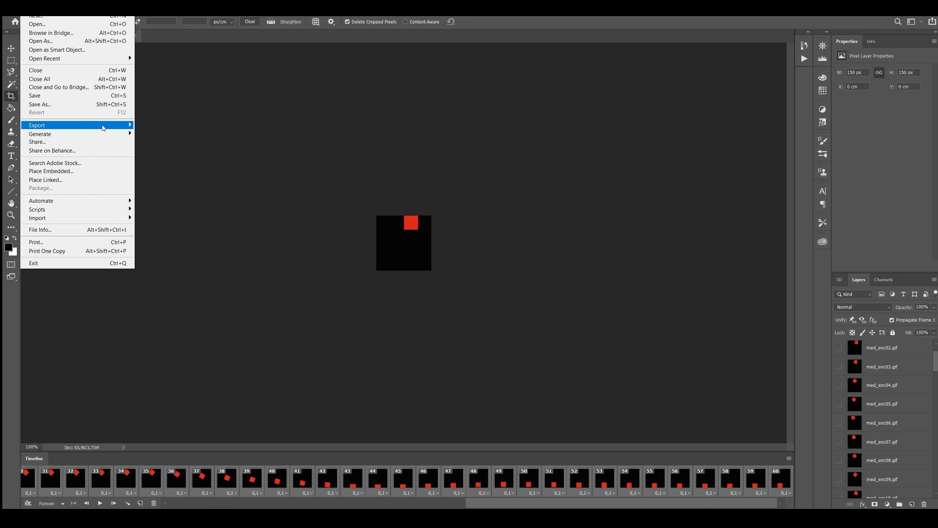
mouse_move(106, 125)
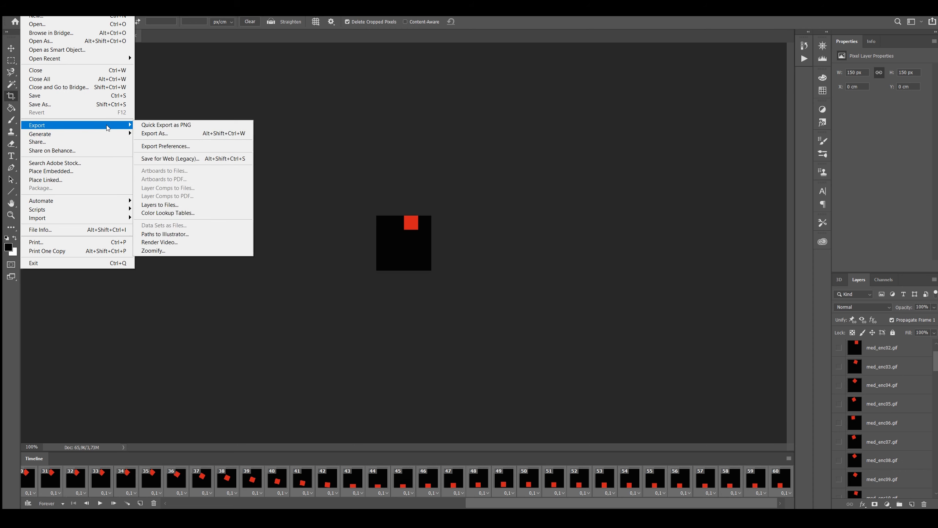
left_click(199, 159)
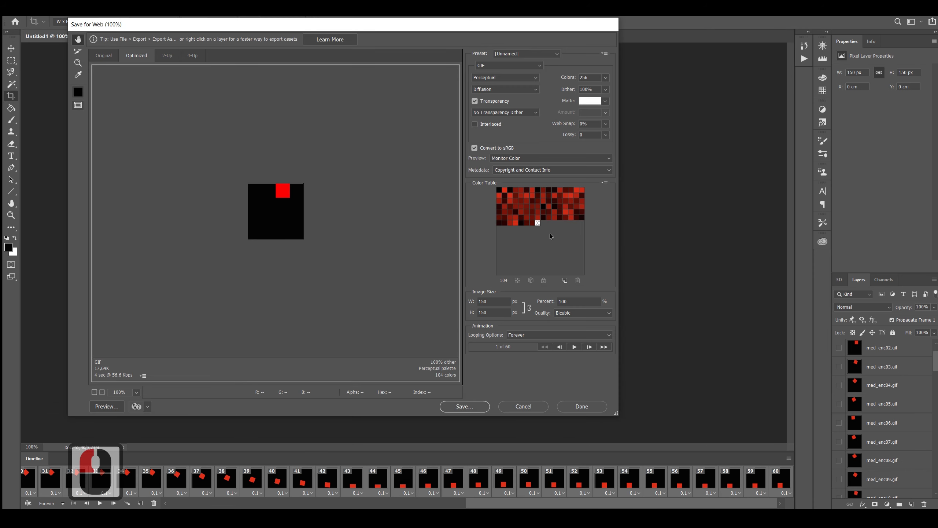
left_click(605, 78)
left_click(593, 91)
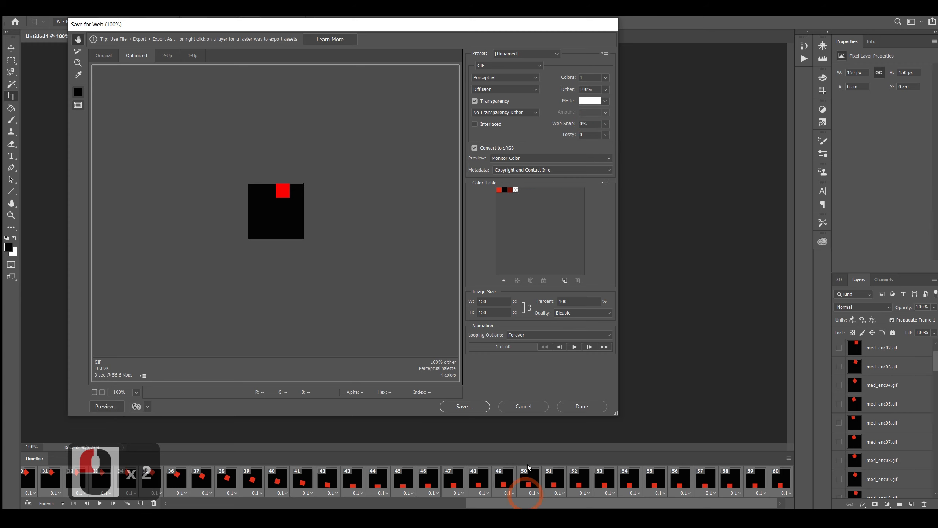
left_click(574, 347)
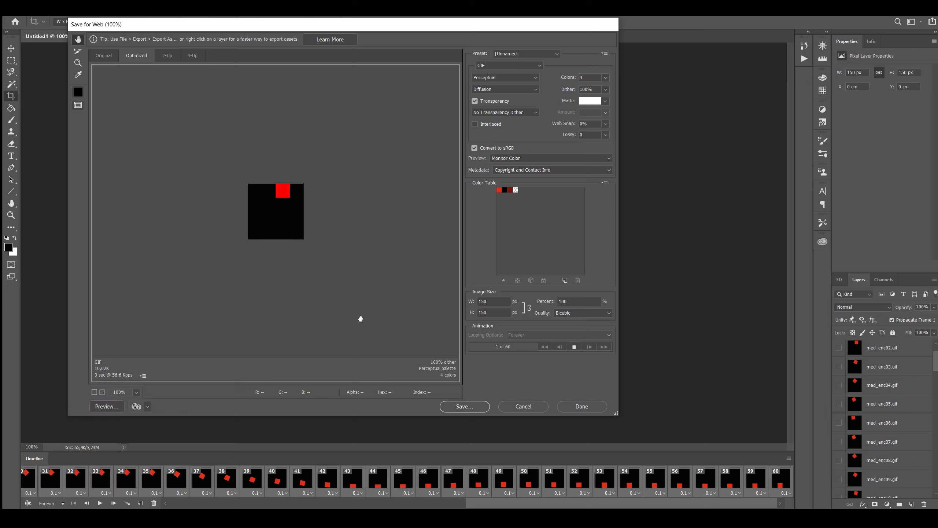
left_click(521, 406)
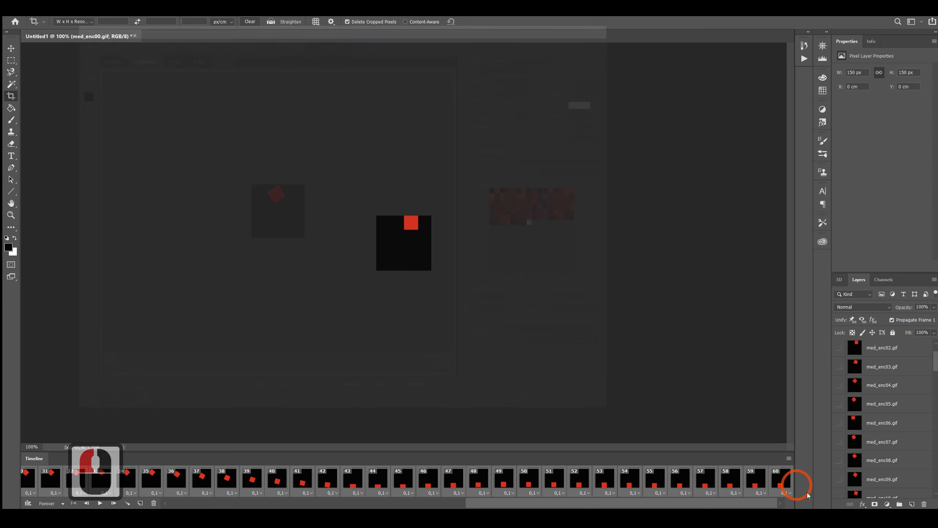
Select the timeline frames through frame 60 and open their frame delay options.
left_click_drag(510, 506, 758, 499)
left_click(780, 479, "shift")
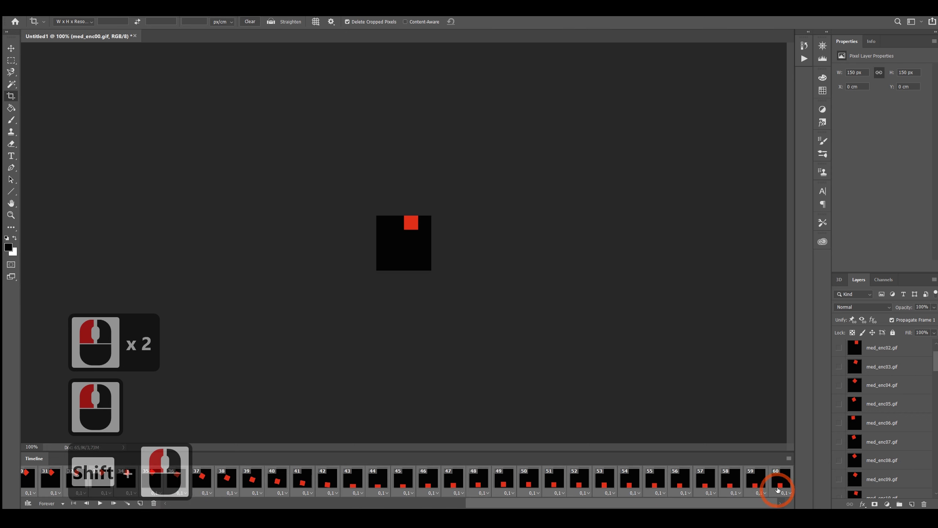
left_click(641, 493)
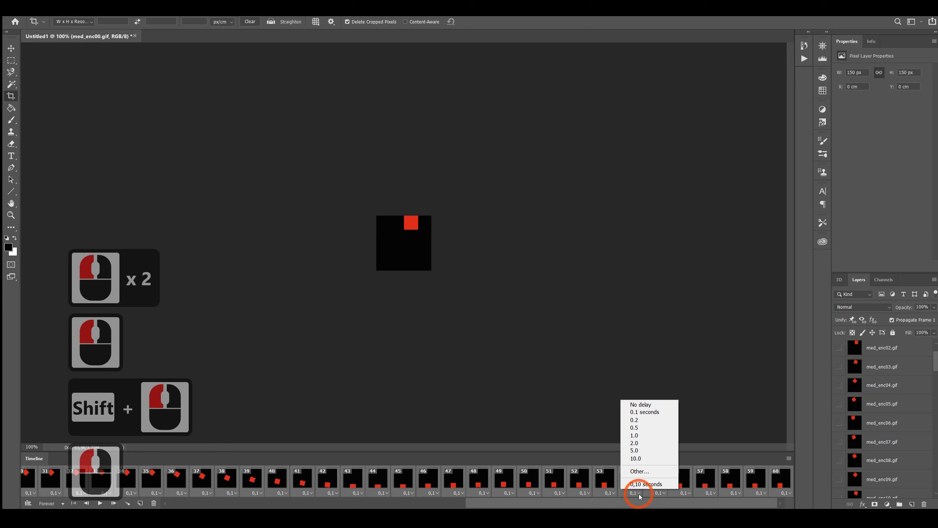
Set a custom delay of 0.05 seconds for the selected animation frames in the timeline.
left_click(651, 470)
left_click(456, 170)
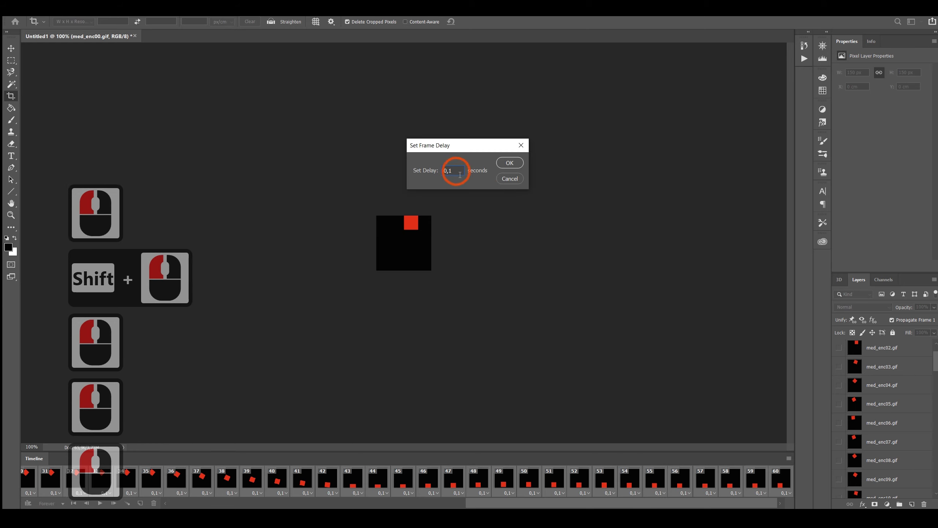
key("BackSpace")
type("0")
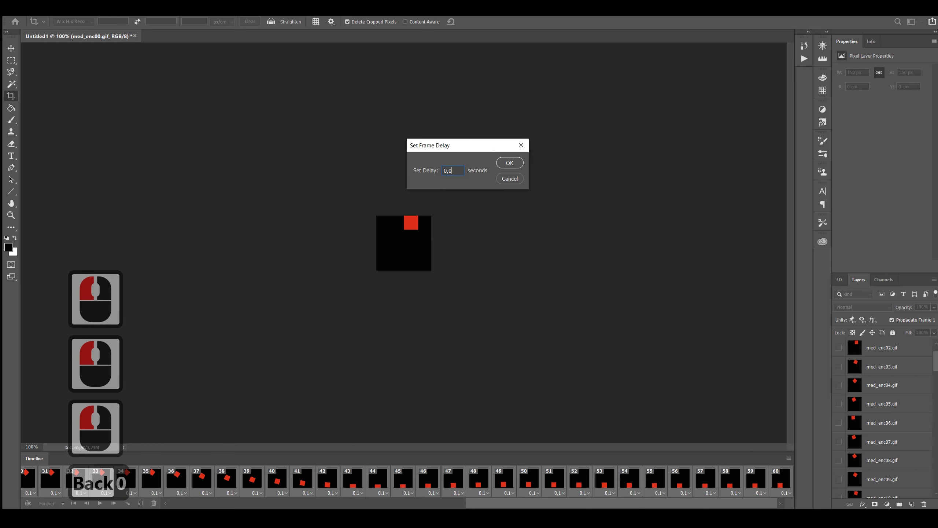
type("5")
key("Return")
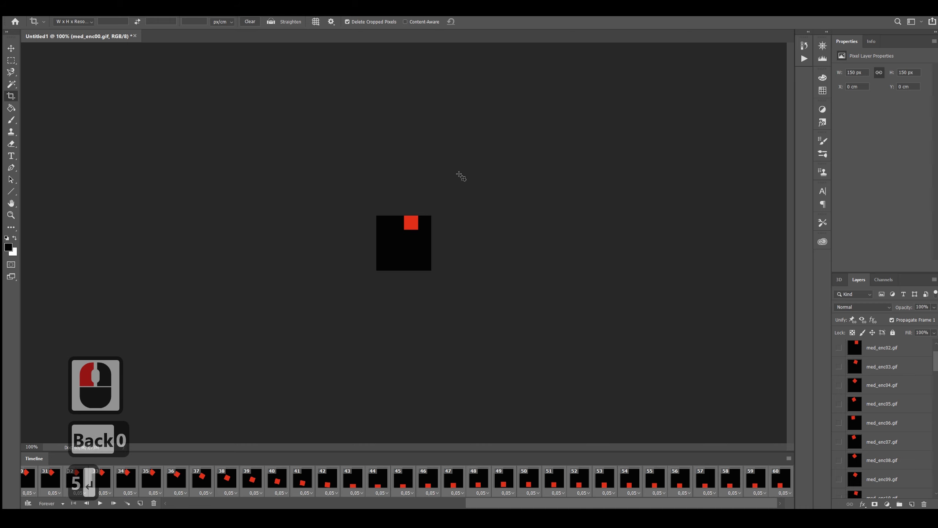
Open the Save for Web export for the frame animation.
left_click(28, 17)
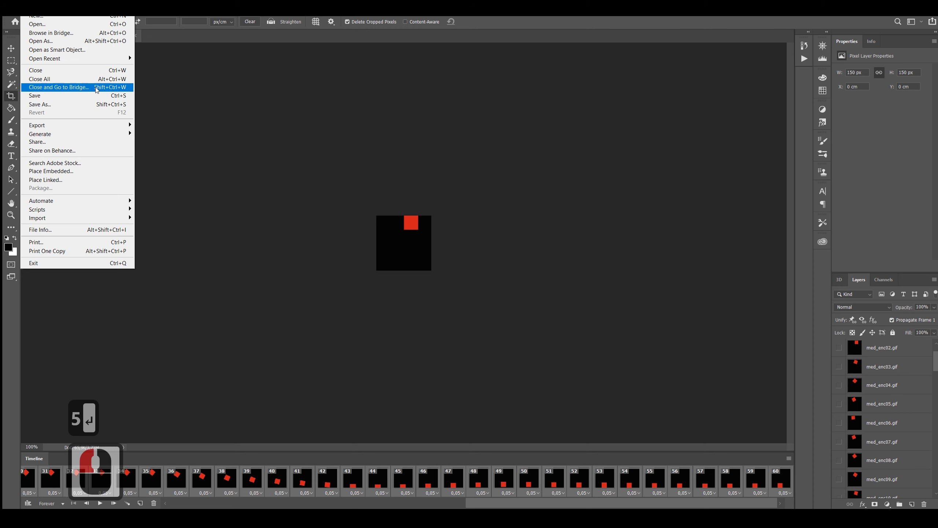
mouse_move(98, 124)
left_click(186, 158)
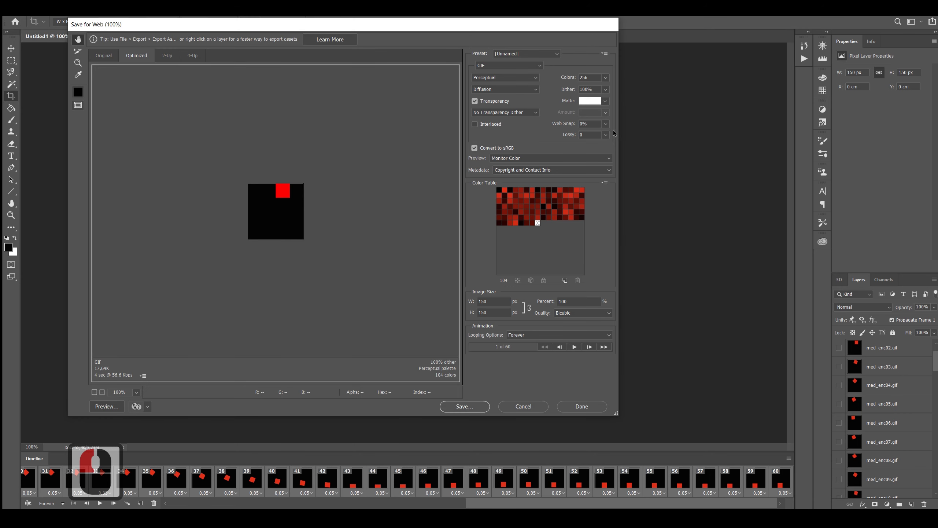
Limit the exported GIF to 3 colors and play the animation in the export preview.
left_click(599, 79)
left_click(606, 77)
left_click(595, 85)
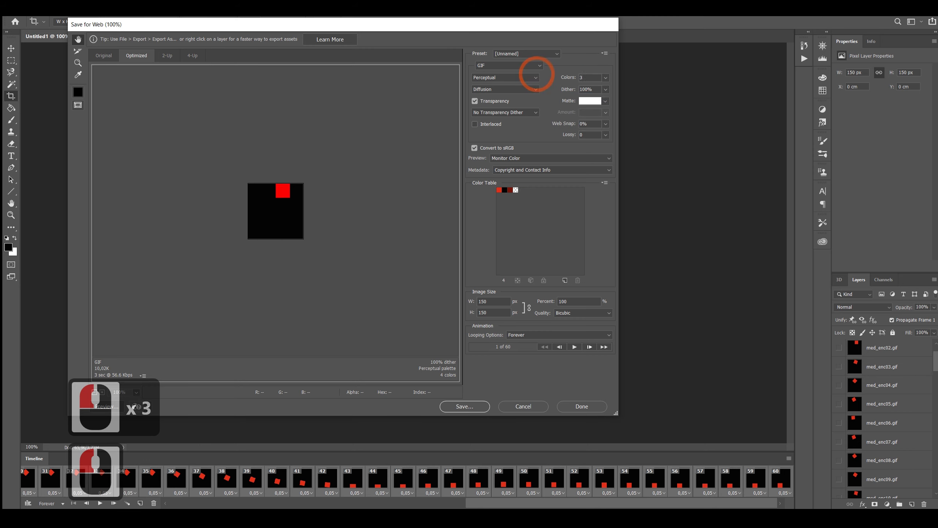
type("3")
left_click(481, 211)
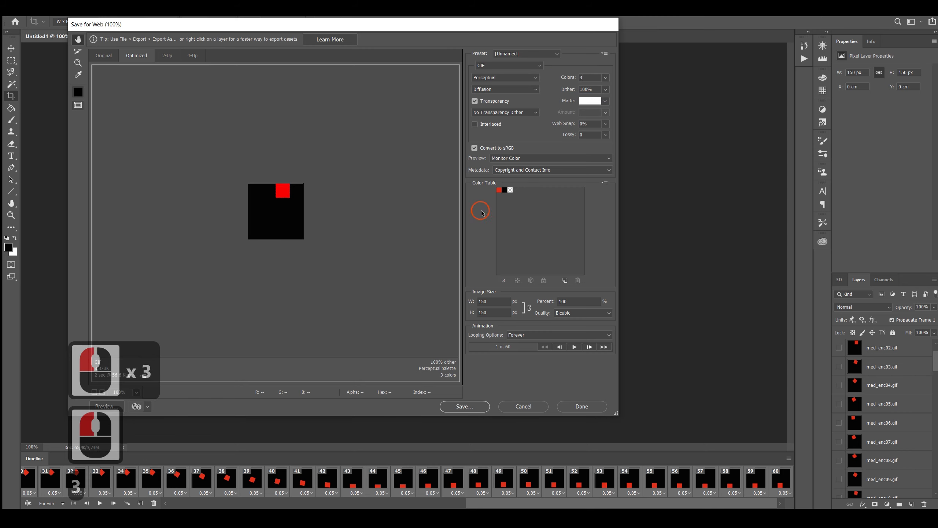
left_click(576, 348)
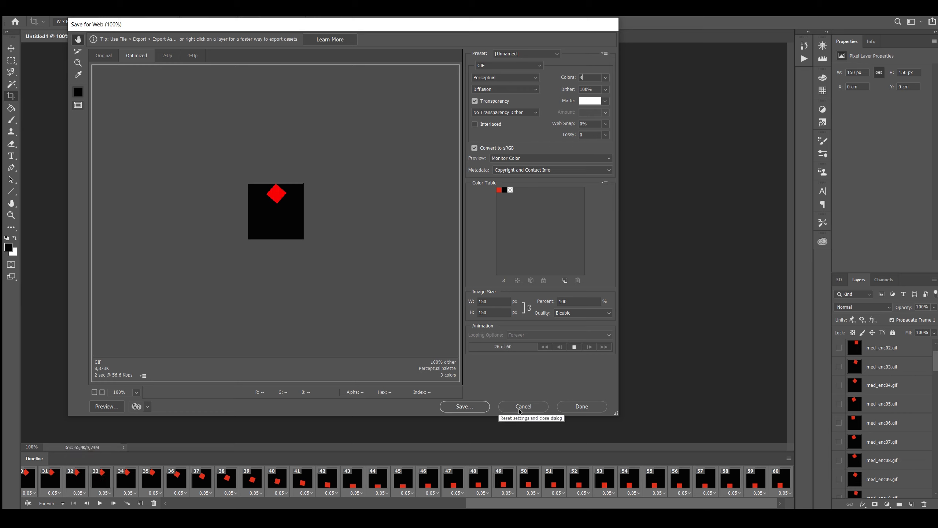
Start saving the optimized GIF and choose Desktop > xyz > cccc > New folder (2) as the destination.
left_click(466, 406)
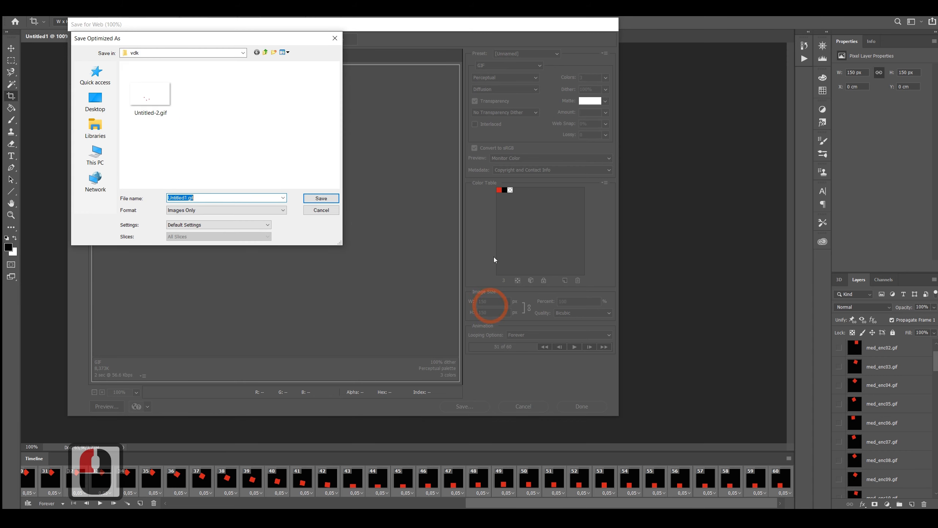
left_click_drag(188, 38, 274, 117)
left_click(241, 177)
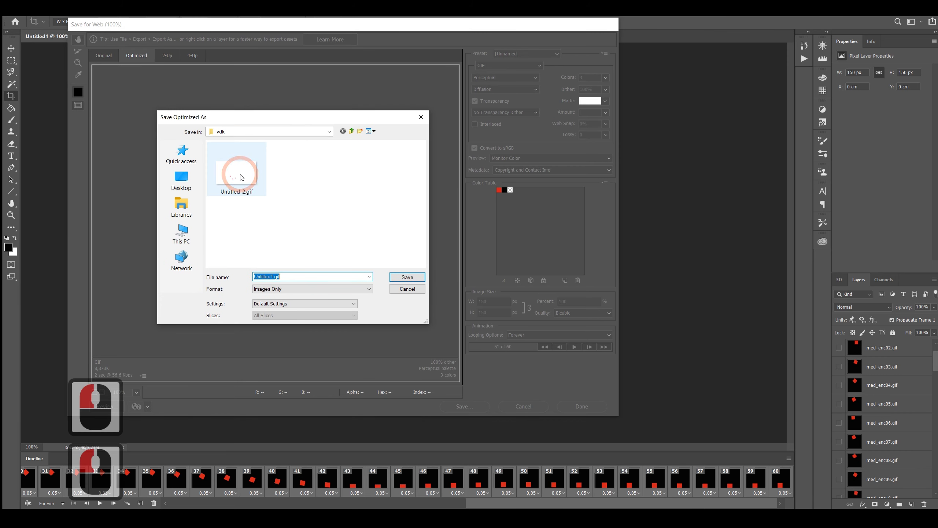
left_click(199, 179)
left_click(313, 218)
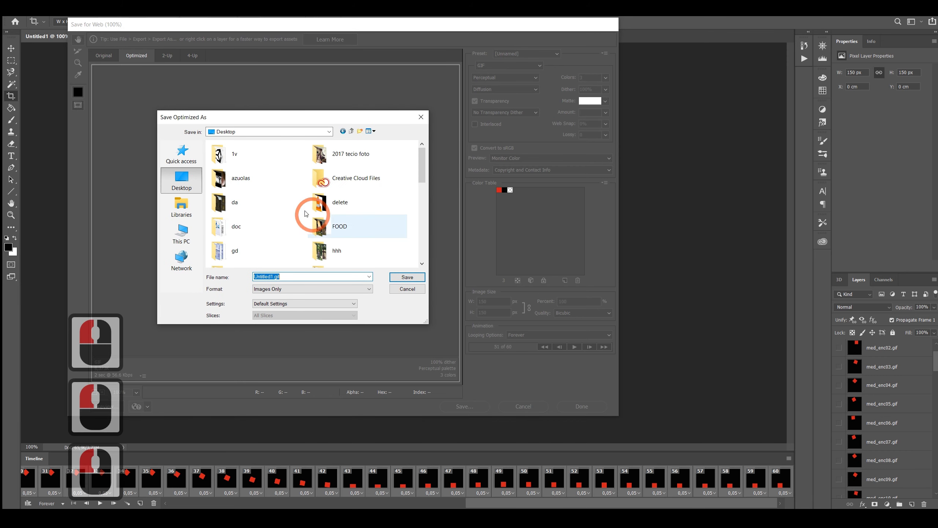
scroll(280, 199, "down", 6)
double_click(338, 209)
left_click(227, 85)
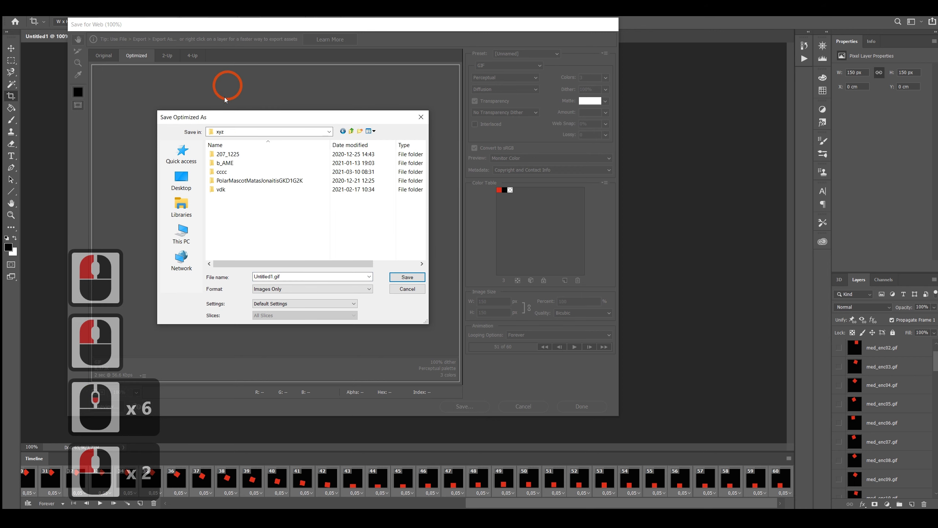
double_click(221, 172)
left_click(234, 172)
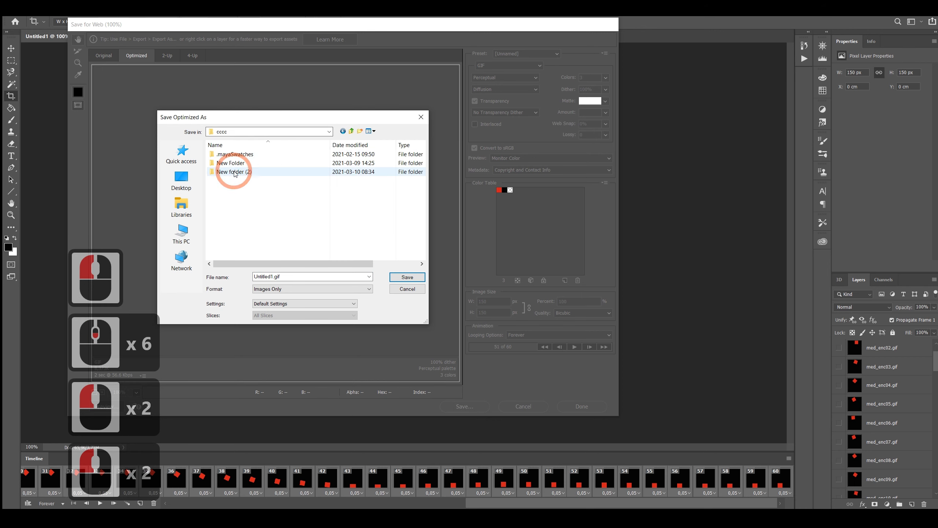
double_click(234, 173)
Name the exported file 1gif and save it.
left_click(296, 276)
left_click(341, 341)
type("1")
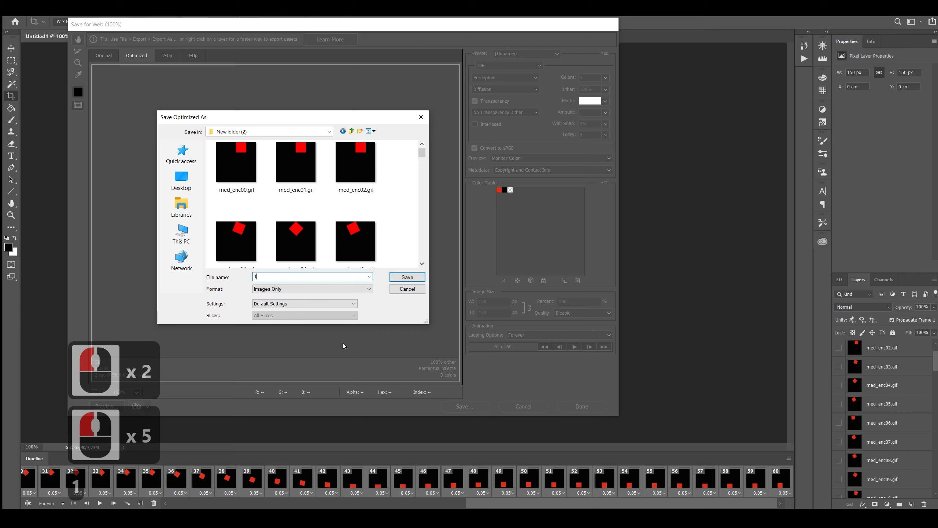
type("gif")
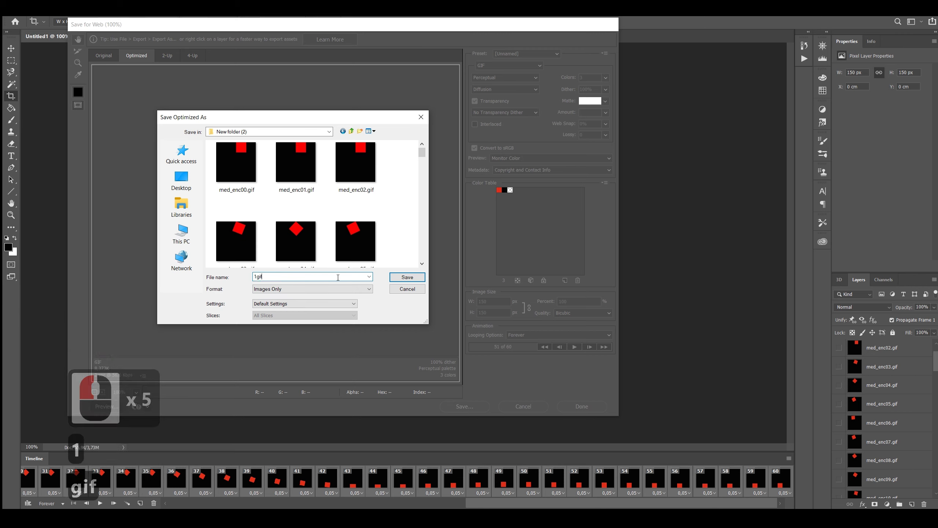
left_click(407, 277)
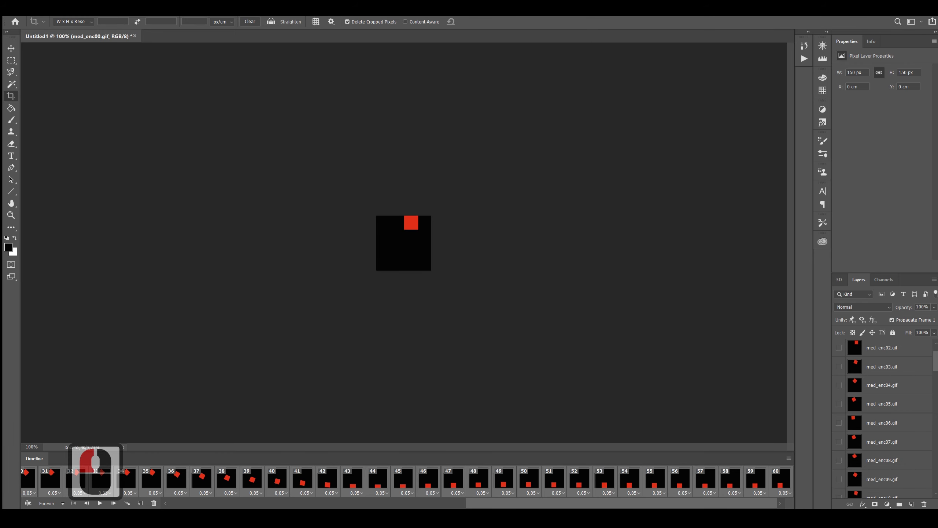
Open File Explorer, browse to New folder (2) inside the cccc folder, and select 1gif.gif.
key("super+e")
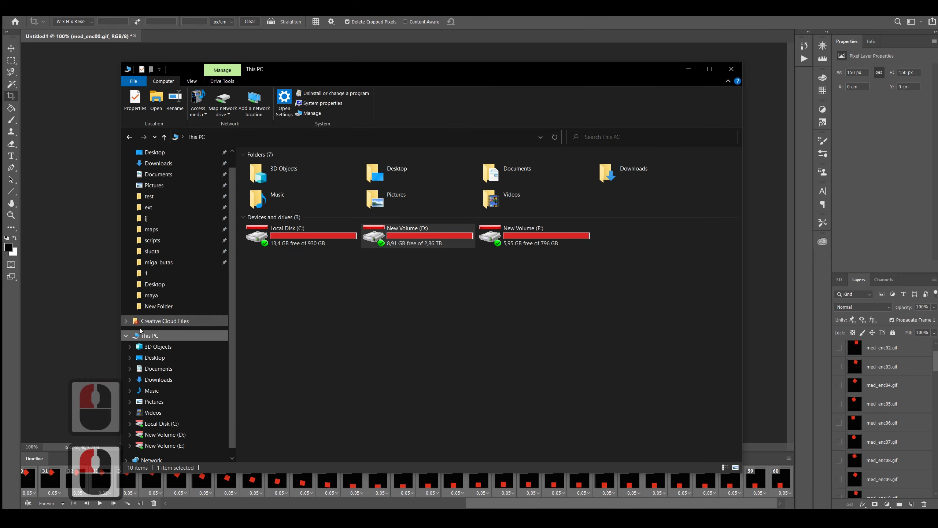
left_click(168, 277)
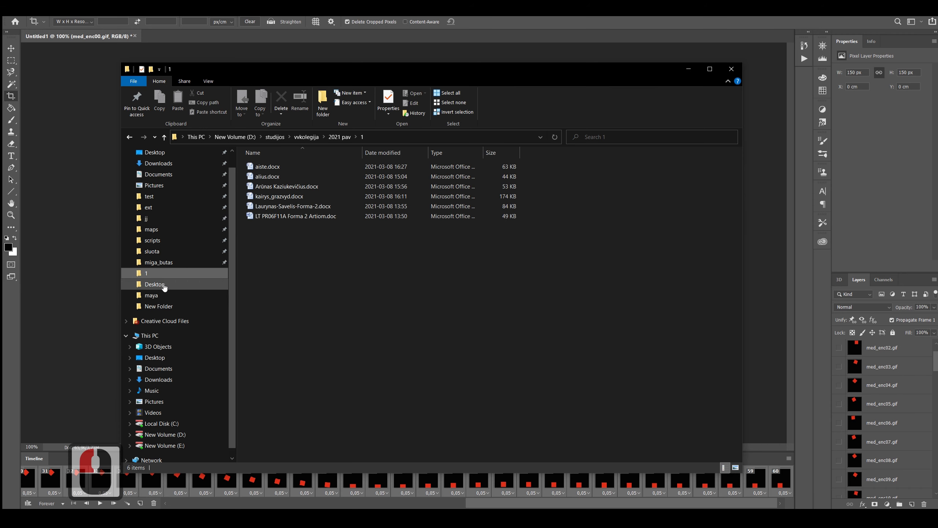
left_click(162, 307)
left_click(267, 136)
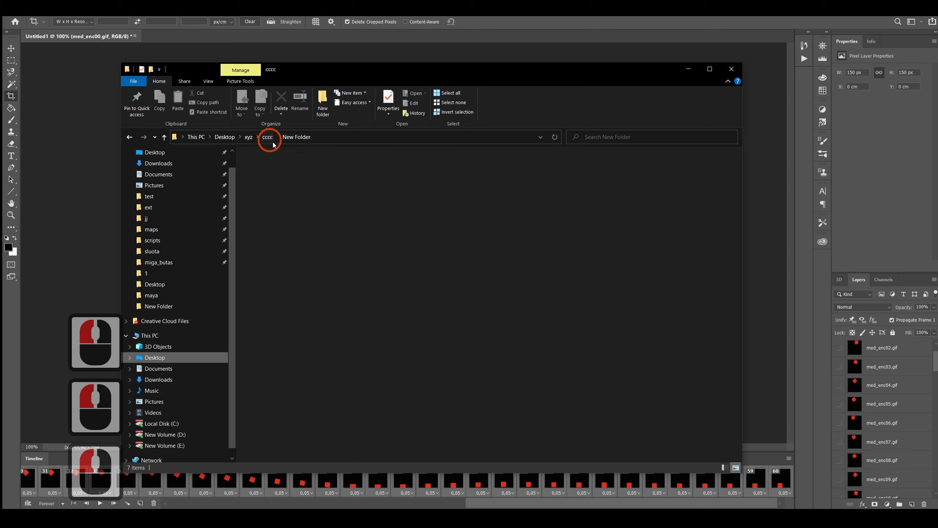
double_click(383, 217)
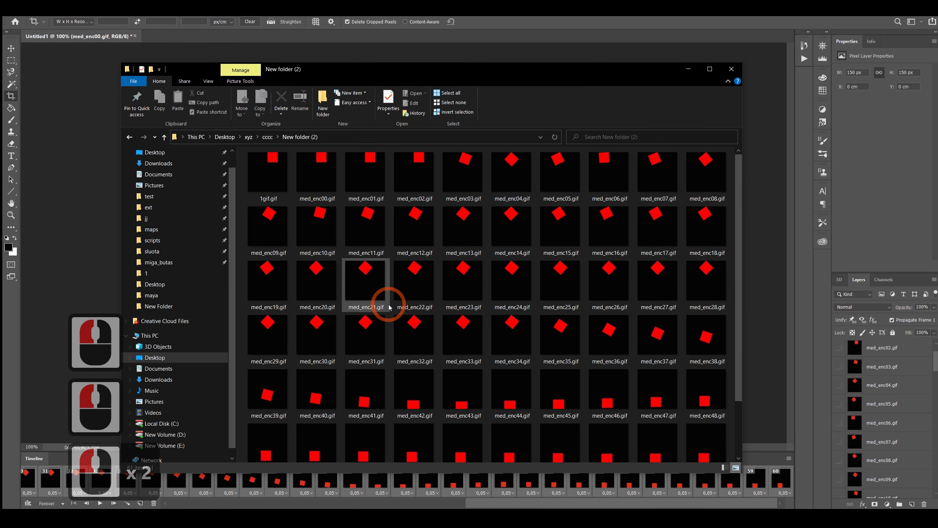
left_click(281, 199)
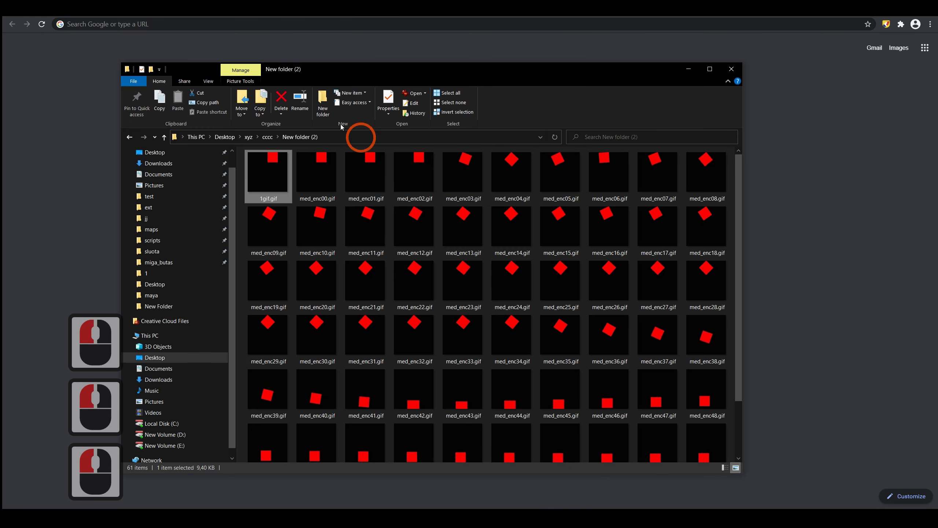
Move the File Explorer window aside and open 1gif.gif in Chrome to watch the animation.
left_click_drag(343, 74, 744, 105)
left_click(667, 201)
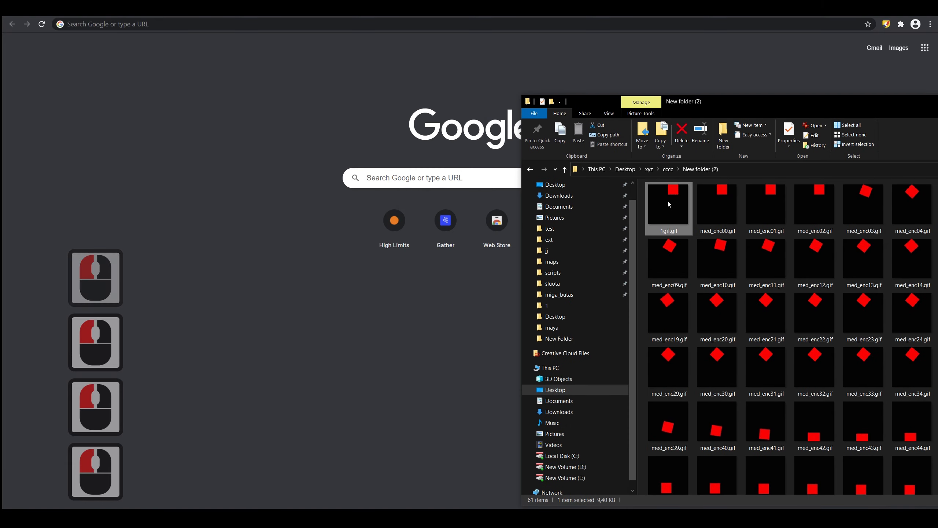
left_click_drag(667, 200, 240, 170)
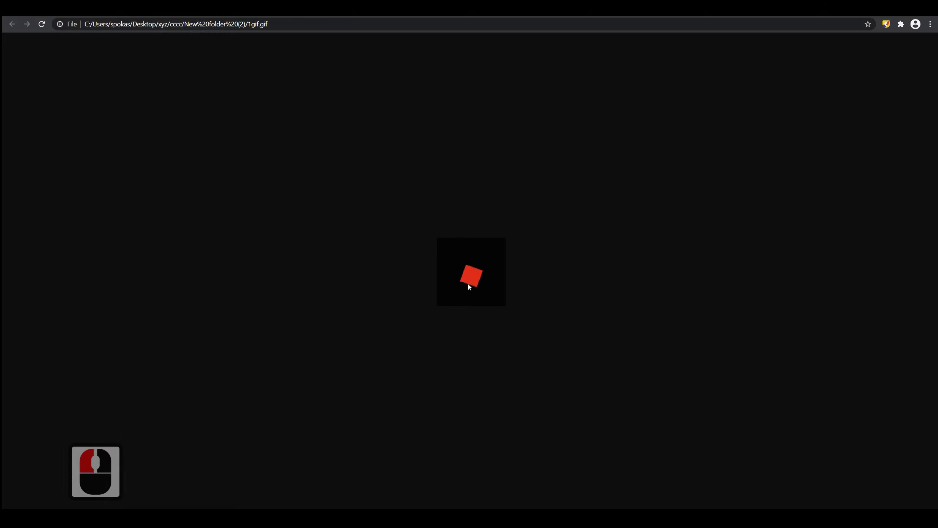
Leave the GIF view in the browser and bring the New folder (2) window back to the front.
left_click(544, 8)
left_click(536, 283)
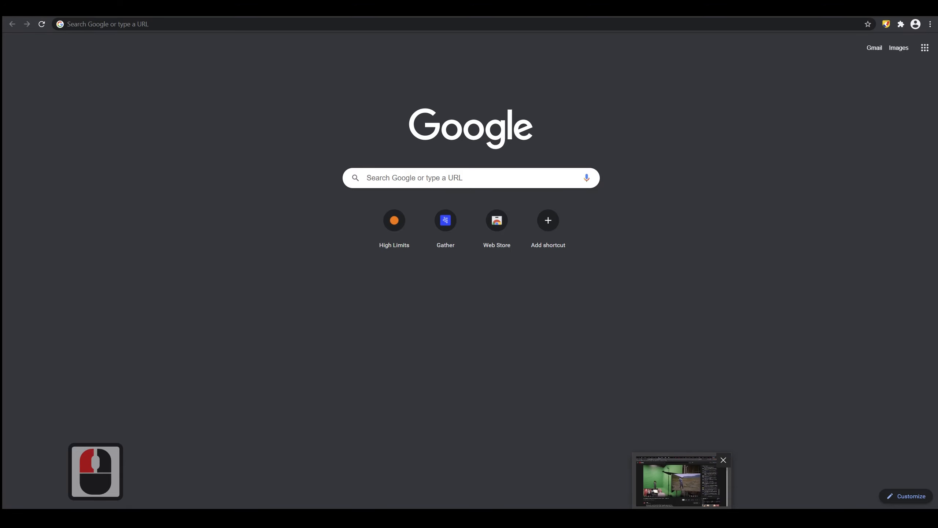
mouse_move(556, 482)
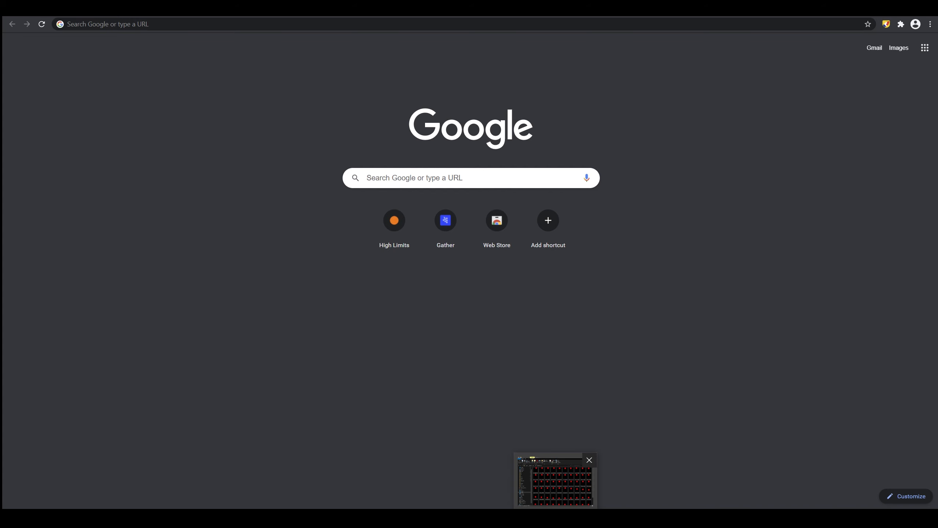
left_click(554, 481)
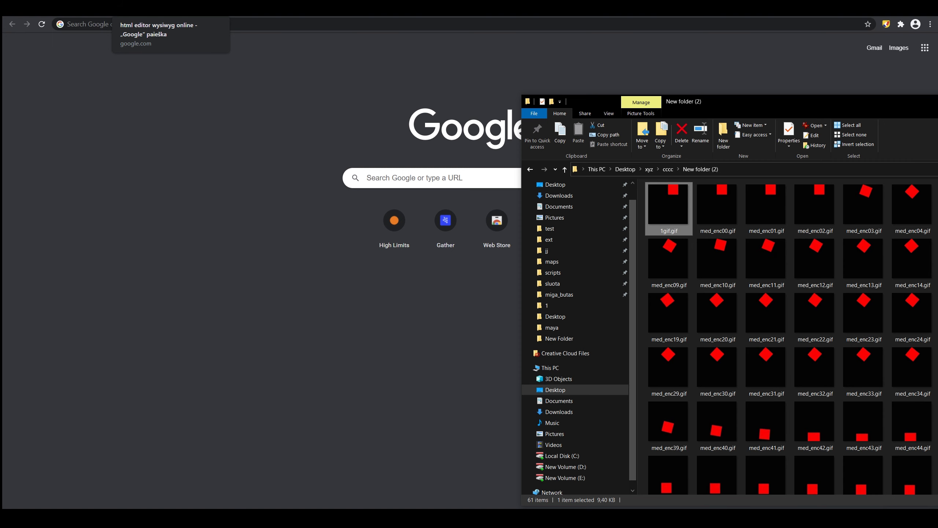
Switch to the search results for "html editor wysiwyg online" and open the Online HTML Editor from HTML-Online.com.
left_click(158, 16)
scroll(174, 185, "up", 9)
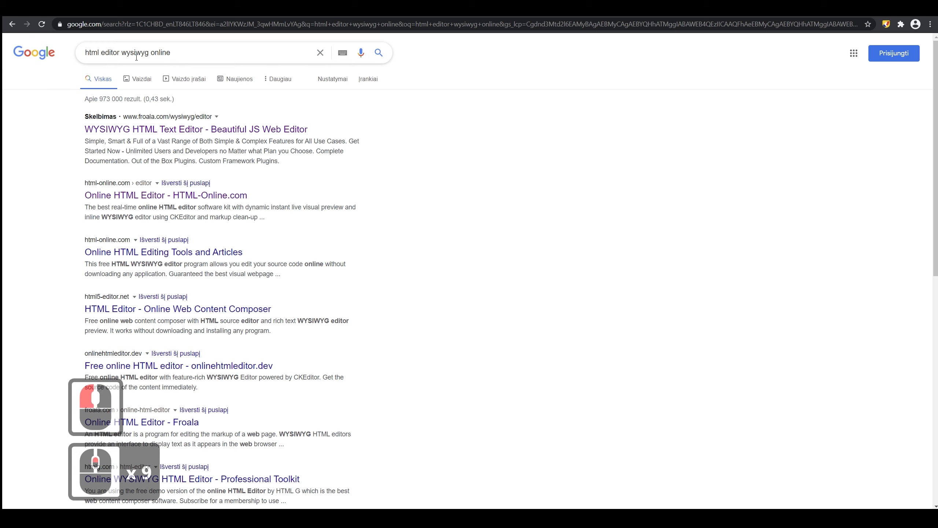
double_click(134, 53)
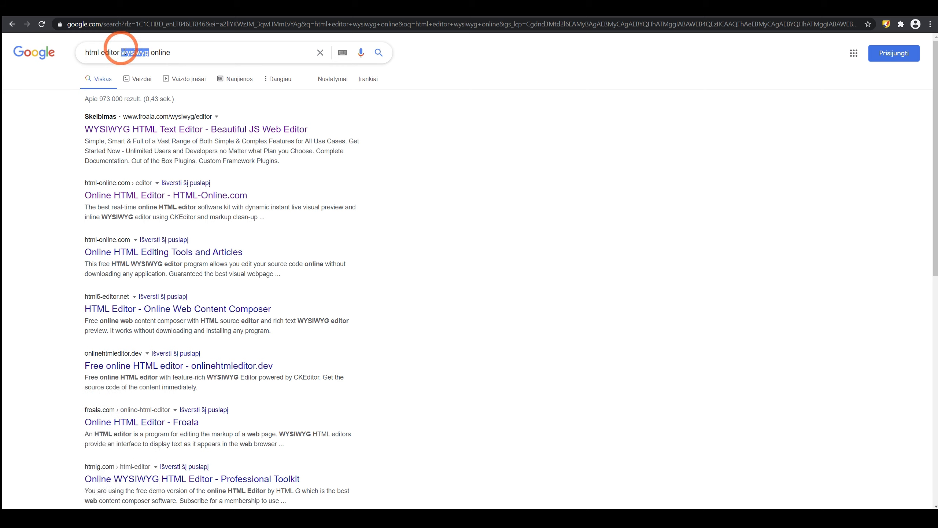
left_click(523, 183)
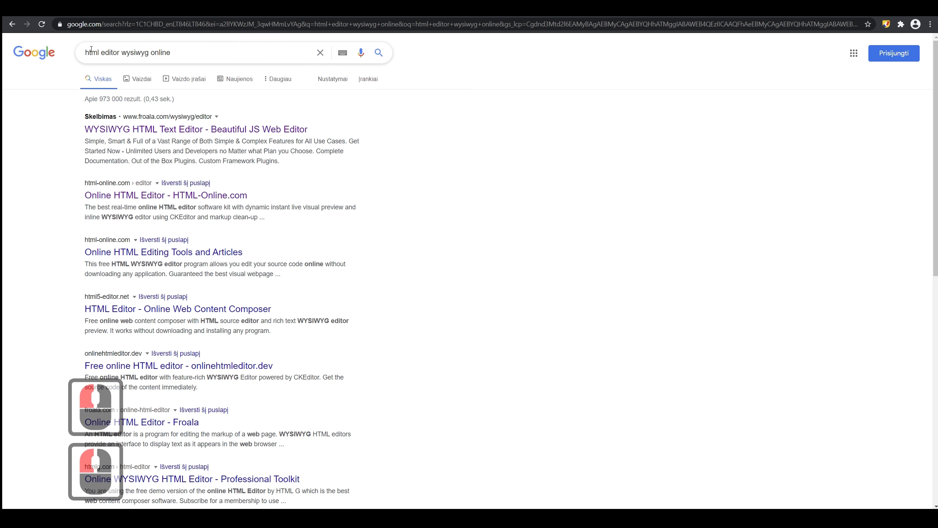
double_click(126, 52)
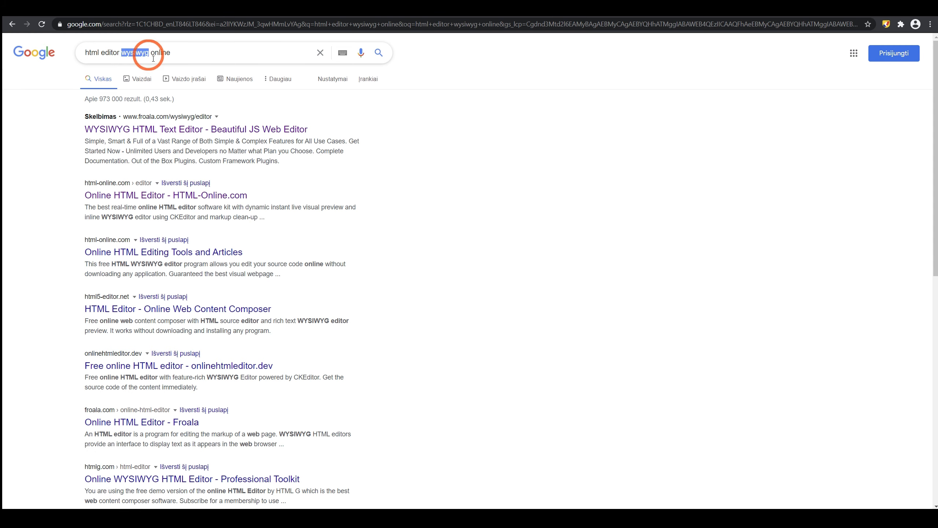
left_click(468, 225)
left_click(147, 125)
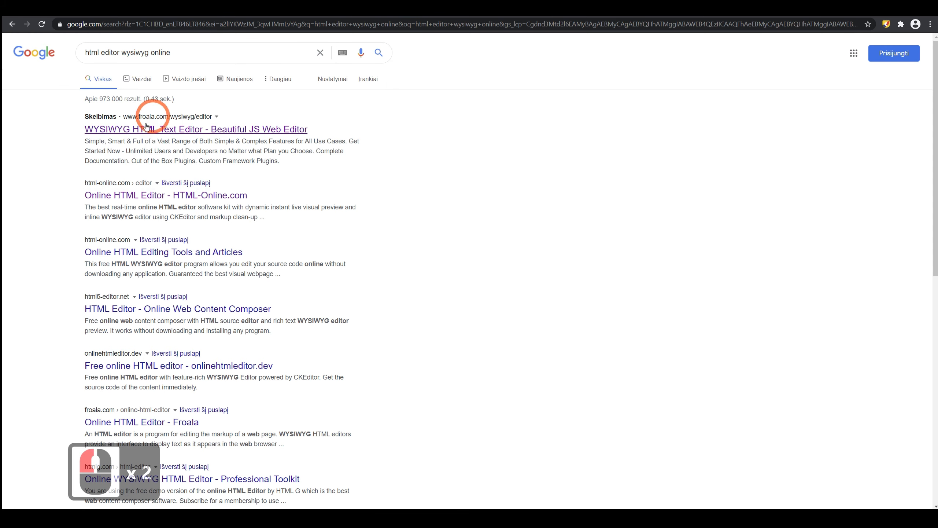
left_click(181, 196)
Select all the demo content in the visual editor, from the closing lines up to the main heading, and delete it.
left_click(379, 388)
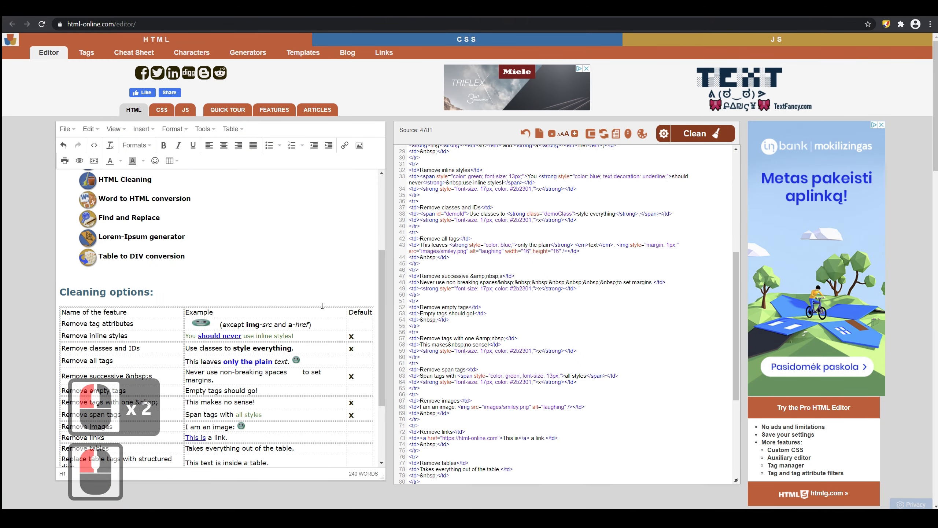
scroll(315, 325, "down", 13)
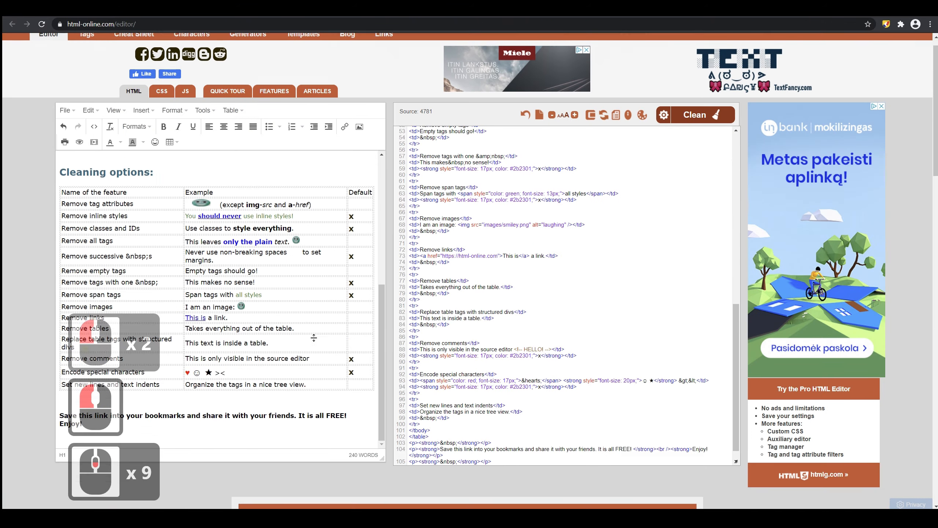
scroll(234, 267, "up", 9)
scroll(217, 223, "down", 1)
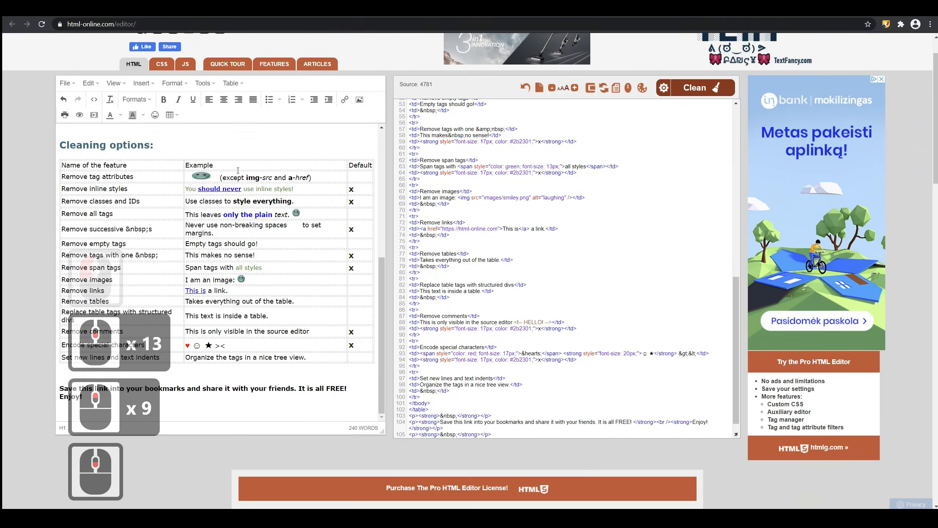
left_click_drag(111, 401, 60, 72)
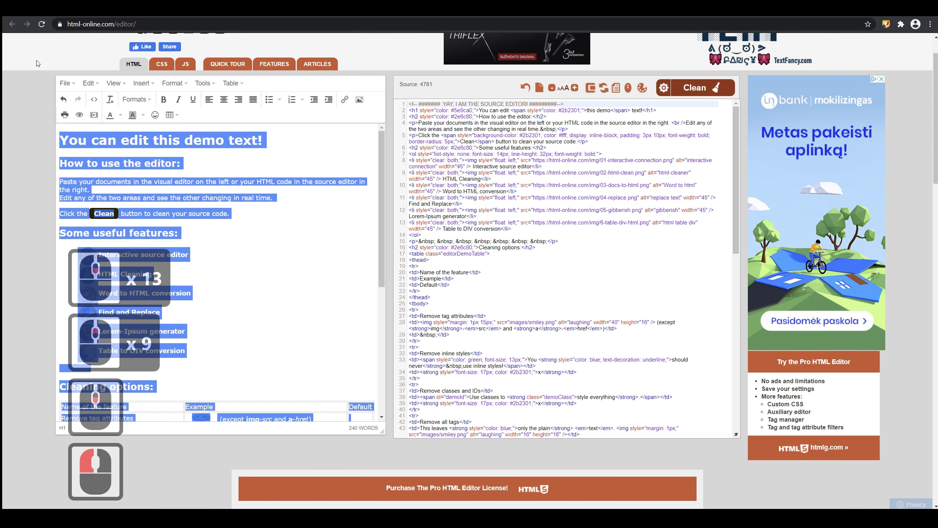
key("Delete")
left_click(168, 168)
left_click(209, 172)
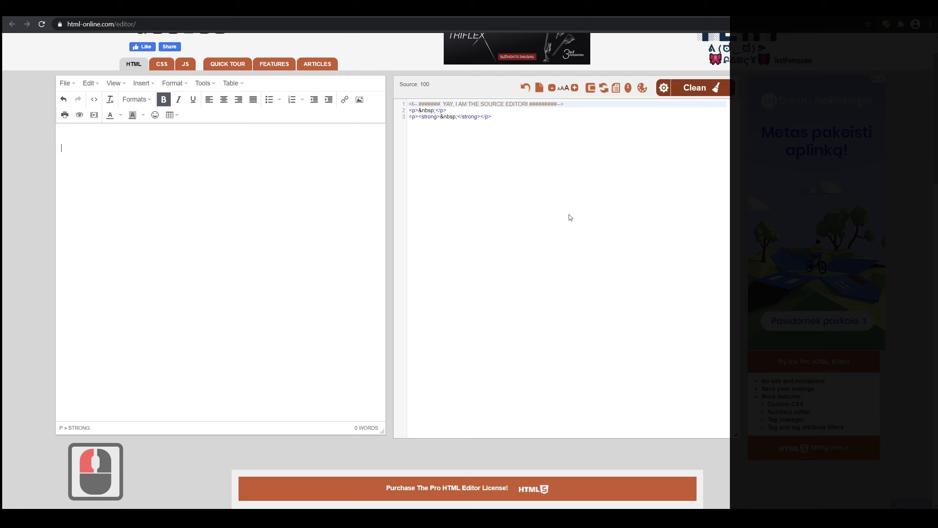
left_click(217, 166)
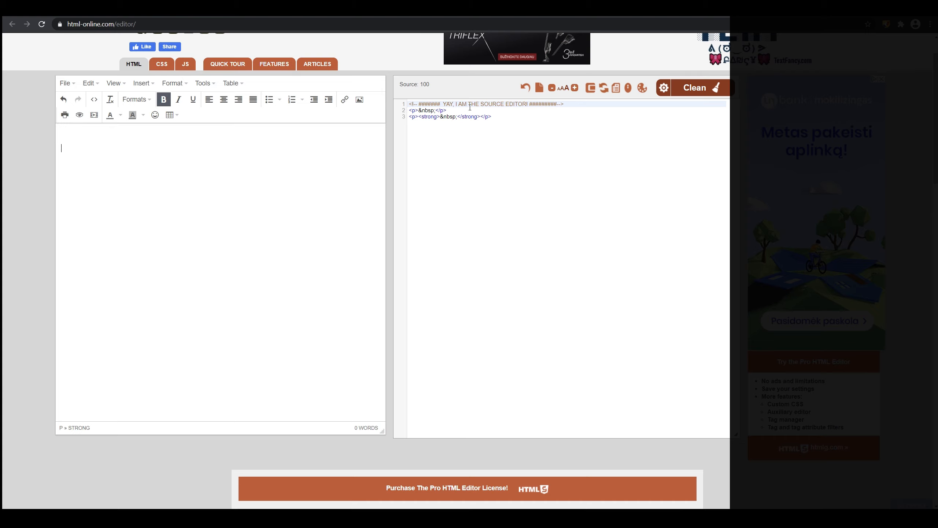
left_click_drag(524, 106, 432, 106)
Insert a table with three rows and three columns into the emptied visual editor.
left_click(275, 210)
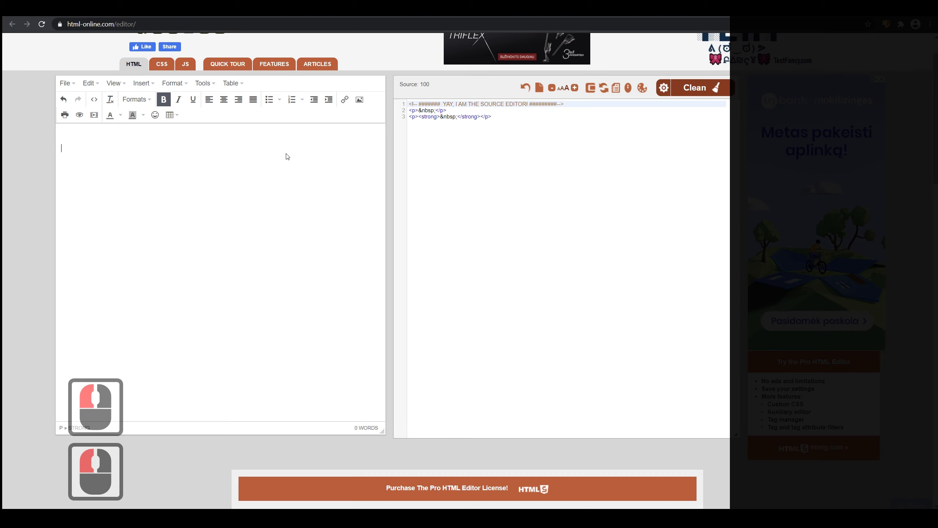
left_click(178, 118)
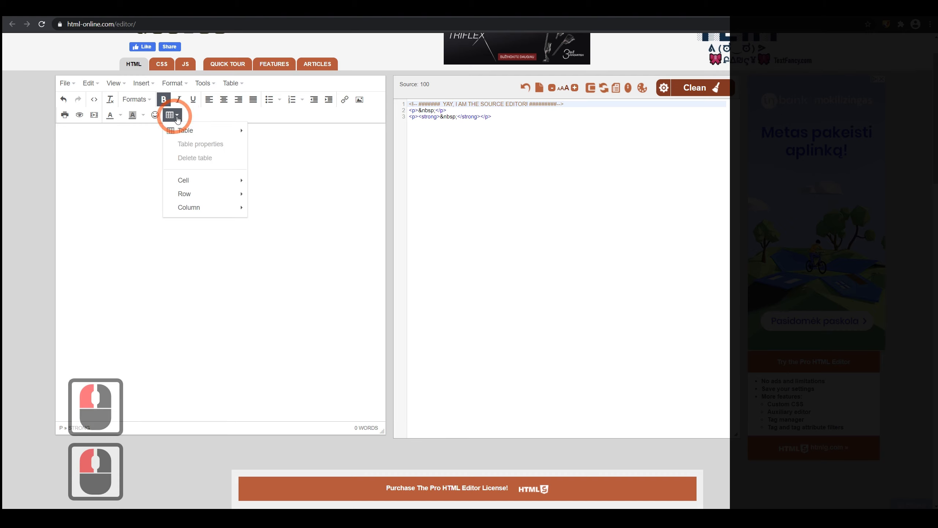
mouse_move(181, 131)
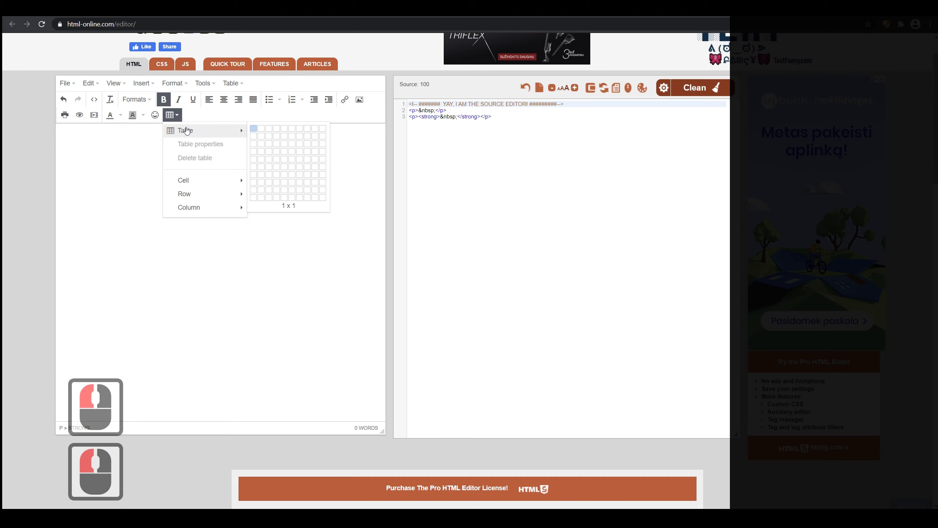
left_click(271, 148)
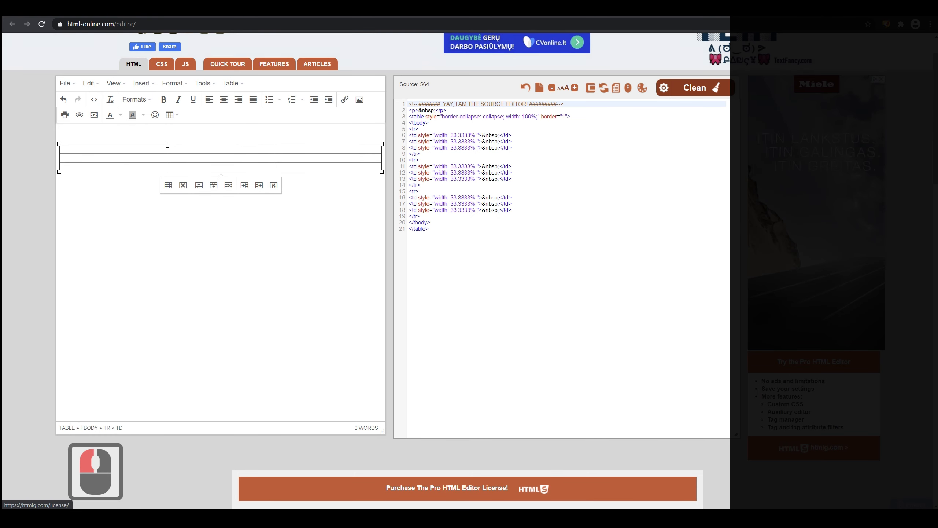
key("alt+F9")
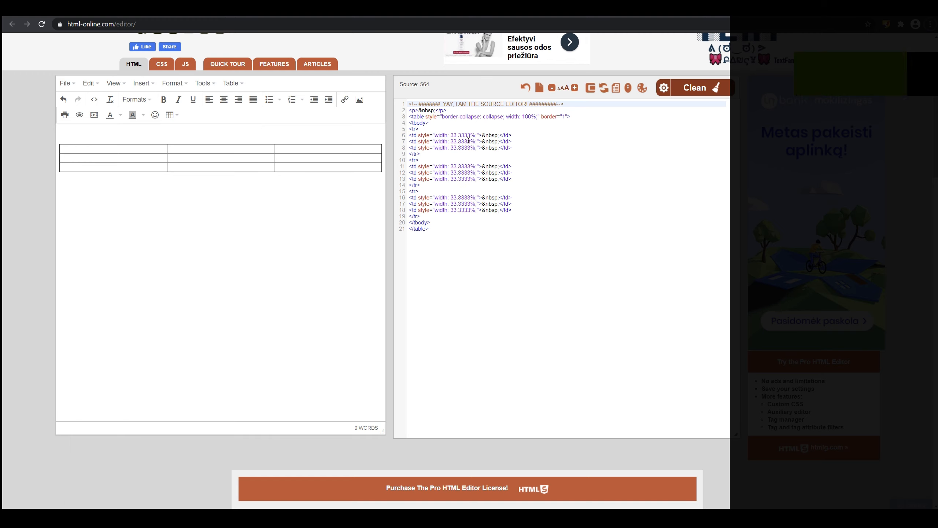
left_click_drag(473, 138, 480, 216)
left_click(516, 149)
left_click(495, 148)
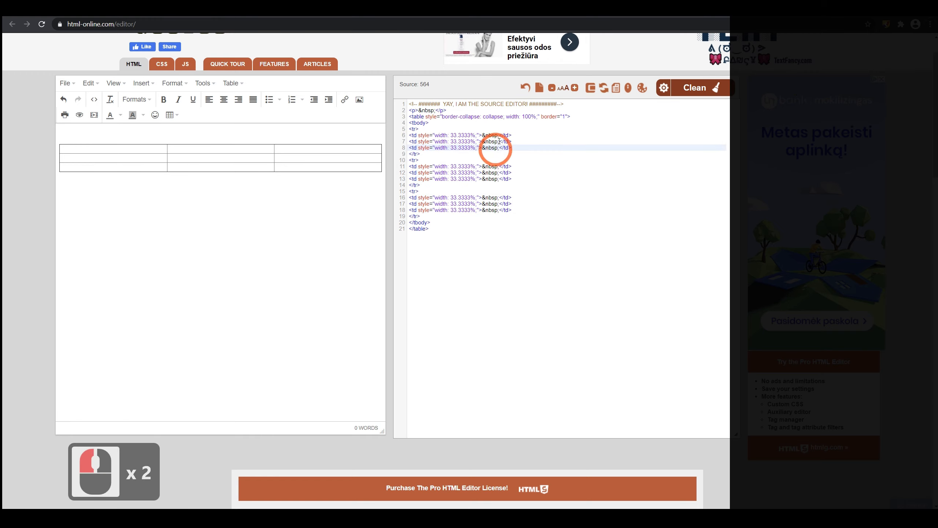
Insert the cool sunglasses emoticon into the first cell of the table.
left_click(126, 150)
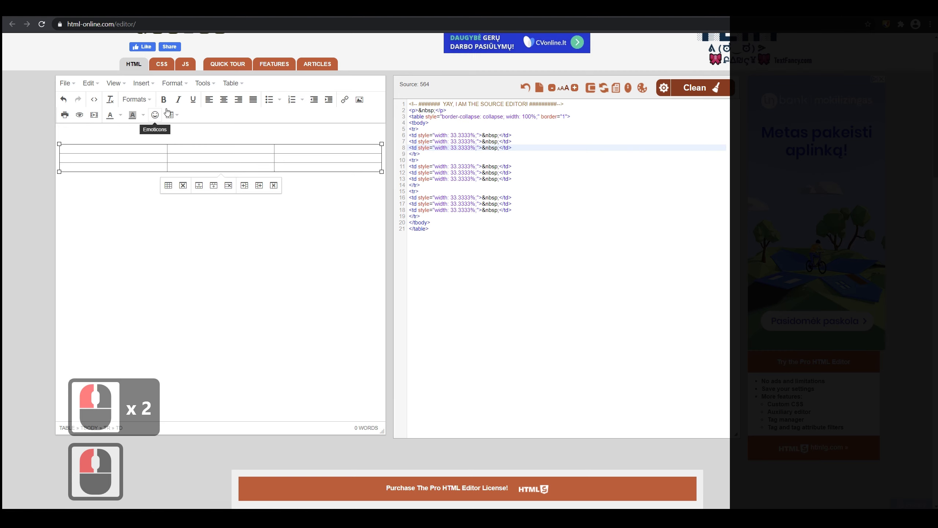
left_click(155, 115)
left_click(139, 128)
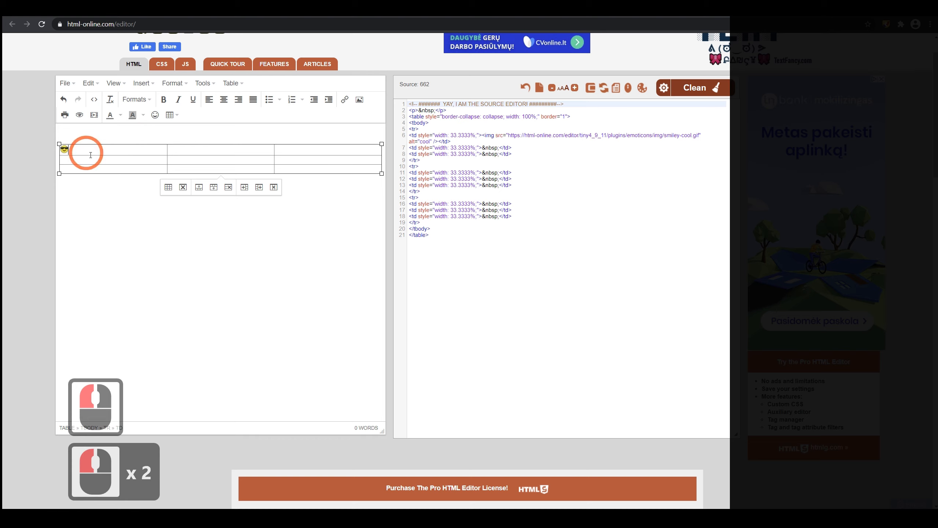
Copy the emoticon from the first cell and paste it into the other two cells of the first column.
left_click_drag(76, 151, 36, 147)
key("ctrl+c")
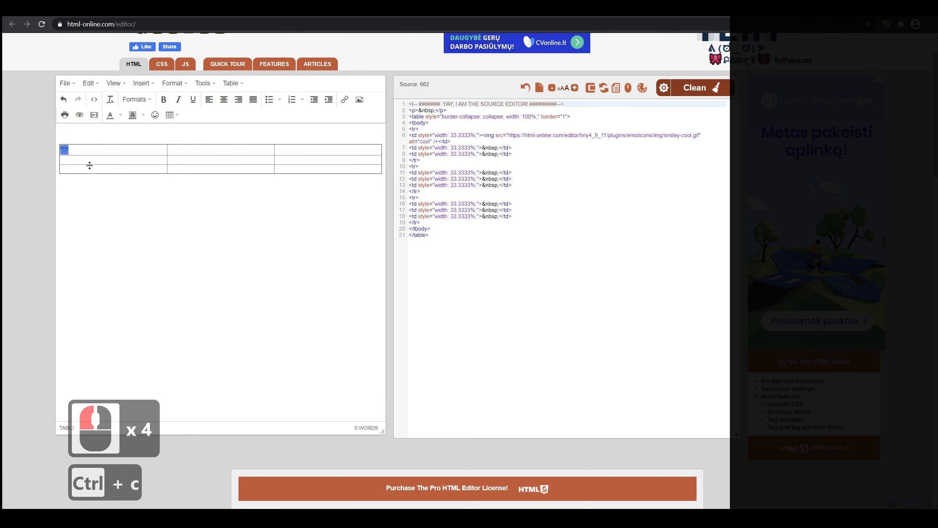
left_click(84, 159)
key("ctrl+v")
left_click(94, 170)
key("ctrl+v")
Paste the copied emoticon into all three cells of the table's middle column.
left_click(189, 150)
key("ctrl+v")
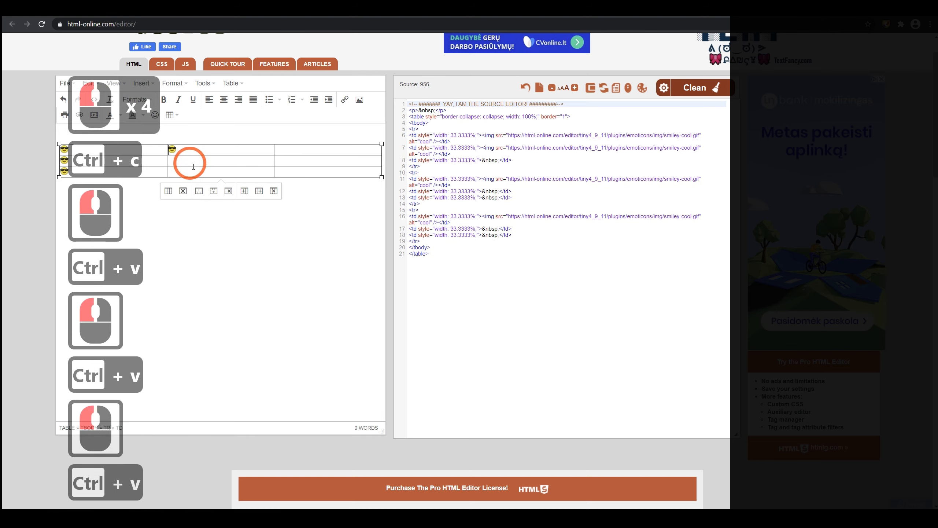
left_click(194, 161)
key("ctrl+v")
left_click(192, 171)
key("ctrl+v")
Paste the copied emoticon into all three cells of the table's last column.
left_click(303, 150)
key("ctrl+v")
left_click(308, 165)
key("ctrl+v")
left_click(303, 172)
key("ctrl+v")
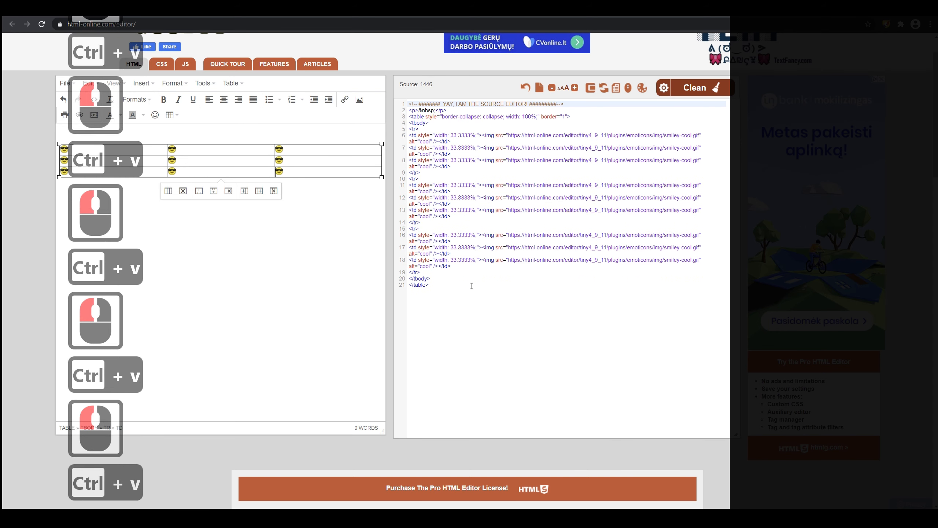
Select the whole HTML code in the source editor, from the comment line to the closing table tag, and copy it.
left_click_drag(445, 294, 403, 100)
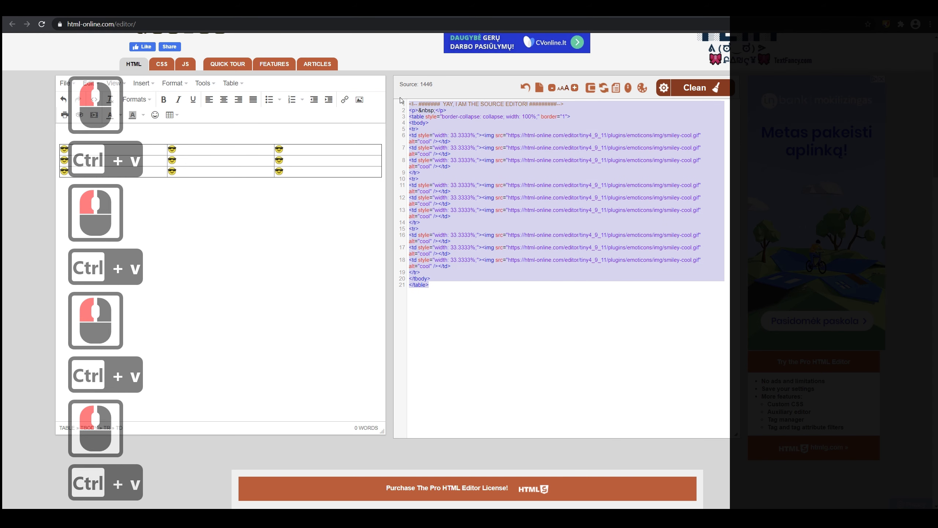
key("ctrl+c")
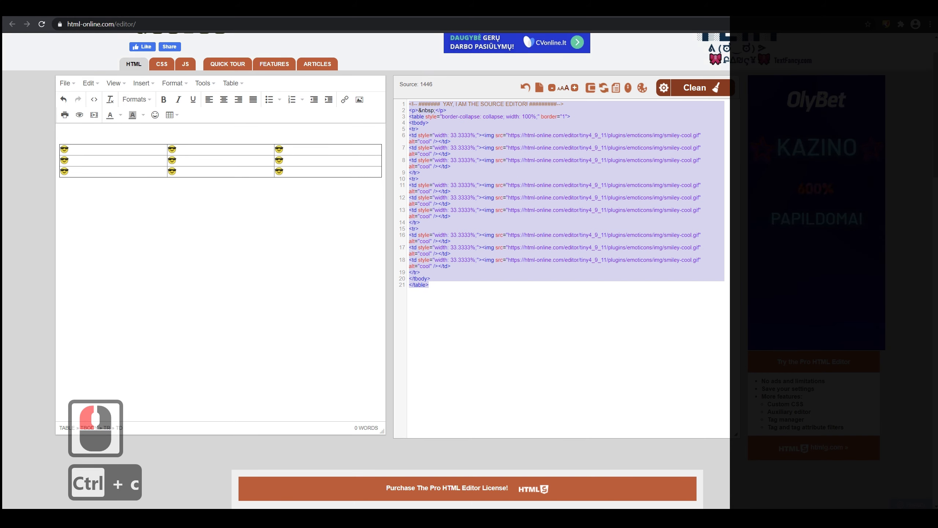
left_click(618, 518)
left_click(609, 215)
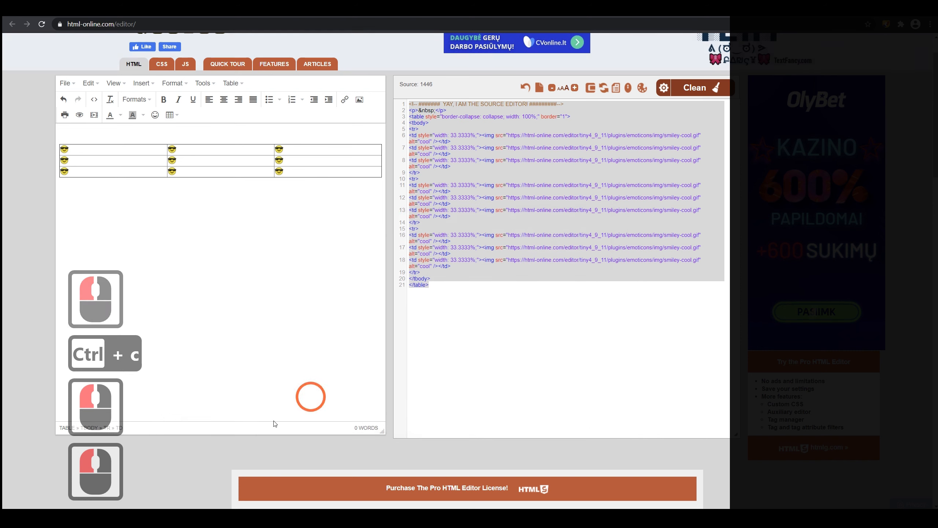
Open Notepad, paste the copied HTML code into the blank document, and add a new line after the closing table tag.
left_click(10, 518)
type("not")
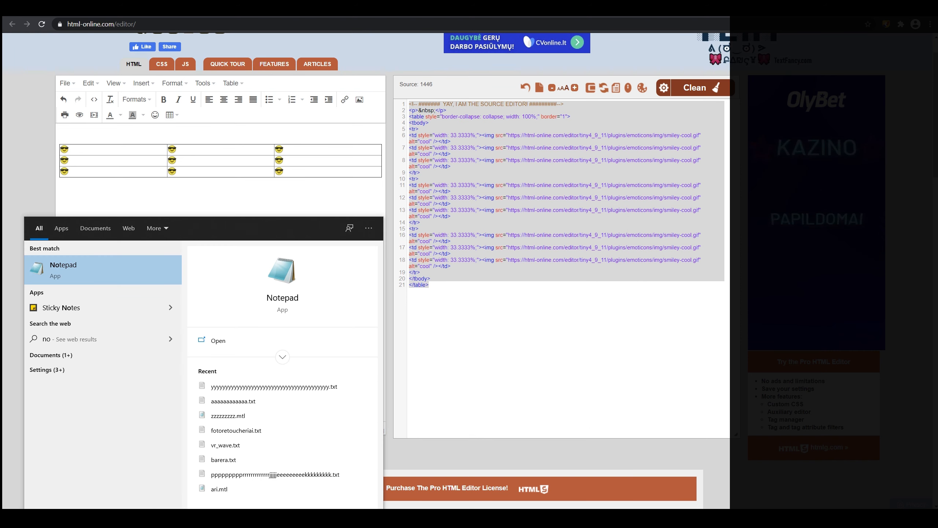
key("Return")
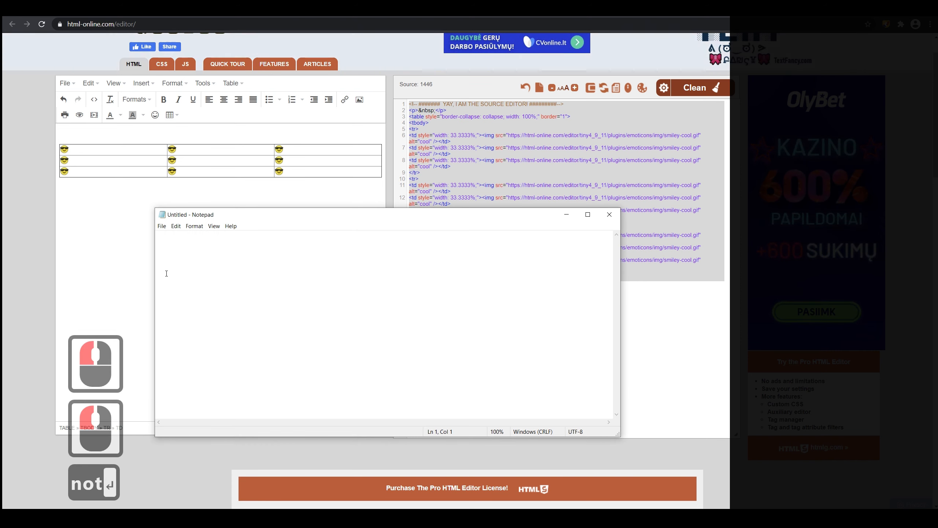
key("ctrl")
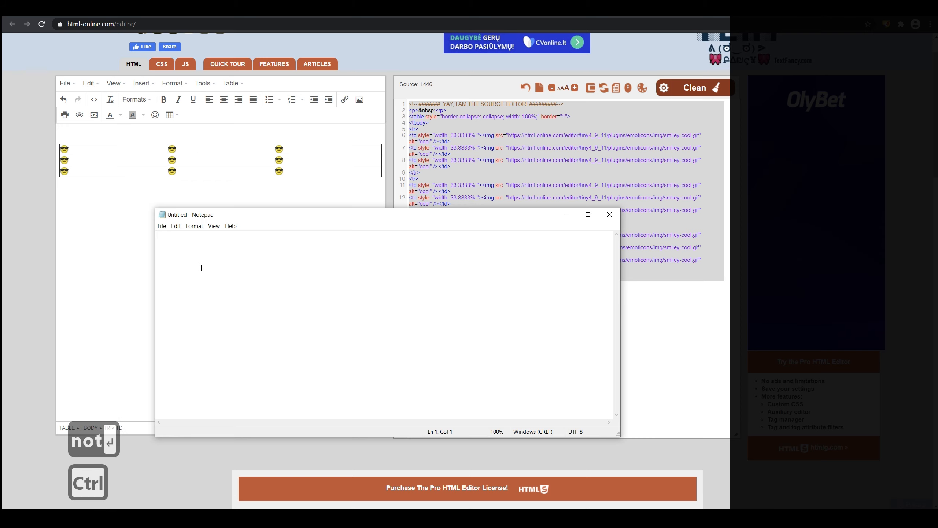
left_click(201, 268)
key("alt+F9")
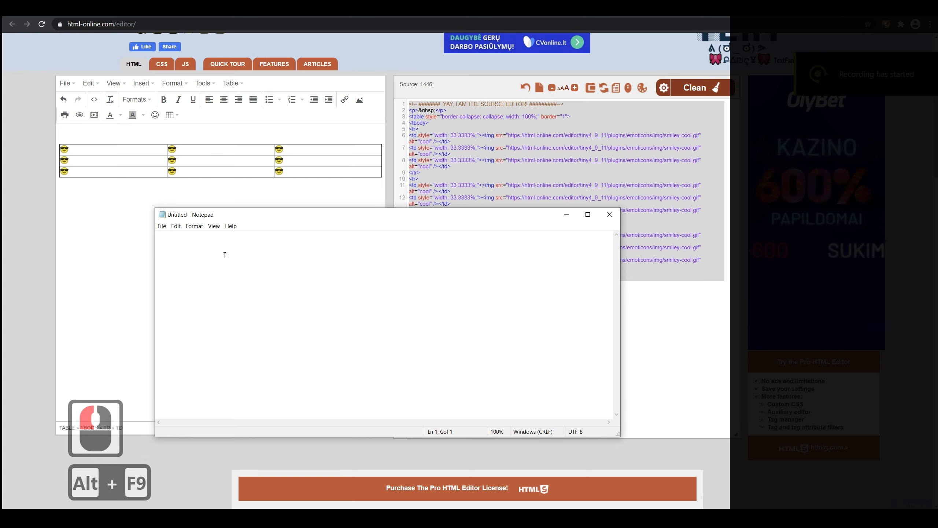
left_click(237, 269)
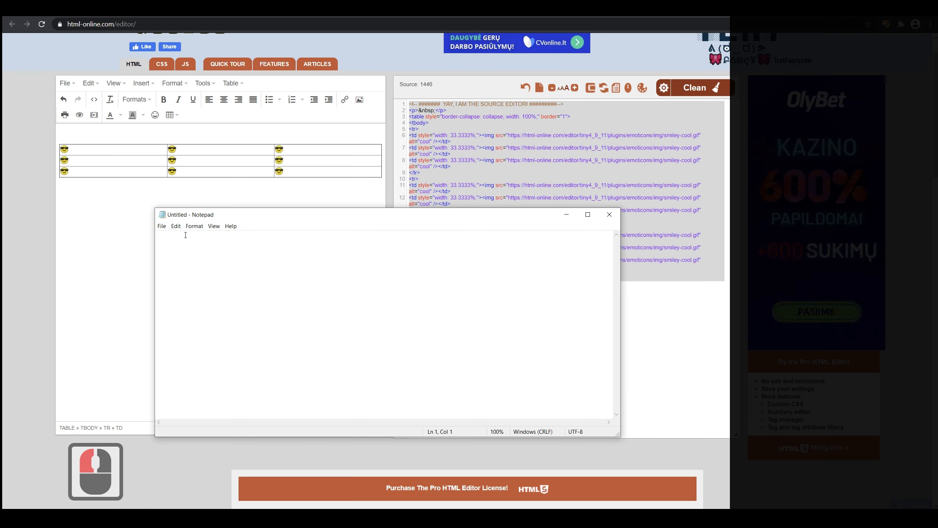
left_click(207, 247)
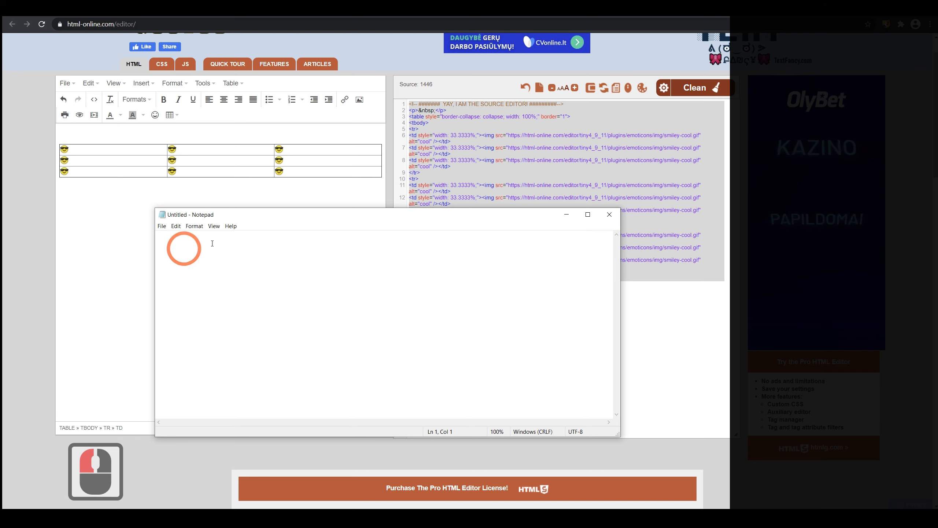
key("ctrl+v")
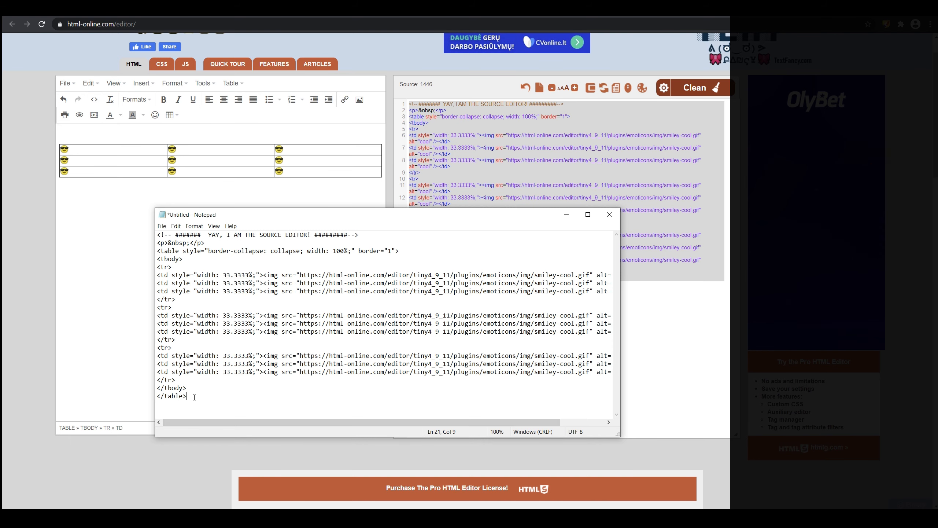
key("Return")
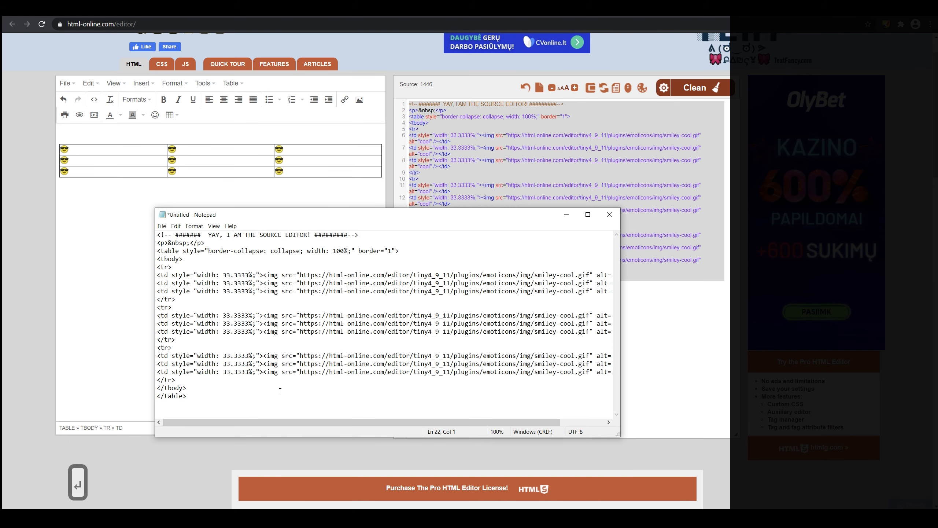
Open Microsoft Office Word 2007 and enter "vjcjhvcjhgvb" and "ckxjvbjkcvb" as two separate paragraphs in the blank document.
left_click(11, 518)
type("wo")
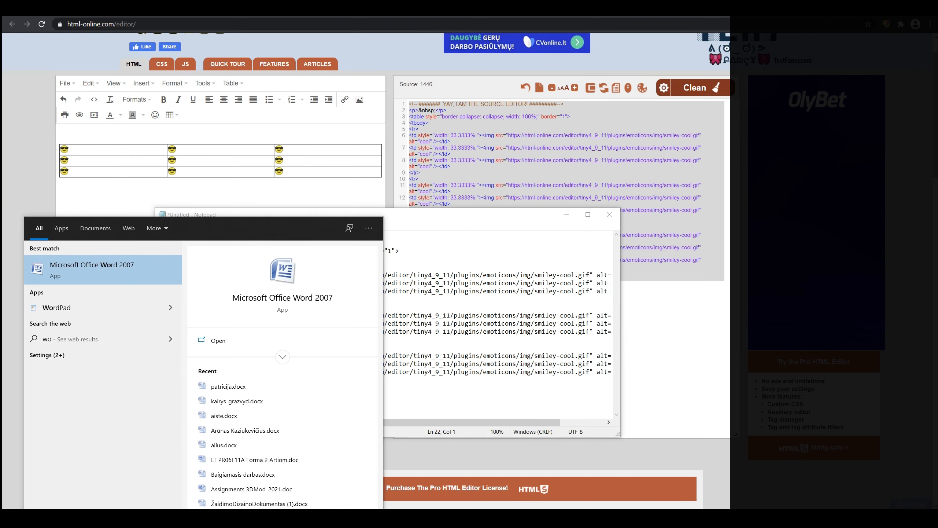
key("Return")
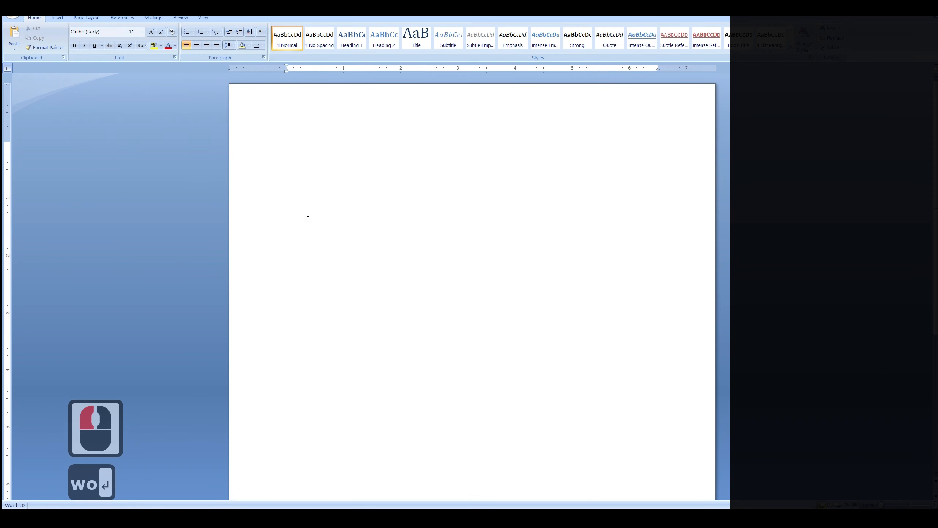
type("vjcjhvcjhgvb")
key("Return")
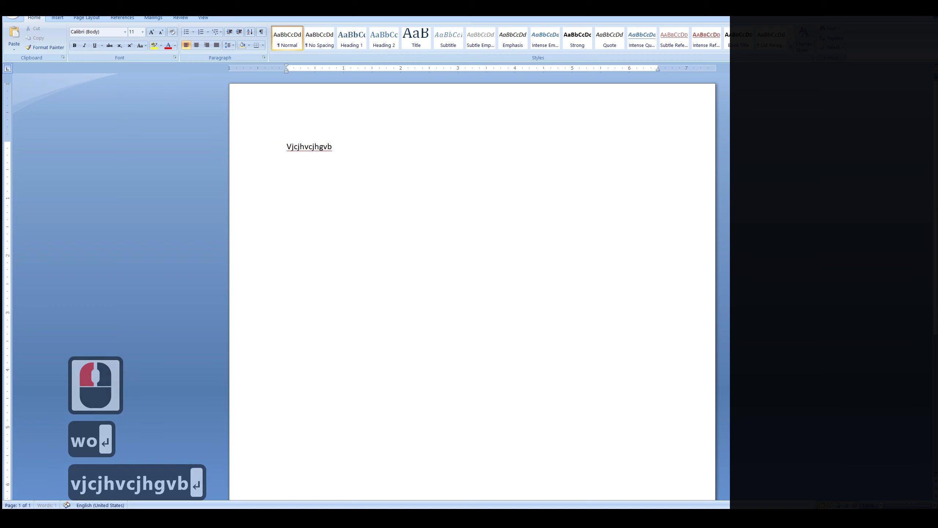
type("ckxjvbjkcvb")
key("Return")
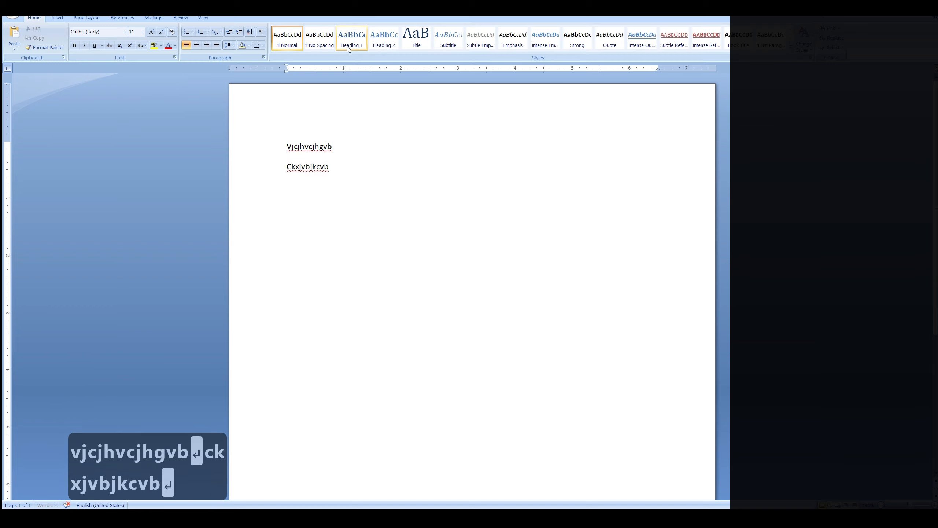
Show the Word document's formatting marks, select the paragraph mark ending the first line, and return to Notepad.
left_click(261, 32)
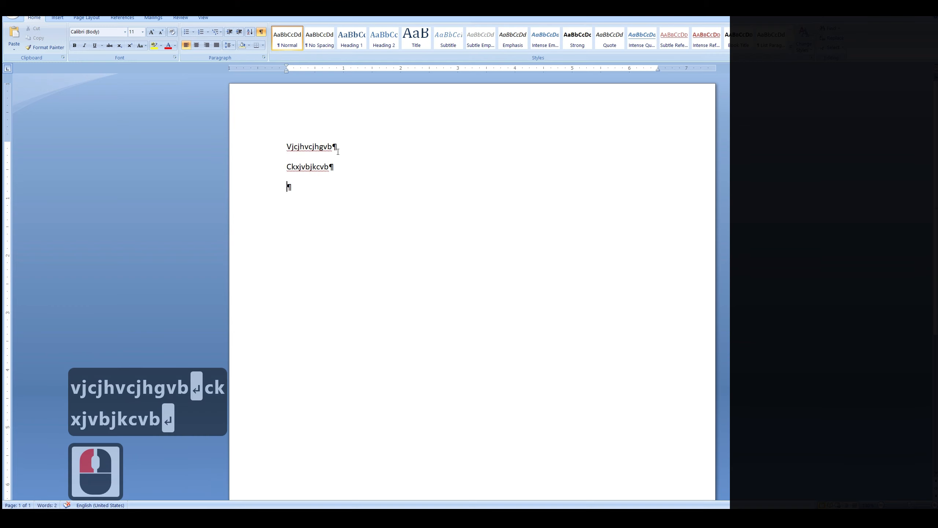
left_click_drag(339, 148, 339, 148)
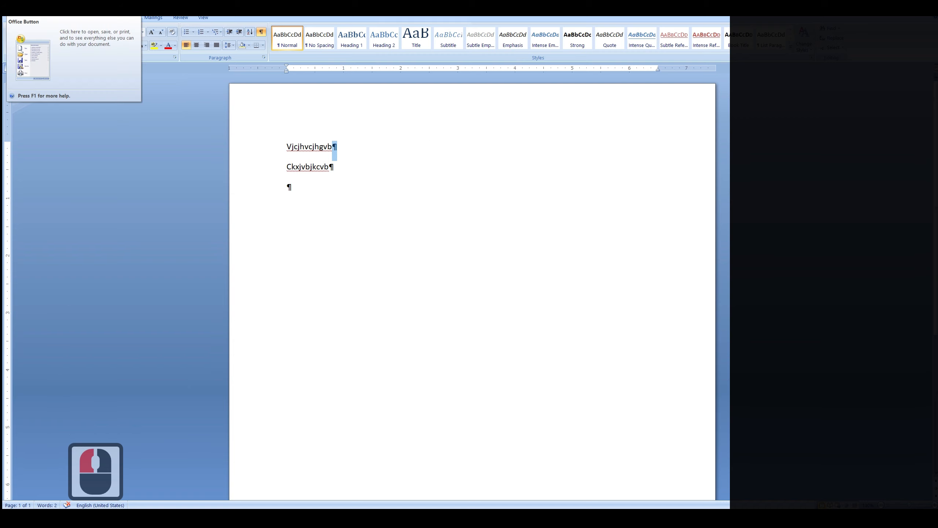
left_click(337, 147)
double_click(336, 146)
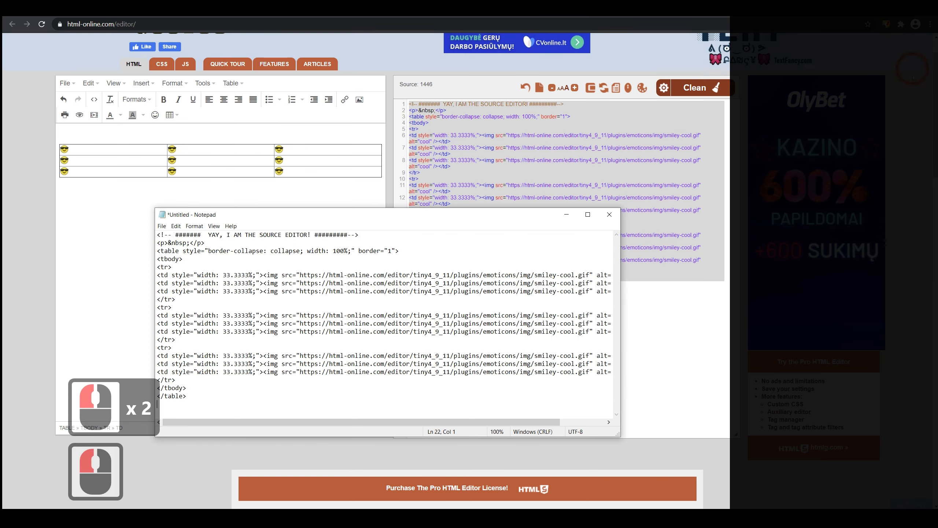
Move and enlarge the Notepad window so that the full code lines fit without being cut off.
scroll(248, 311, "up", 2)
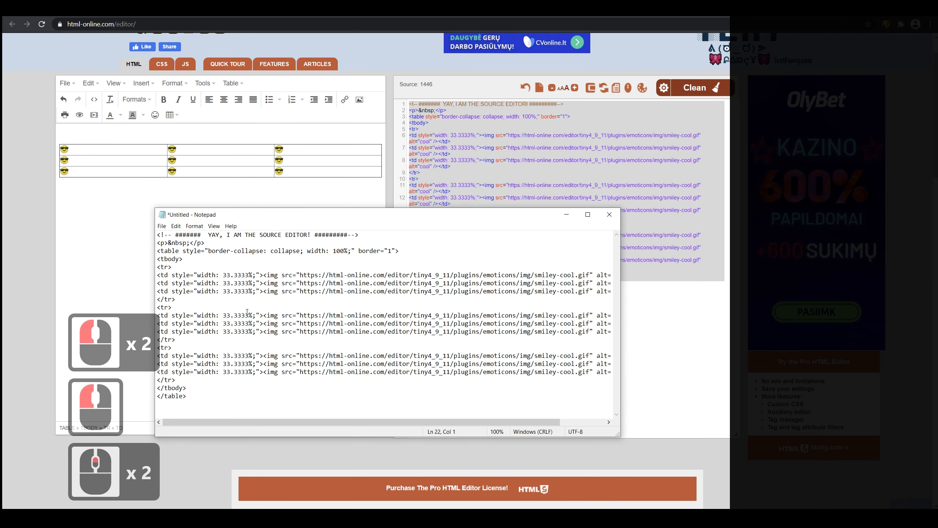
left_click(290, 283)
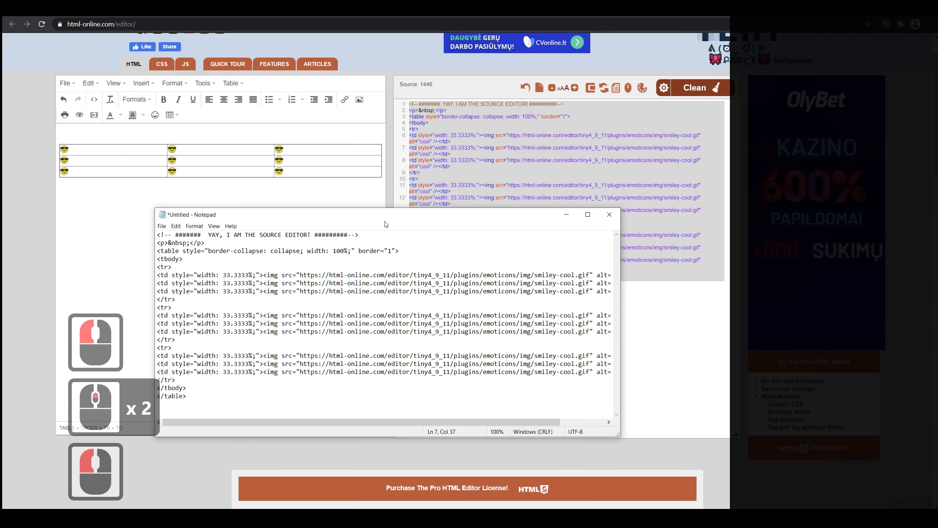
left_click_drag(386, 224, 299, 152)
left_click_drag(537, 366, 708, 408)
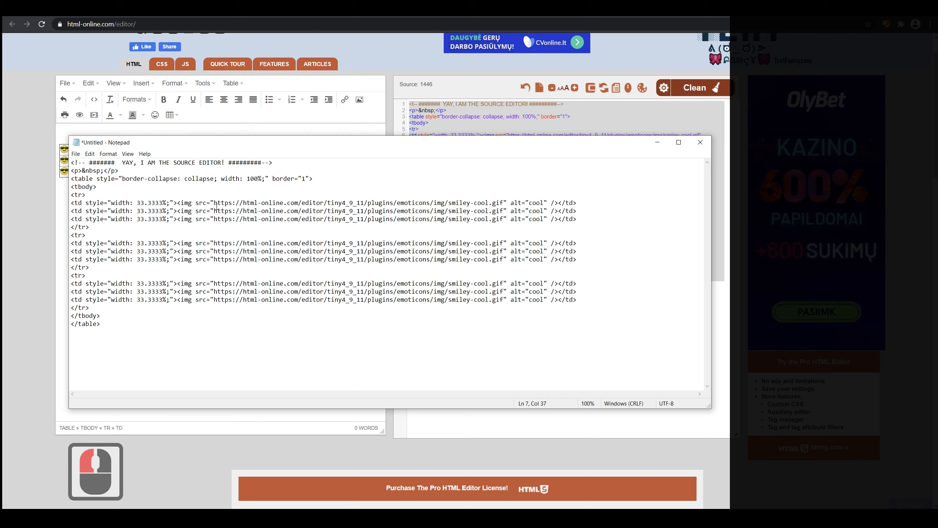
Copy the file name 1gif.gif from the New folder (2) window in File Explorer.
left_click_drag(218, 205, 504, 204)
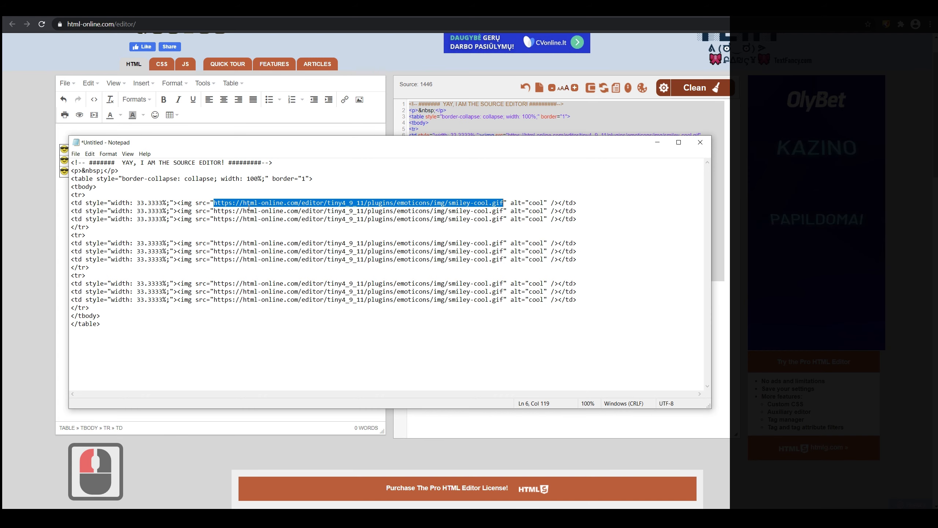
key("alt+Tab")
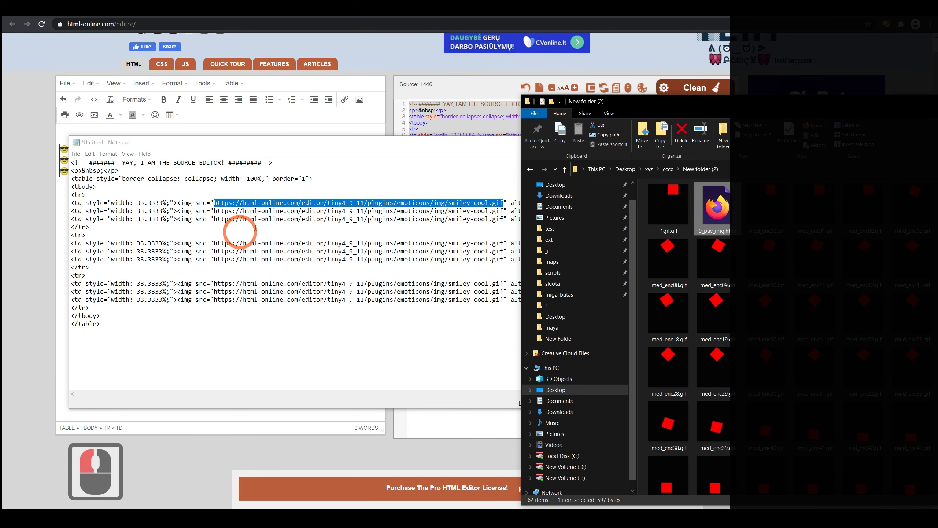
left_click(681, 210)
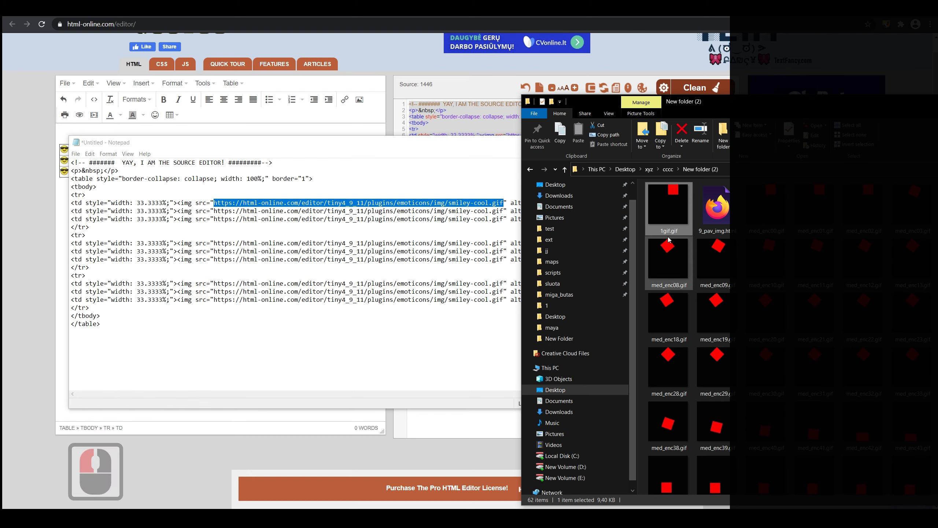
left_click(682, 231)
left_click(664, 230)
key("ctrl+c")
Back in Notepad, replace the image address in the first table cell with the copied file name 1gif.gif.
left_click(255, 195)
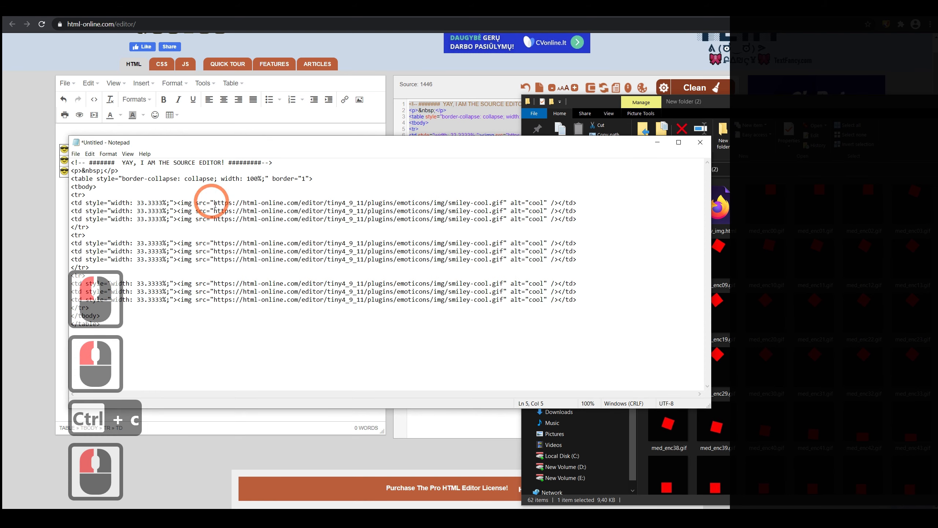
left_click_drag(214, 203, 503, 204)
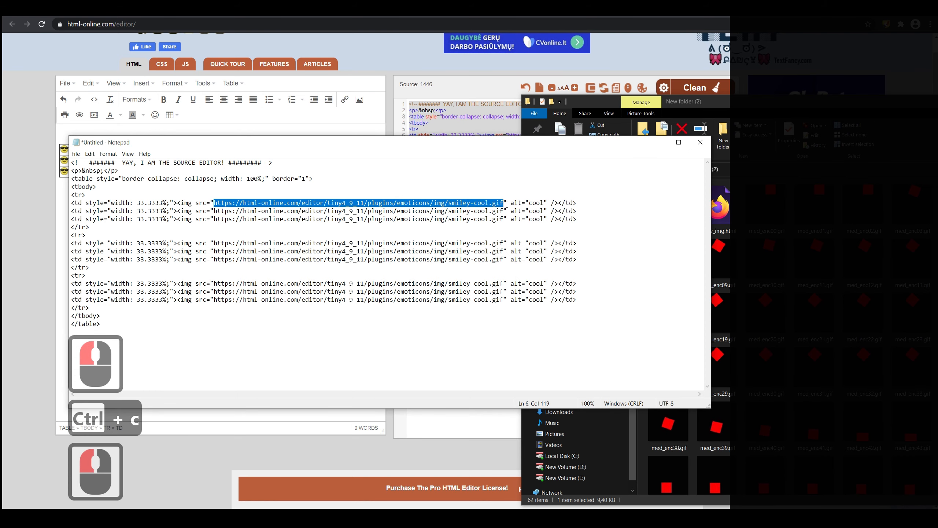
key("ctrl+v")
left_click(268, 219)
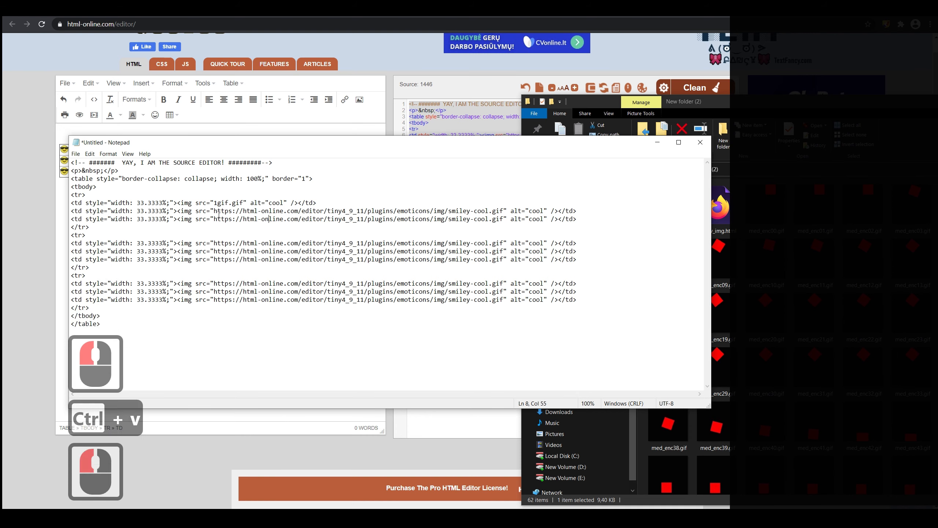
left_click_drag(215, 212, 539, 221)
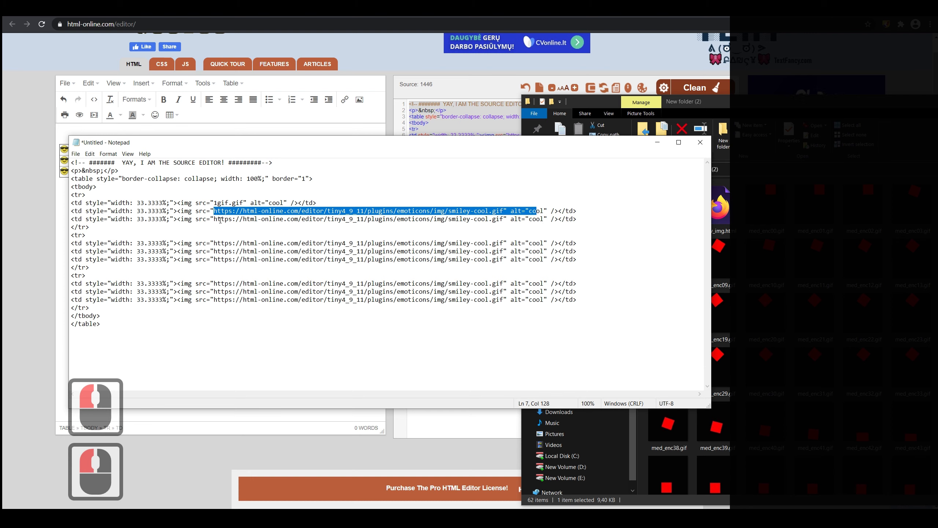
left_click(226, 203)
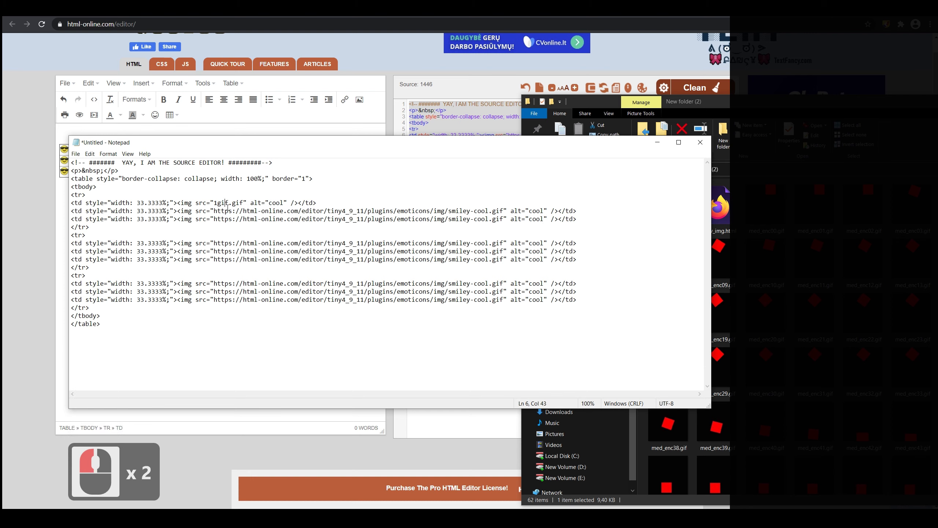
left_click_drag(214, 203, 254, 203)
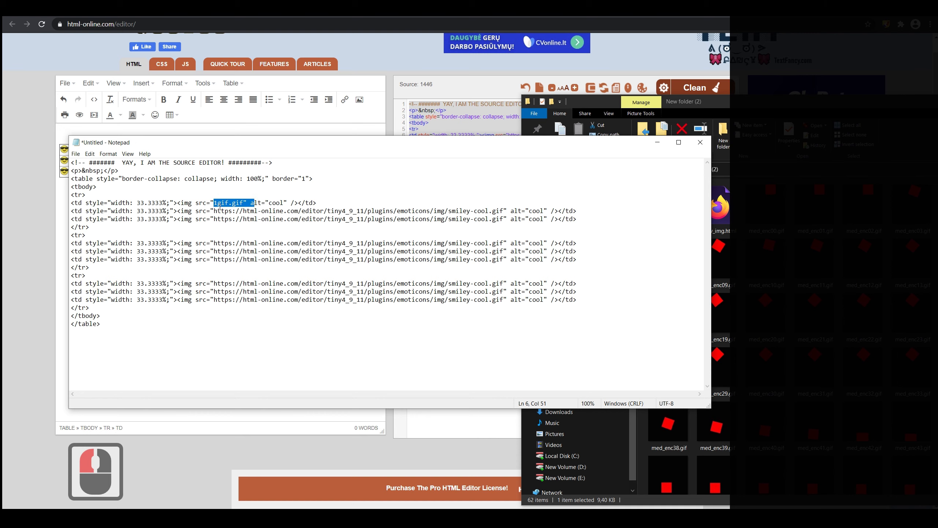
left_click(244, 203)
Start saving the code as a new file in New folder (2) and enter the name 9_paveiksliukai_images.
left_click(77, 155)
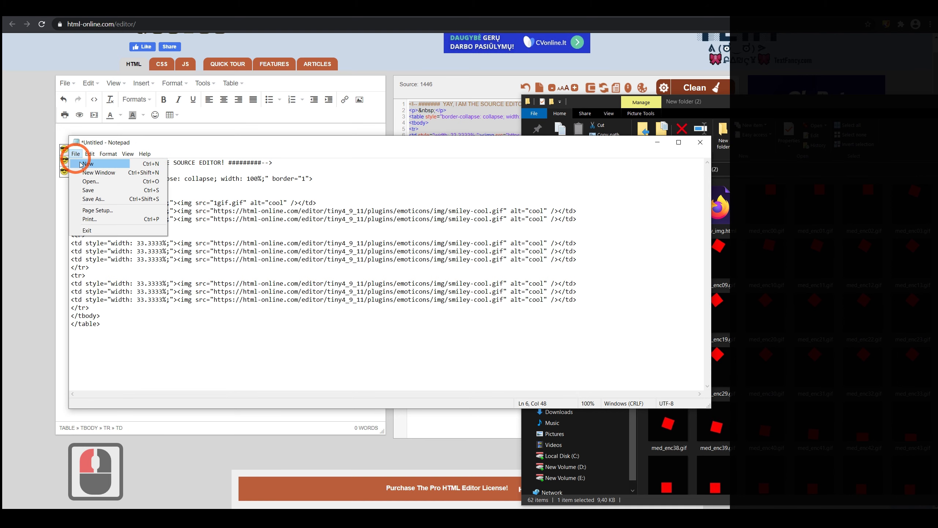
left_click(89, 199)
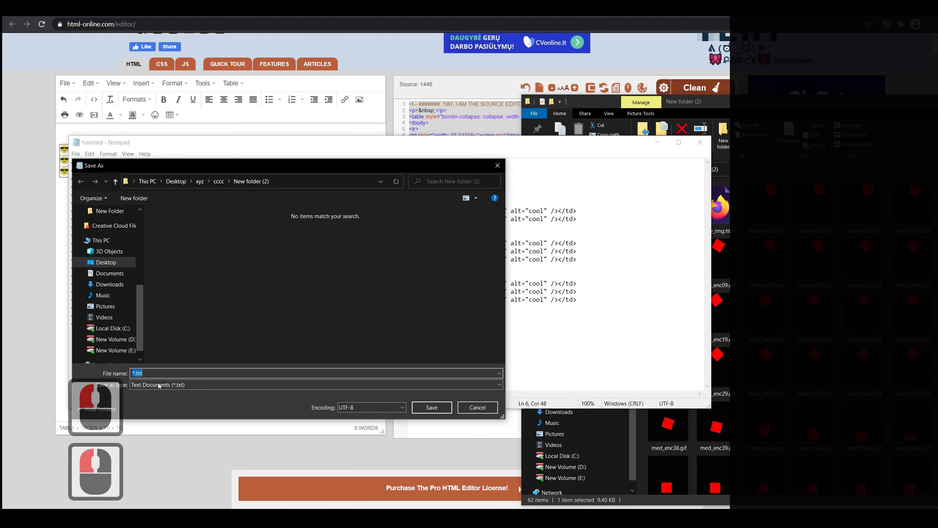
left_click(161, 372)
type("9")
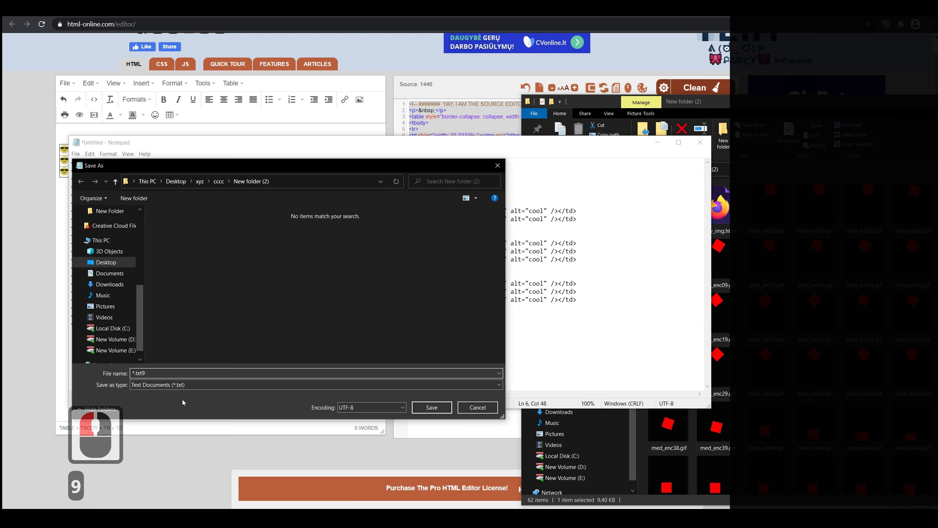
key("BackSpace")
key("BackSpace")
key("BackSpace")
key("BackSpace")
key("BackSpace")
key("BackSpace")
type("9")
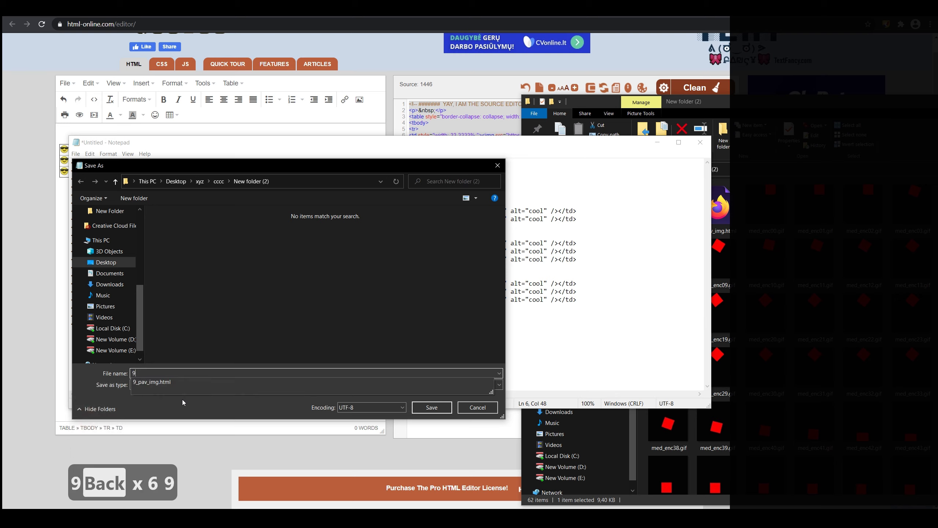
type("_")
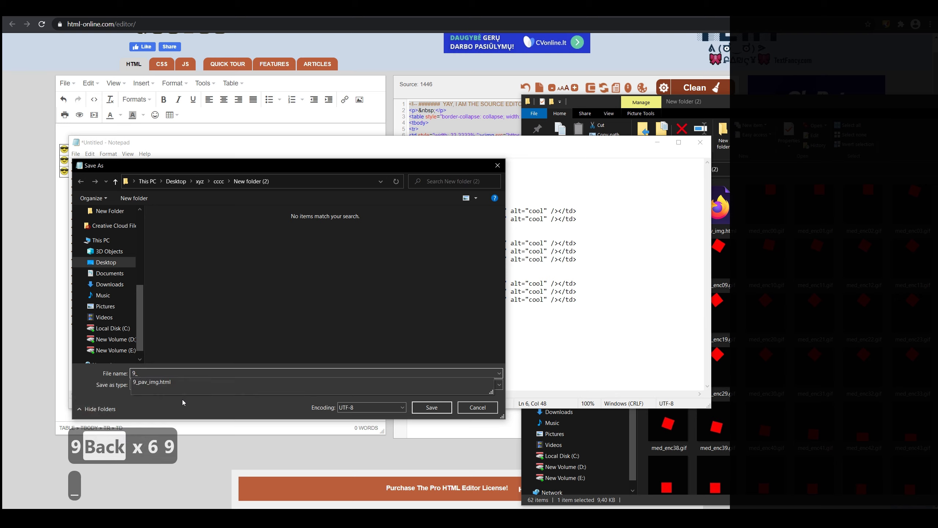
type("paveiksli")
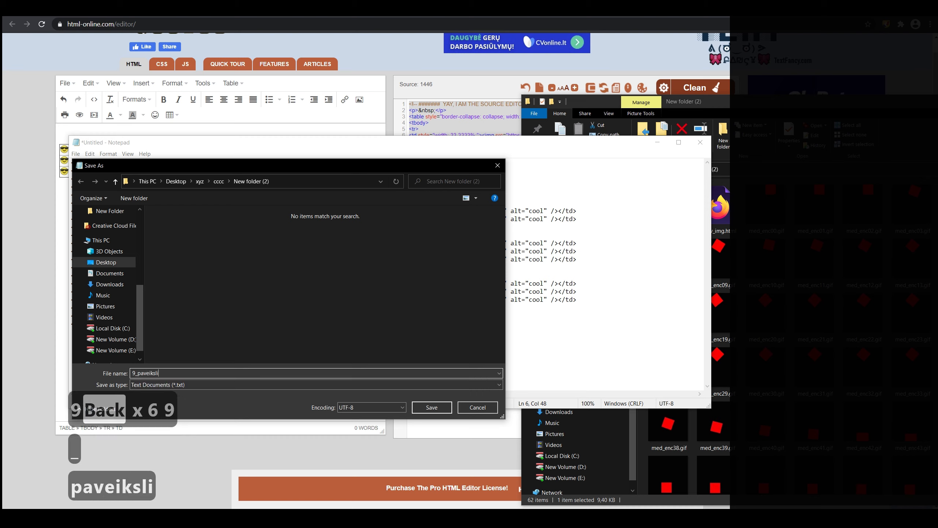
type("ukai_i")
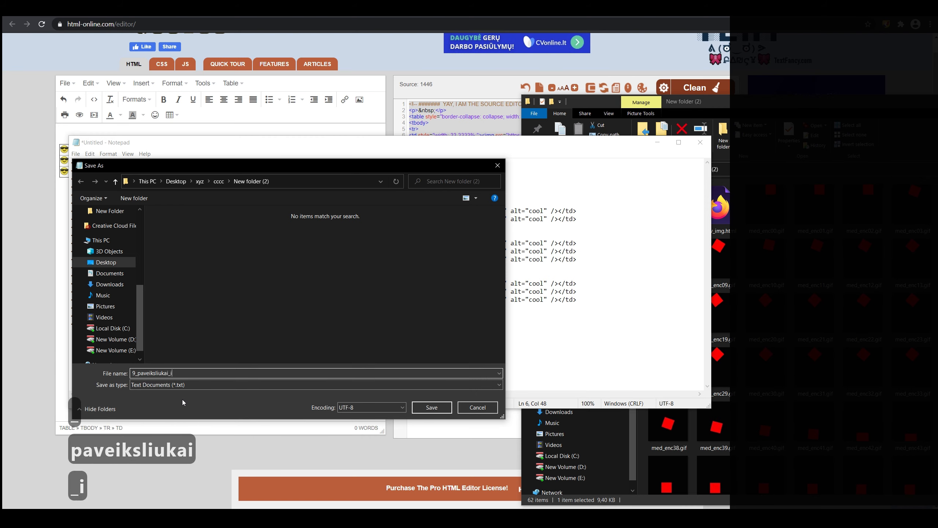
type("mages")
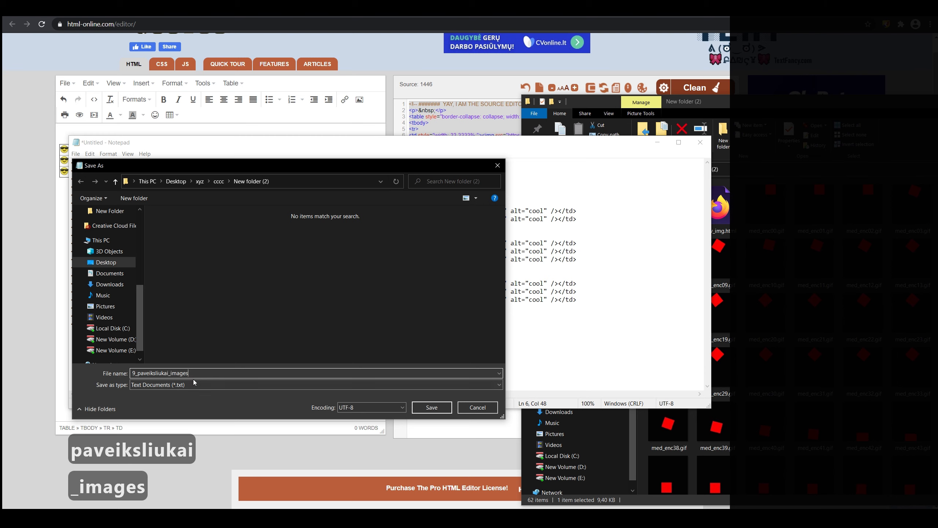
Set the save type to All Files, add the extension .html to the file name, and save the document.
left_click(195, 384)
left_click(201, 401)
left_click(208, 379)
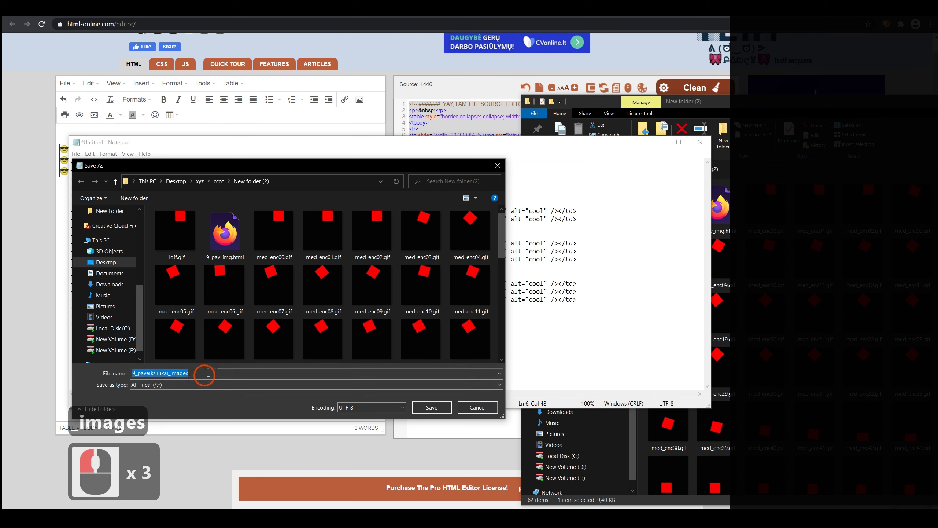
left_click(188, 374)
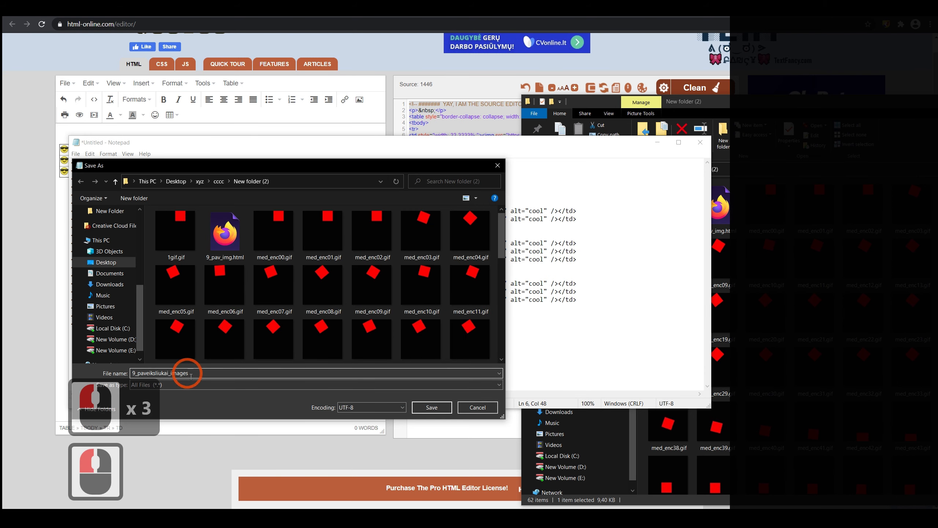
type(".htm")
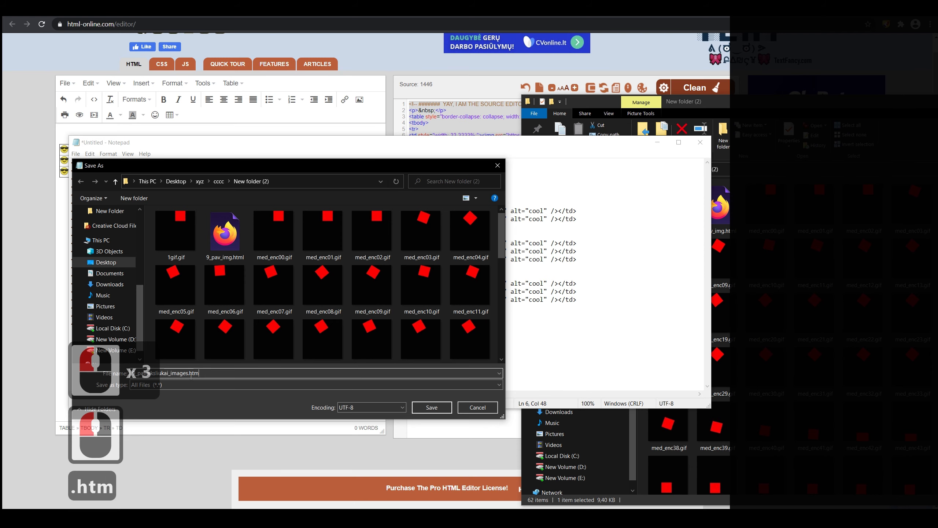
type("l")
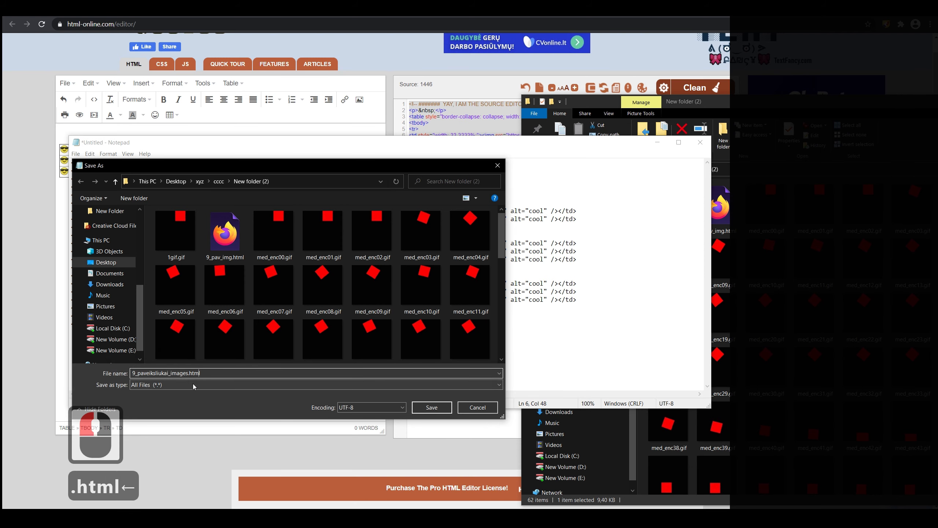
left_click(431, 407)
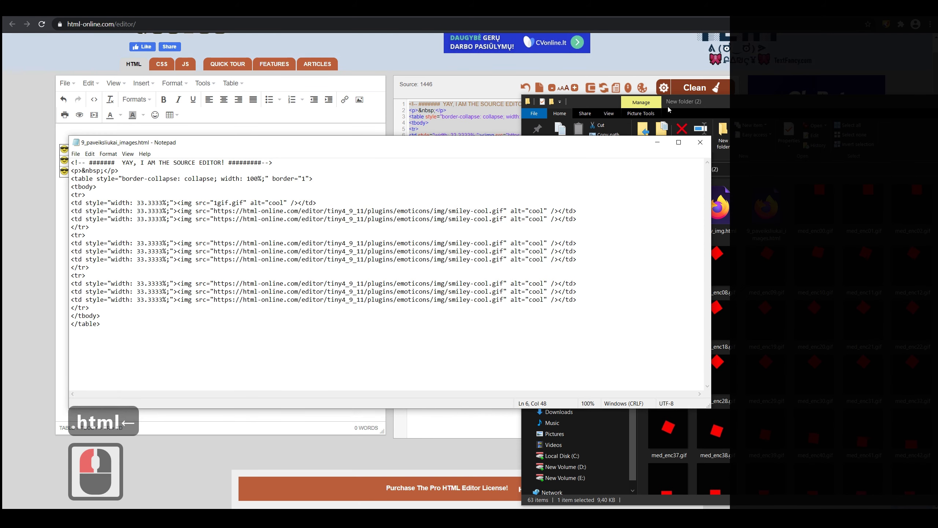
In File Explorer, delete the old 9_pav_img.html and open 9_paveiksliukai_images.html in the browser.
left_click(577, 15)
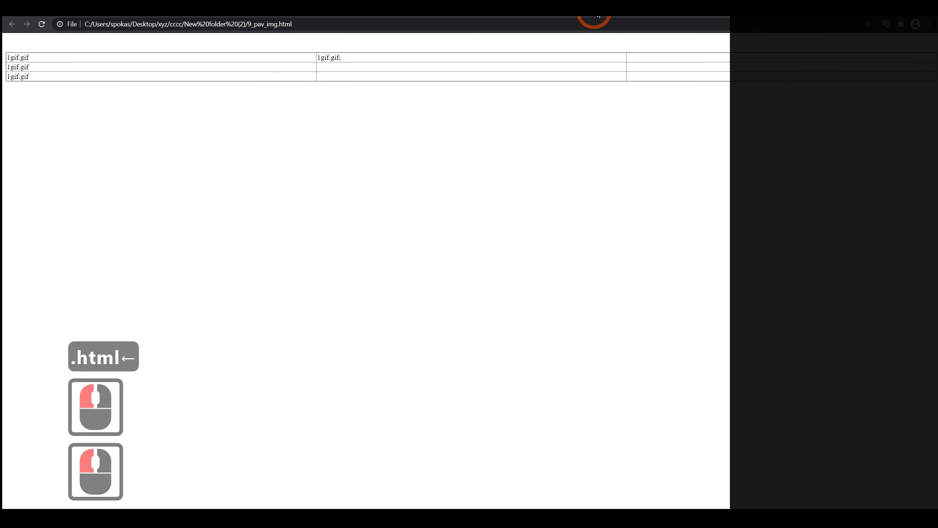
left_click(642, 16)
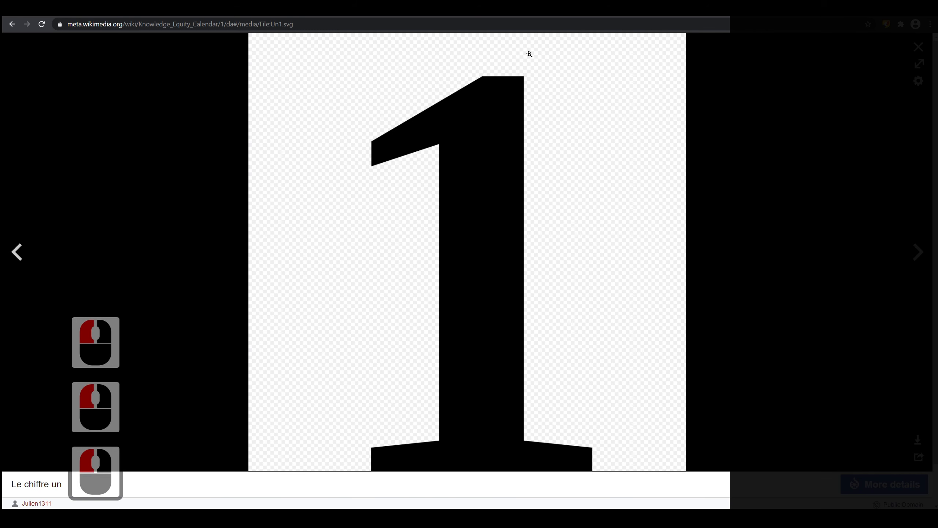
left_click(589, 519)
left_click(588, 519)
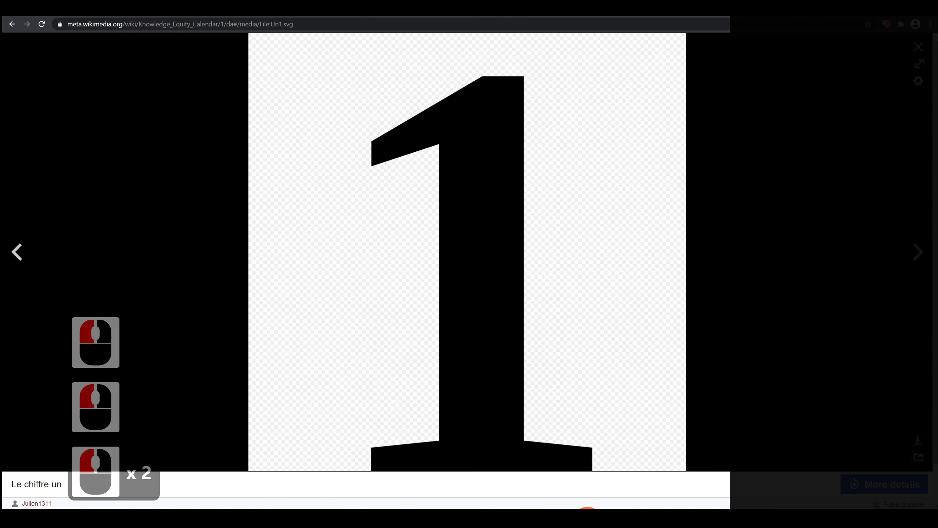
left_click(488, 517)
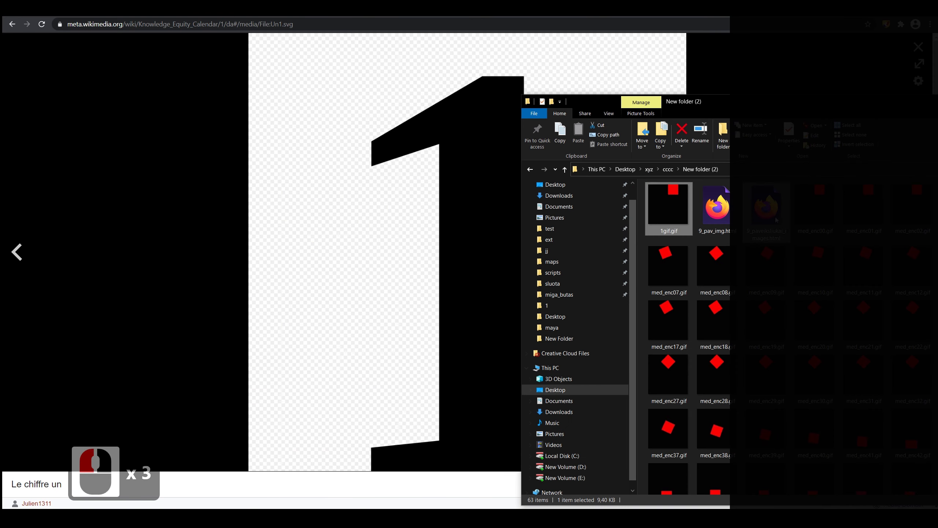
left_click(710, 229)
key("Delete")
left_click_drag(710, 229, 296, 272)
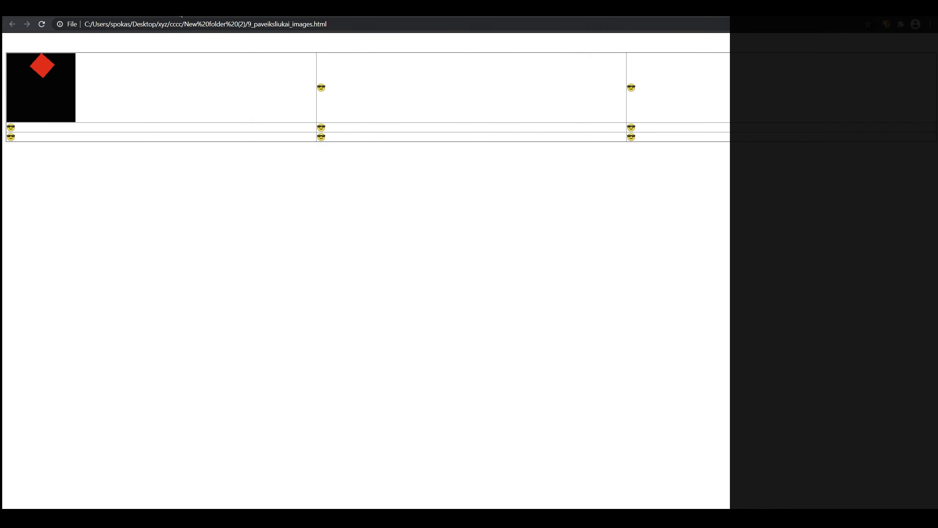
Return to the online HTML editor and shrink the table's columns and overall width to fit tightly around the emoticons.
left_click(181, 16)
left_click(227, 16)
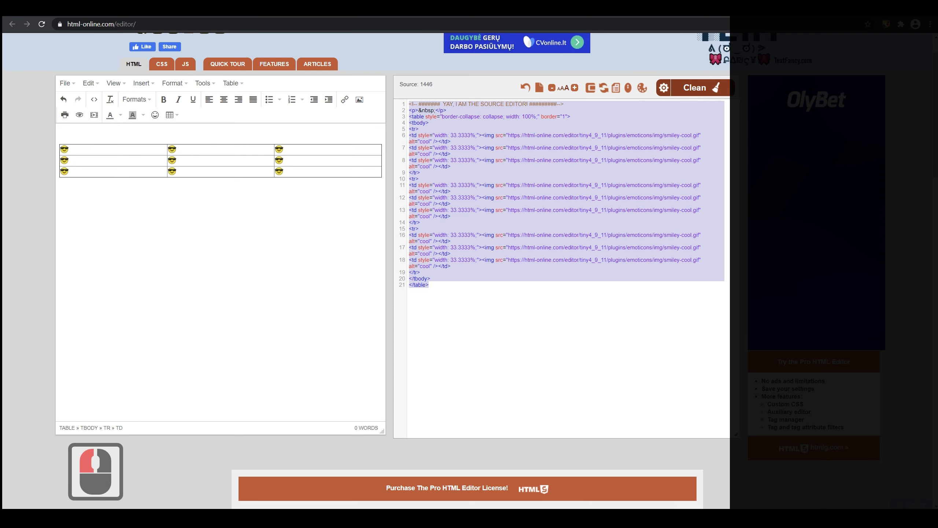
double_click(96, 151)
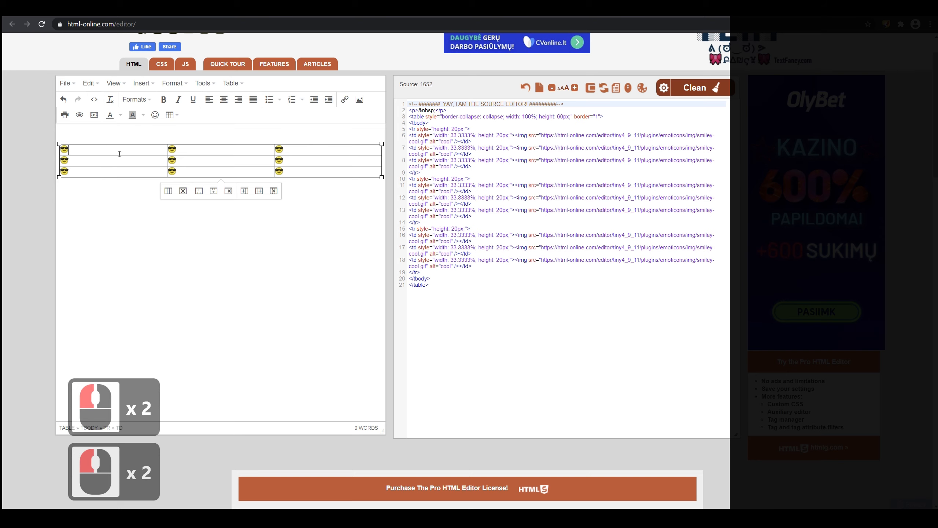
left_click_drag(167, 155, 56, 146)
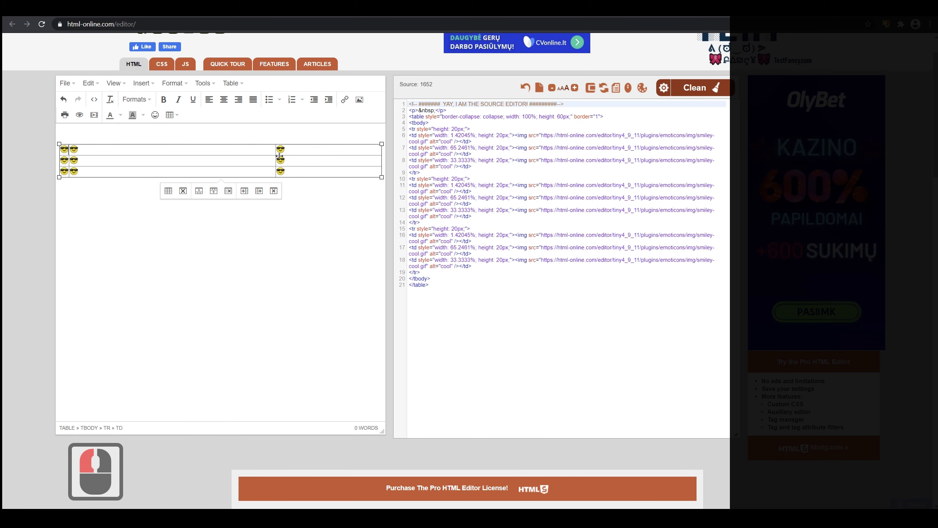
left_click_drag(280, 157, 83, 154)
left_click(184, 155)
left_click_drag(385, 159, 90, 163)
Center-align the emoticon image in the first cell of the table's first row.
double_click(64, 149)
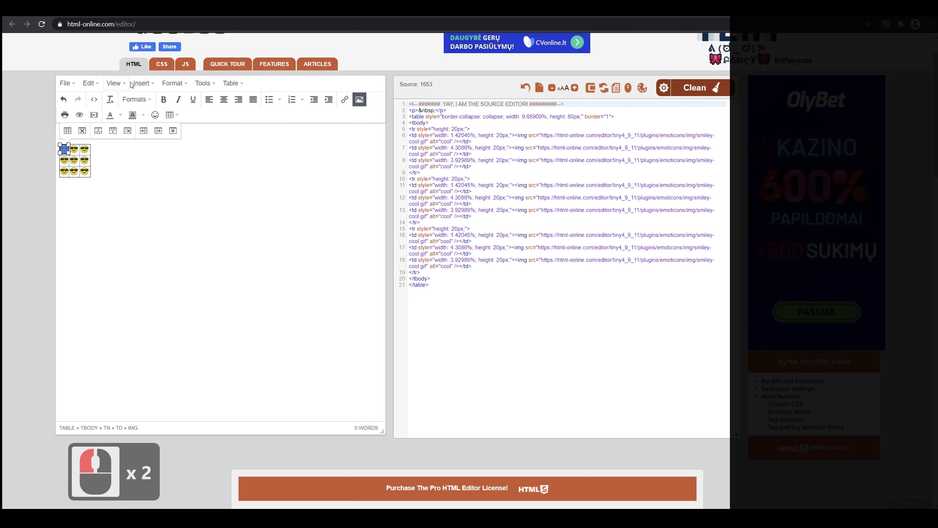
left_click(90, 83)
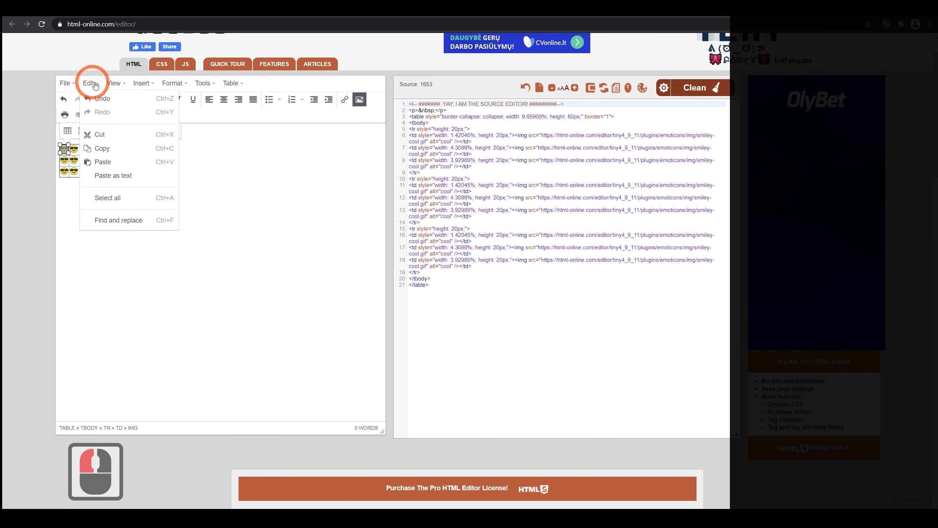
left_click(170, 84)
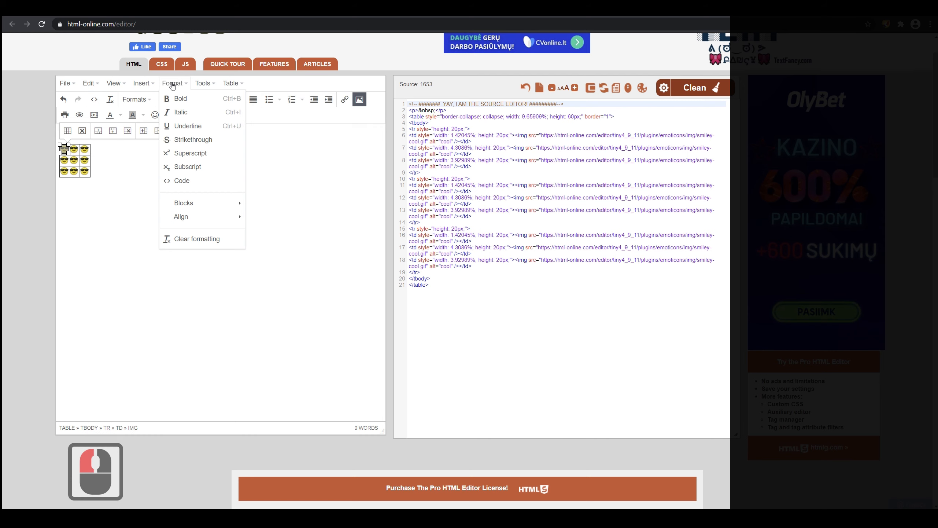
mouse_move(181, 216)
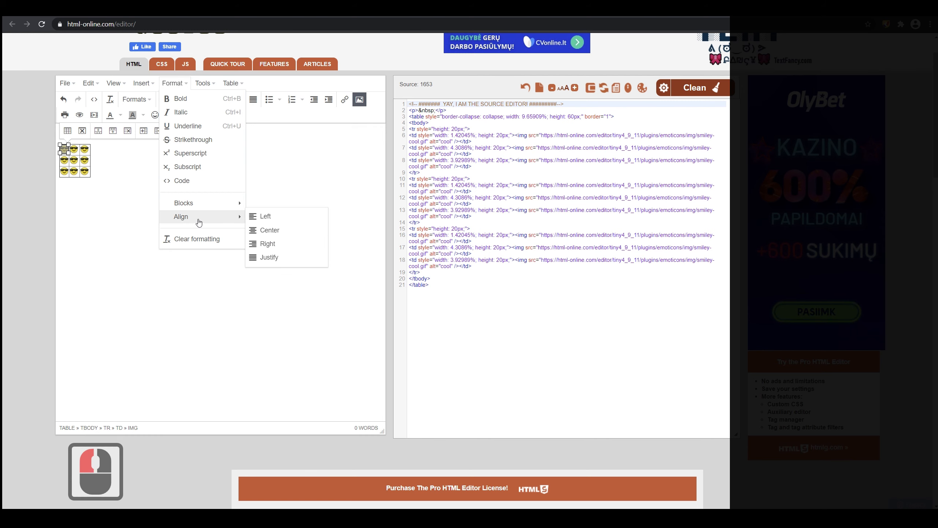
left_click(286, 232)
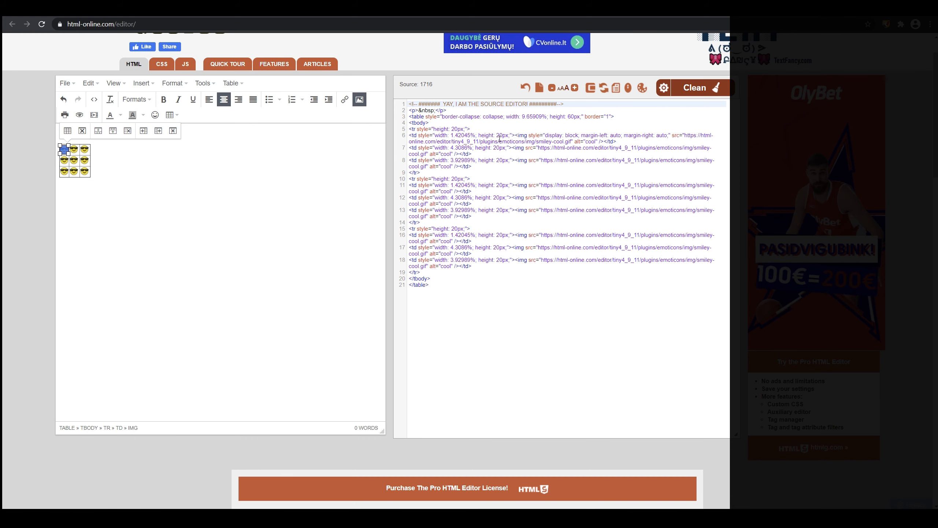
In the source code, set the height of the first table row and of its first cell to 150px.
left_click(501, 138)
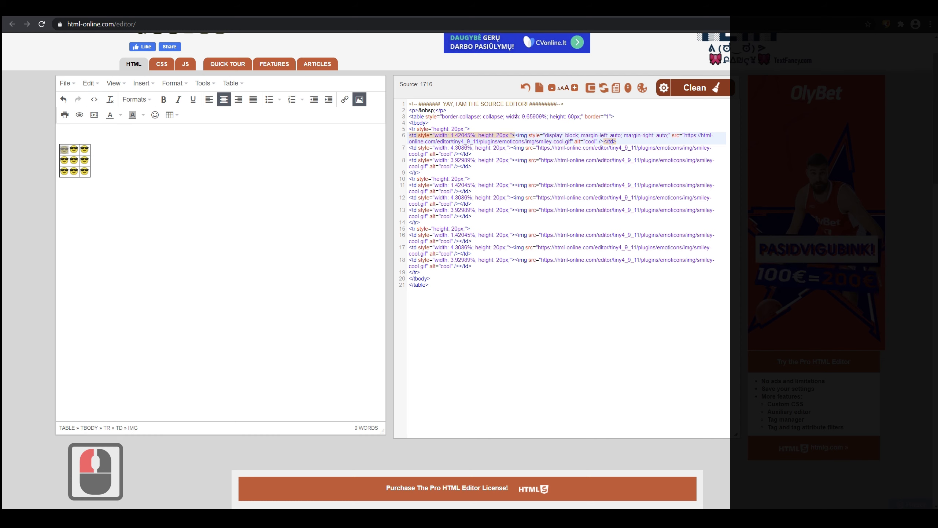
left_click_drag(452, 129, 458, 130)
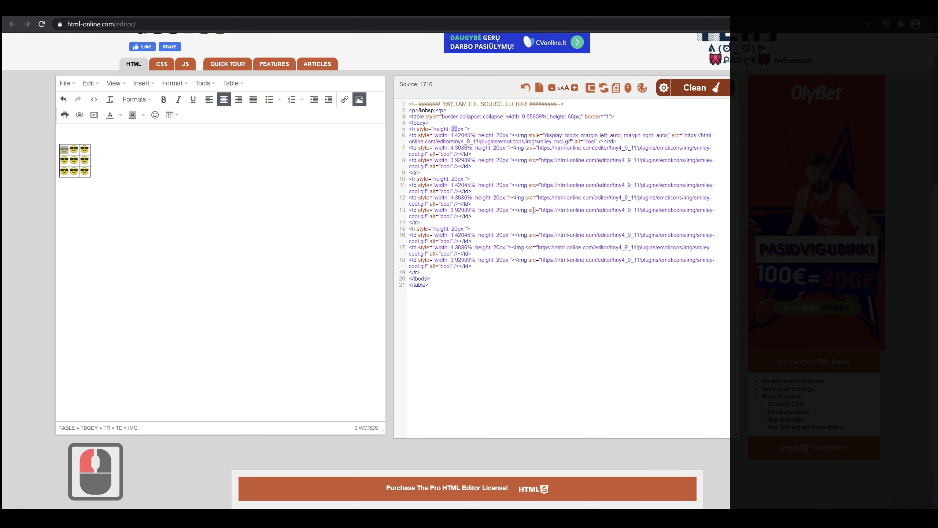
type("150")
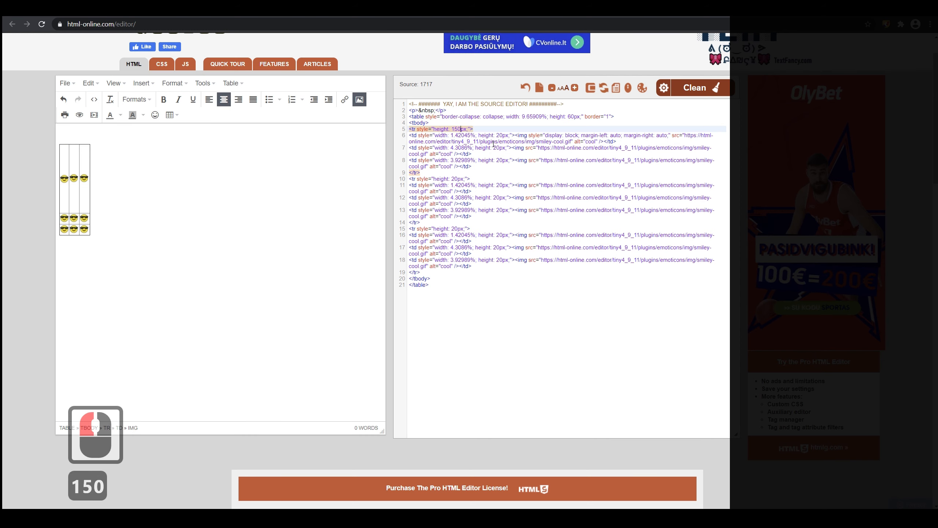
left_click_drag(496, 136, 501, 135)
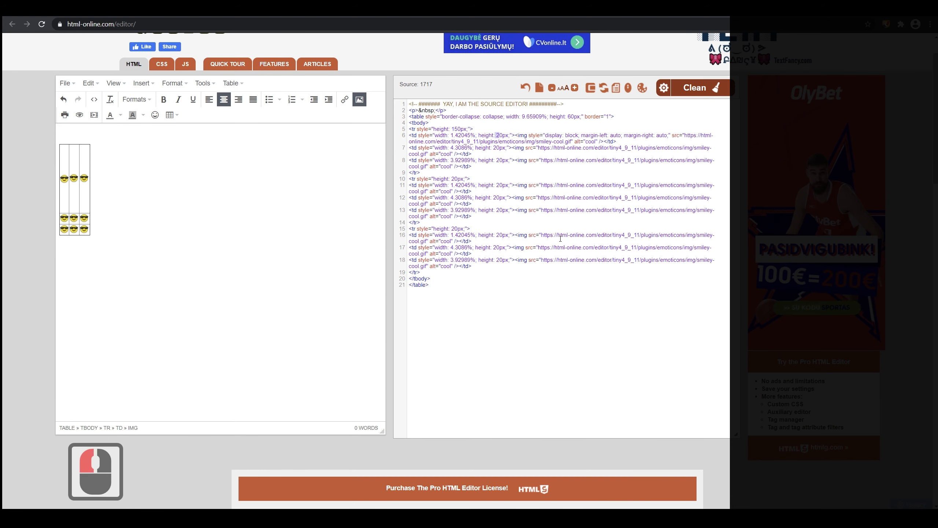
key("Left")
key("Delete")
key("Delete")
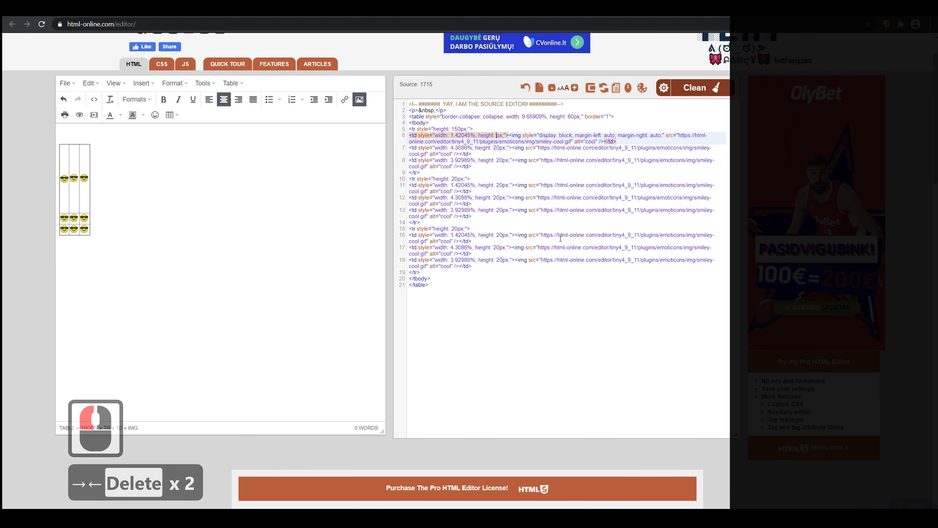
type("150")
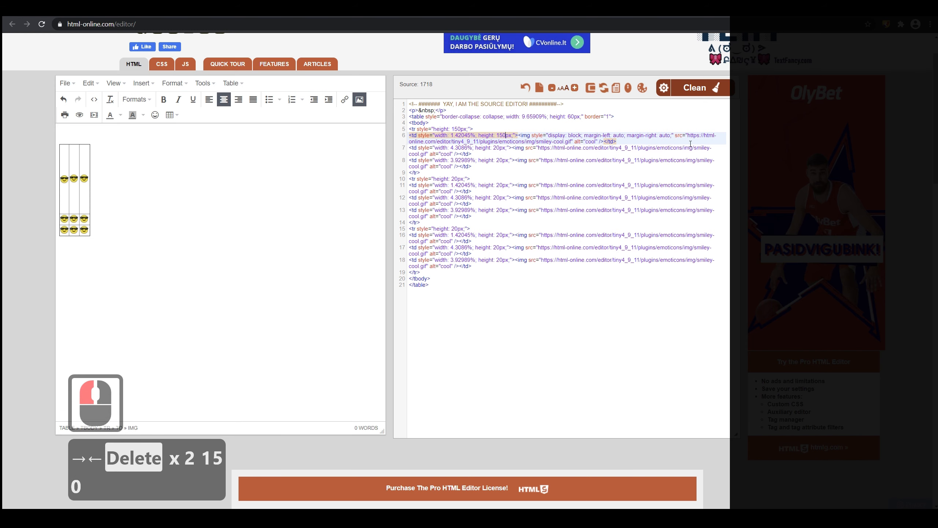
Copy the entire source code and paste it over all the code of 9_paveiksliukai_images.html in Notepad.
left_click_drag(460, 283, 395, 95)
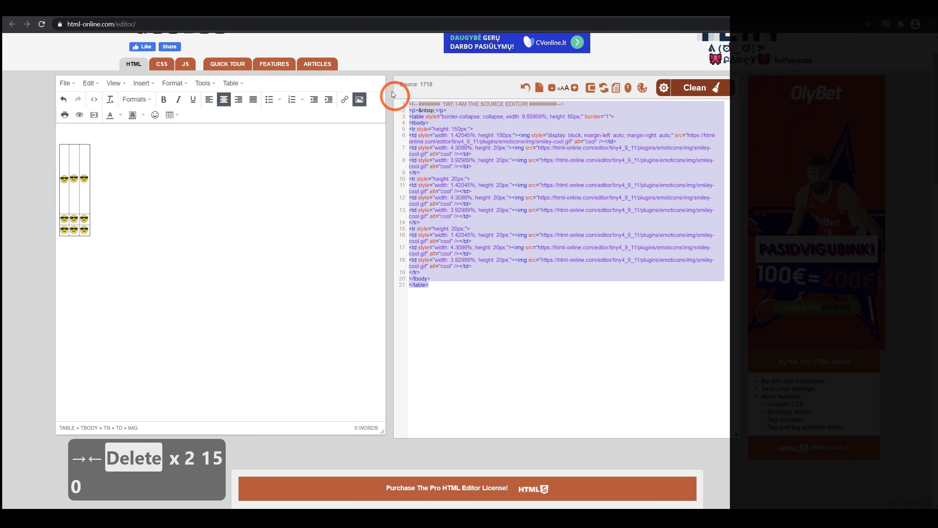
key("ctrl+c")
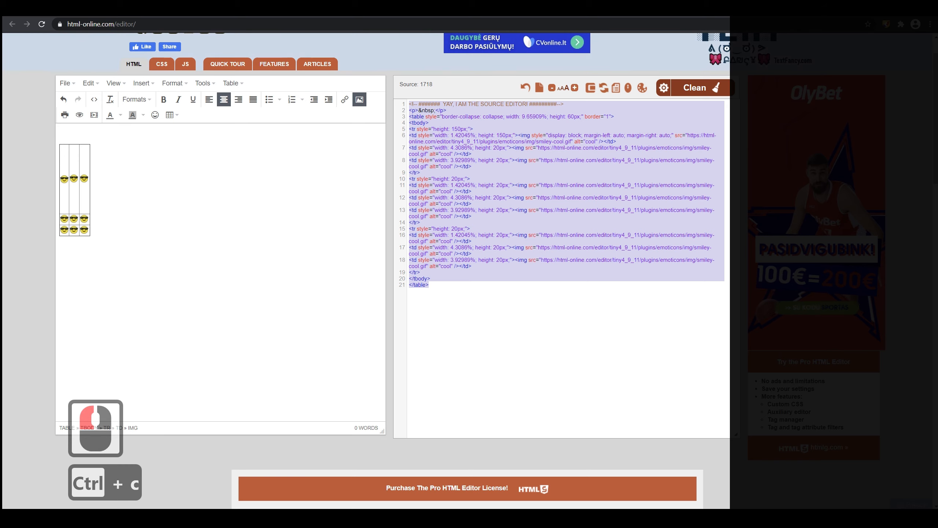
left_click(683, 515)
left_click(288, 294)
left_click(714, 512)
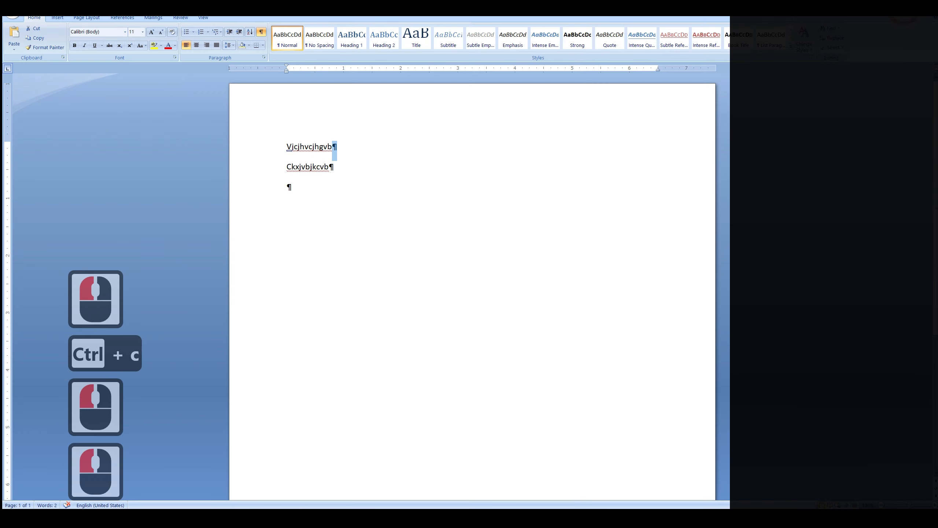
left_click(723, 8)
left_click(469, 282)
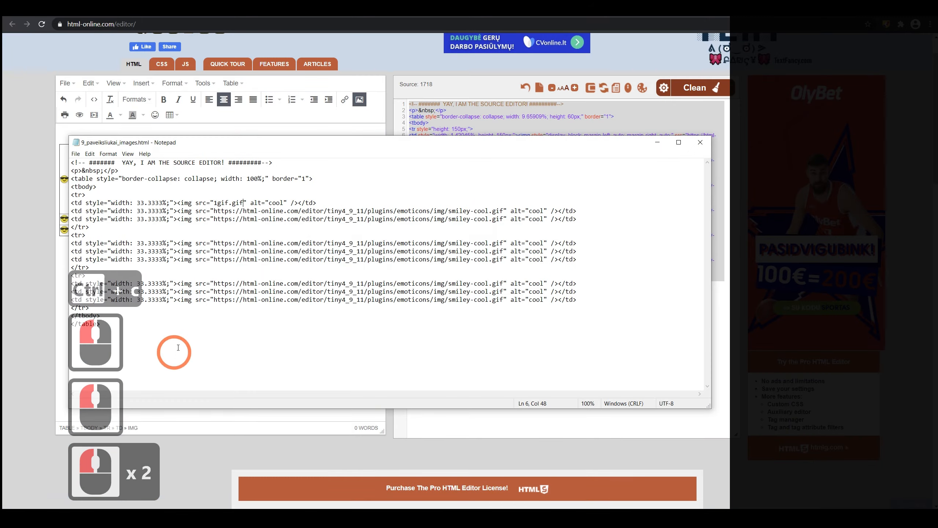
left_click_drag(100, 254, 21, 122)
key("ctrl+v")
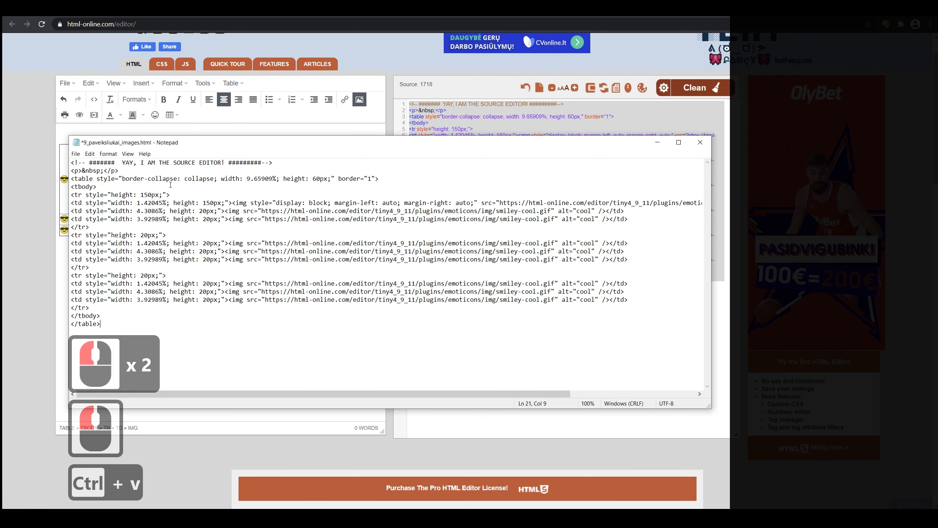
In File Explorer, copy the full file name 1gif.gif of the exported GIF in New folder (2).
left_click(862, 433)
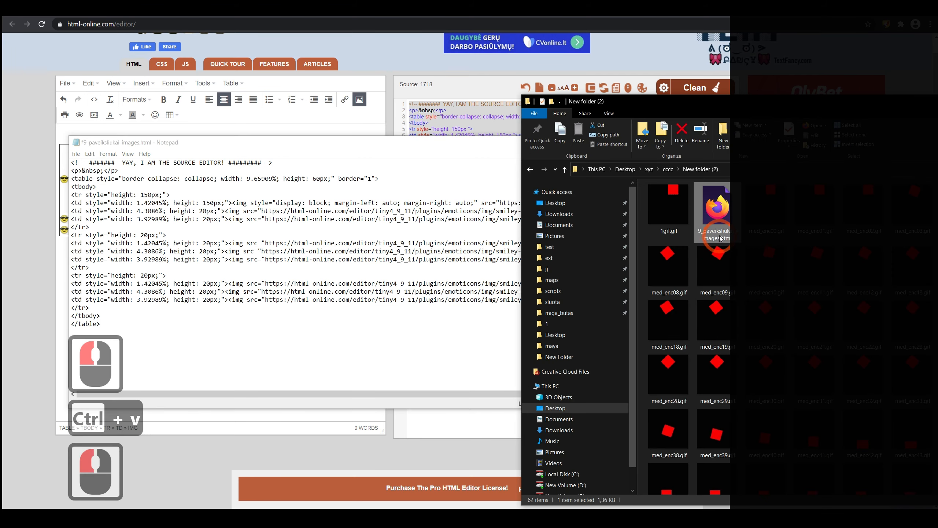
left_click(669, 240)
double_click(673, 236)
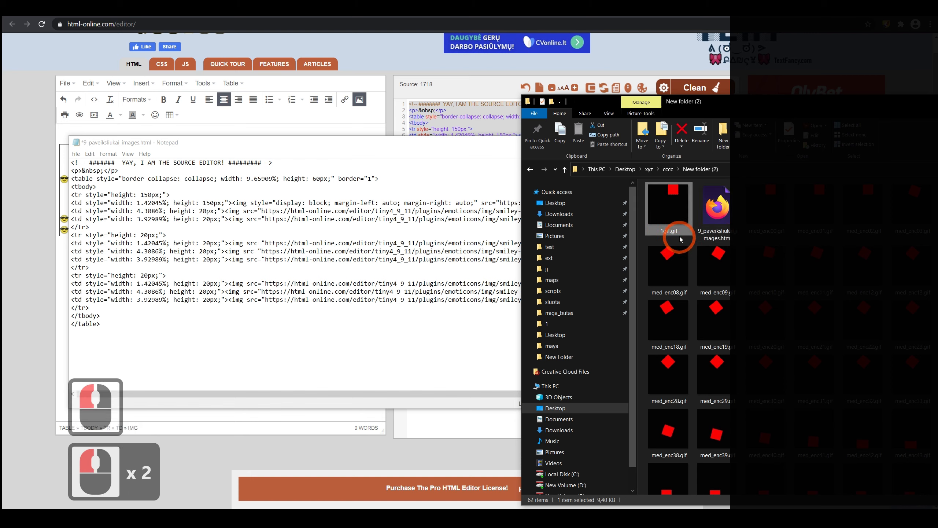
left_click(676, 234)
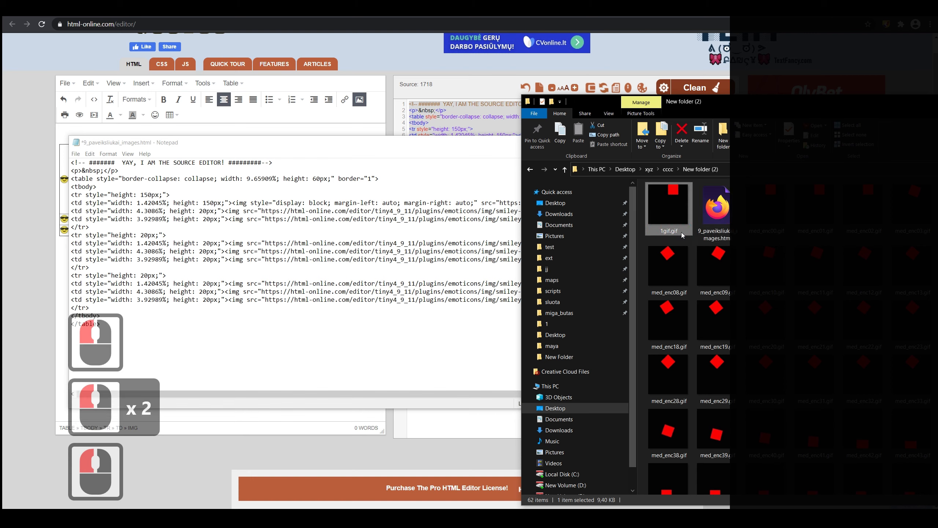
left_click(682, 231)
left_click(682, 231)
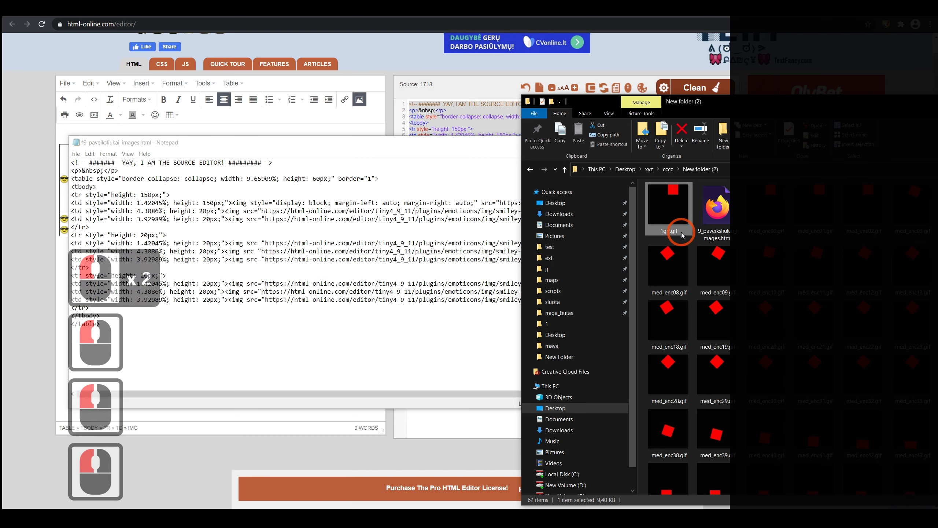
triple_click(671, 232)
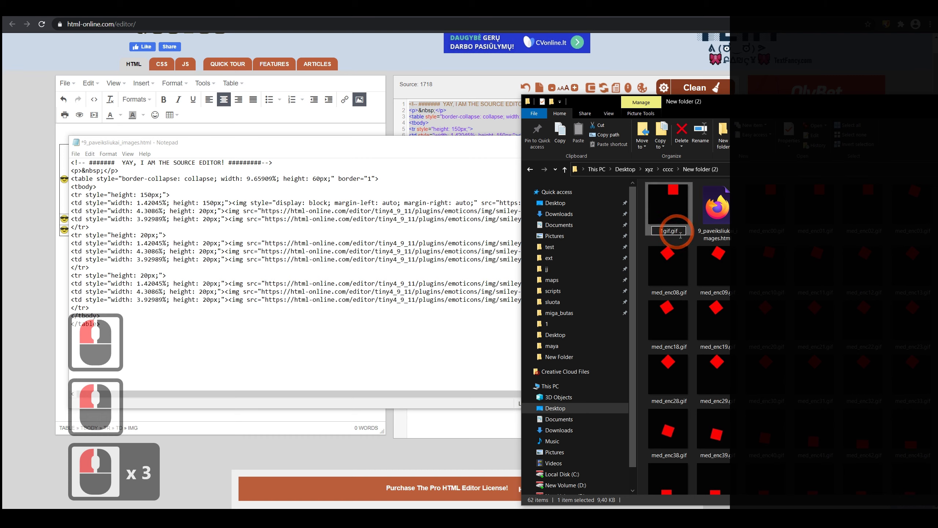
left_click(611, 232)
key("ctrl+c")
Back in Notepad, replace the three emoticon image addresses in the first table row with 1gif.gif.
left_click(196, 185)
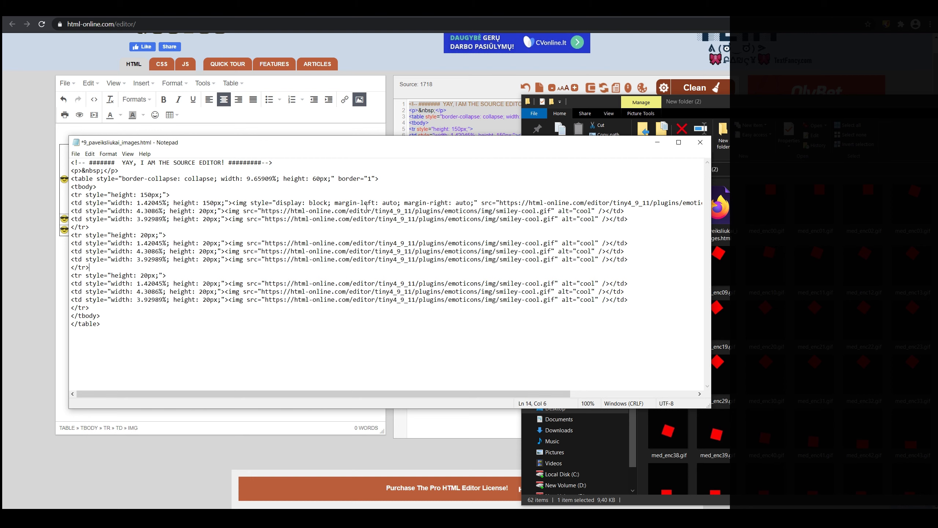
double_click(367, 204)
left_click_drag(499, 203, 702, 203)
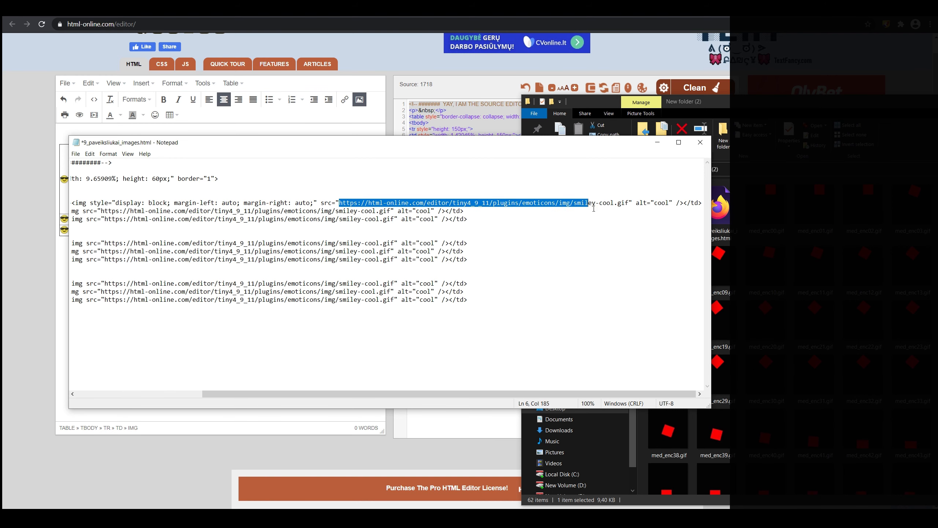
left_click(385, 200)
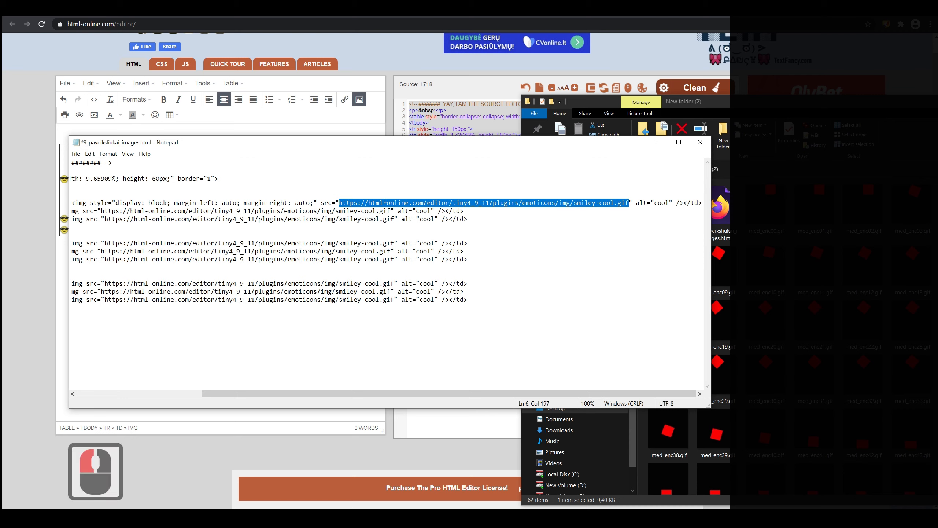
key("ctrl+v")
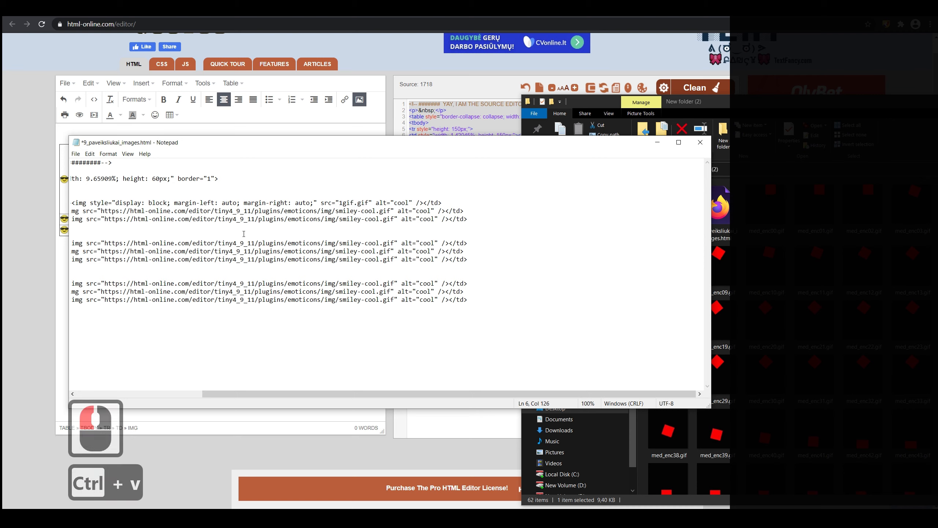
left_click_drag(102, 212, 388, 214)
key("ctrl+v")
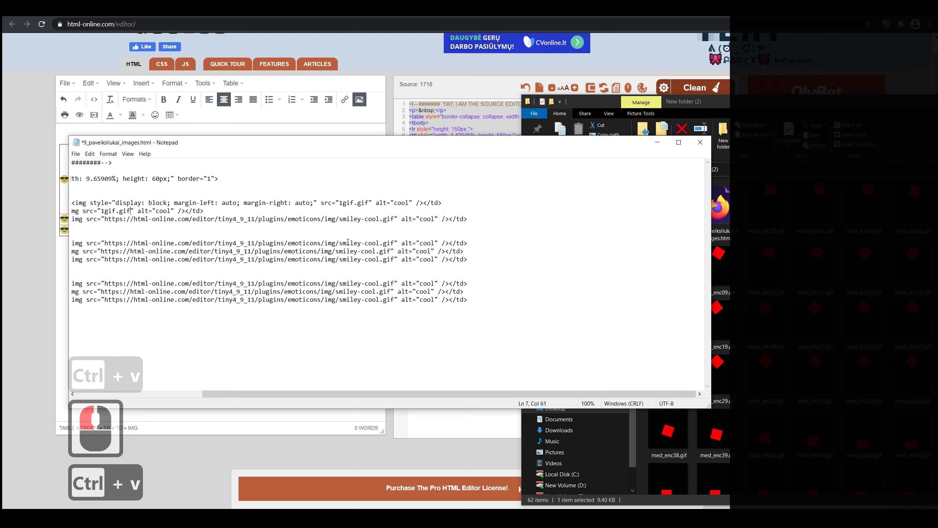
left_click_drag(107, 222, 394, 220)
key("ctrl+v")
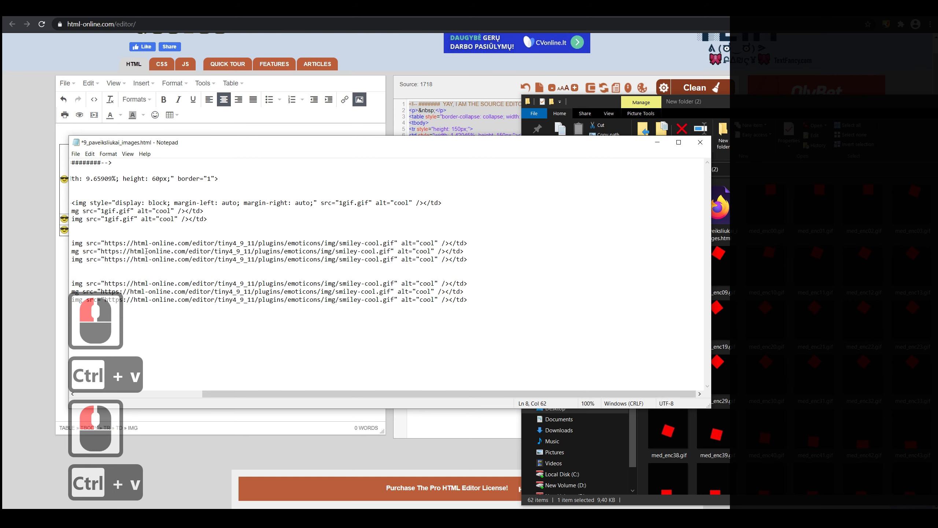
Replace the three emoticon image addresses in the second table row with 1gif.gif.
left_click_drag(114, 245, 555, 245)
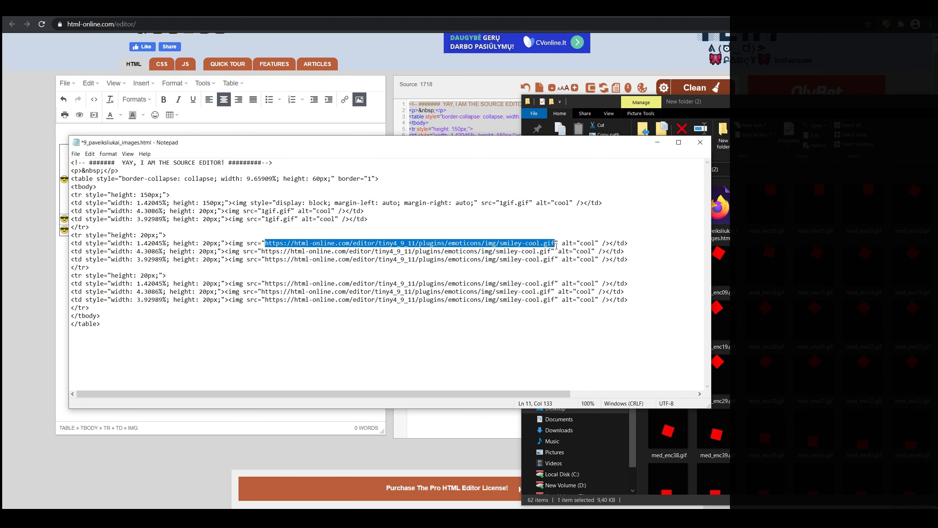
key("ctrl+v")
left_click_drag(262, 252, 582, 254)
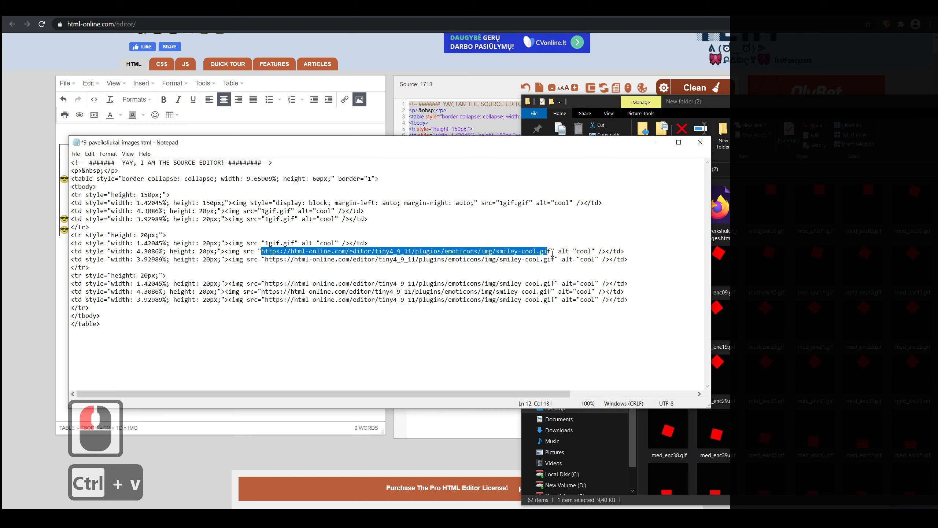
key("ctrl+v")
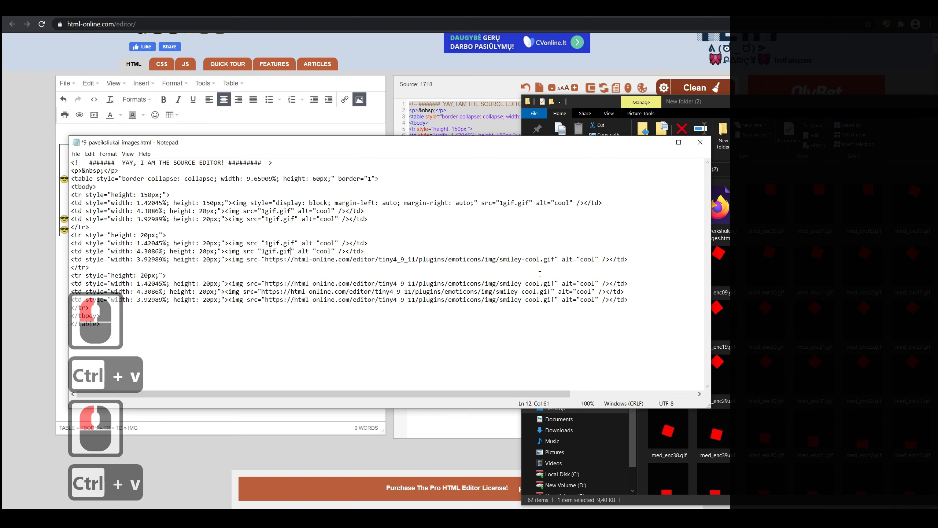
left_click(102, 153)
mouse_move(93, 154)
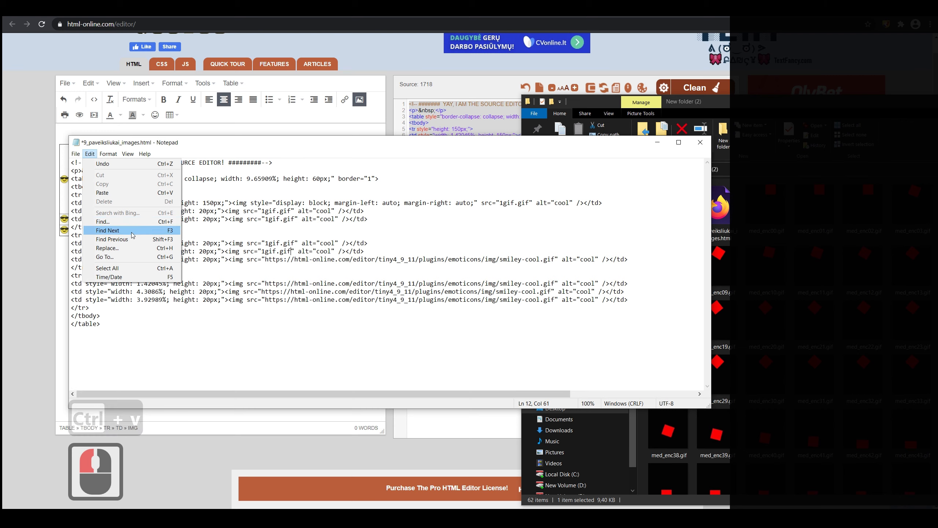
left_click(404, 283)
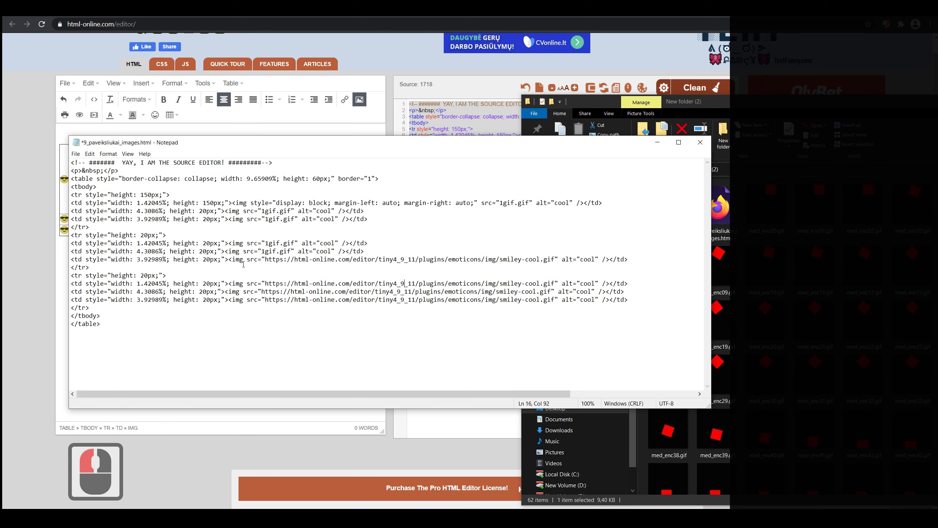
left_click_drag(266, 260, 547, 262)
key("ctrl+v")
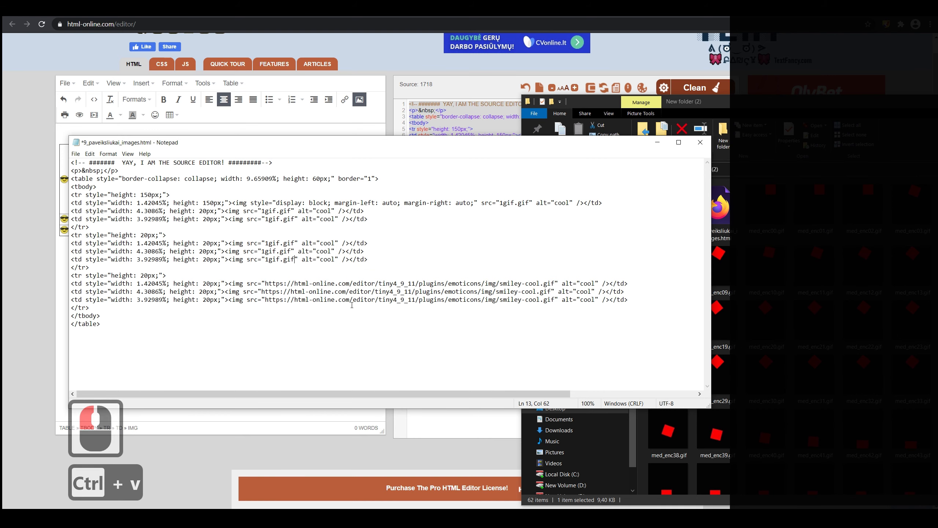
Replace the three emoticon image addresses in the third table row with 1gif.gif.
left_click_drag(266, 284, 557, 289)
key("ctrl+v")
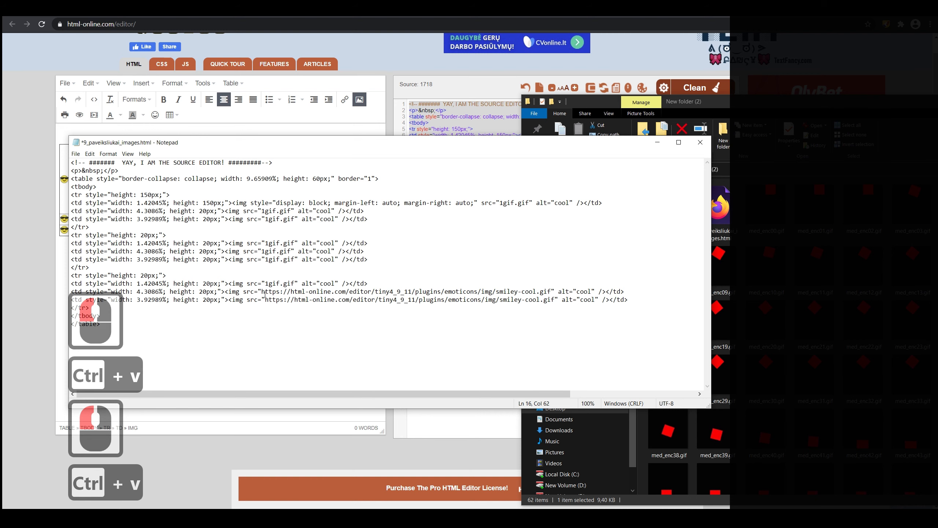
left_click_drag(264, 292, 558, 292)
key("ctrl+v")
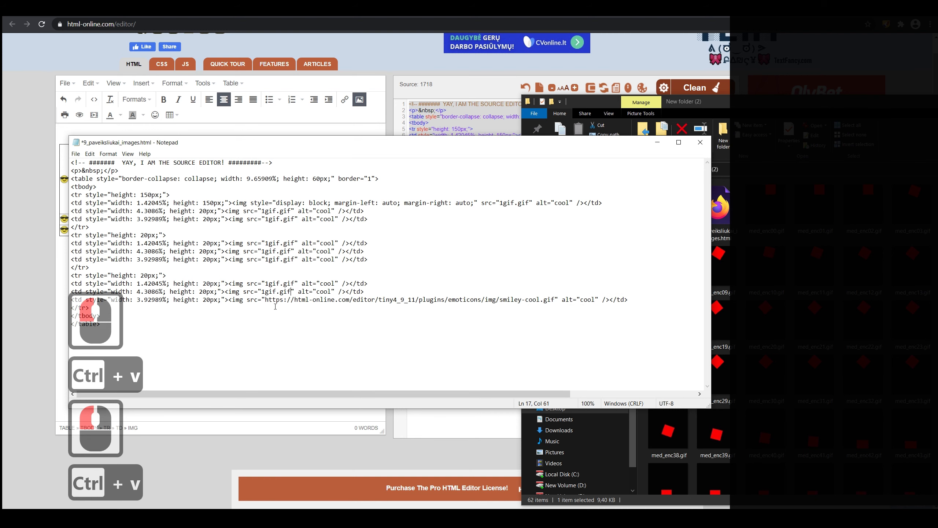
left_click_drag(268, 304, 557, 305)
key("ctrl+v")
left_click(408, 268)
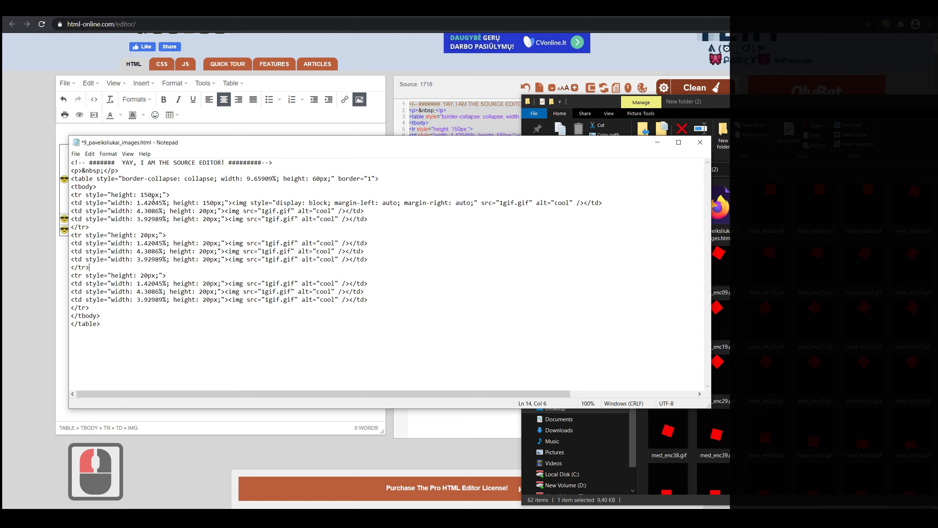
Save 9_paveiksliukai_images.html in Notepad, then switch to the browser and reload that page.
left_click(75, 154)
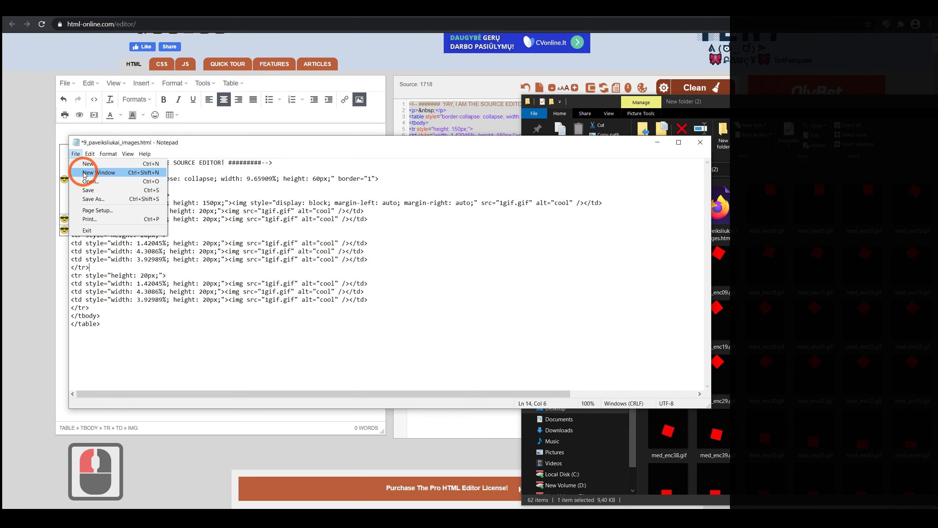
left_click(94, 189)
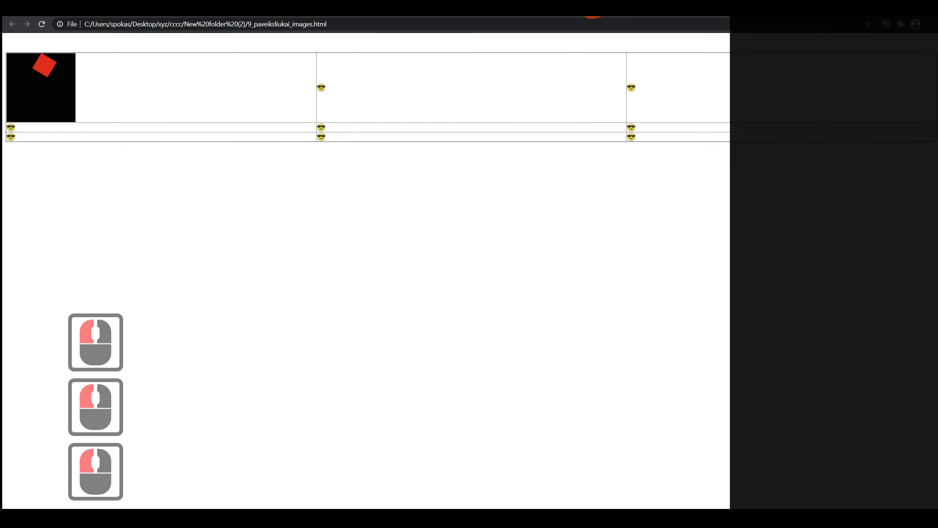
left_click(199, 208)
right_click(201, 209)
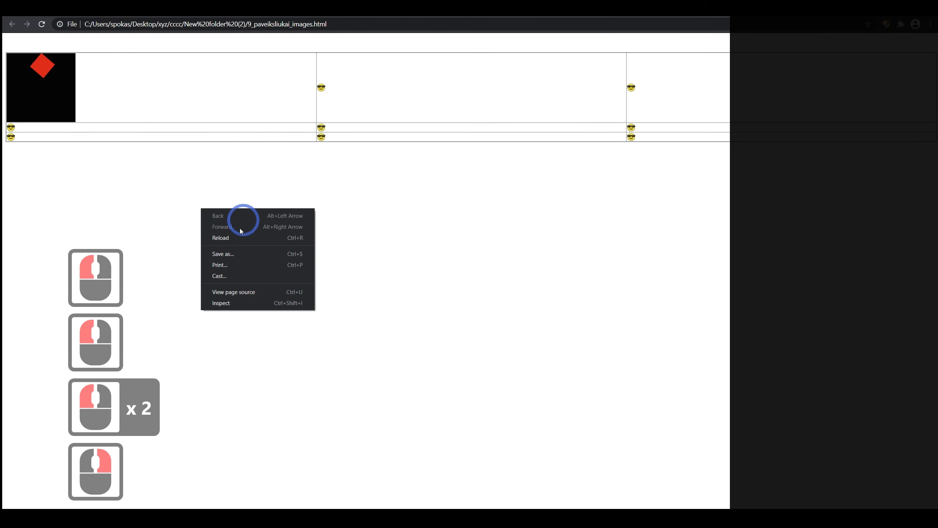
left_click(232, 238)
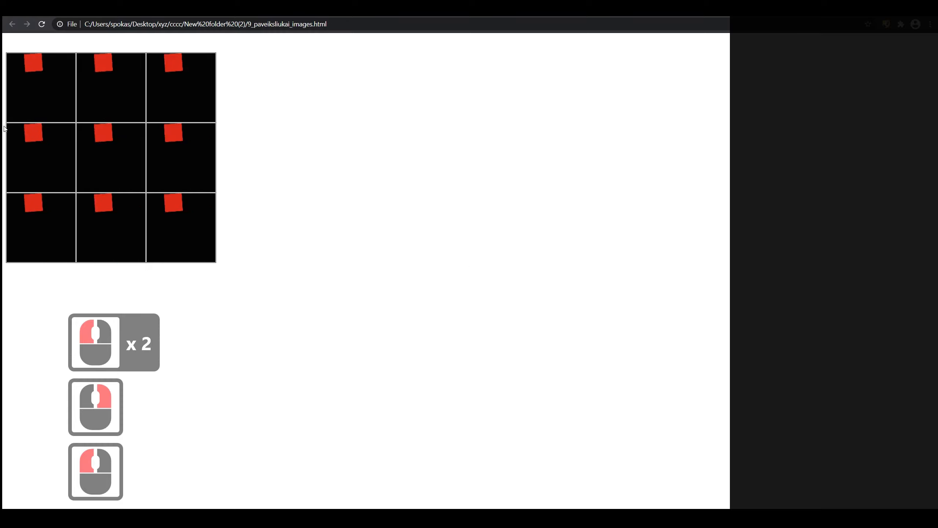
right_click(44, 84)
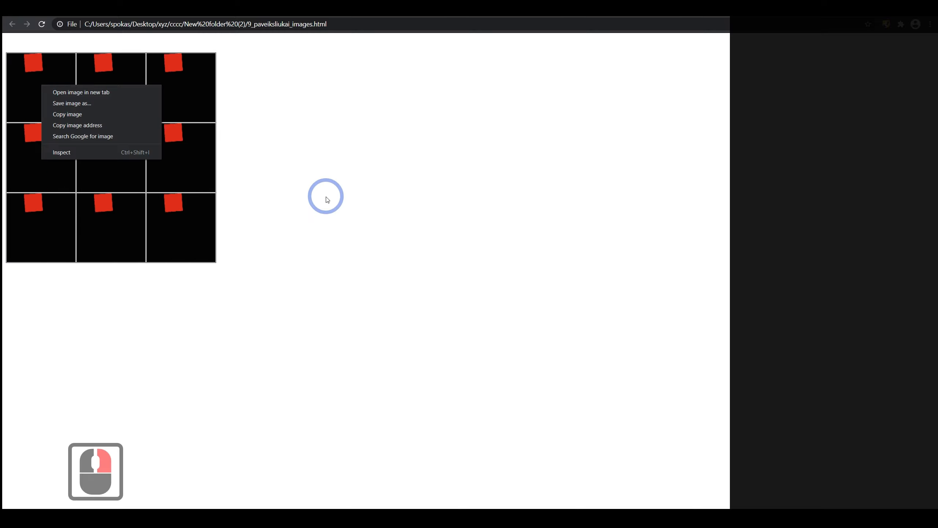
left_click(93, 155)
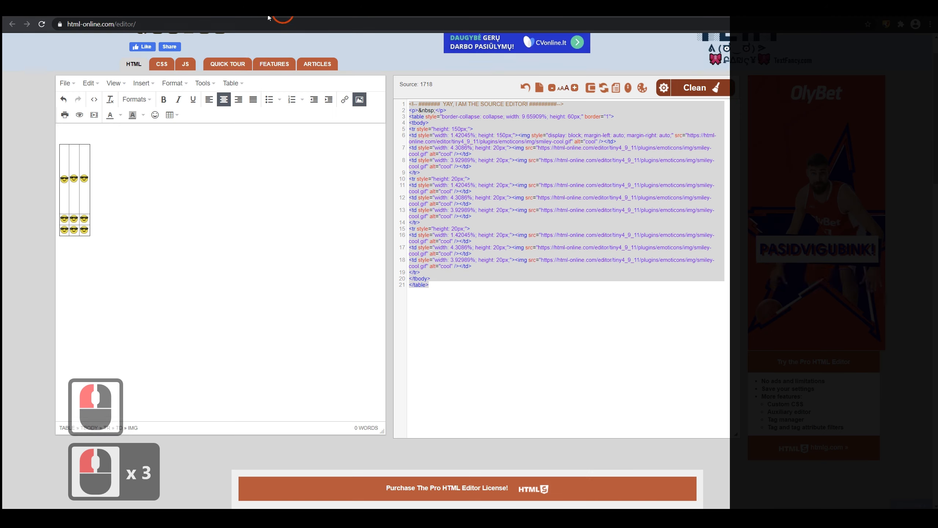
triple_click(435, 240)
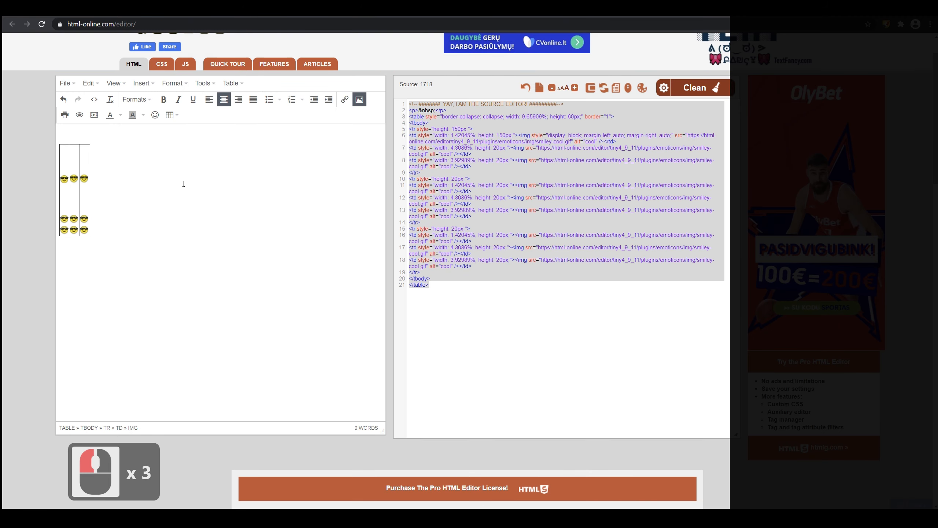
left_click(68, 181)
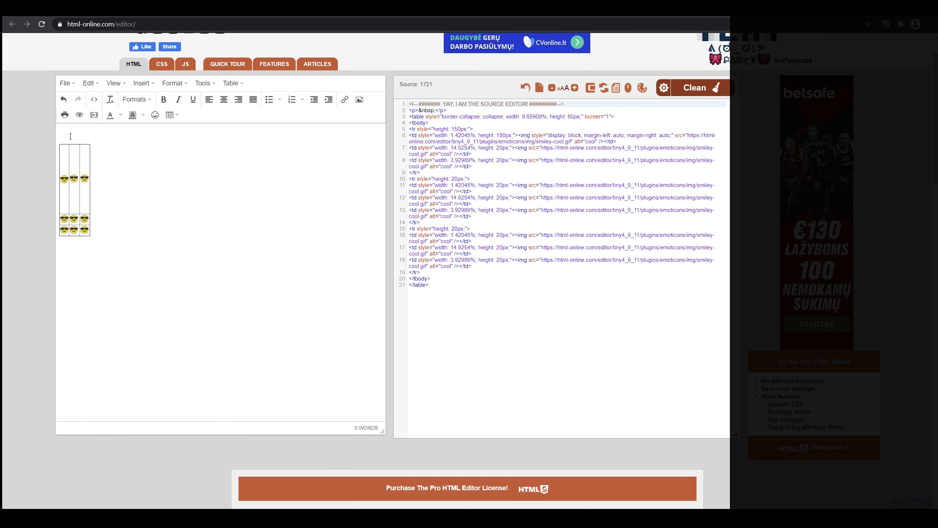
left_click(110, 98)
left_click(192, 99)
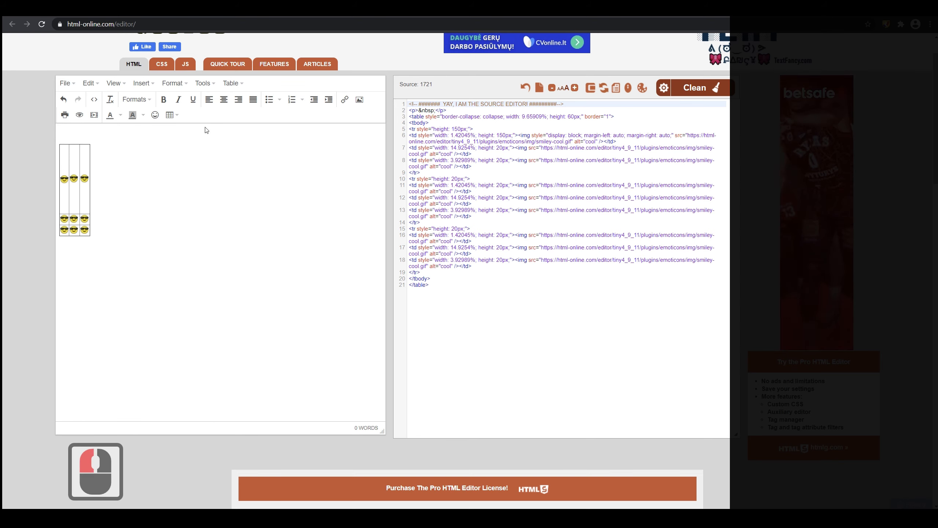
left_click_drag(225, 100, 64, 139)
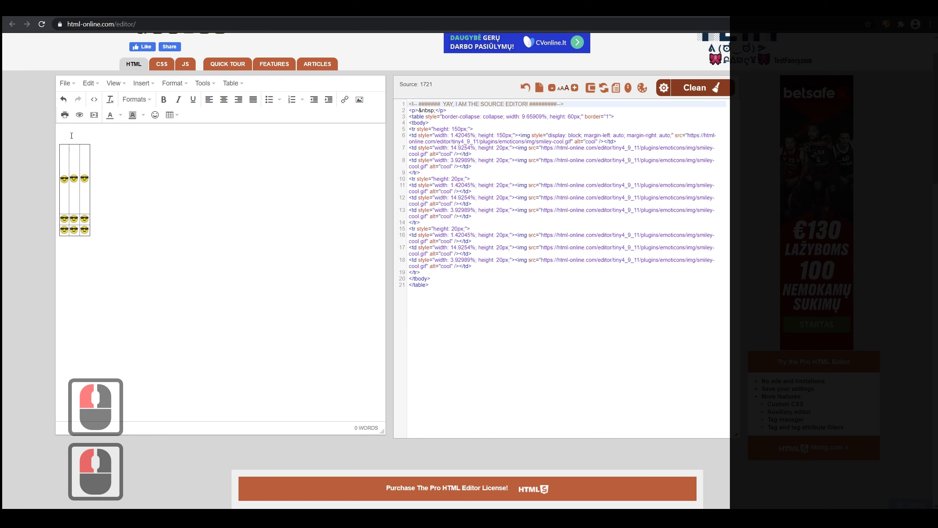
left_click(74, 128)
left_click(114, 83)
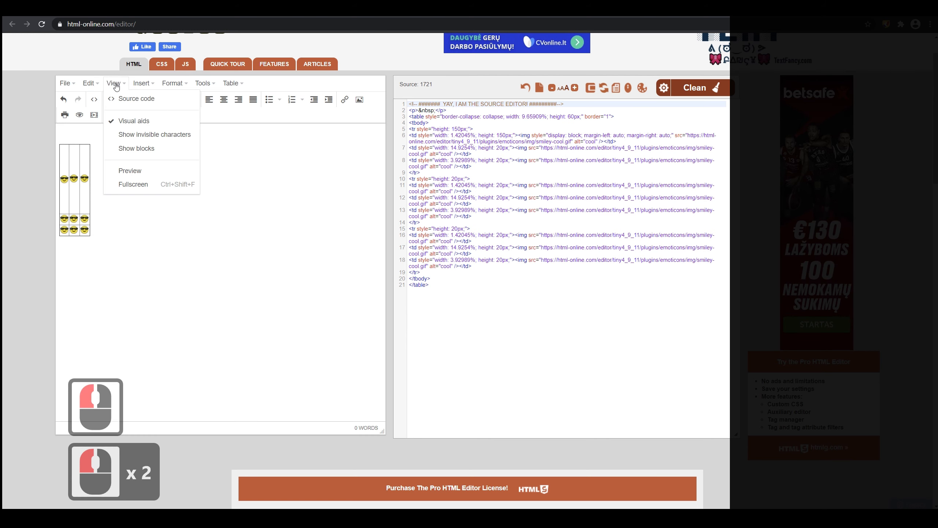
left_click(90, 84)
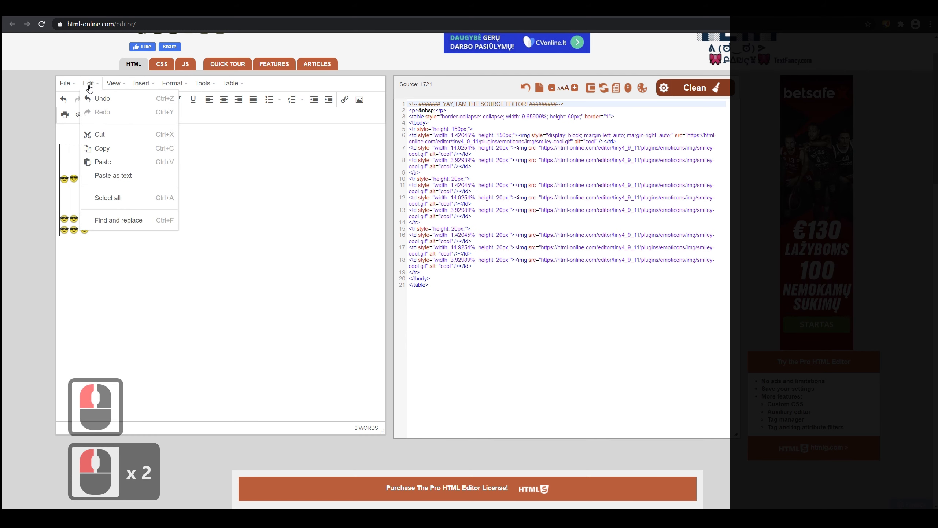
left_click(65, 83)
left_click(203, 84)
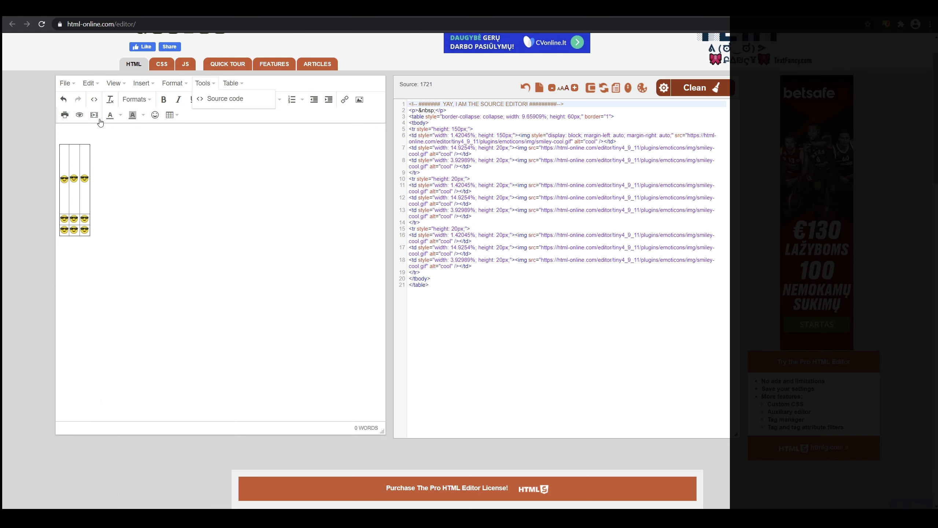
Preview the emoticon table in the online HTML editor, and close the preview.
left_click(79, 115)
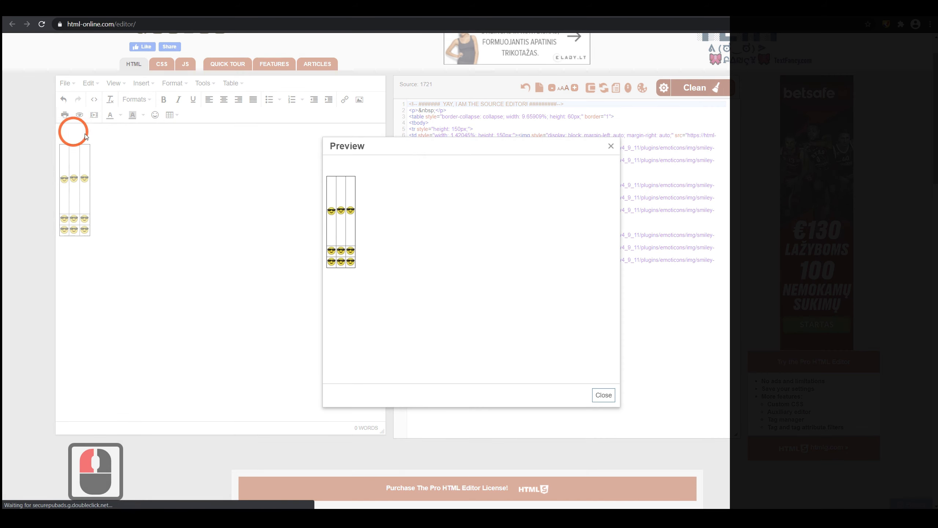
left_click(611, 146)
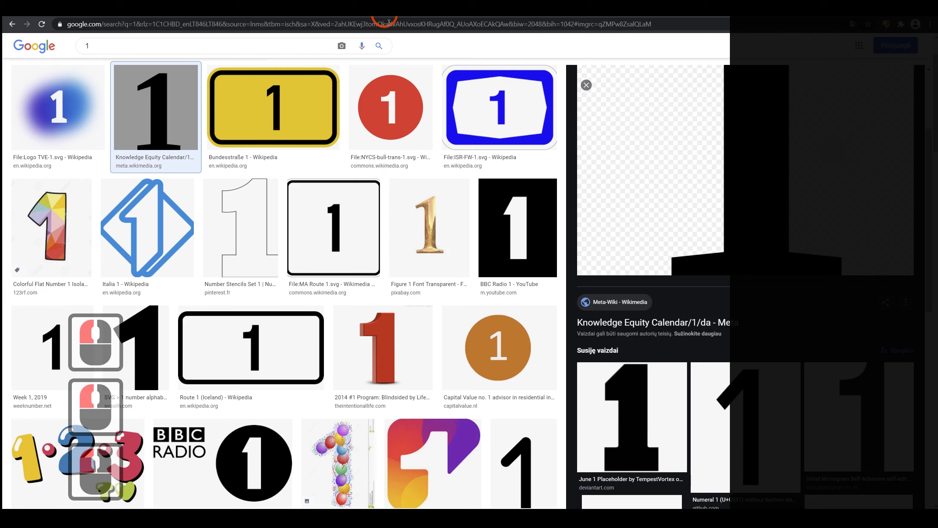
Search Google Images for "html center tag" and view the result on how to center an image in HTML.
left_click(238, 43)
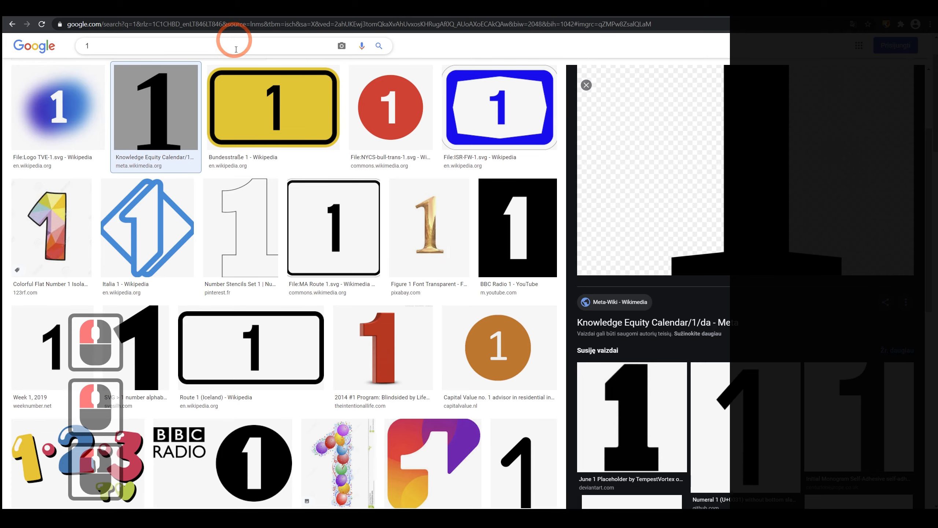
double_click(238, 44)
type("html cent")
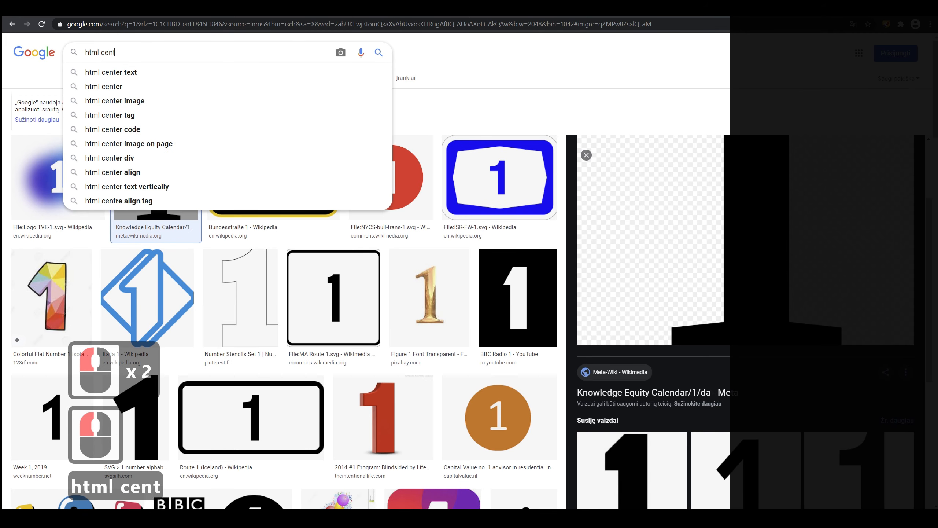
type("er")
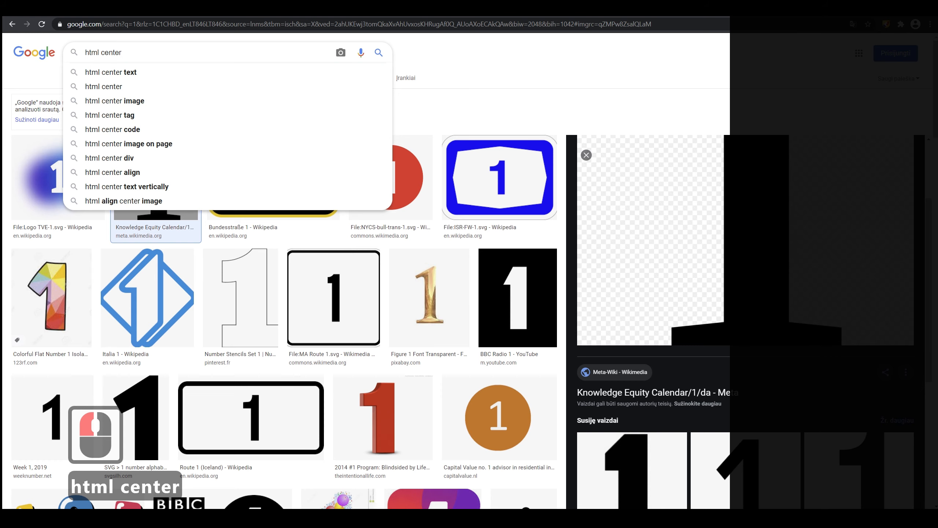
key("Down")
key("Down")
key("Down")
key("Down")
key("Return")
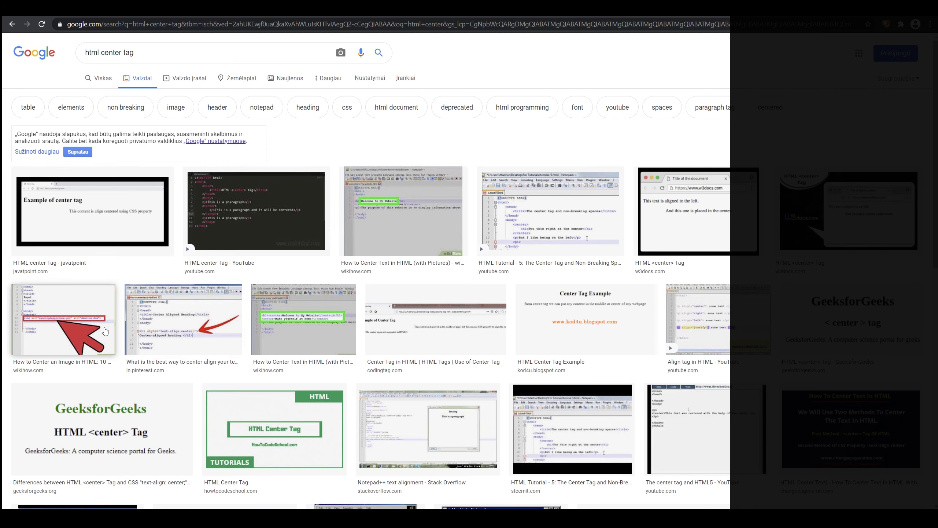
left_click(63, 325)
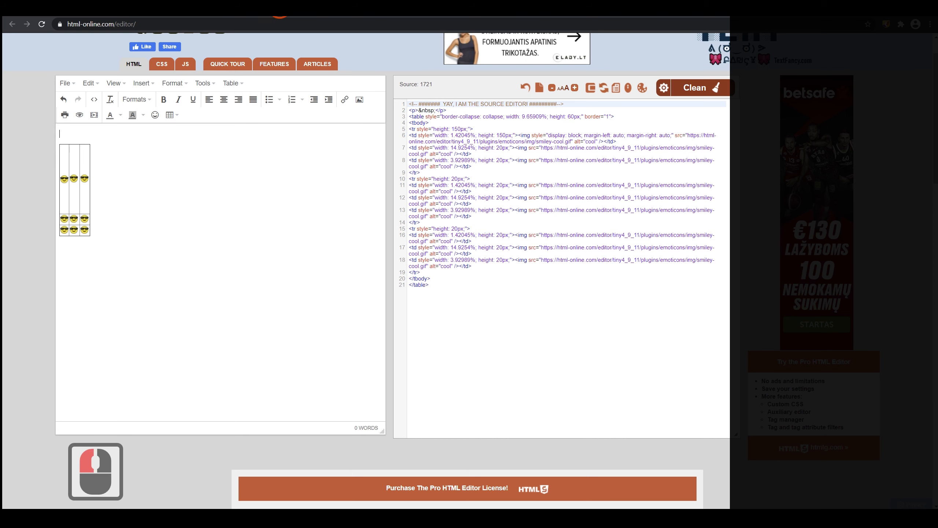
In the online editor's source code, add a <center> tag on a new line below the opening comment.
left_click(372, 140)
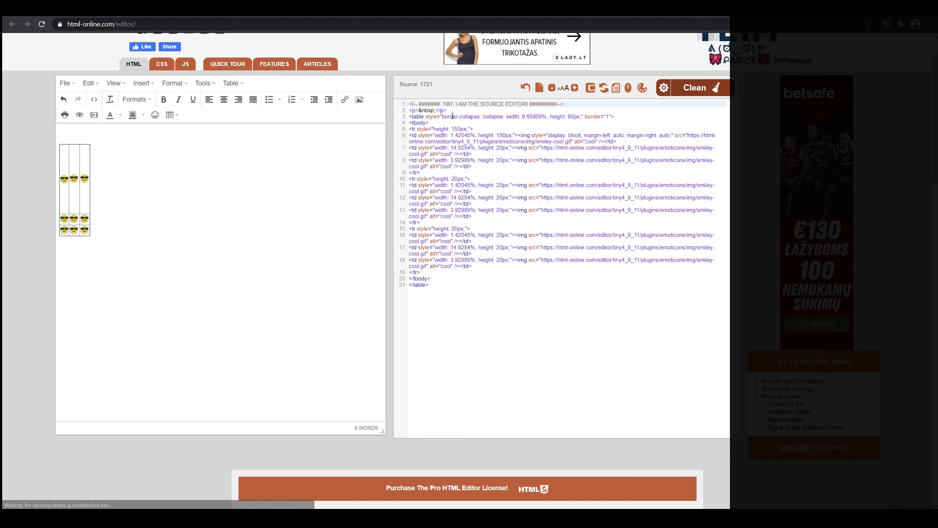
left_click(580, 106)
key("Return")
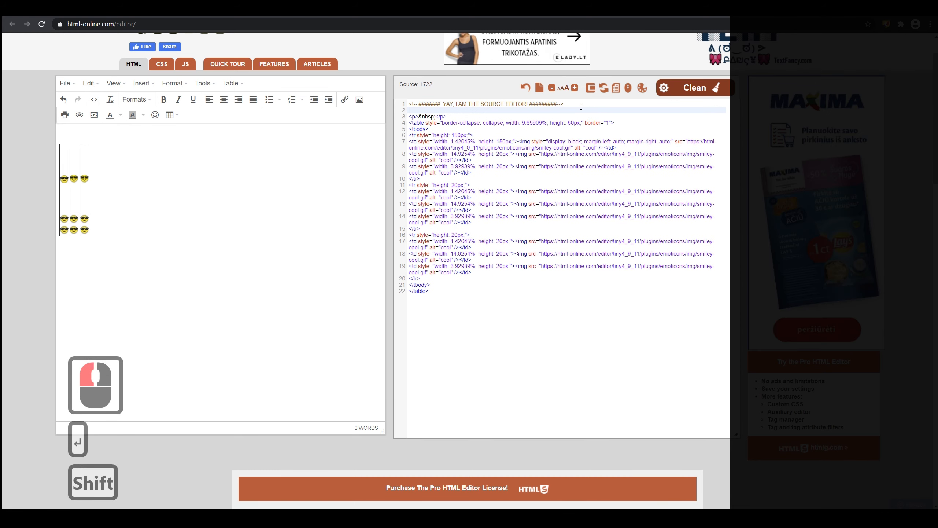
type("<>")
key("Left")
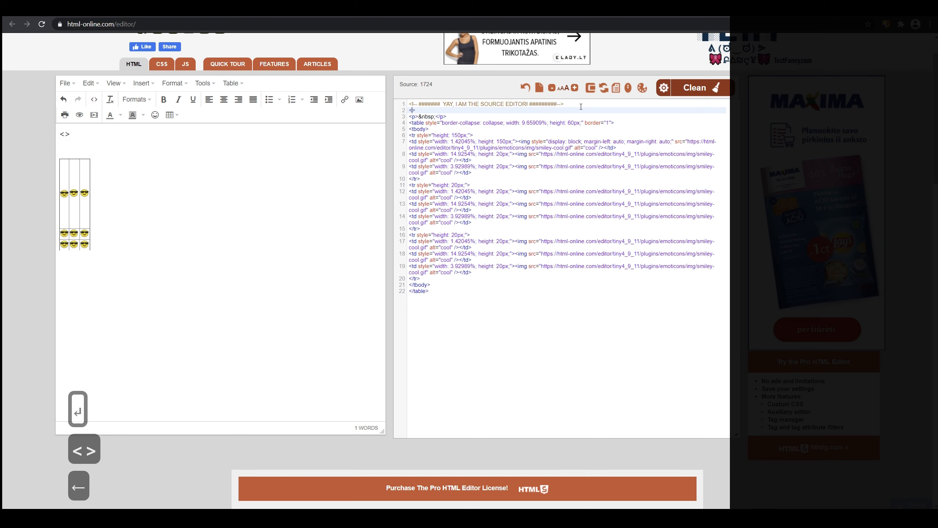
type("center")
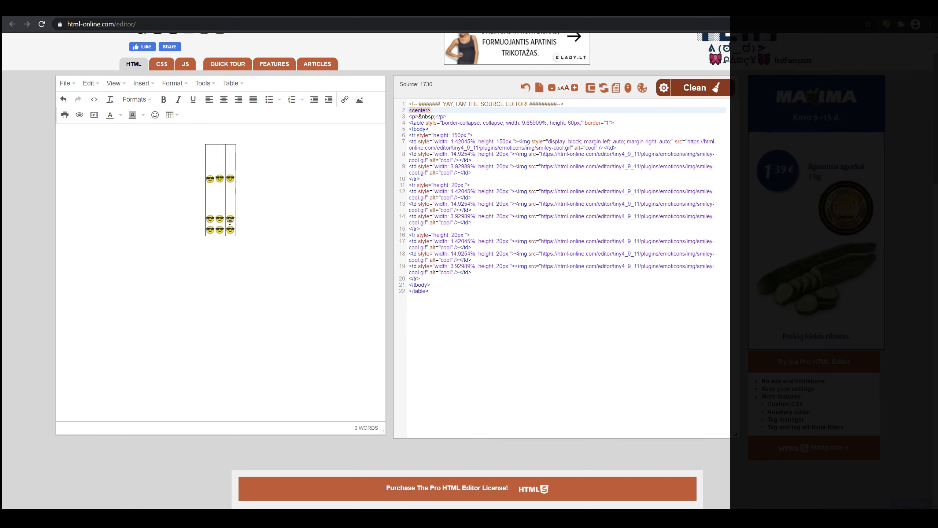
Copy the <center> tag and paste it on a new line below the opening comment of 9_paveiksliukai_images.html in Notepad.
left_click(434, 113)
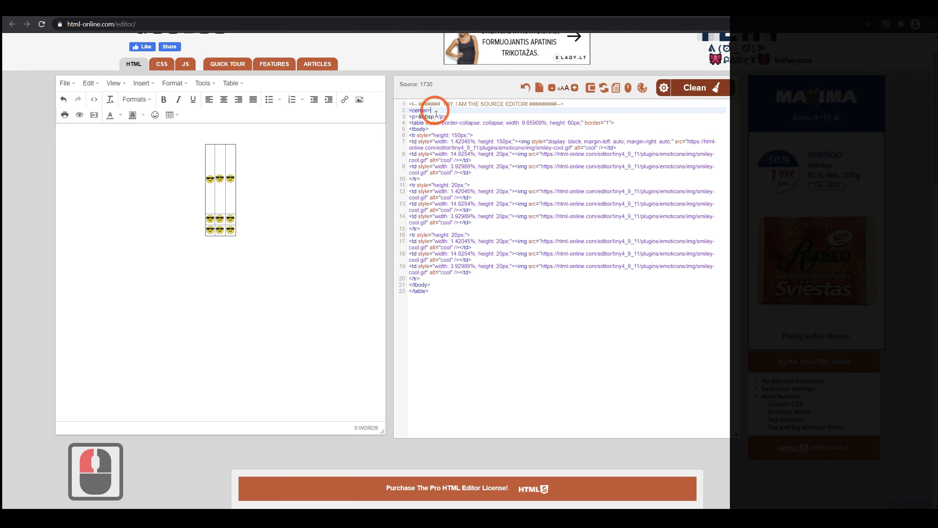
left_click_drag(435, 111, 403, 111)
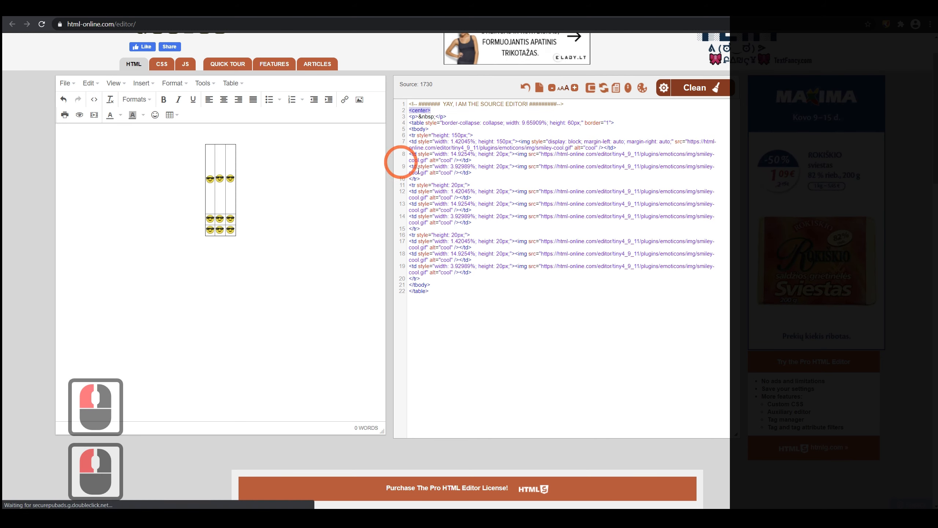
key("ctrl+c")
left_click(297, 519)
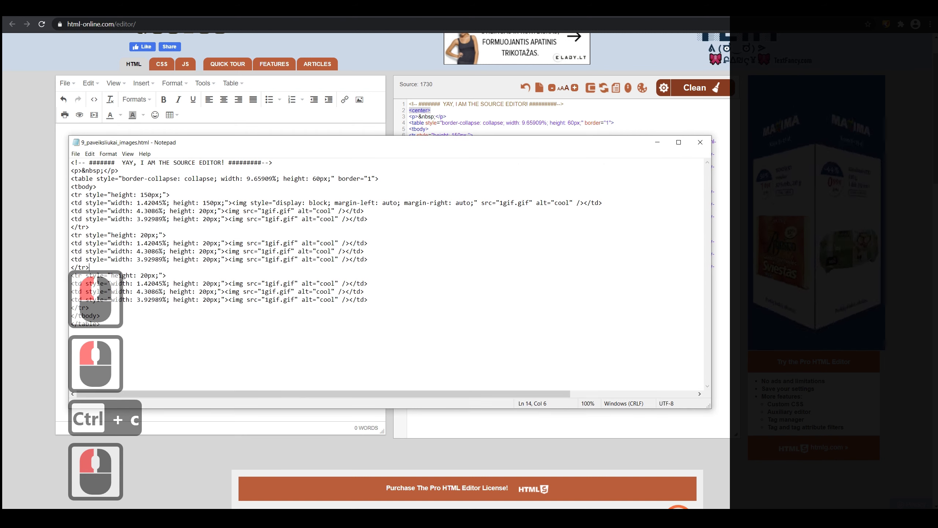
left_click(277, 163)
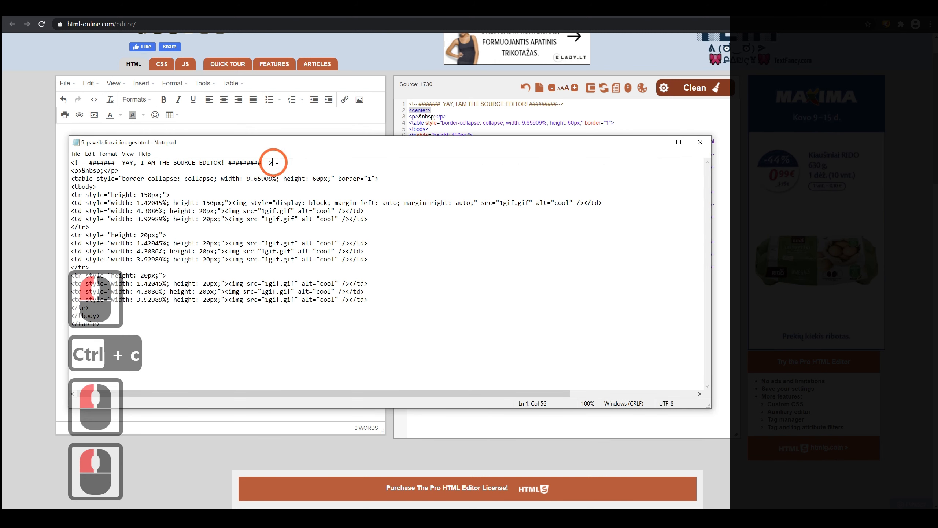
key("Return")
key("ctrl+v")
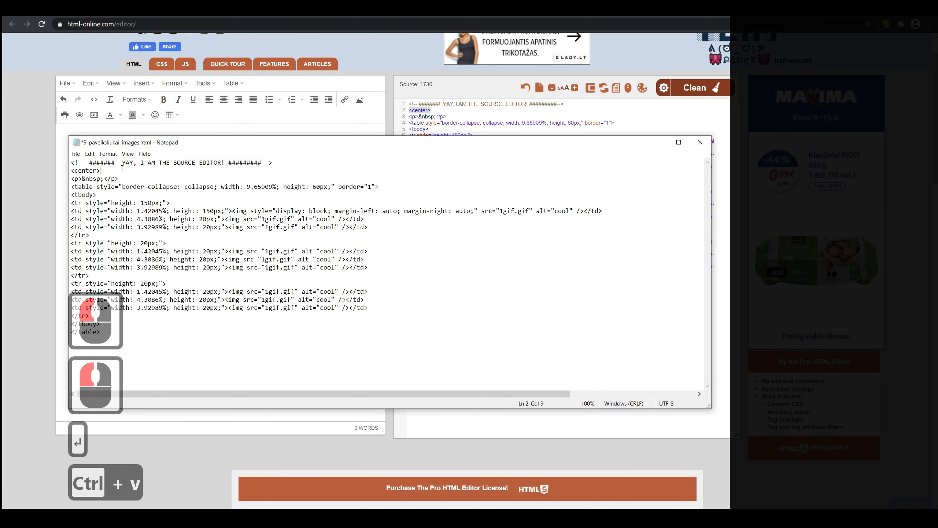
Replace the opening comment's text with "my asignments mano uzduotys" and save 9_paveiksliukai_images.html.
left_click_drag(123, 162, 225, 163)
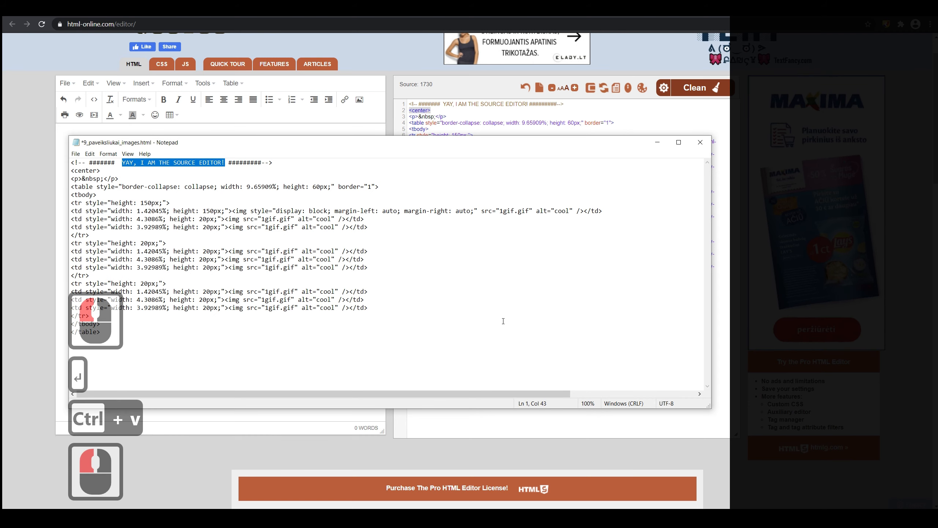
type("my asignments")
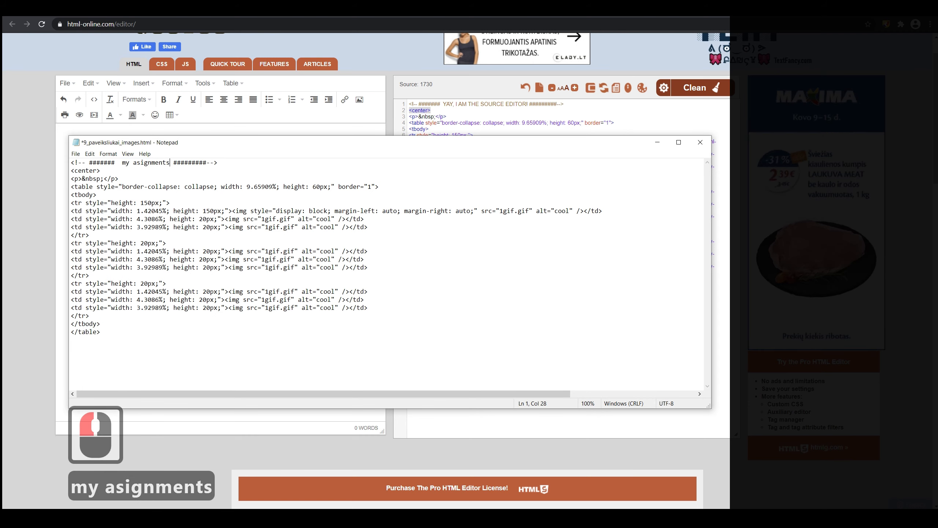
type(" mano uzd")
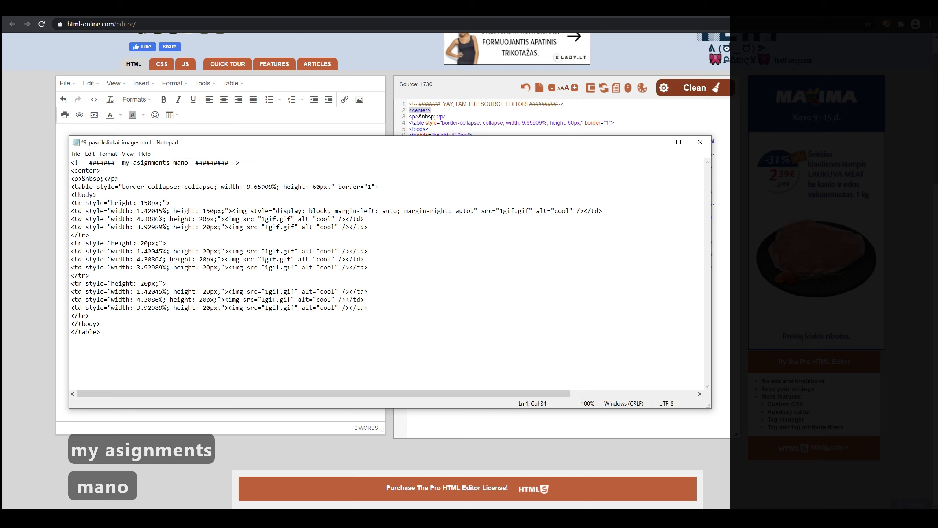
type("uotys")
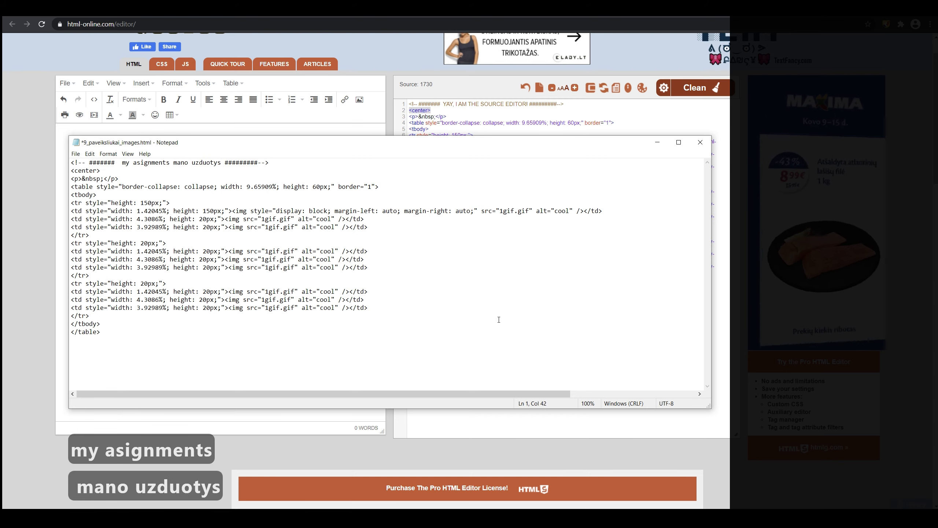
left_click(75, 154)
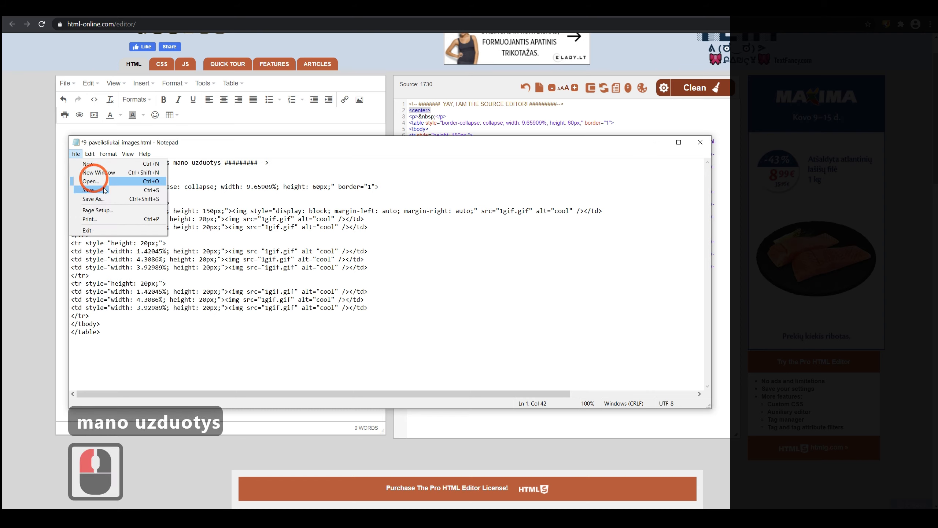
left_click(85, 186)
Reload 9_paveiksliukai_images.html in the browser to check the centered GIF table.
left_click(294, 325)
right_click(386, 220)
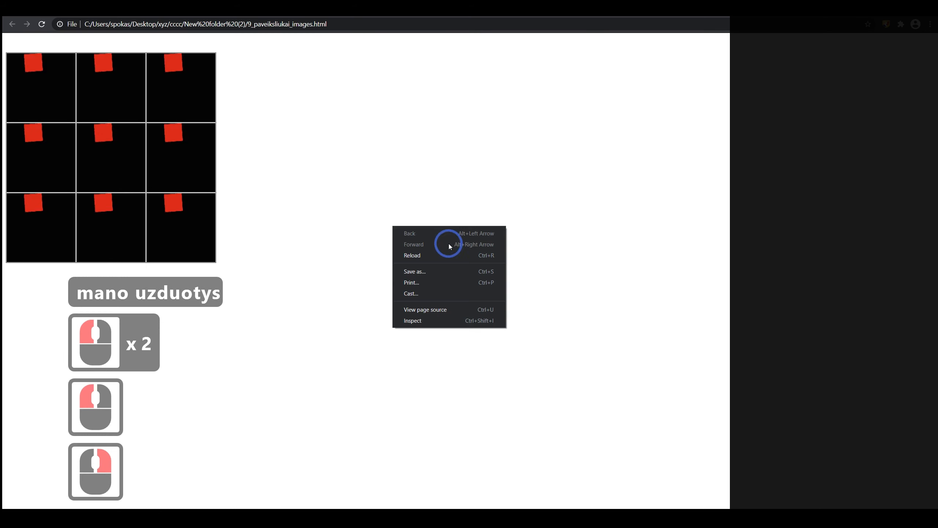
left_click(437, 257)
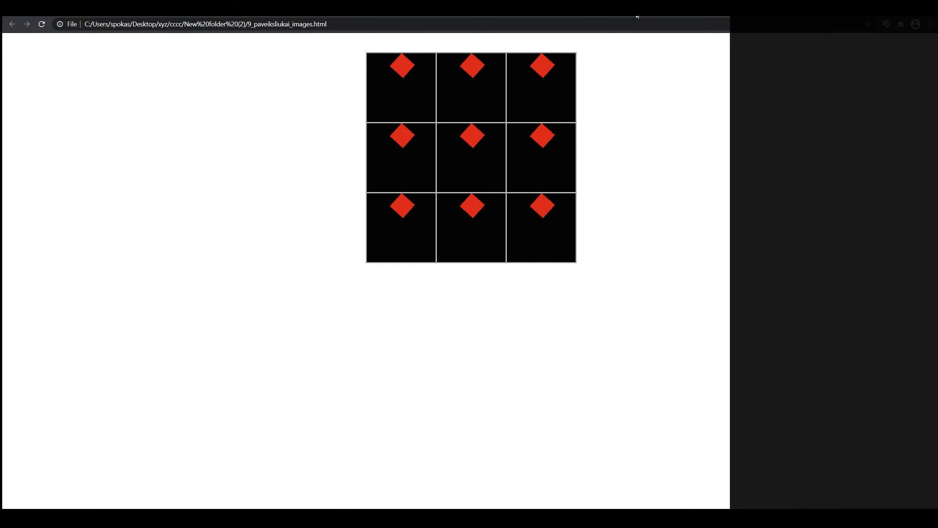
Open a new browser tab ready for a web search.
left_click(677, 16)
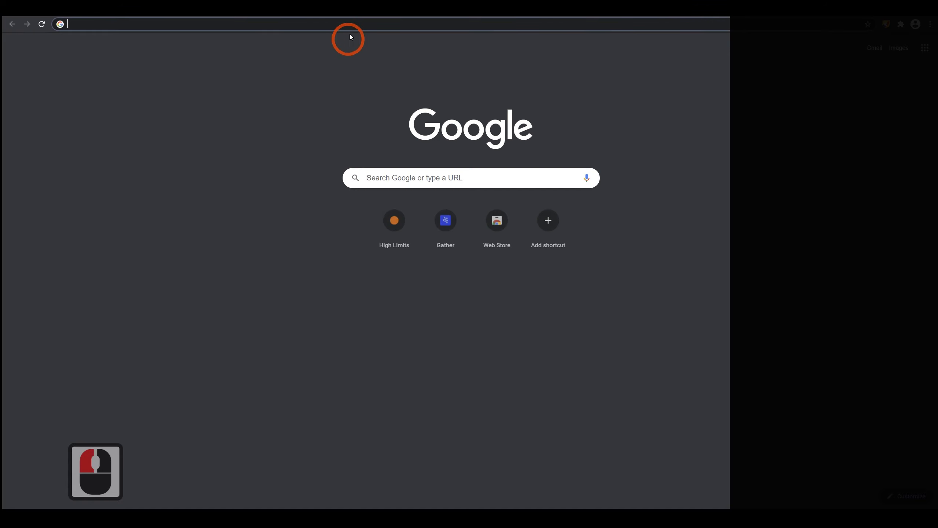
double_click(351, 25)
type("www")
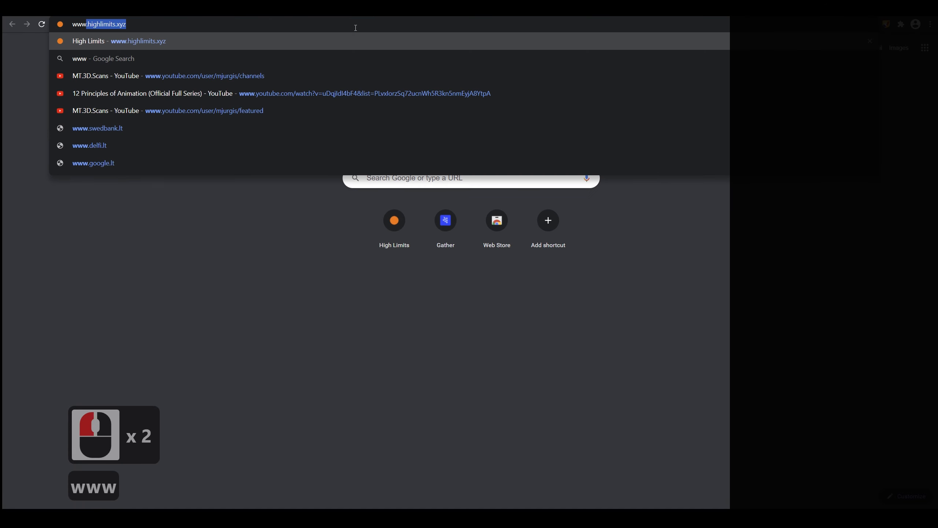
key("BackSpace")
key("BackSpace")
key("BackSpace")
key("BackSpace")
key("BackSpace")
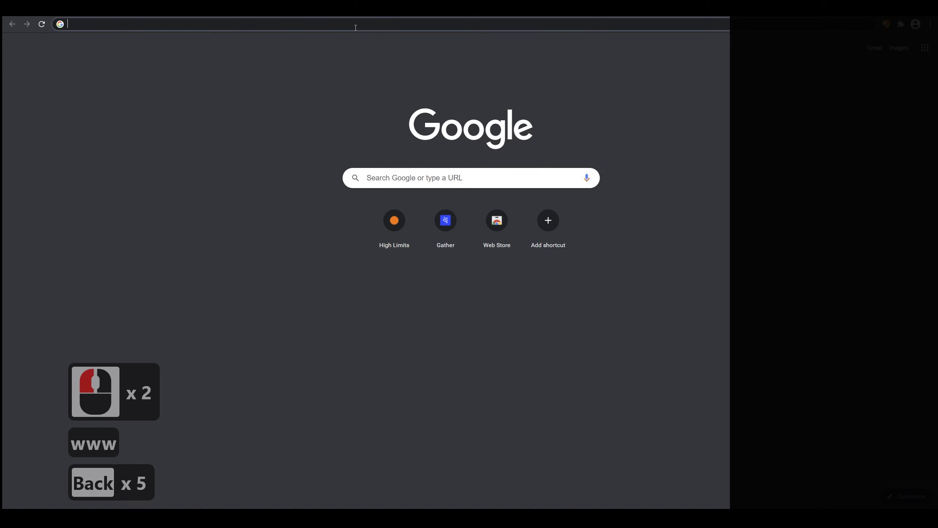
Search Google for "wiki gif file format" and open the English Wikipedia article on GIF.
type("wiki gi")
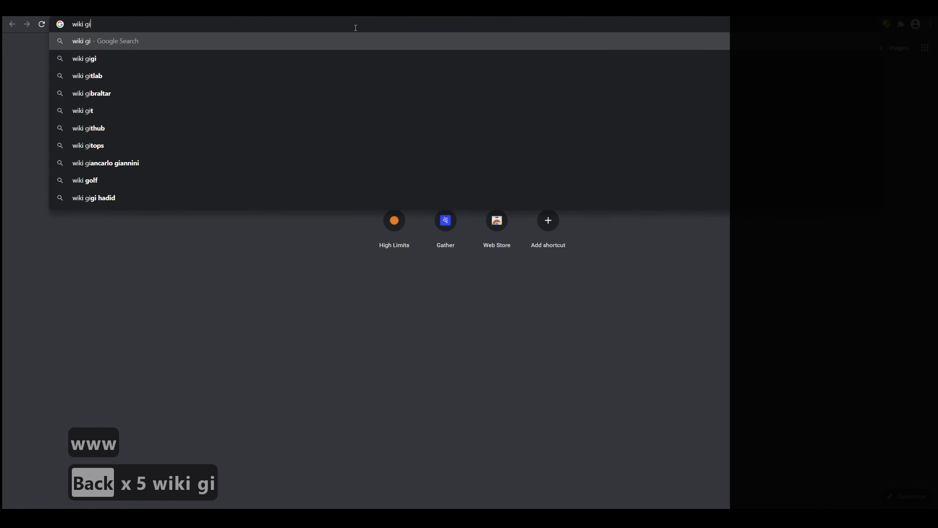
type("f file form")
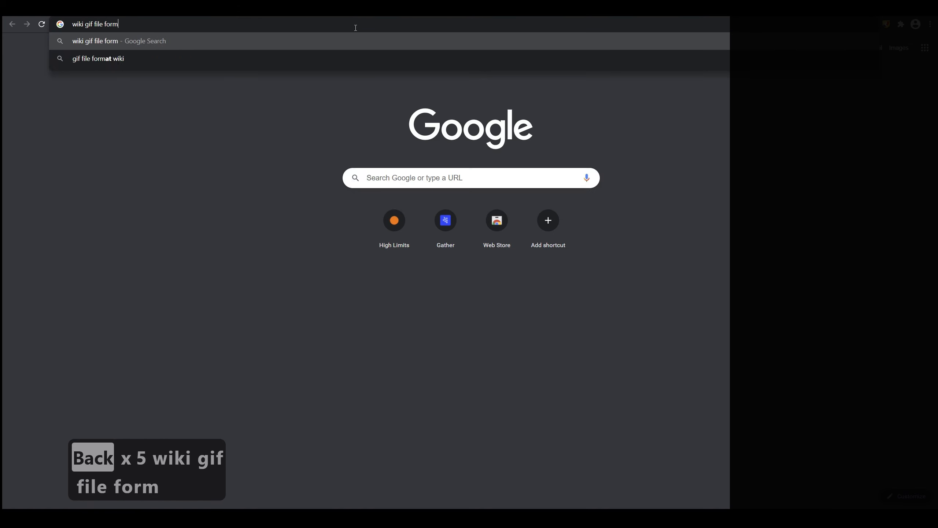
type("at")
key("Return")
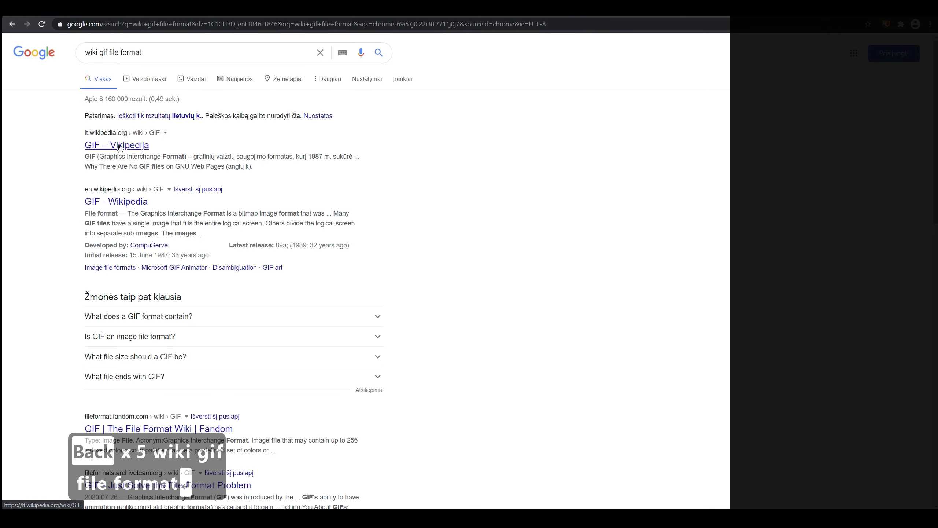
left_click(111, 201)
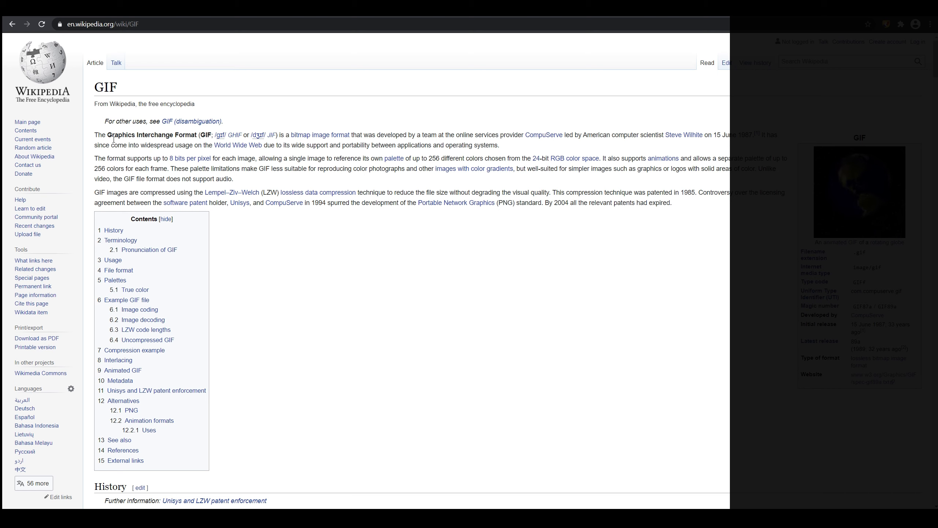
Highlight the term "Graphics Interchange Format" in the article's opening sentence, and clear the highlight.
left_click_drag(113, 138, 198, 143)
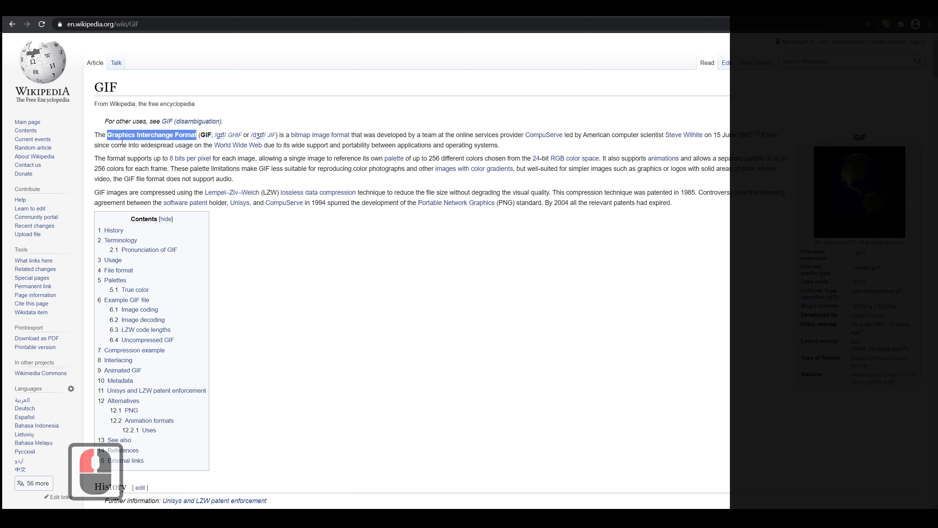
left_click(113, 139)
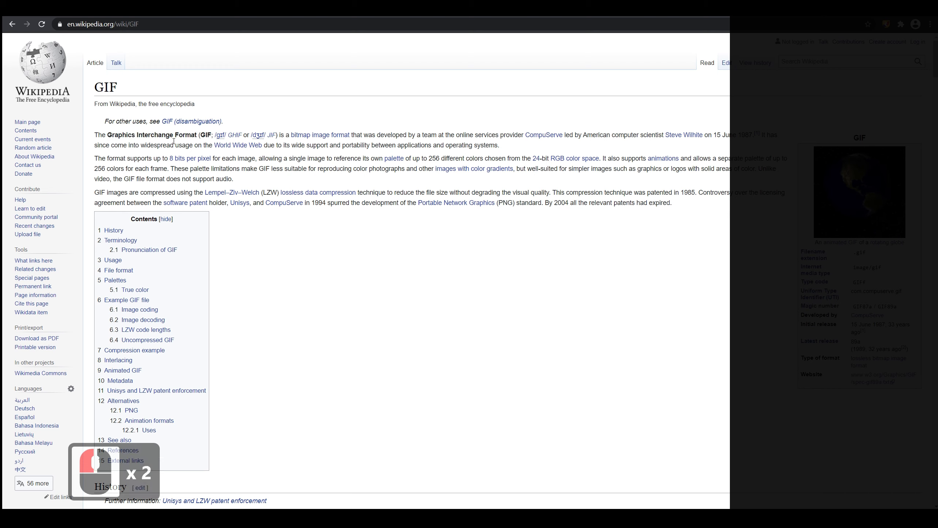
left_click_drag(112, 138, 200, 141)
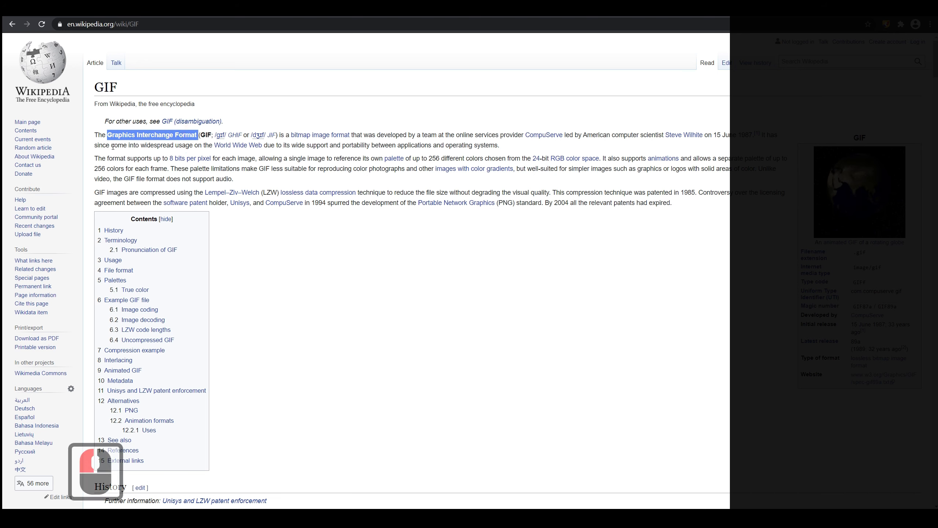
left_click(114, 139)
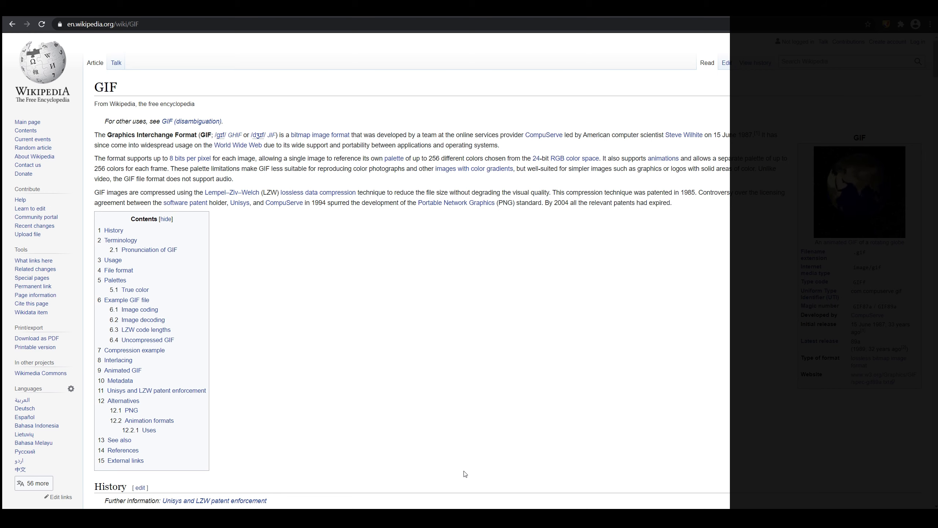
Review the saved HTML code in Notepad and the rendered GIF table, and go back to the online HTML editor.
left_click(677, 499)
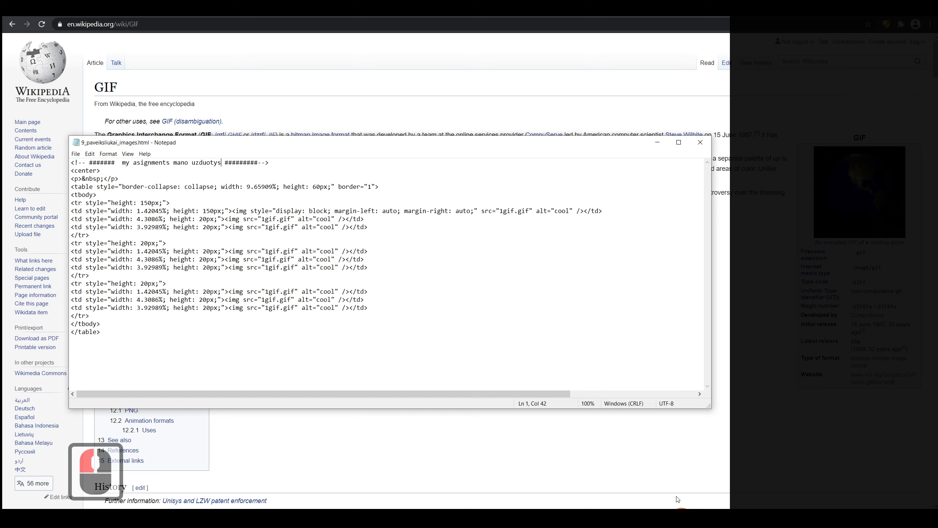
left_click_drag(179, 147, 293, 157)
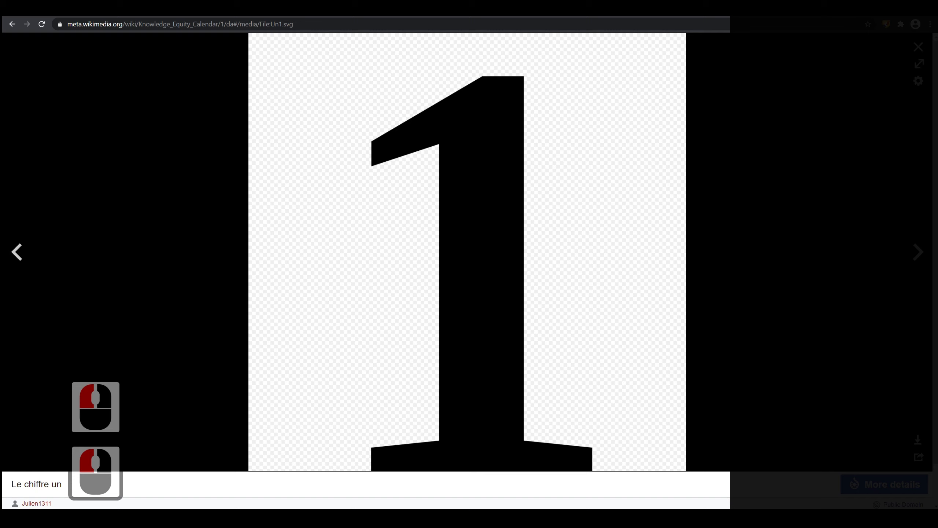
left_click(395, 37)
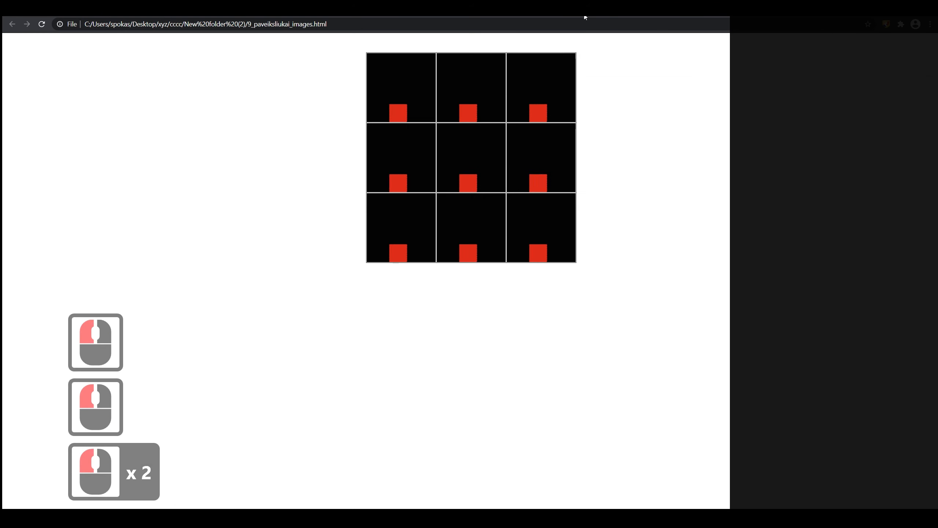
left_click(425, 50)
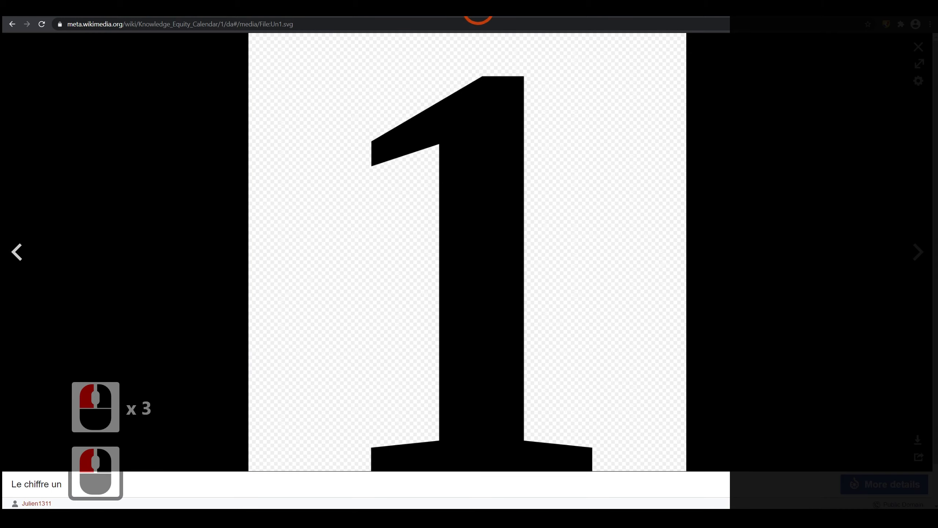
Select all cells of the emoticon table in the online editor's visual pane.
left_click(235, 214)
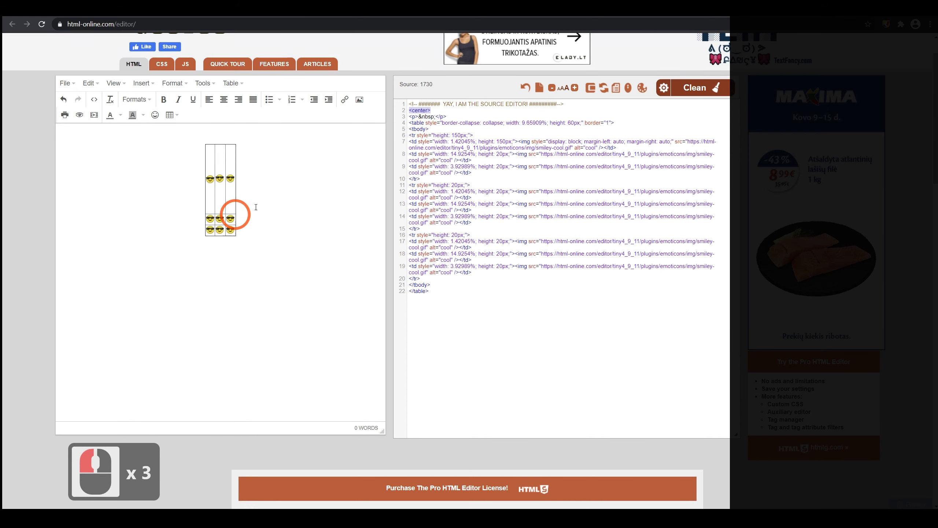
left_click(97, 151)
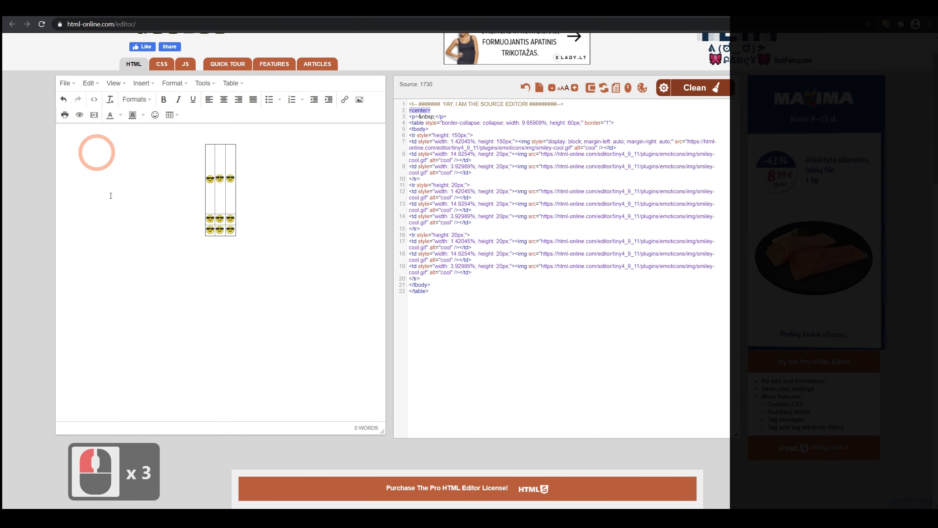
double_click(208, 151)
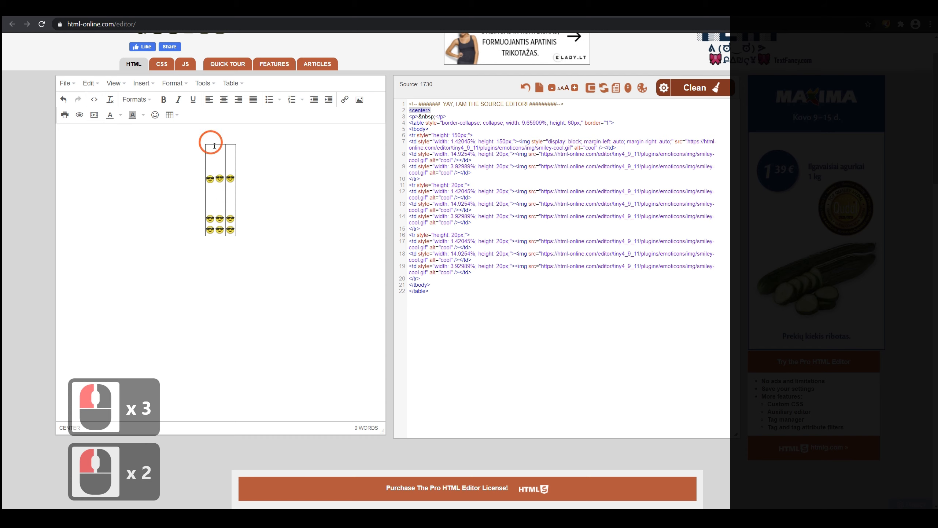
left_click(180, 119)
left_click(226, 257)
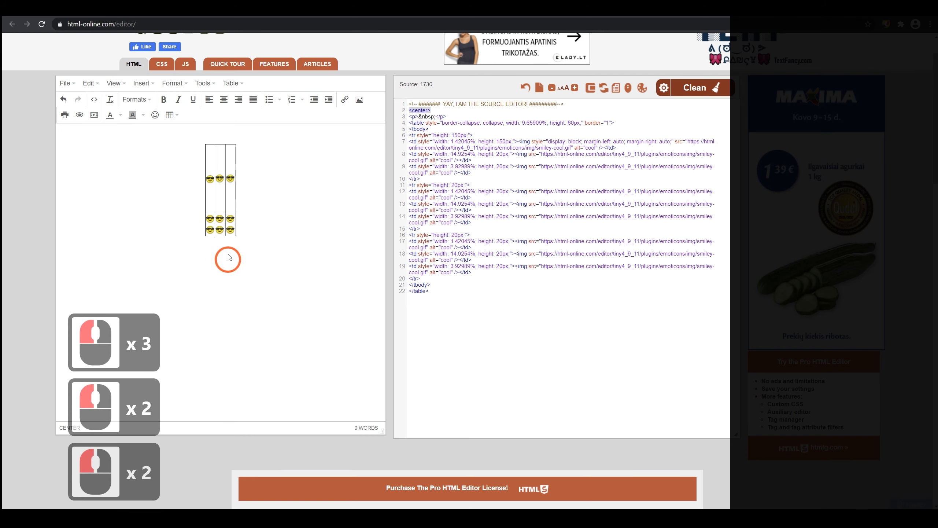
left_click_drag(226, 226, 204, 148)
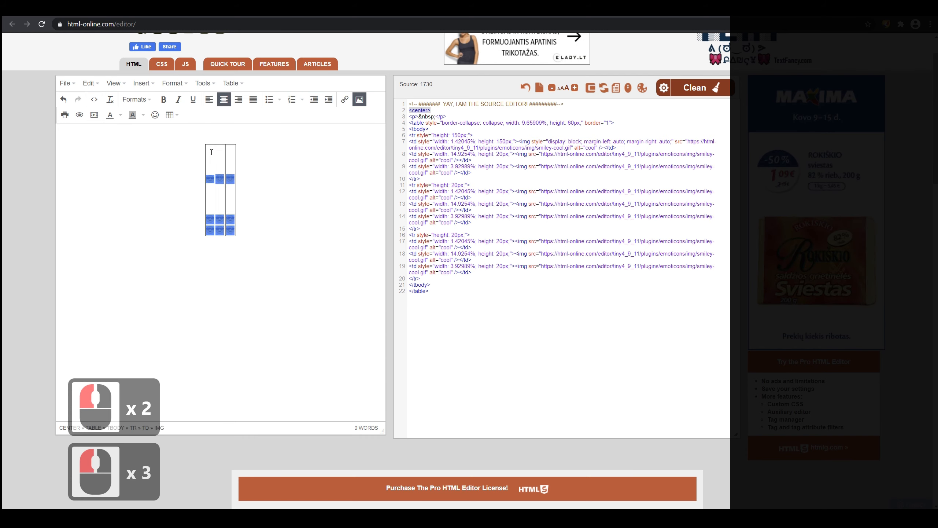
In the emoticon table's properties, set both the height and the width to 150.
left_click(210, 151)
left_click(173, 115)
mouse_move(206, 212)
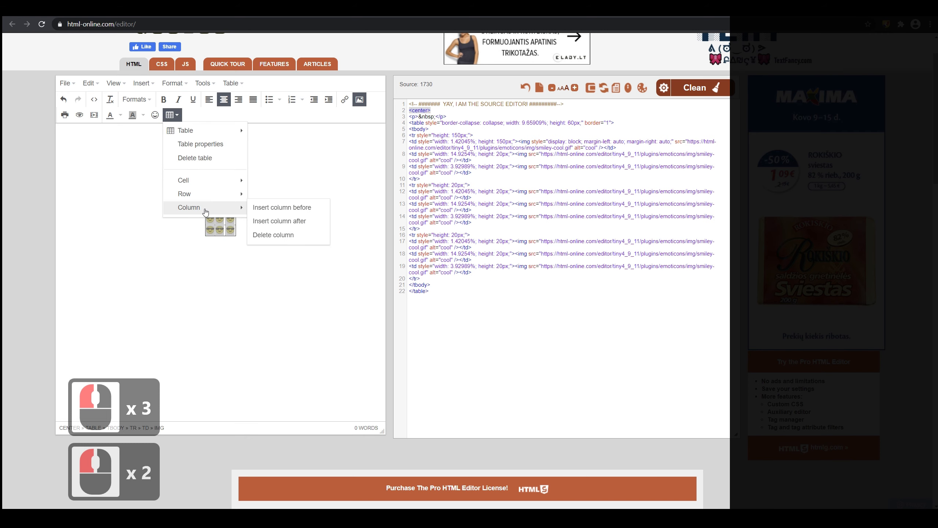
left_click(227, 146)
left_click(454, 249)
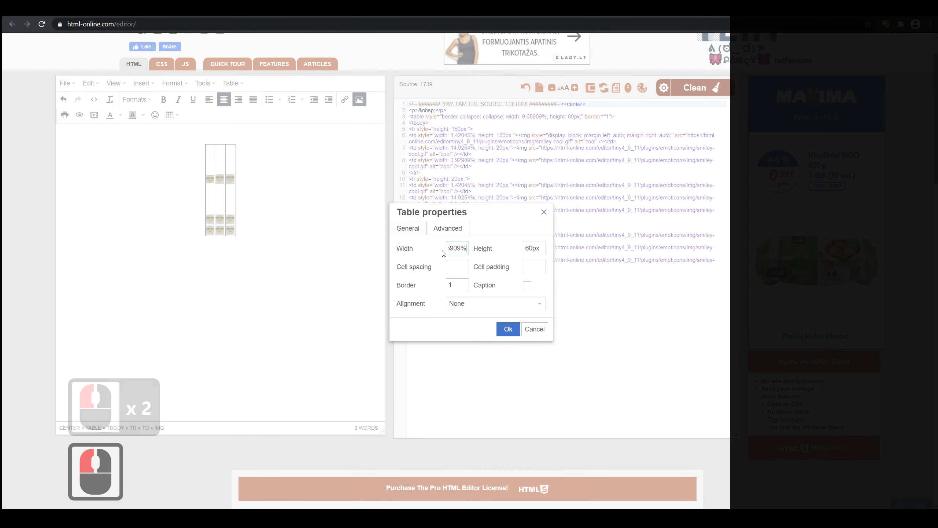
left_click(488, 254)
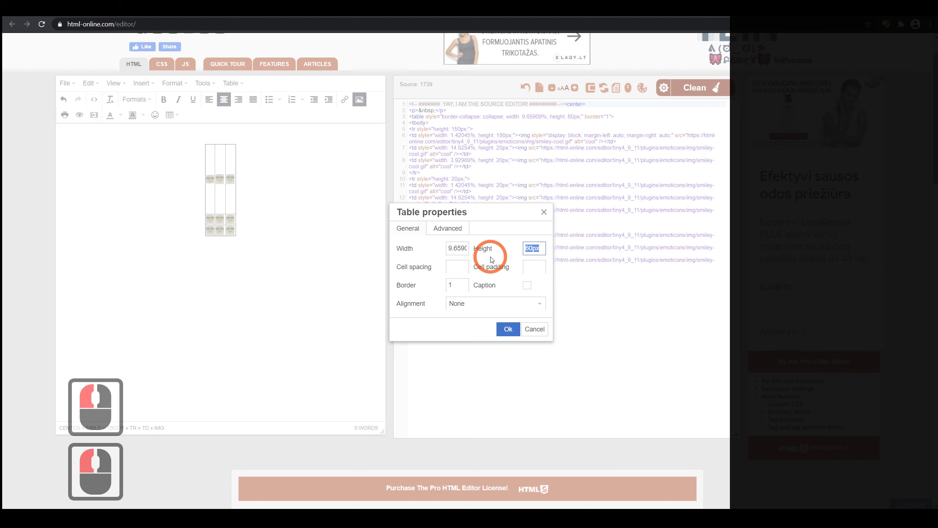
type("150")
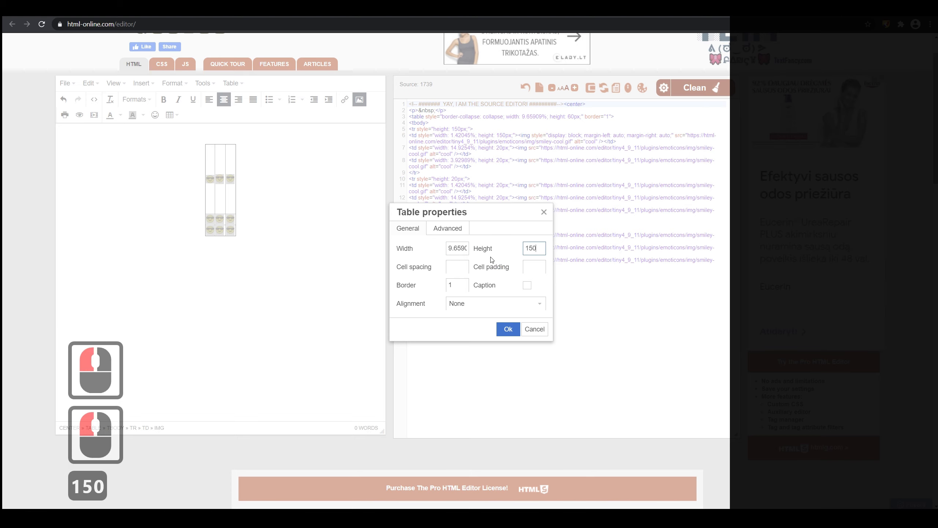
double_click(460, 254)
type("150")
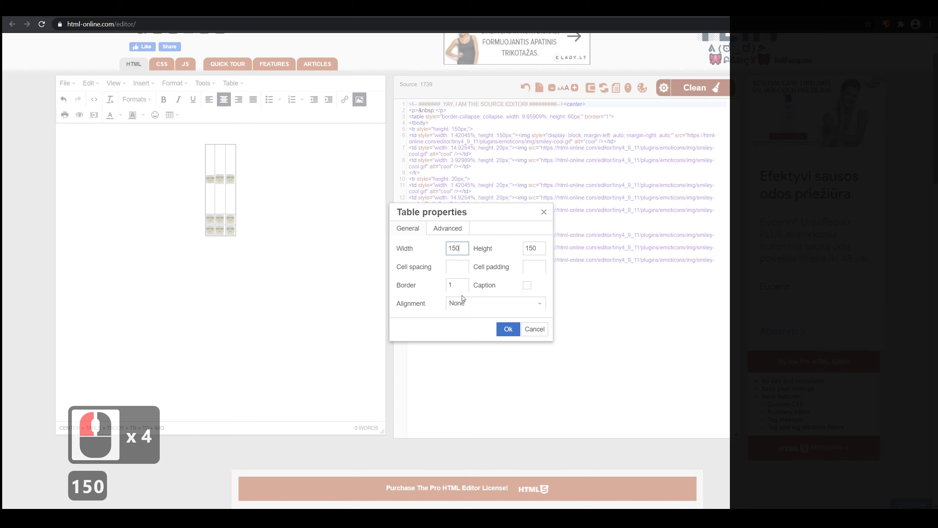
Set the emoticon table's border to 0 and its alignment to Center.
left_click(457, 287)
left_click(360, 284)
key("BackSpace")
type("0")
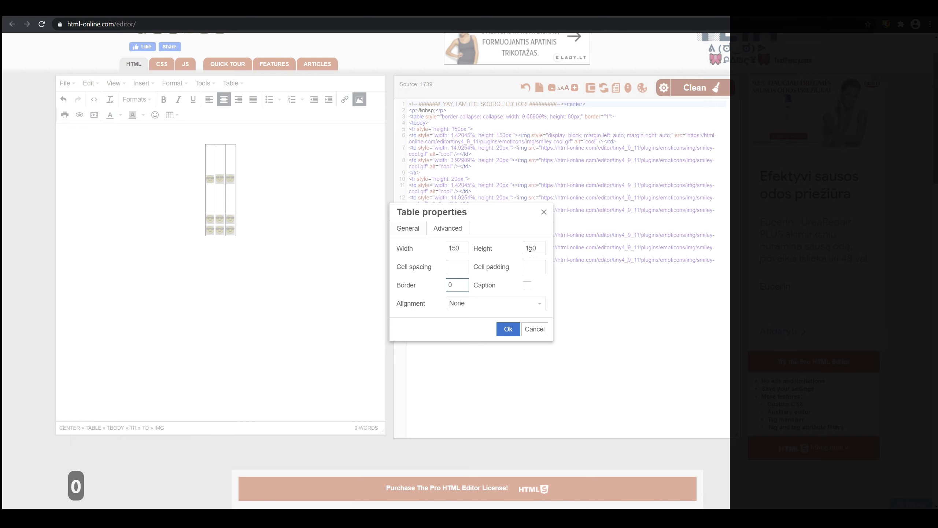
left_click(462, 303)
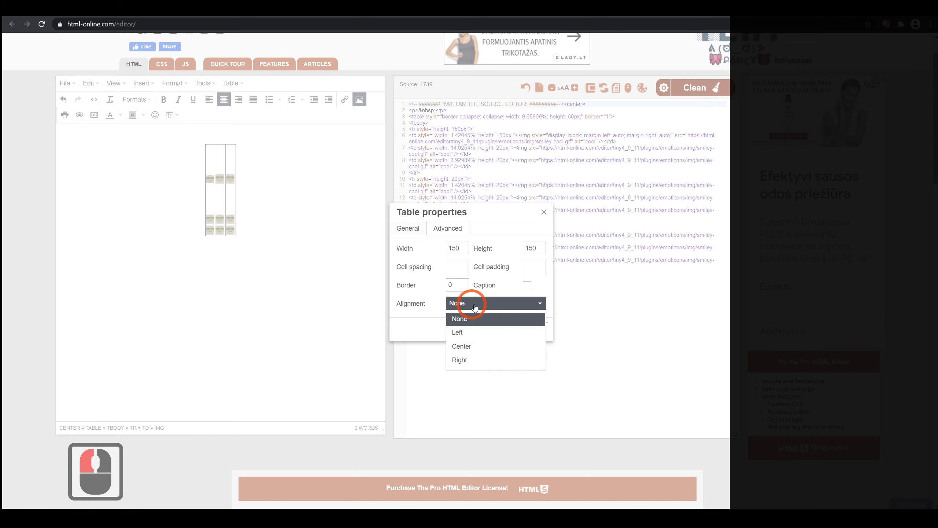
left_click(468, 341)
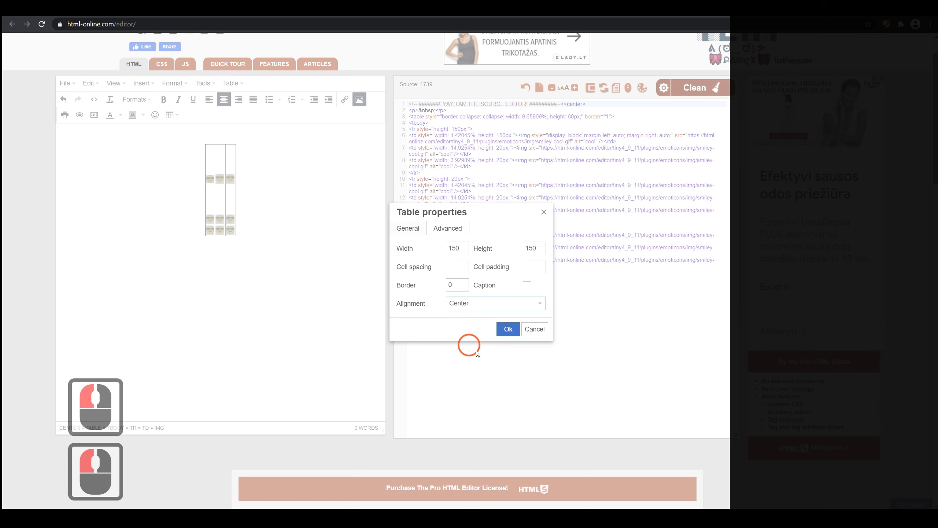
Set the emoticon table's border style to Hidden and apply the table properties.
left_click(446, 228)
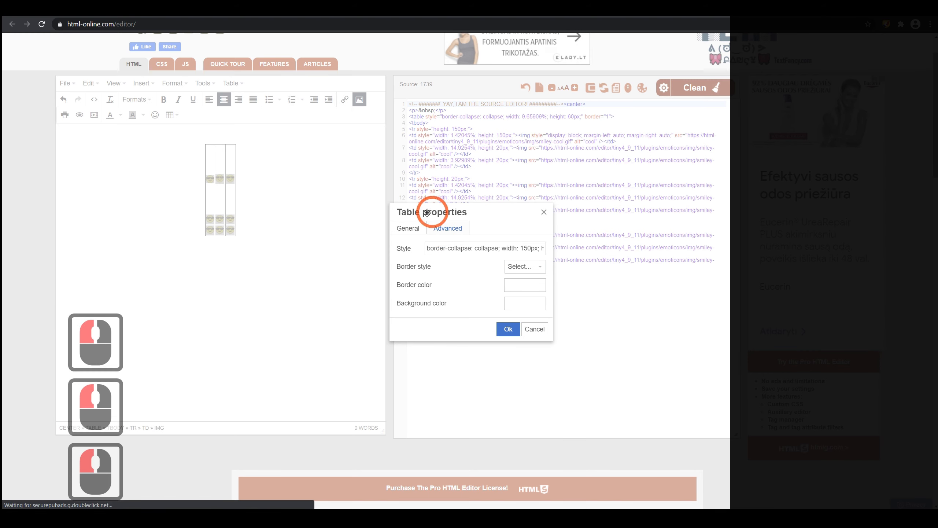
left_click(535, 269)
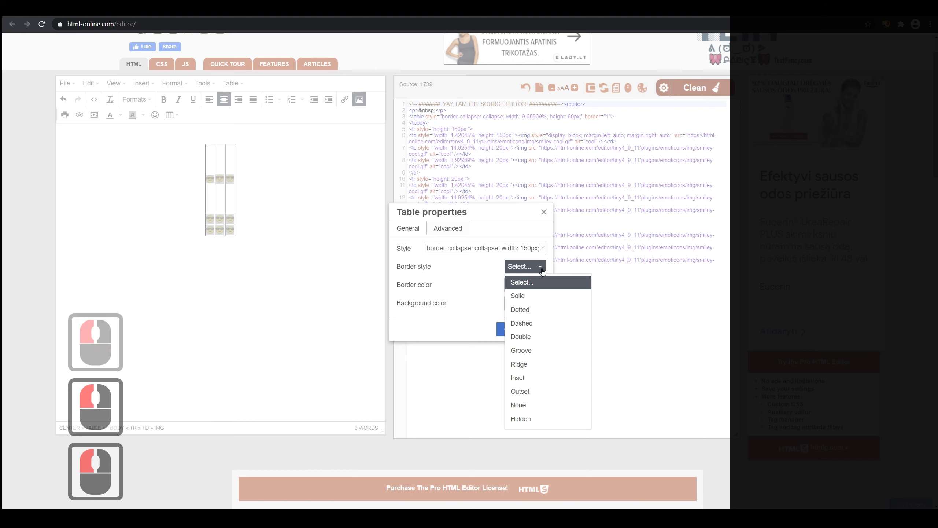
left_click(528, 418)
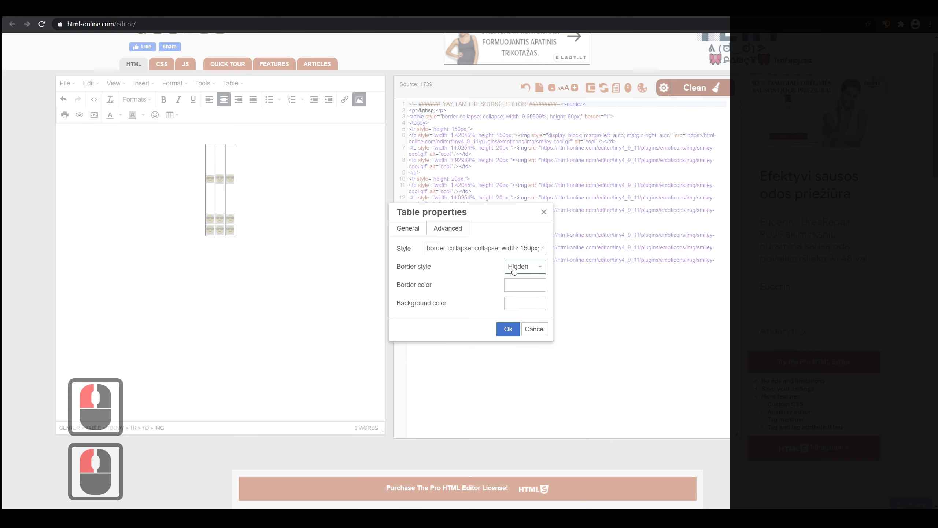
left_click(508, 329)
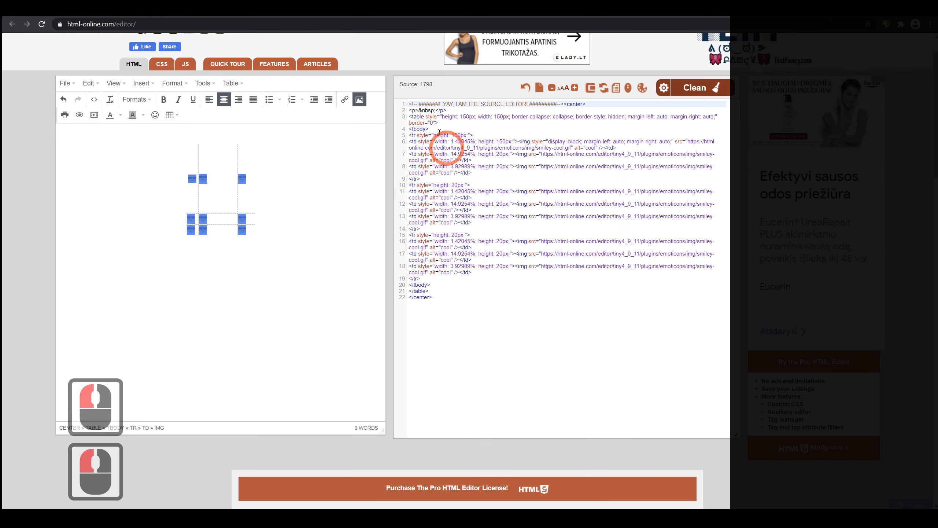
Copy the complete opening table tag, including its style and border attributes, from the online editor's source code.
double_click(477, 125)
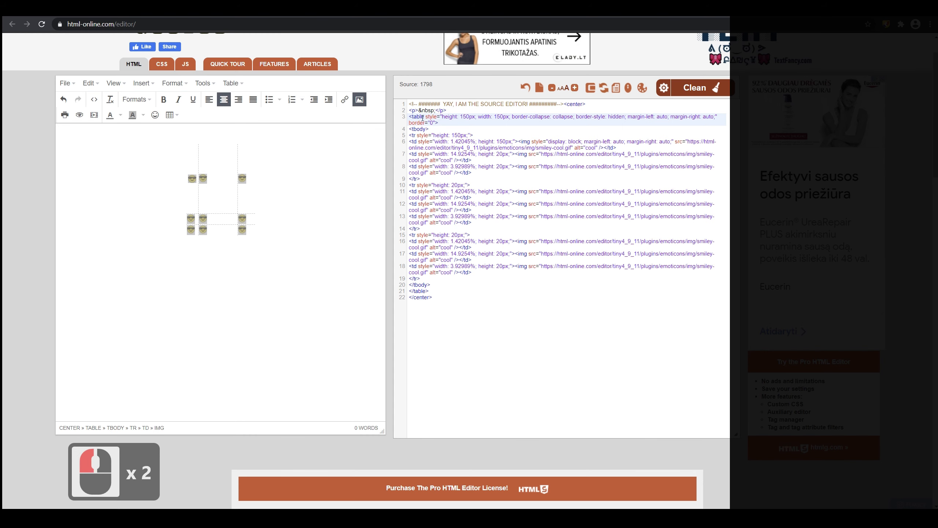
triple_click(438, 125)
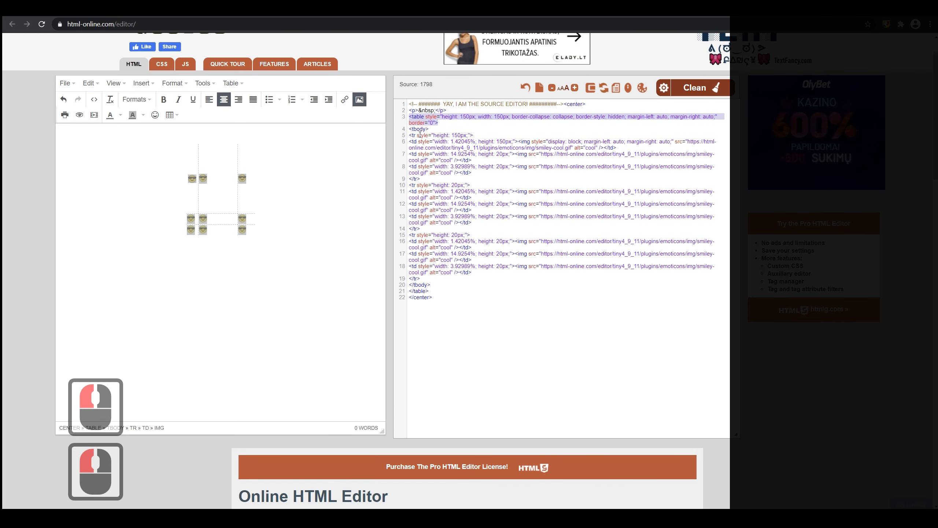
key("ctrl+c")
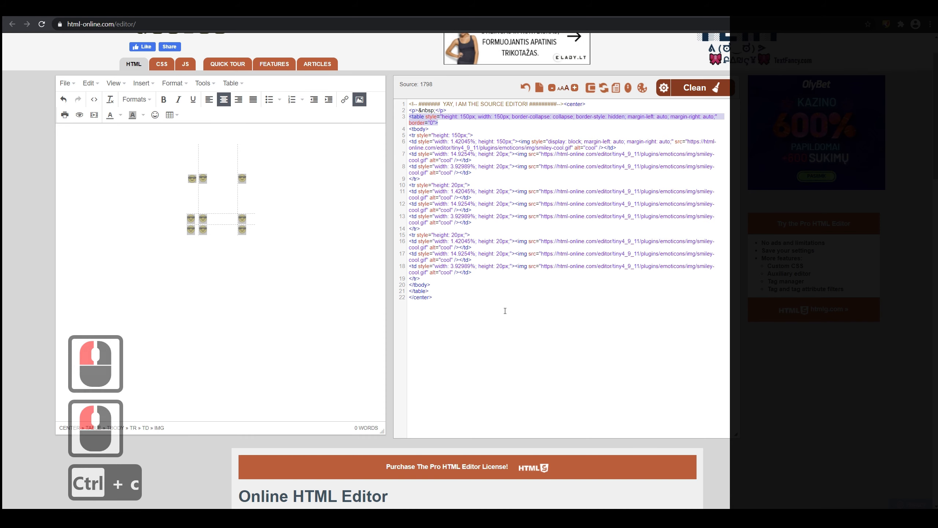
Switch to 9_paveiksliukai_images.html in Notepad and replace its opening table tag with the copied one.
left_click_drag(412, 167, 622, 220)
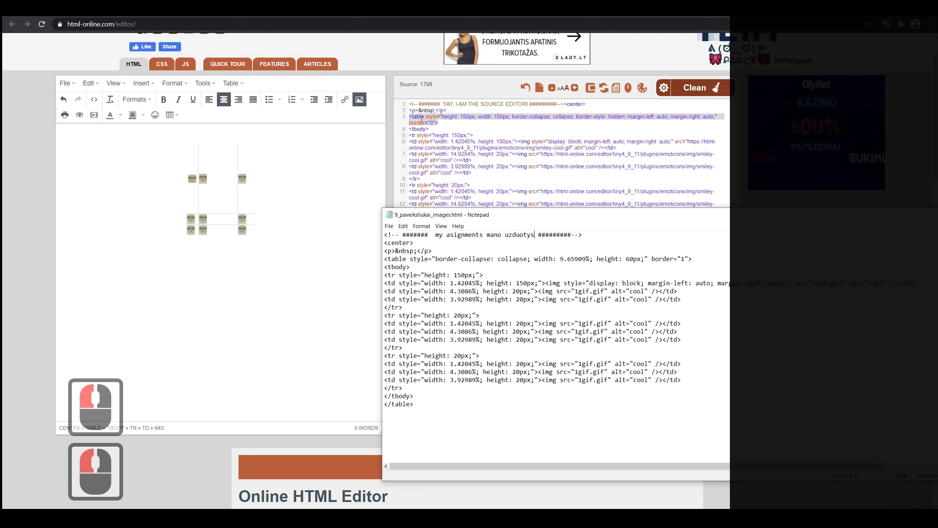
left_click(435, 252)
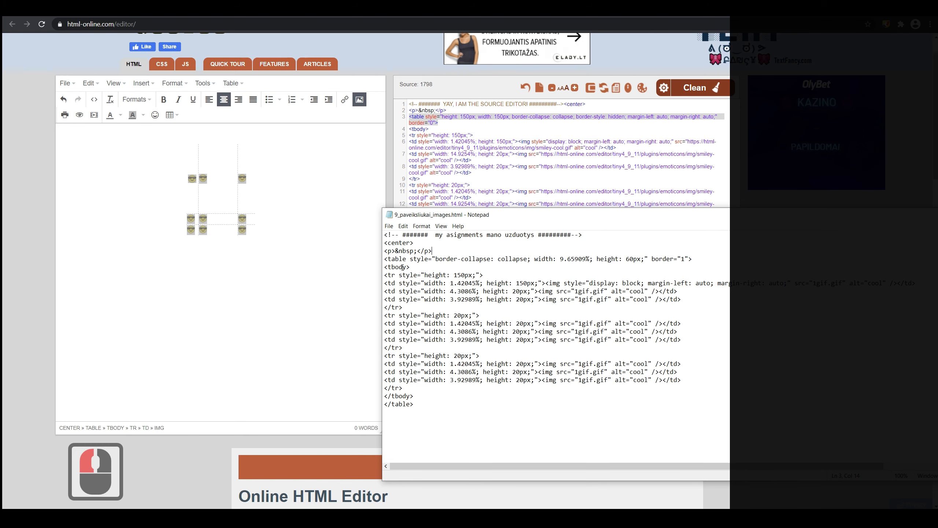
left_click_drag(384, 259, 729, 264)
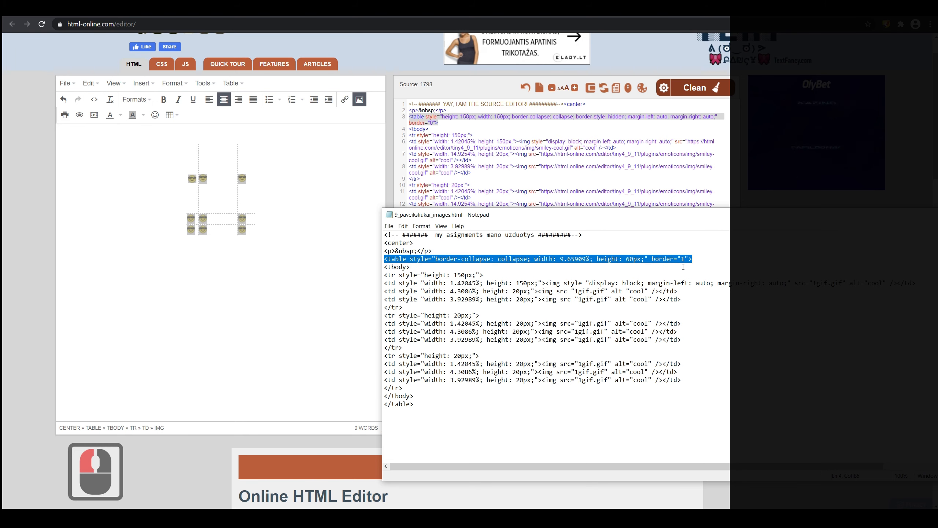
key("ctrl+v")
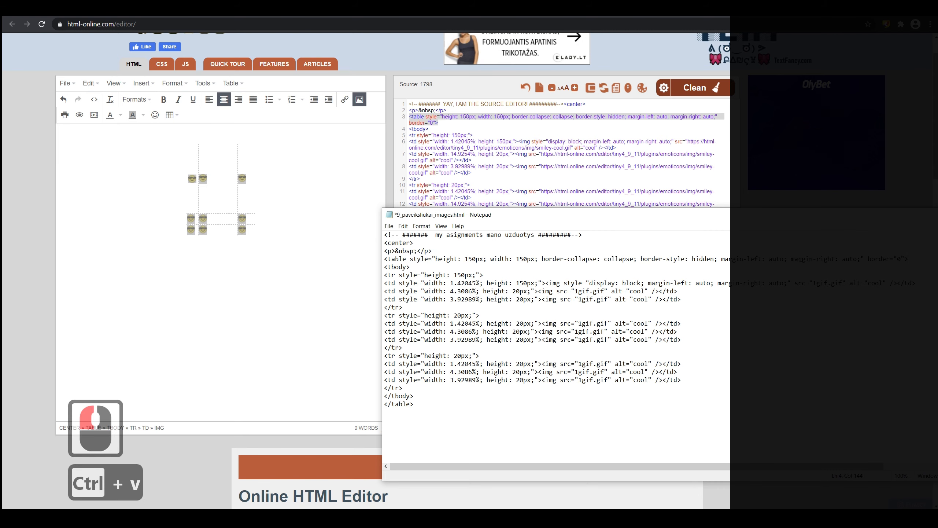
Save the edited HTML file and reload the rendered GIF table page in the browser.
left_click(389, 226)
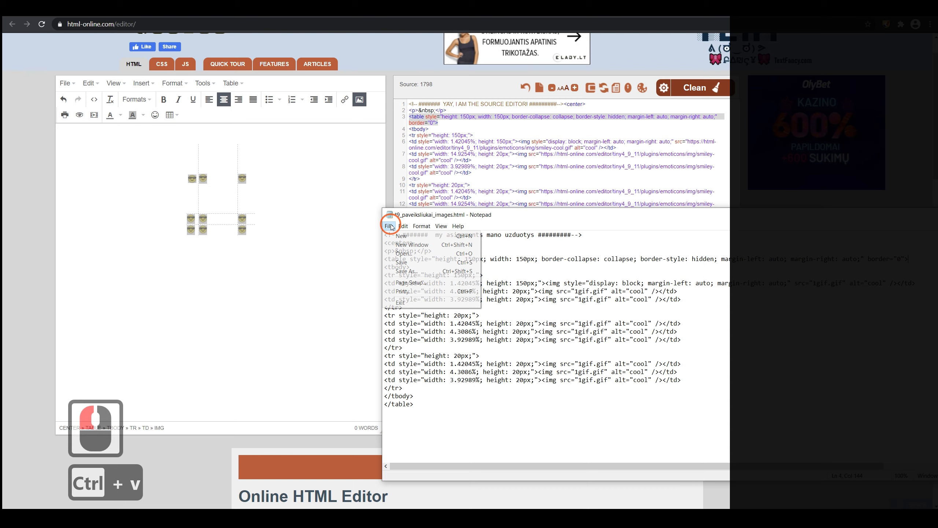
left_click(399, 256)
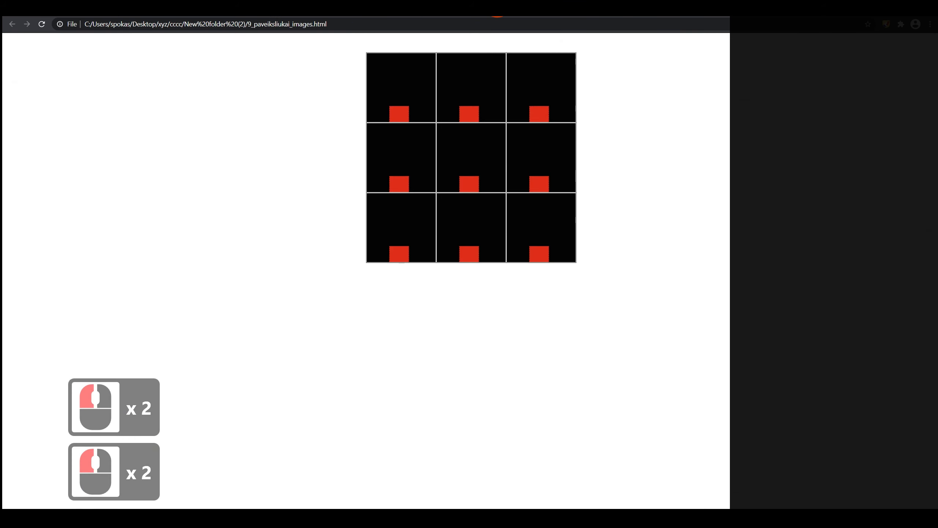
right_click(281, 183)
left_click(315, 212)
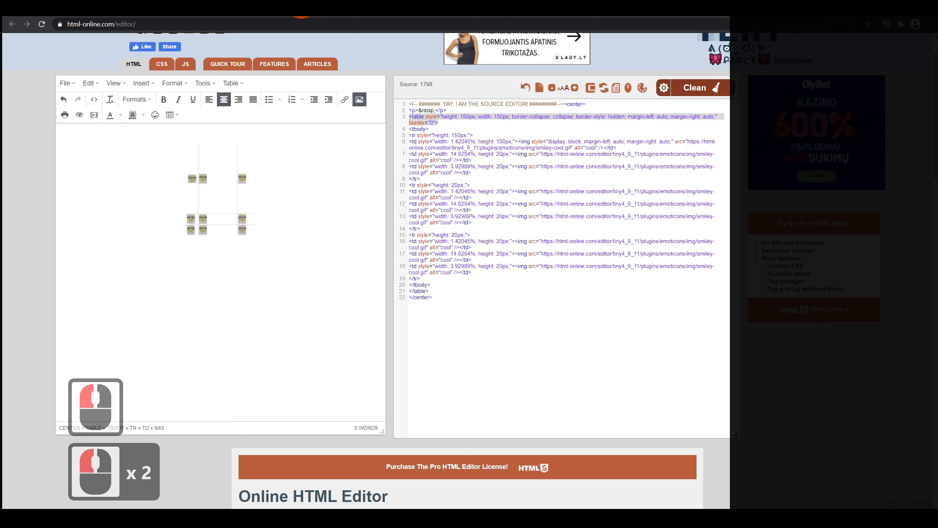
Return to 9_paveiksliukai_images.html in Notepad and open its file commands.
triple_click(528, 177)
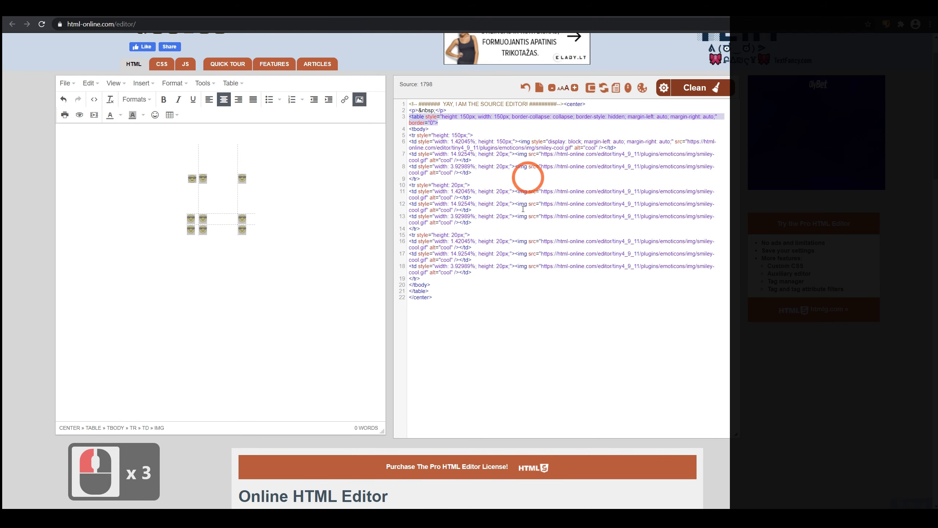
left_click(629, 504)
left_click(389, 225)
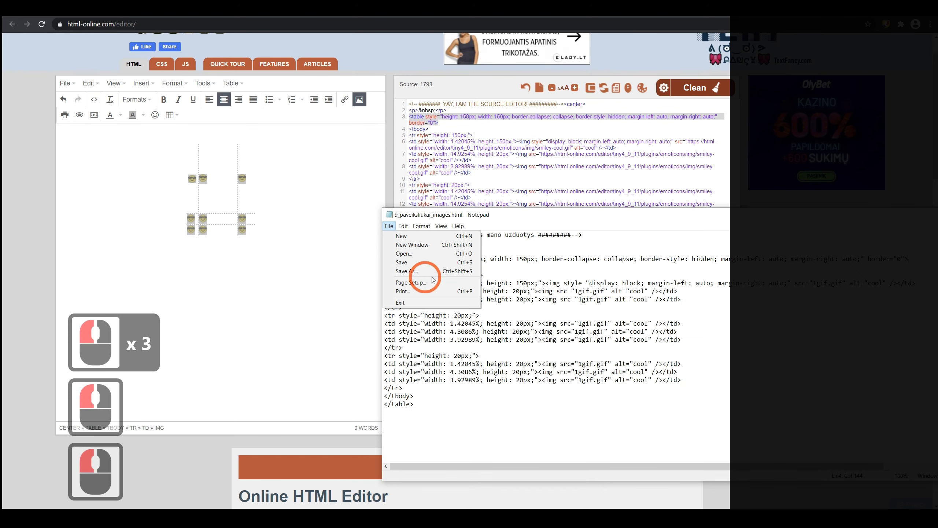